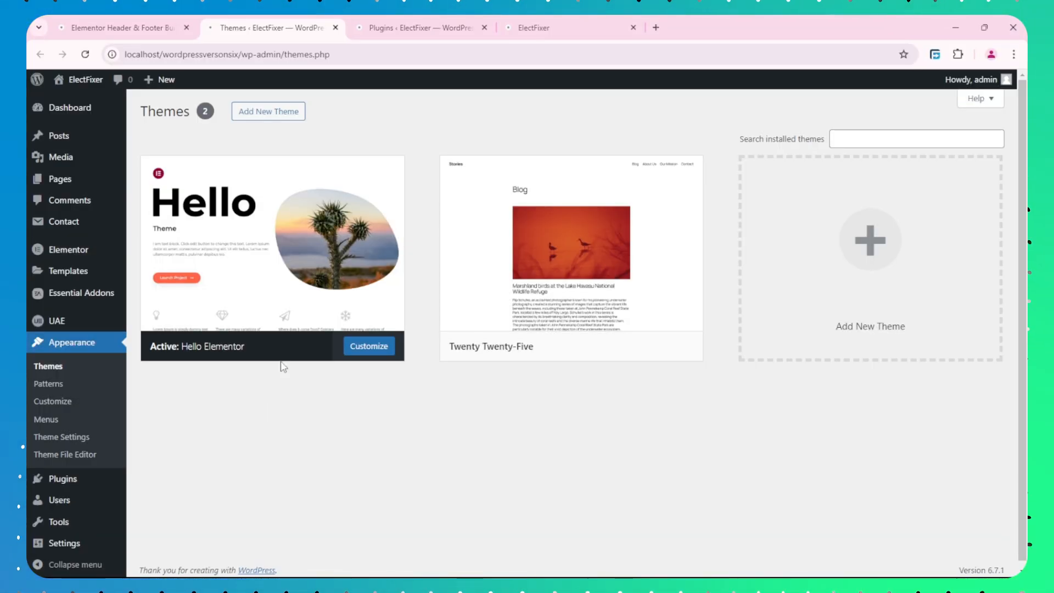
# Review the installed plugins, the existing header and footer templates, and the ElectFixer home page.
pyautogui.click(420, 27)
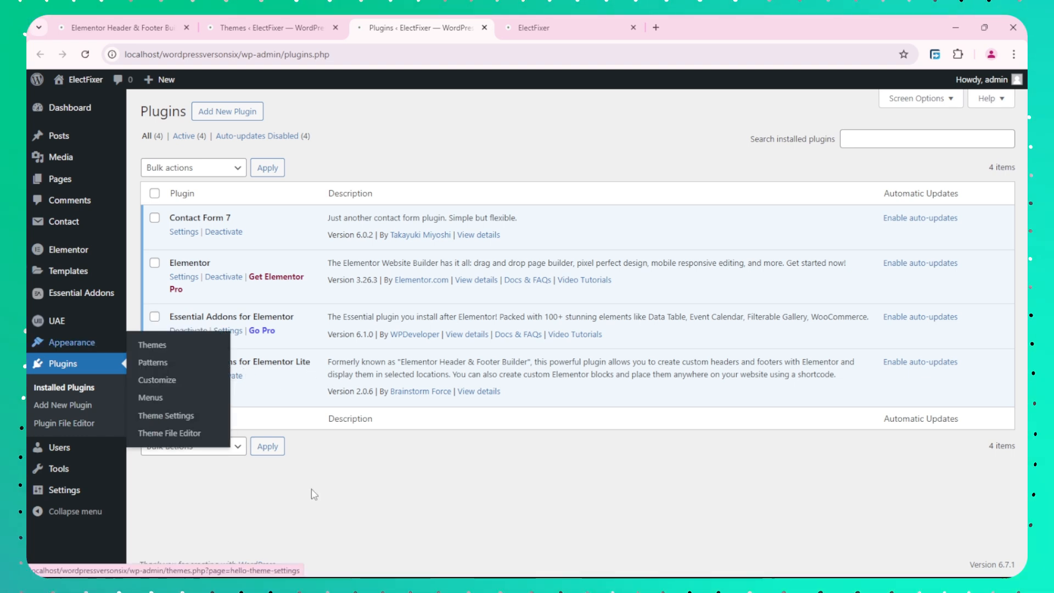
pyautogui.click(126, 19)
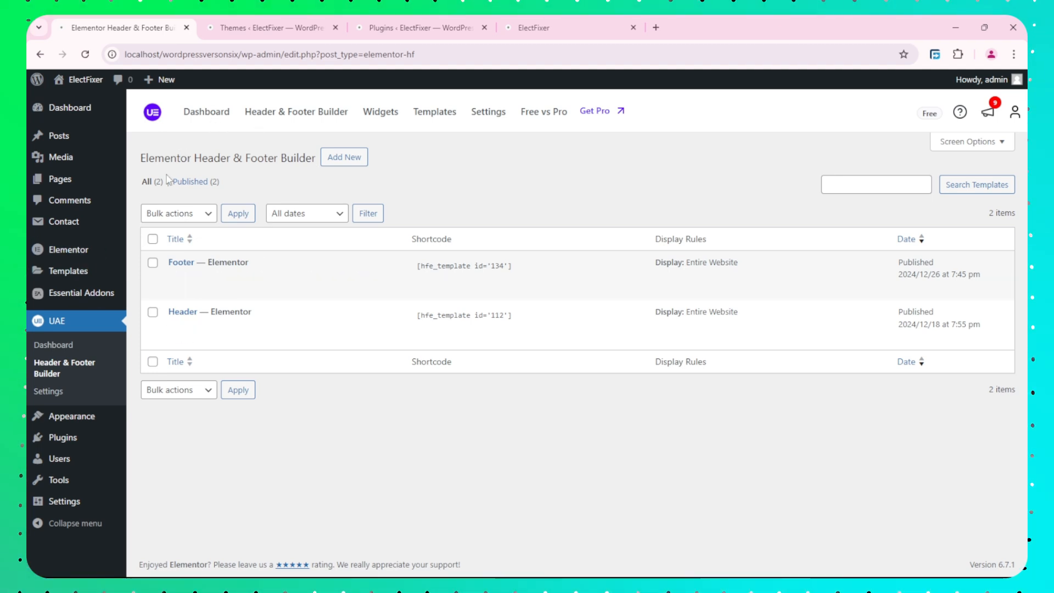
pyautogui.moveTo(174, 274)
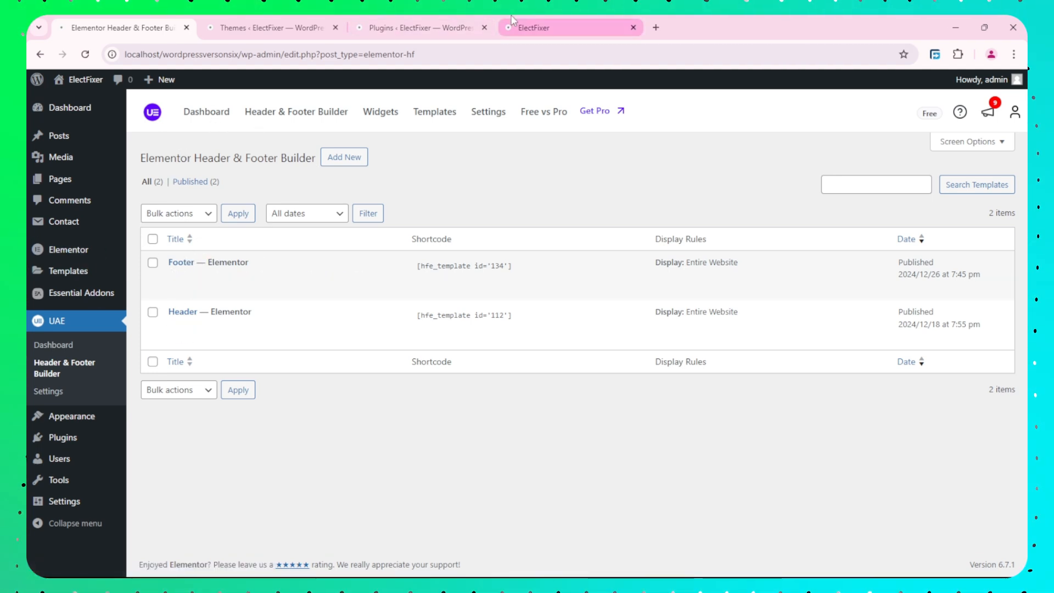
pyautogui.click(541, 28)
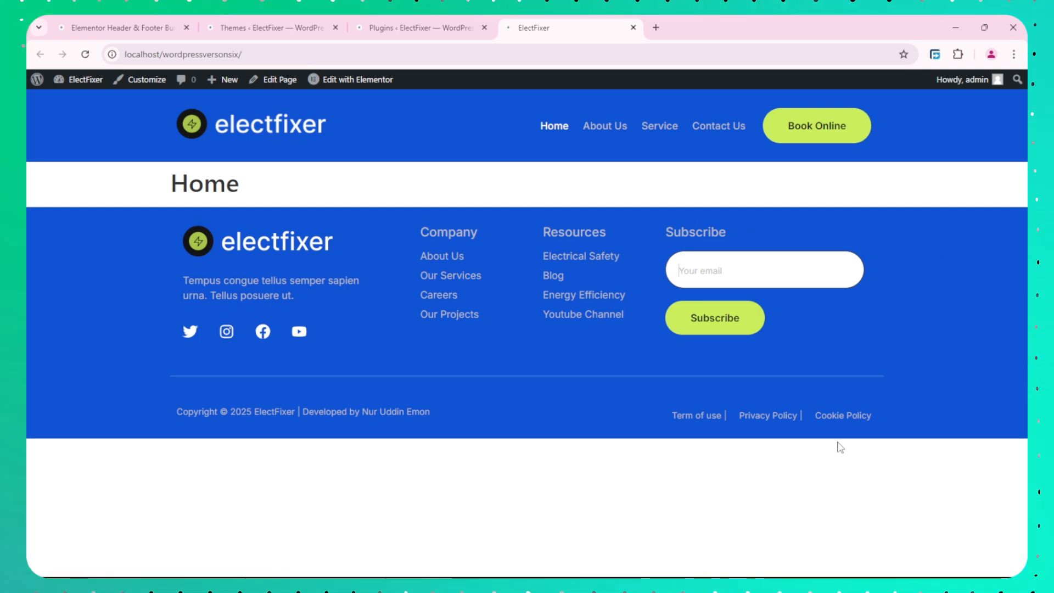
# Start a new template in Elementor Header & Footer Builder and title it "Footer 2".
pyautogui.hotkey('ctrl', '1')
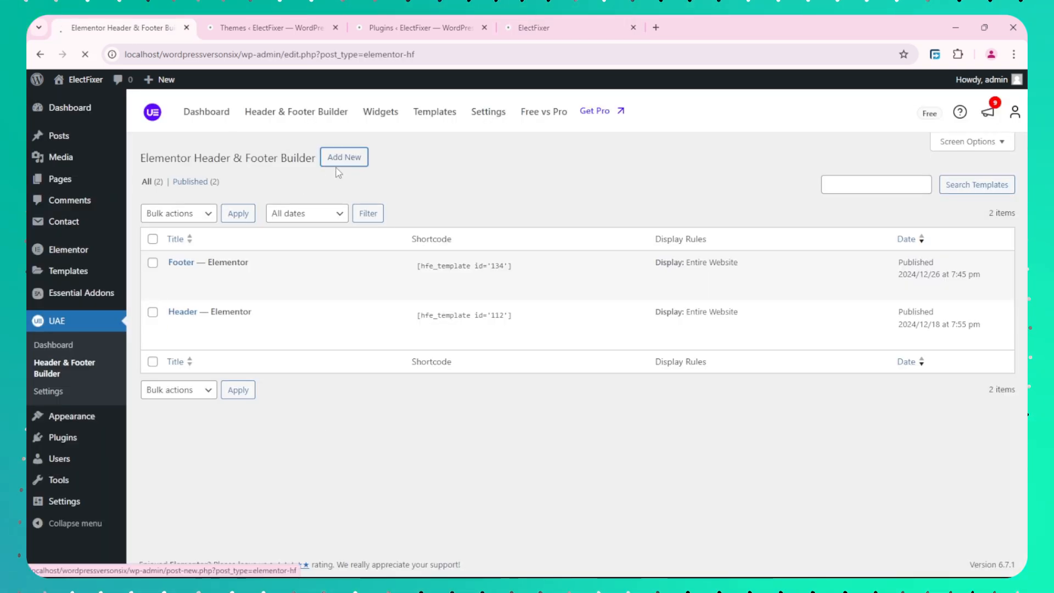
pyautogui.click(344, 157)
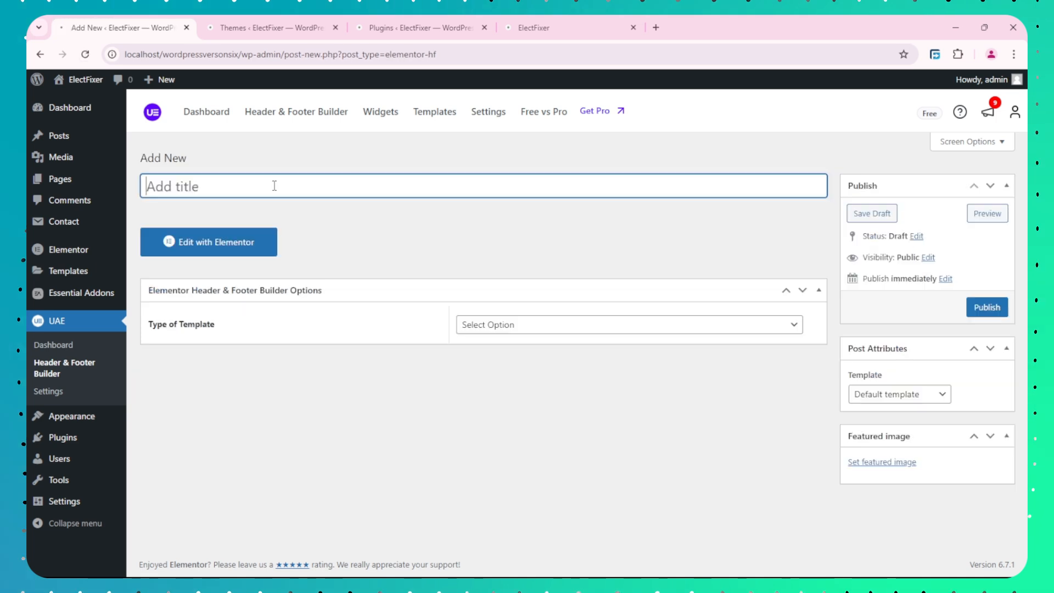
pyautogui.write('F')
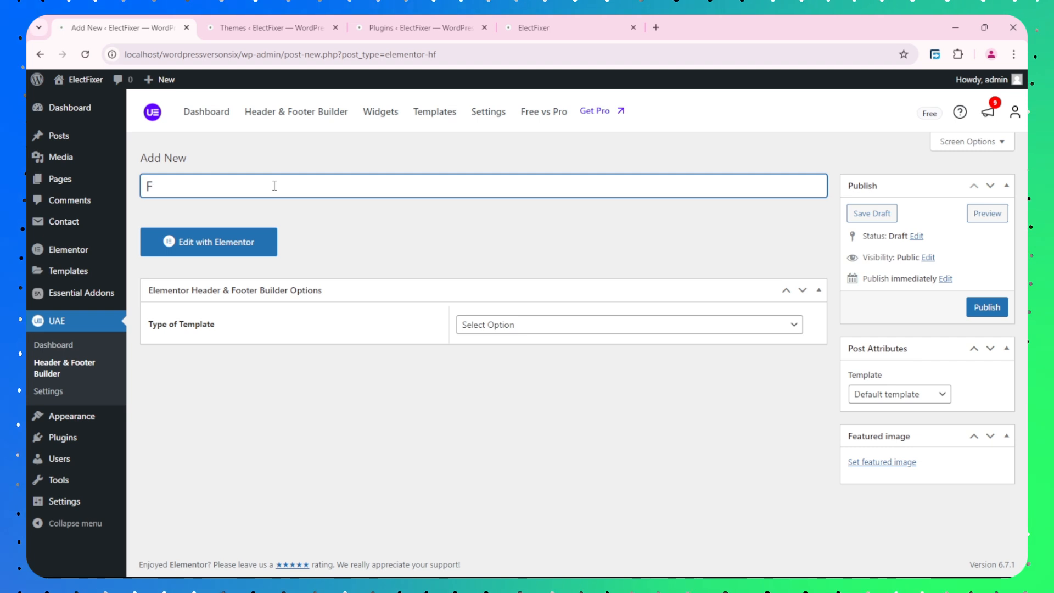
pyautogui.press('BackSpace')
pyautogui.write('Footer 2')
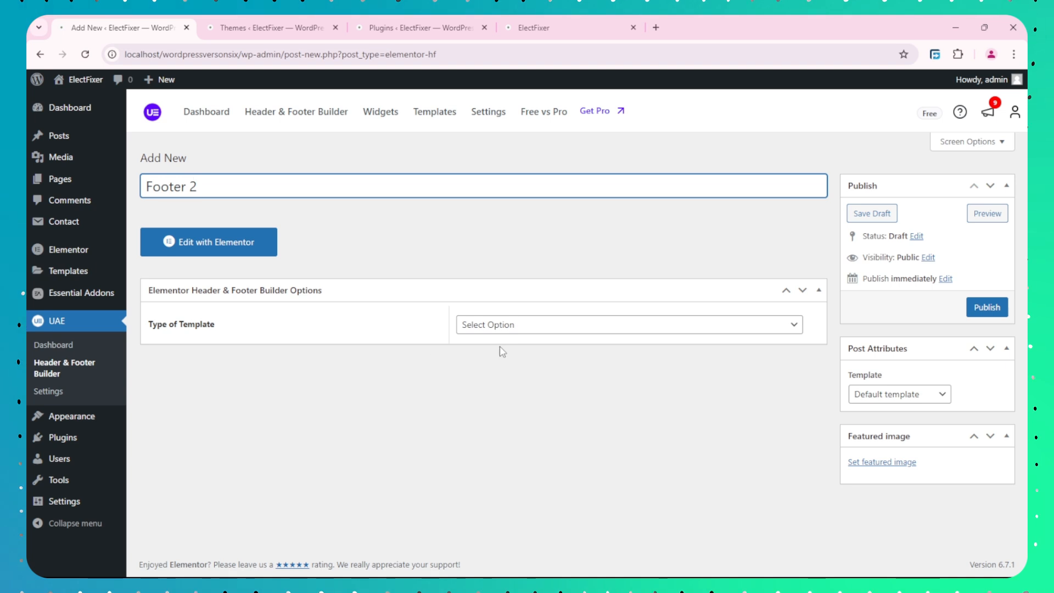
# Set the template type to Footer with display on Entire Website, and publish the template.
pyautogui.click(503, 327)
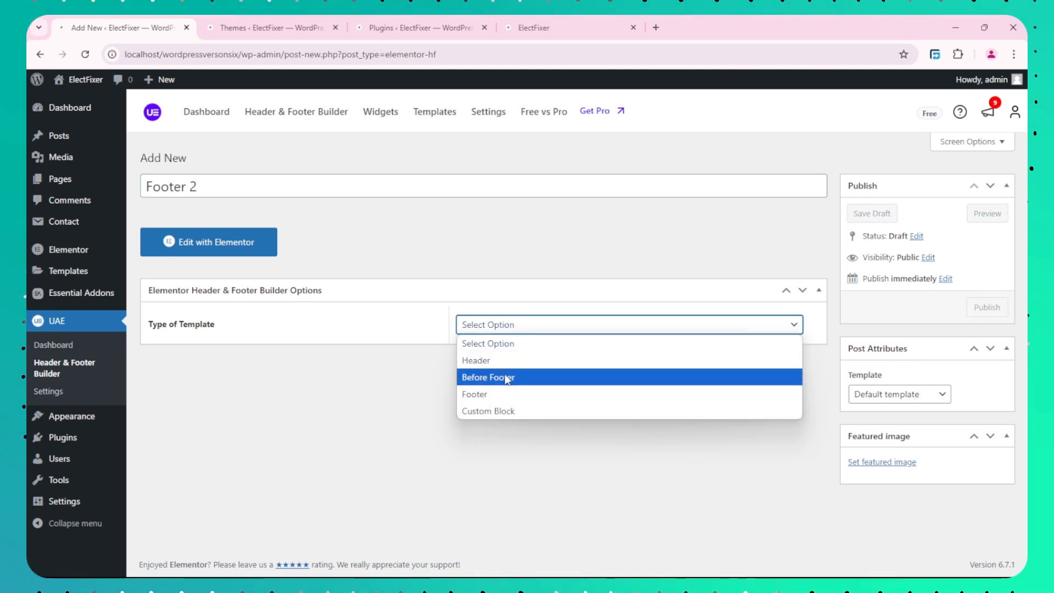
pyautogui.click(506, 394)
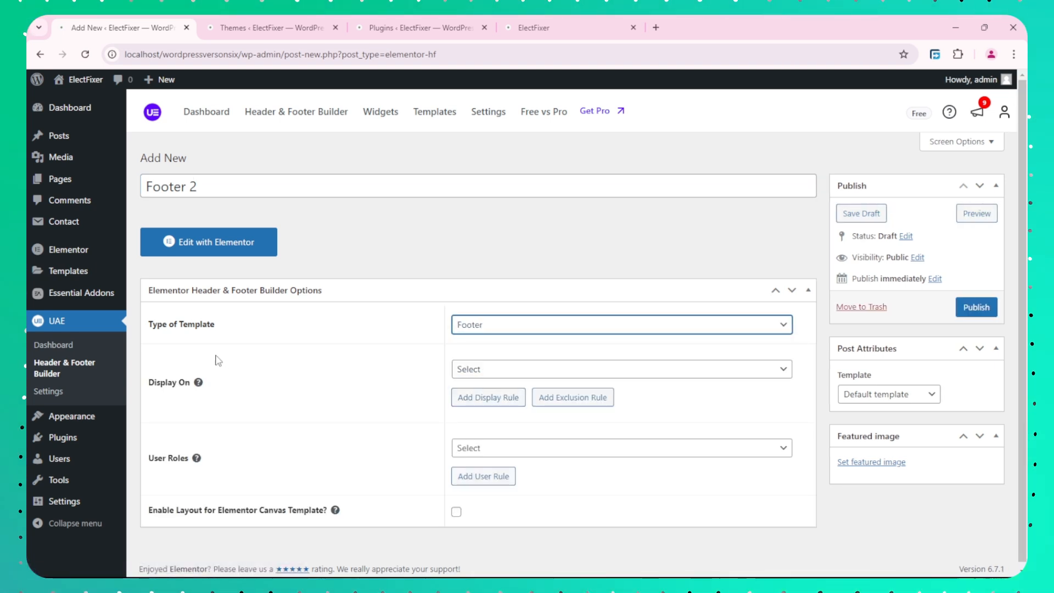
pyautogui.scroll(-1, 252, 372)
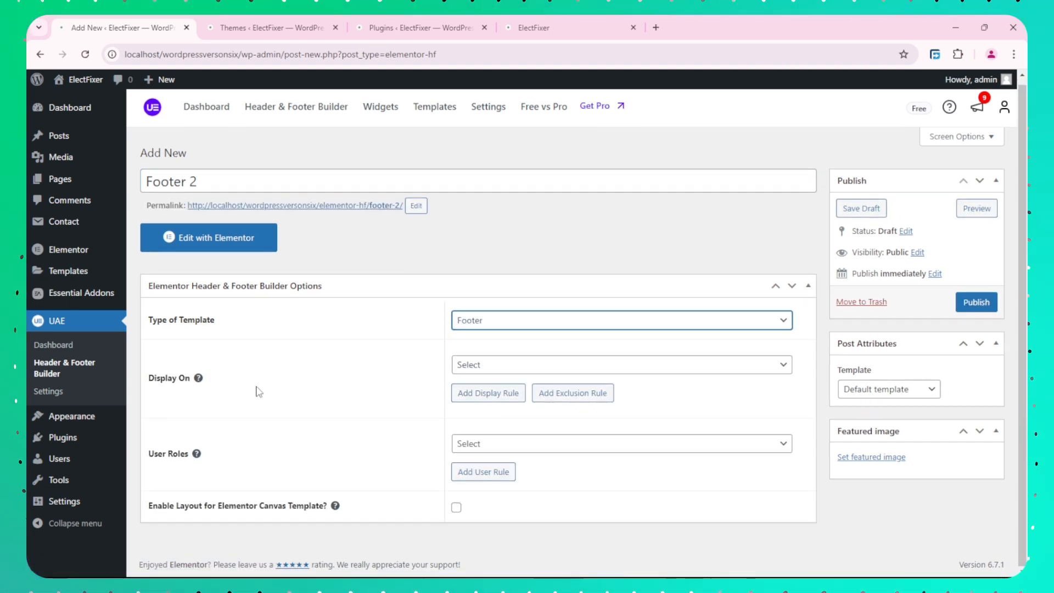
pyautogui.click(524, 368)
pyautogui.click(535, 62)
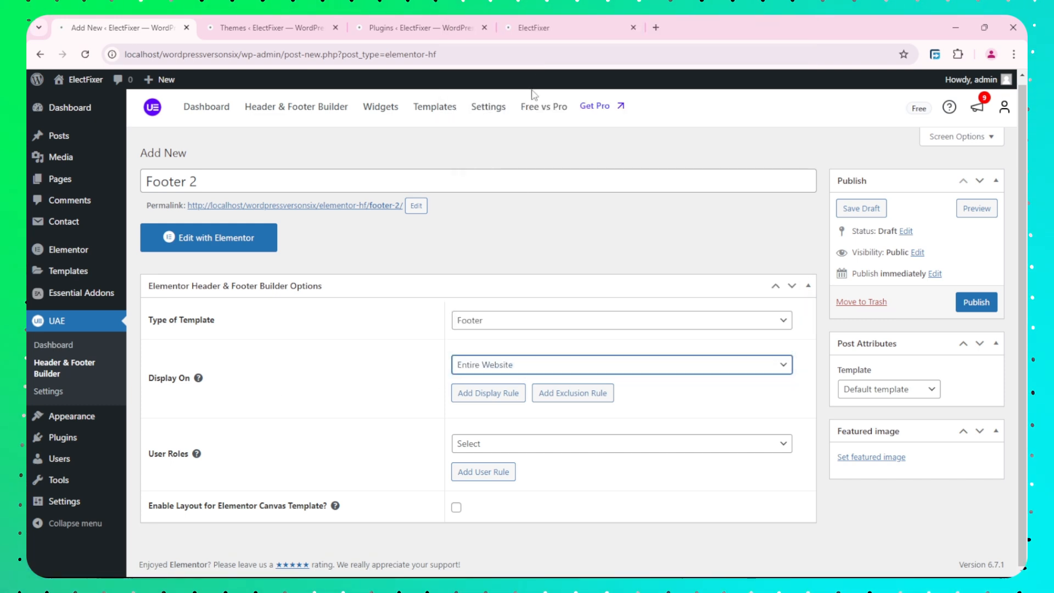
pyautogui.click(976, 302)
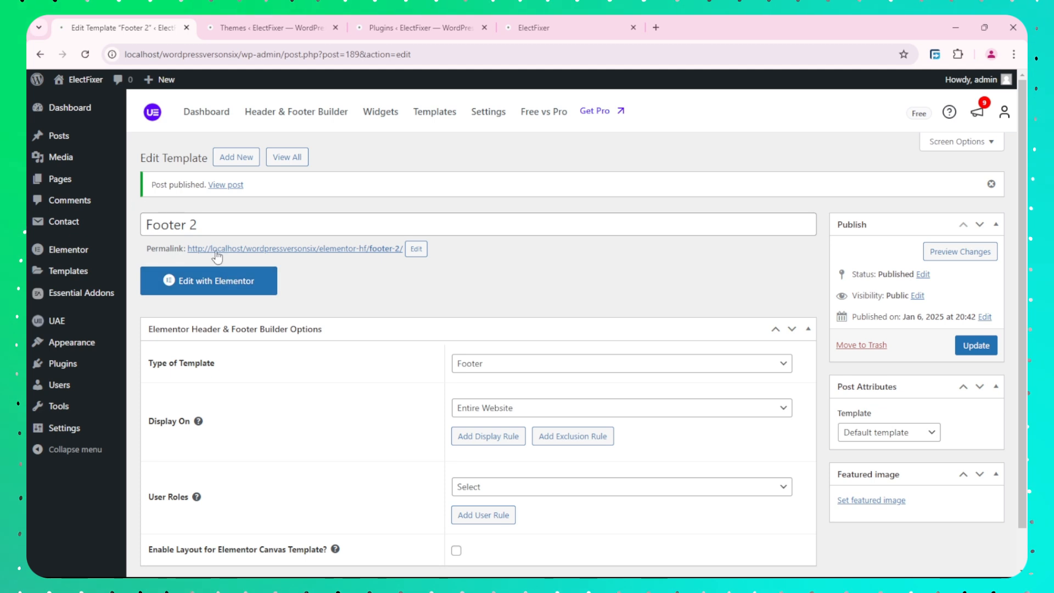
# Open Footer 2 in the Elementor editor and add a Flexbox container with four equal columns.
pyautogui.click(215, 296)
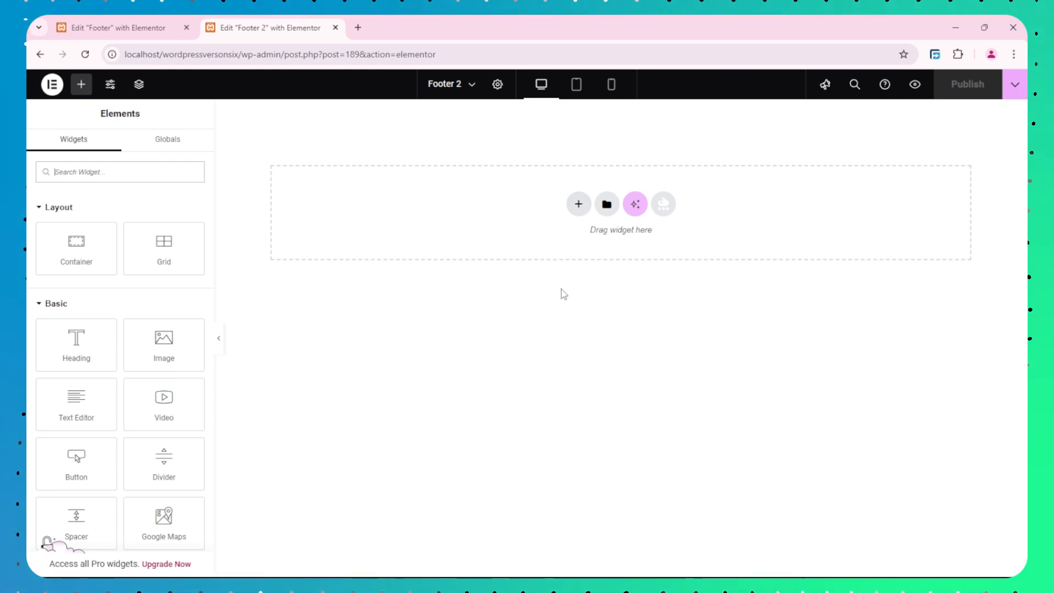
pyautogui.click(579, 204)
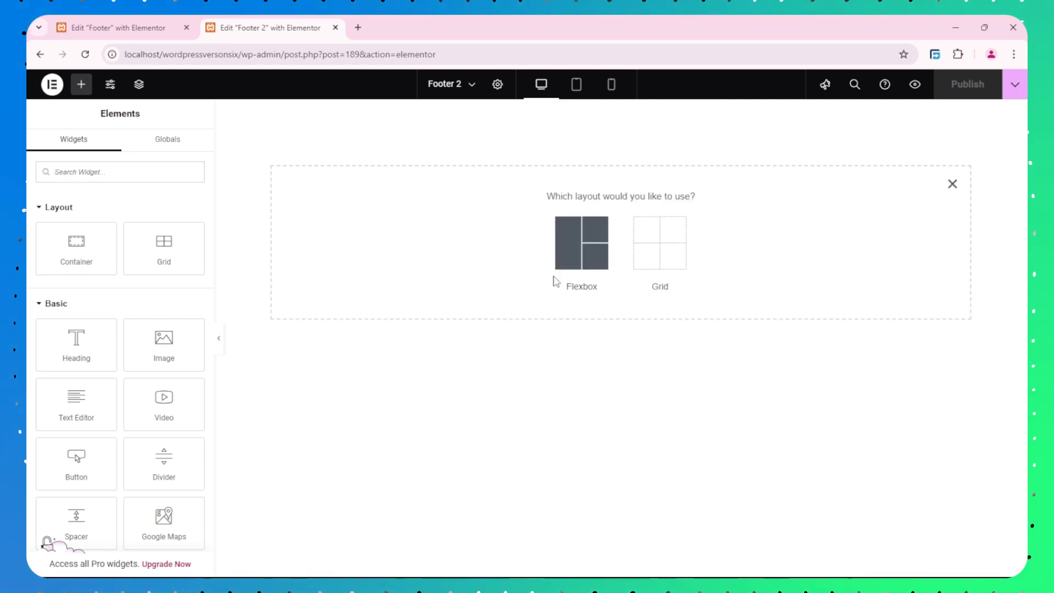
pyautogui.click(571, 264)
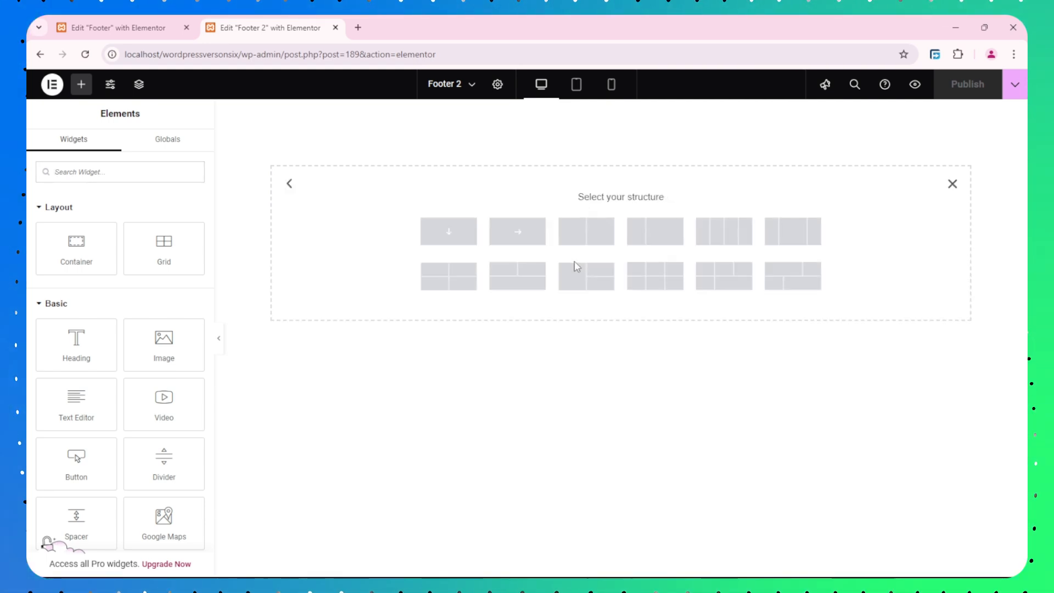
pyautogui.click(727, 237)
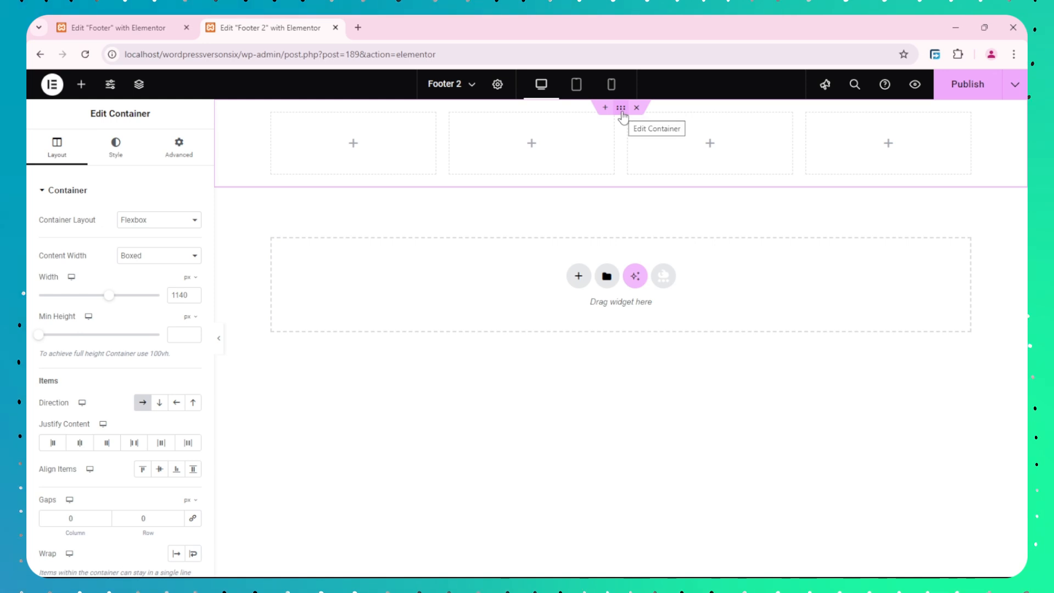
# Give the four-column parent container a classic background in the global Secondary color.
pyautogui.click(117, 157)
pyautogui.click(143, 248)
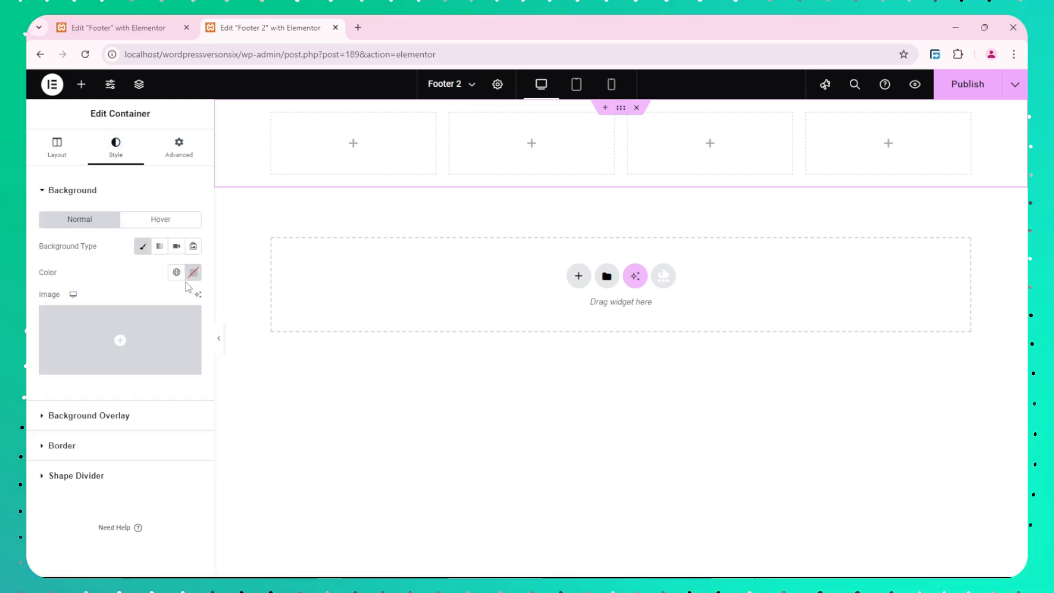
pyautogui.click(176, 271)
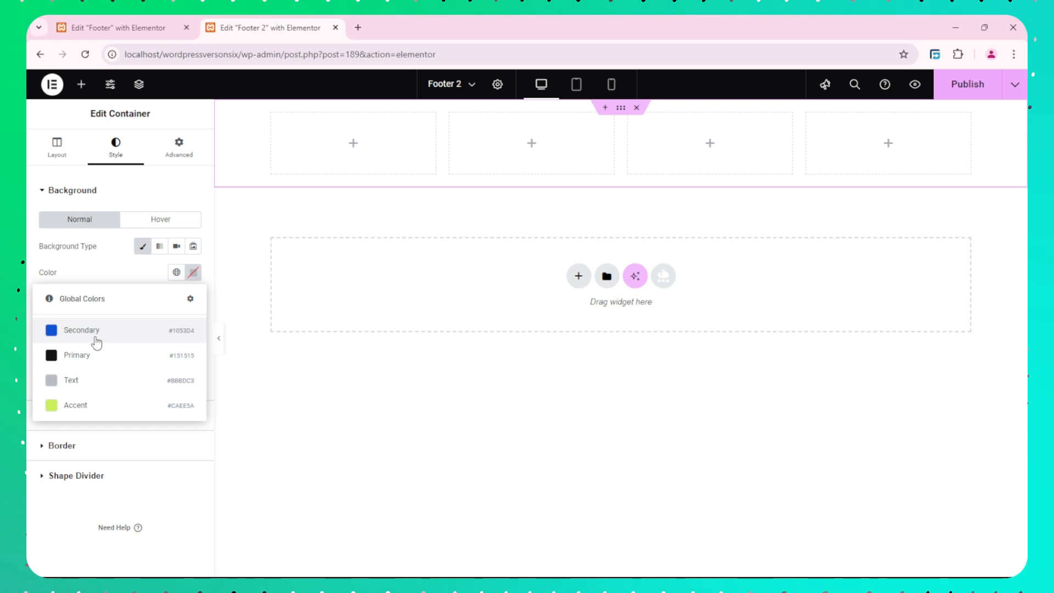
pyautogui.click(97, 341)
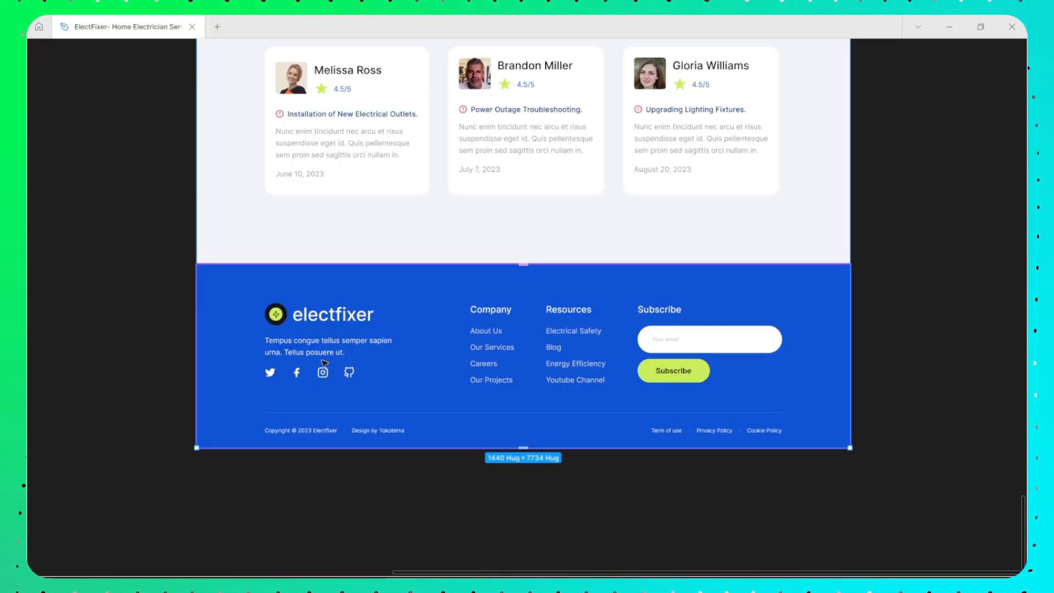
# Switch to the Figma design and inspect the footer frame, its logo text and the Subscribe button.
pyautogui.hotkey('ctrl', '\\')
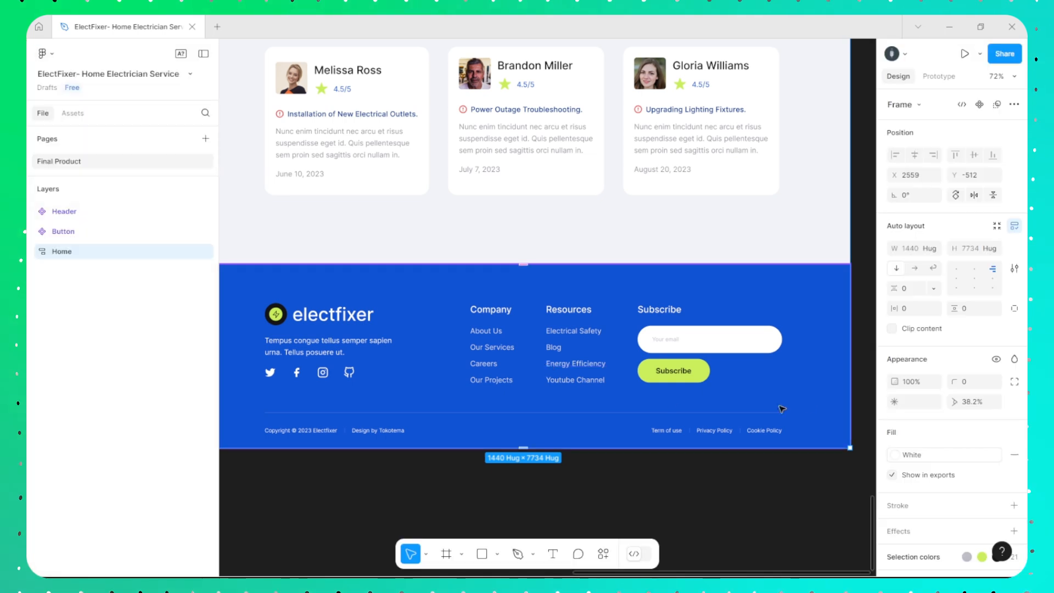
pyautogui.click(435, 301)
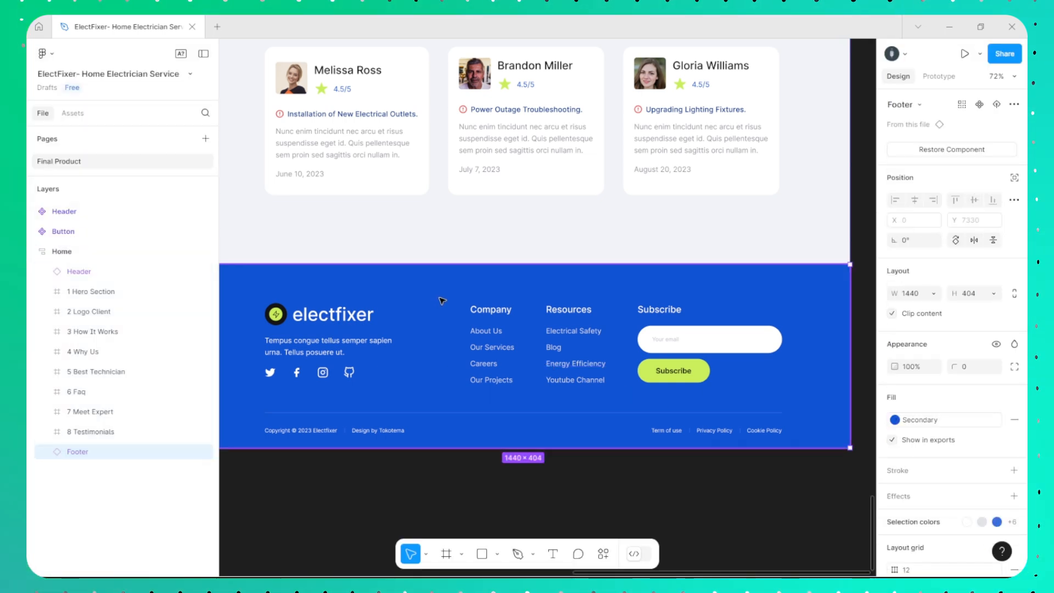
pyautogui.keyDown('ctrl'); pyautogui.click(332, 319); pyautogui.keyUp('ctrl')
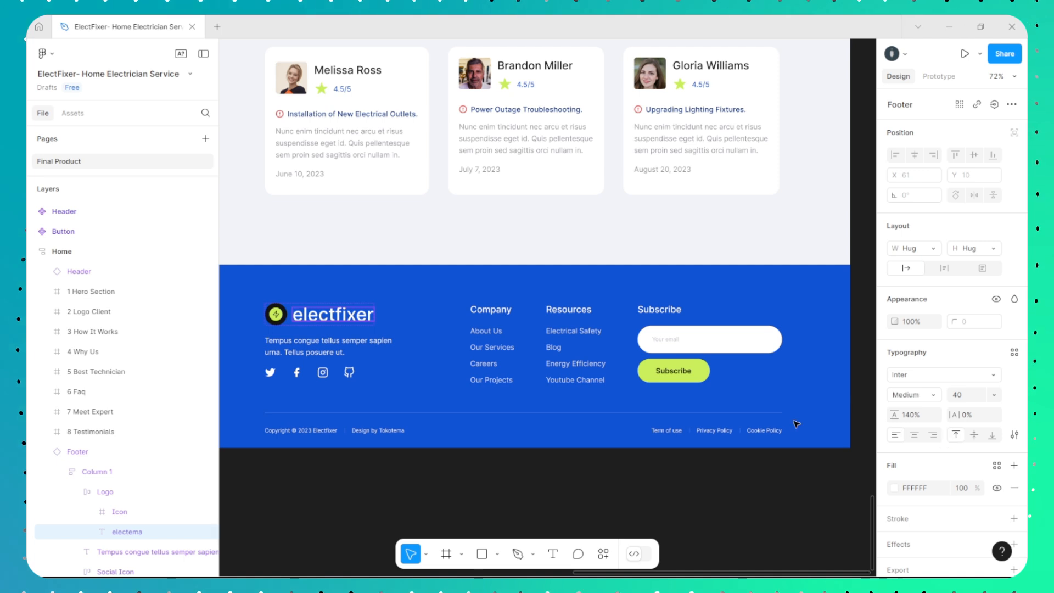
pyautogui.hscroll(-2, 462, 461)
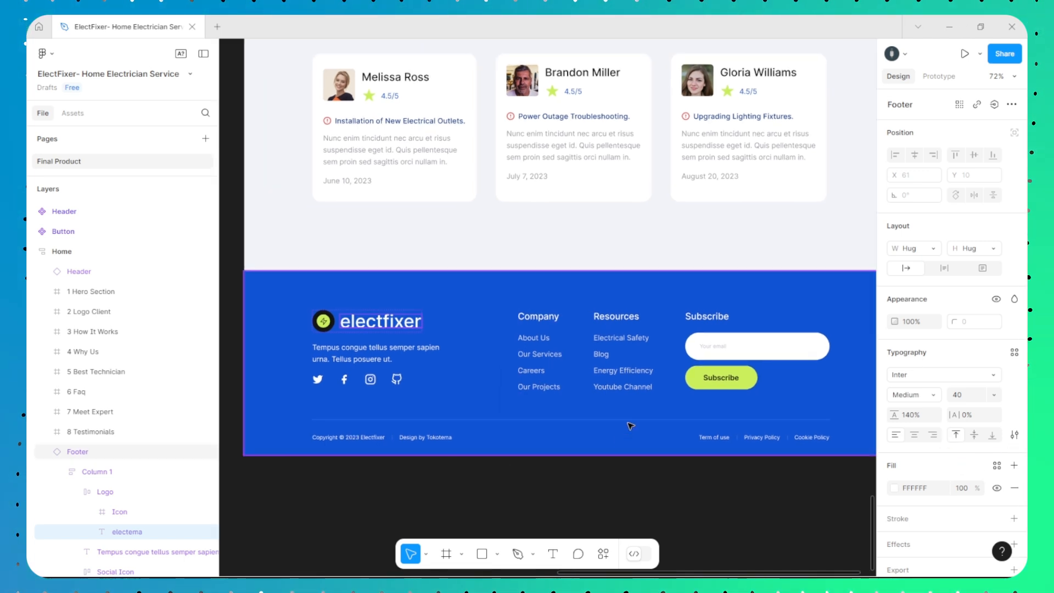
pyautogui.keyDown('ctrl'); pyautogui.click(753, 390); pyautogui.keyUp('ctrl')
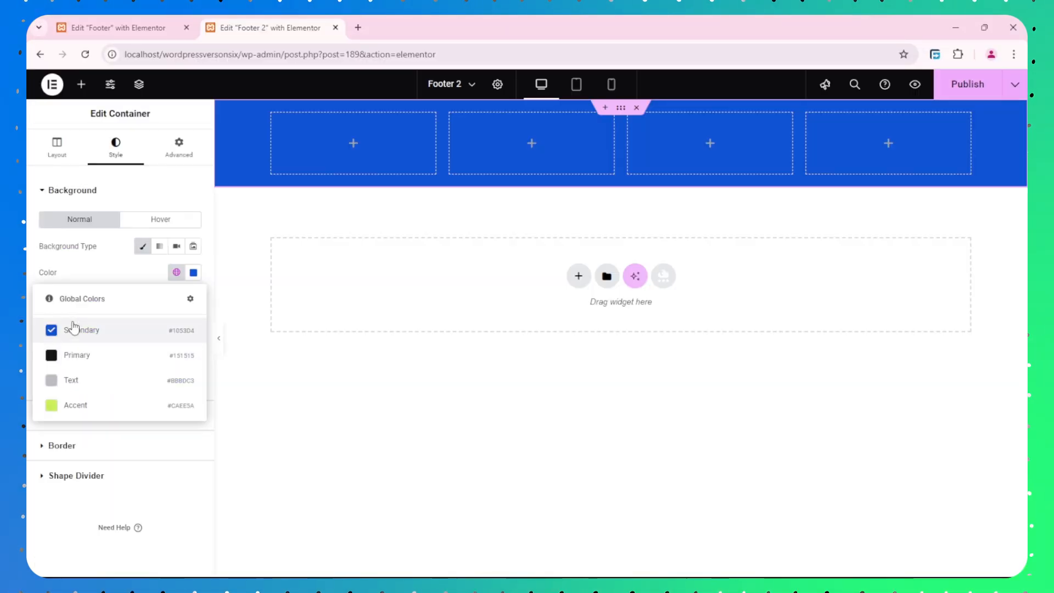
# Copy the footer's fill color code 1053D4 from the Figma design and apply it as the container's custom background color in Elementor.
pyautogui.click(73, 328)
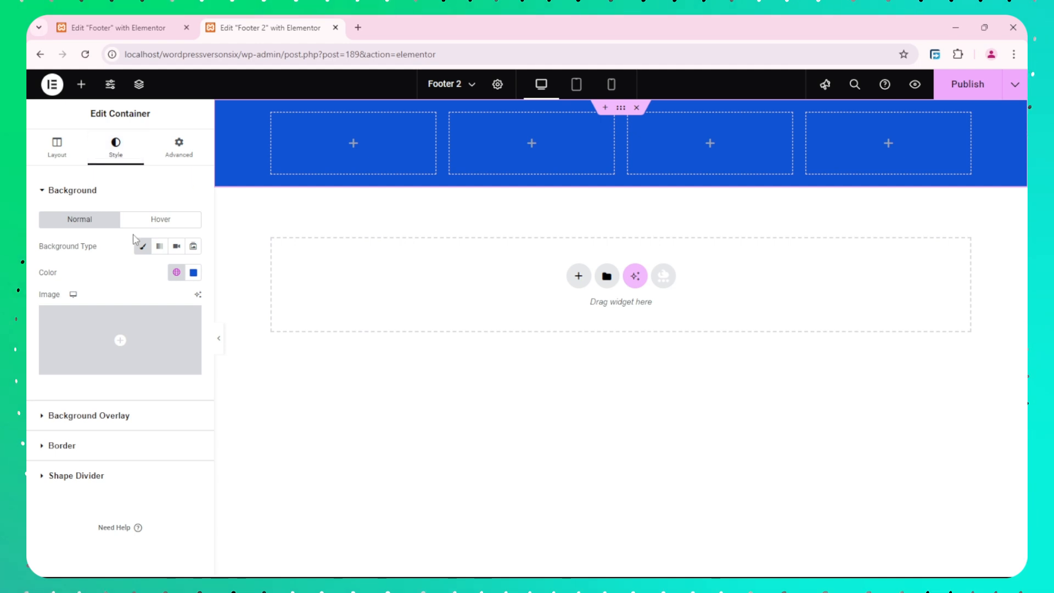
pyautogui.press('super+Tab')
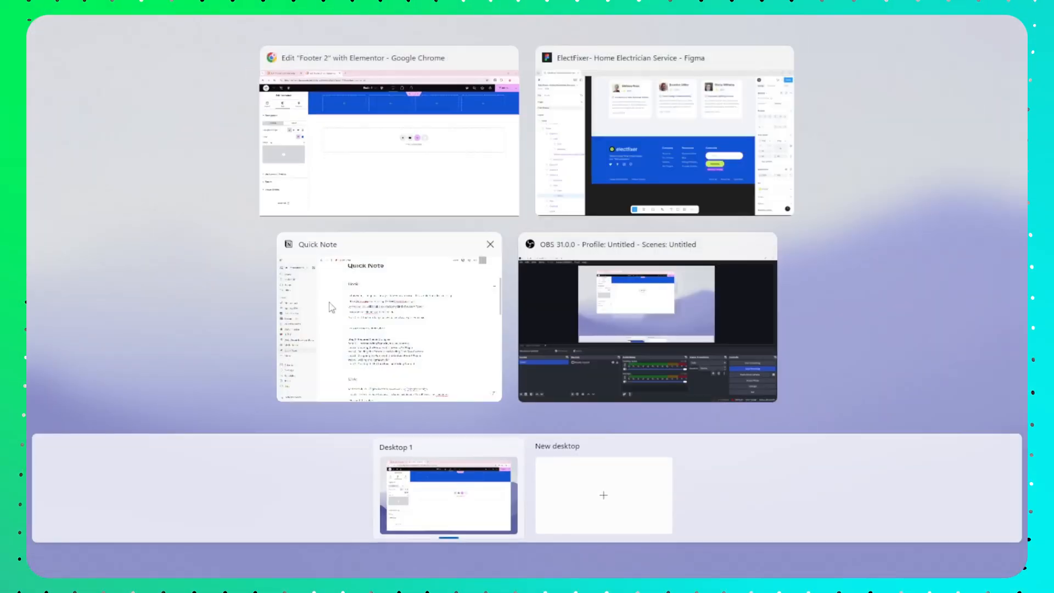
pyautogui.click(579, 99)
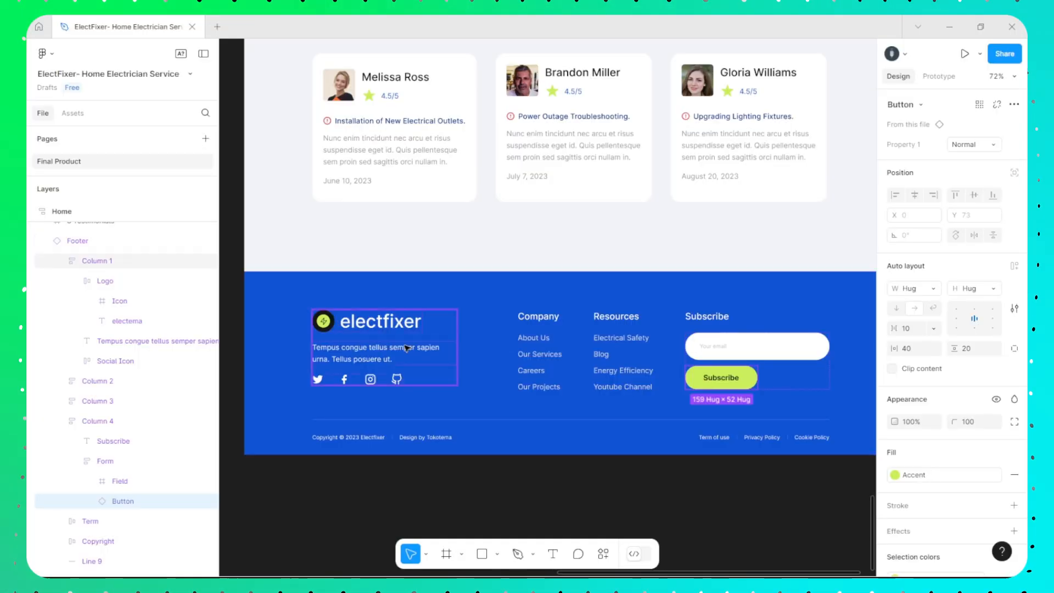
pyautogui.click(712, 330)
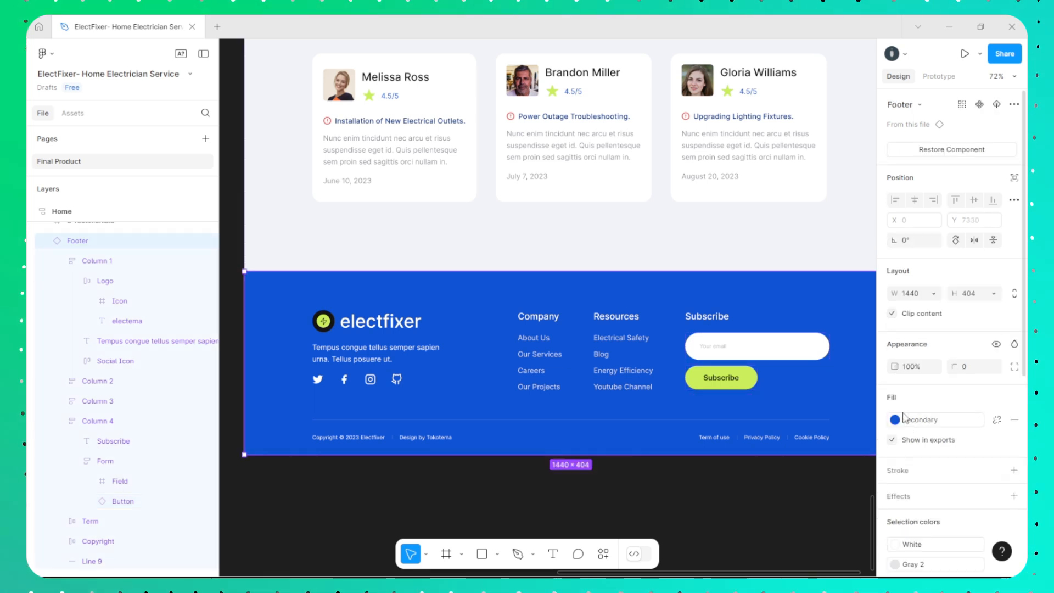
pyautogui.click(998, 421)
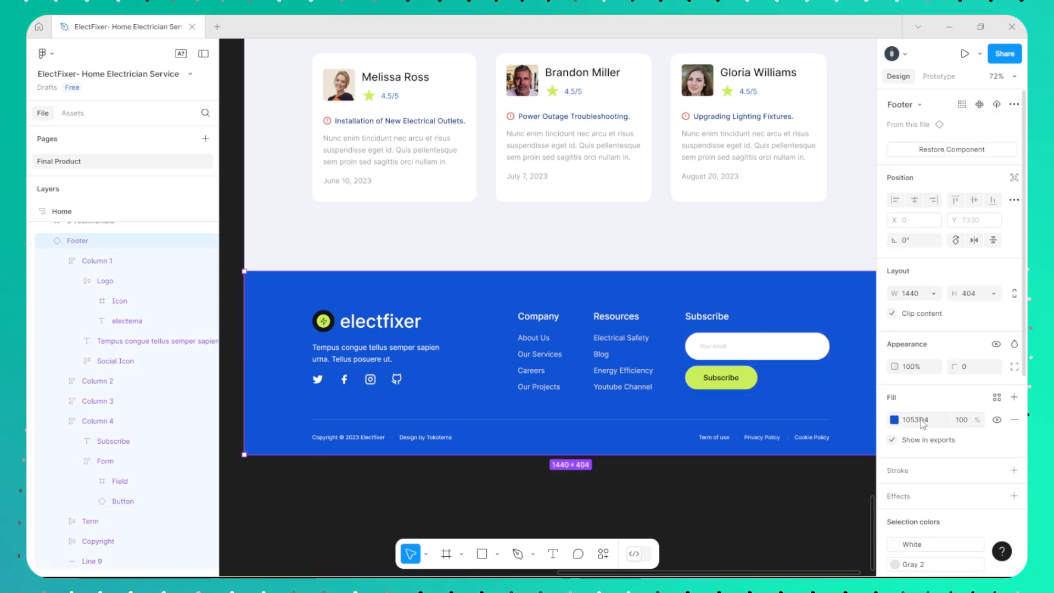
pyautogui.click(915, 420)
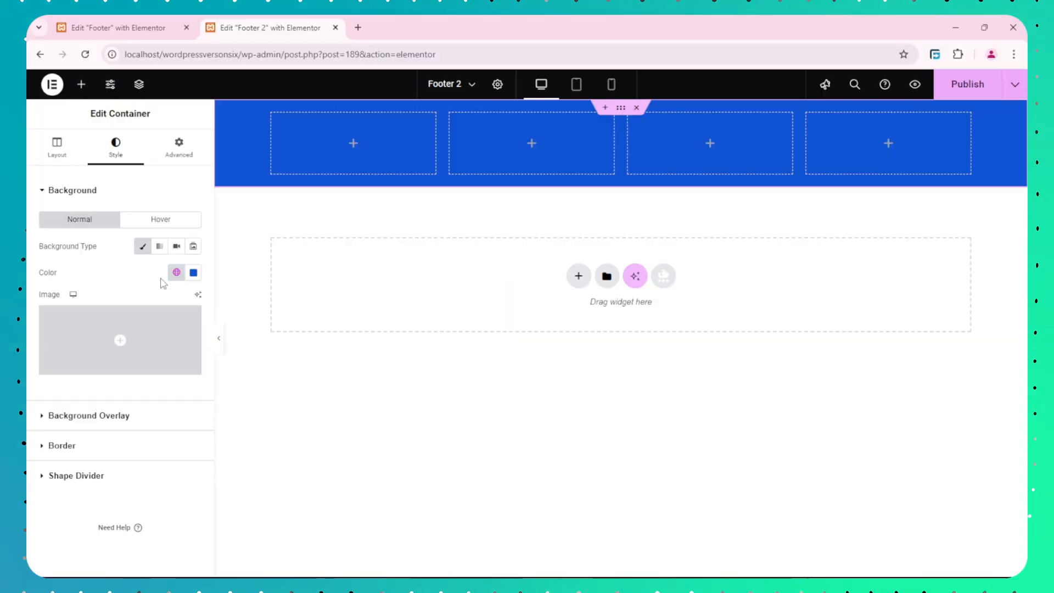
pyautogui.click(193, 273)
pyautogui.click(112, 263)
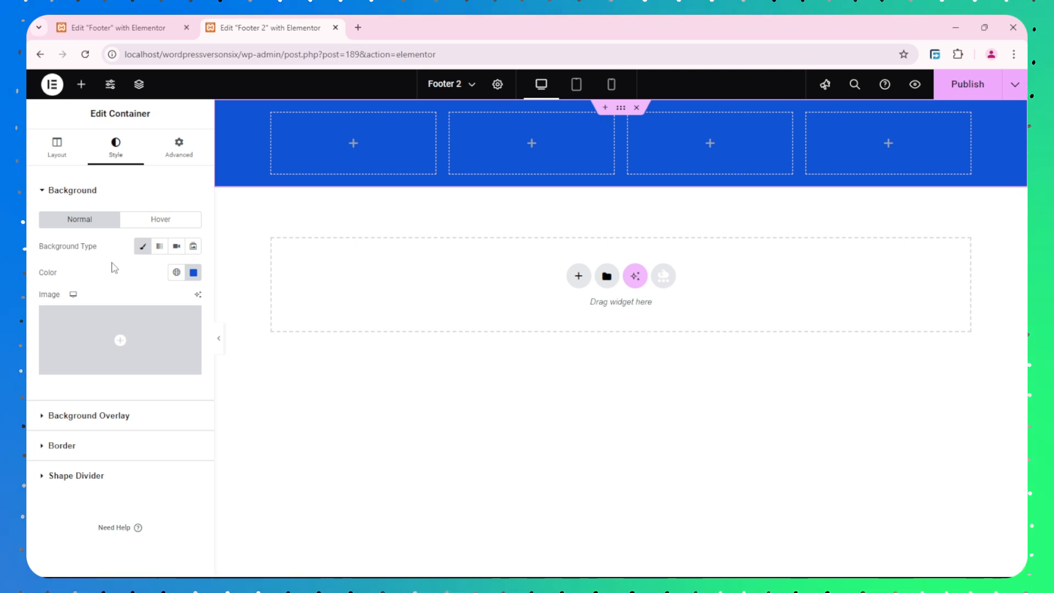
# Switch to the Figma design to examine the footer's logo, tagline and social icons, and return to the Elementor editor.
pyautogui.press('super+Tab')
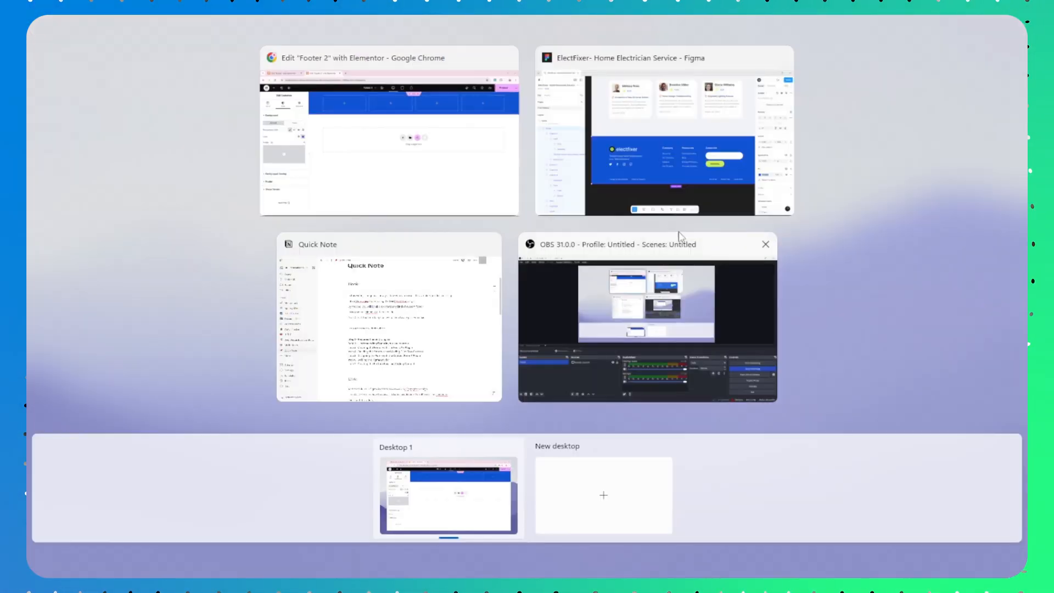
pyautogui.click(670, 170)
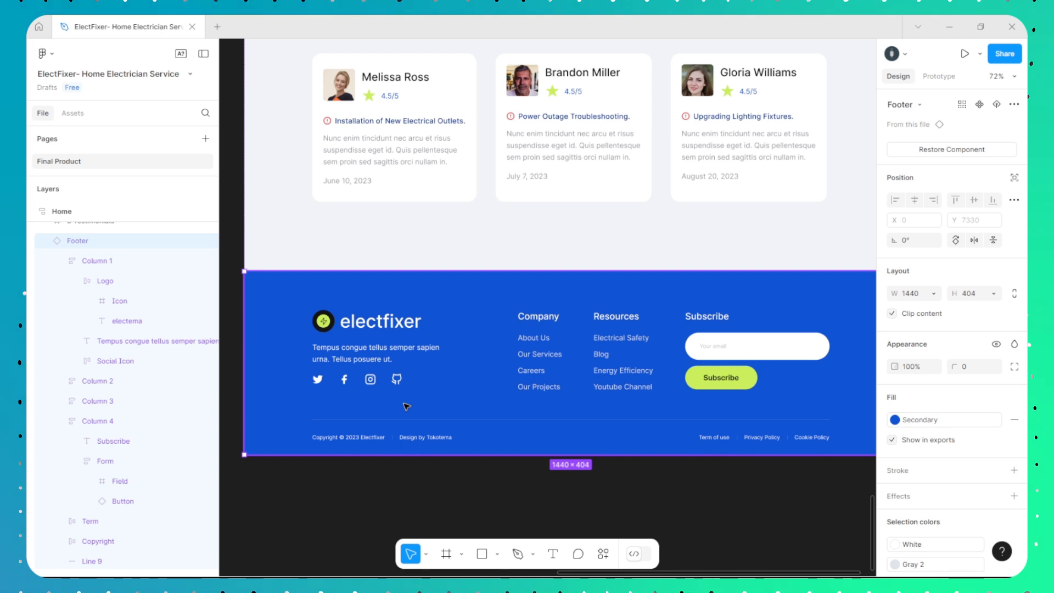
pyautogui.scroll(2, 318, 406)
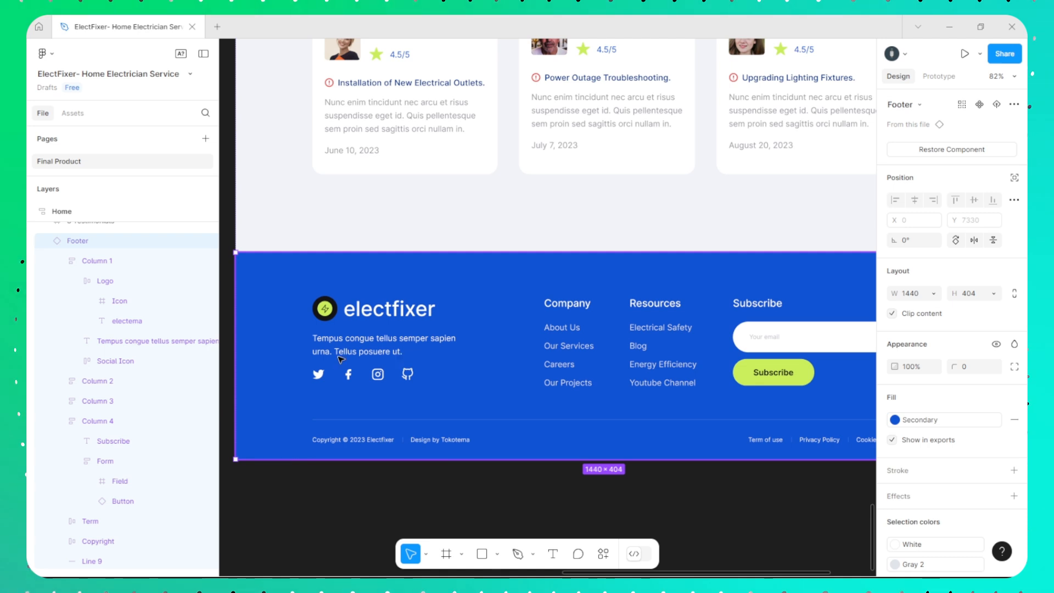
pyautogui.press('super+Tab')
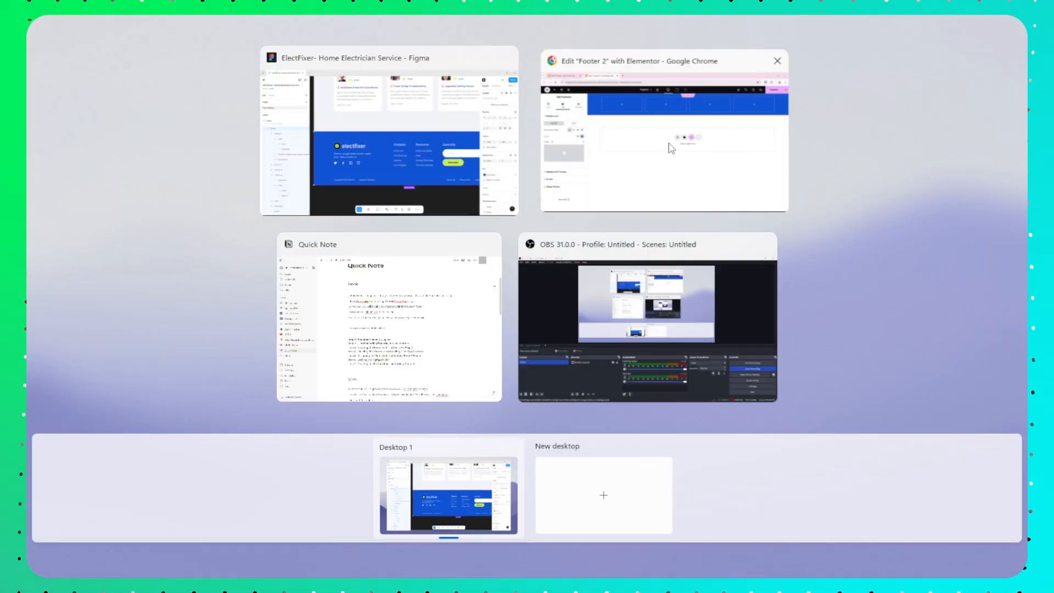
pyautogui.click(670, 147)
# Search the widgets for "site" and place a Site Logo widget in the first column of Footer 2.
pyautogui.click(355, 145)
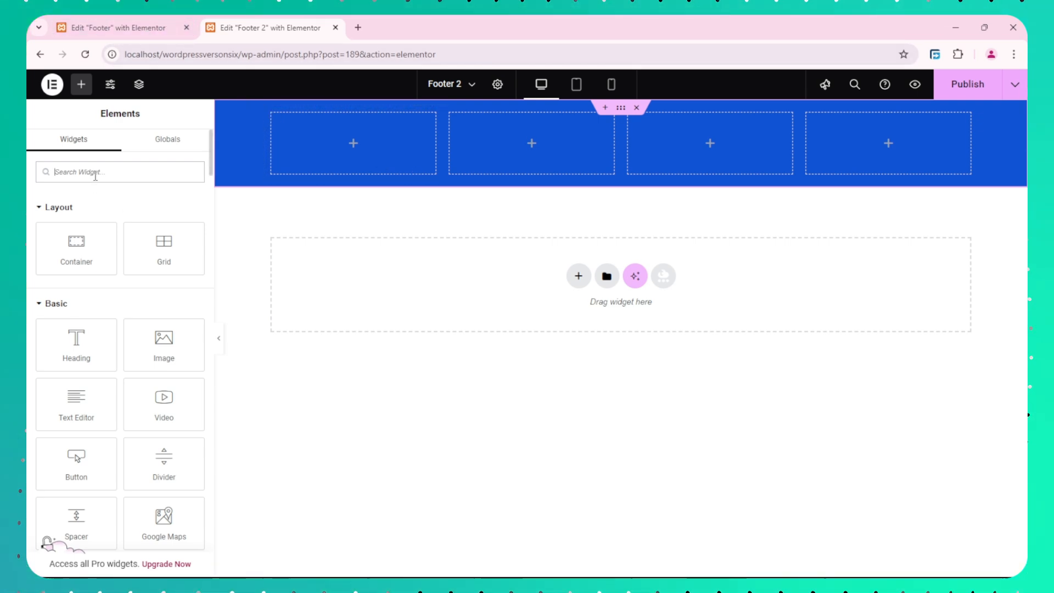
pyautogui.write('site')
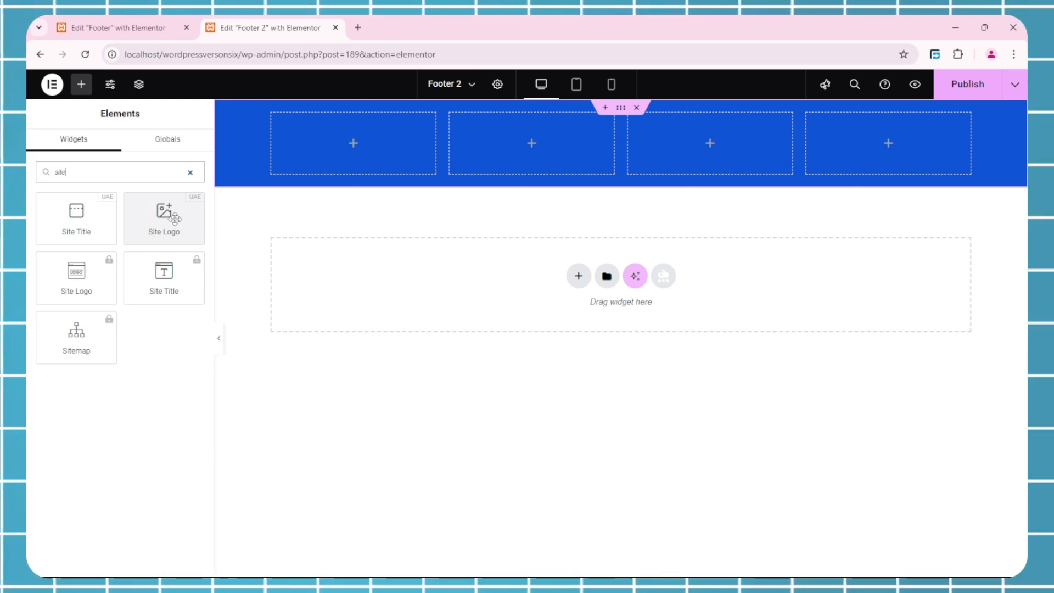
pyautogui.moveTo(169, 219); pyautogui.dragTo(353, 143)
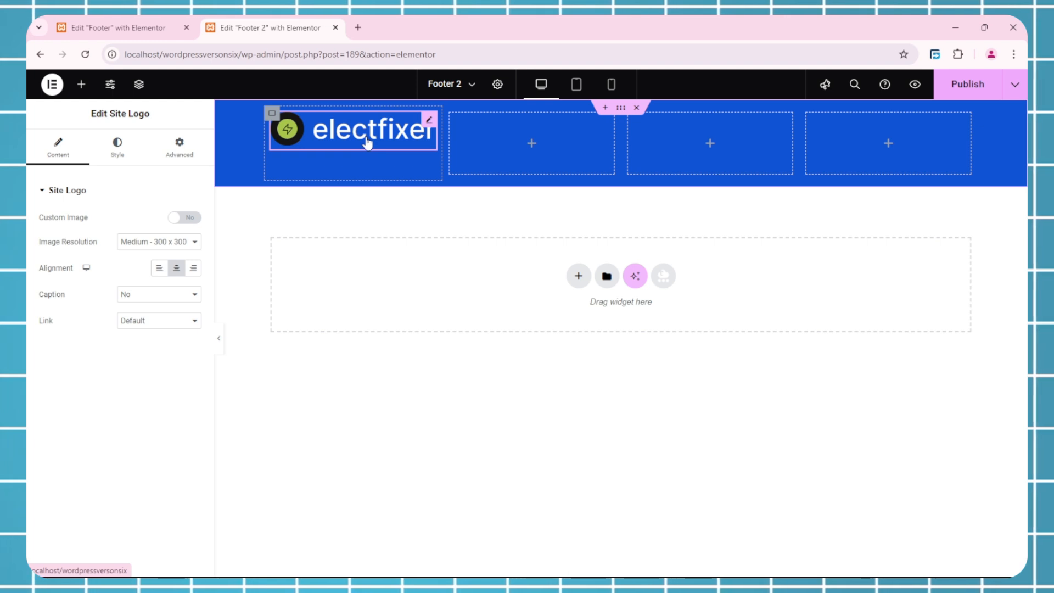
# Review the Site Settings for site identity, including the site logo, plus the global colors and global fonts, and close them.
pyautogui.click(110, 84)
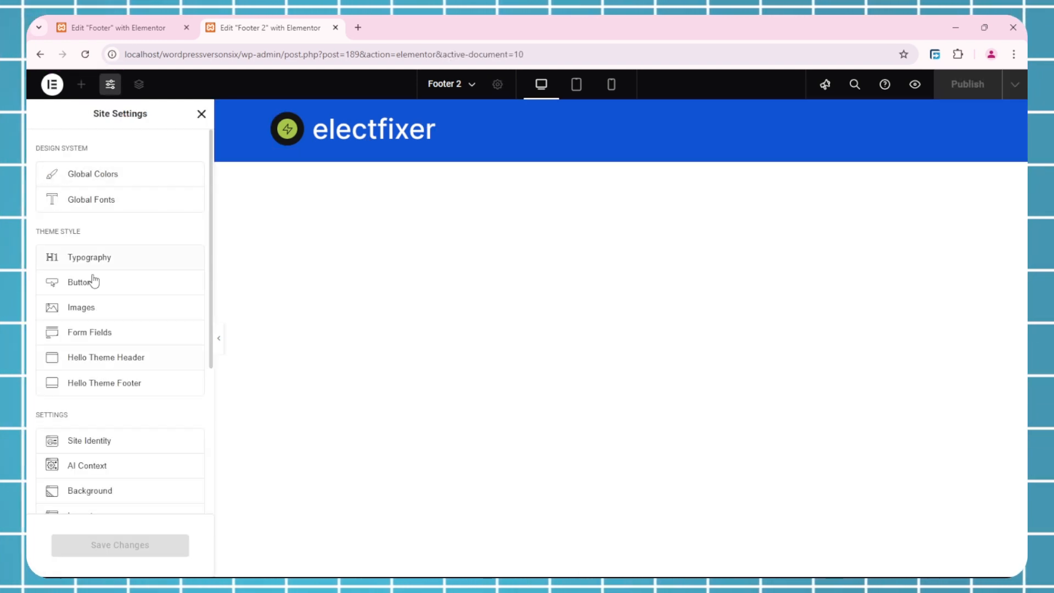
pyautogui.scroll(-4, 88, 302)
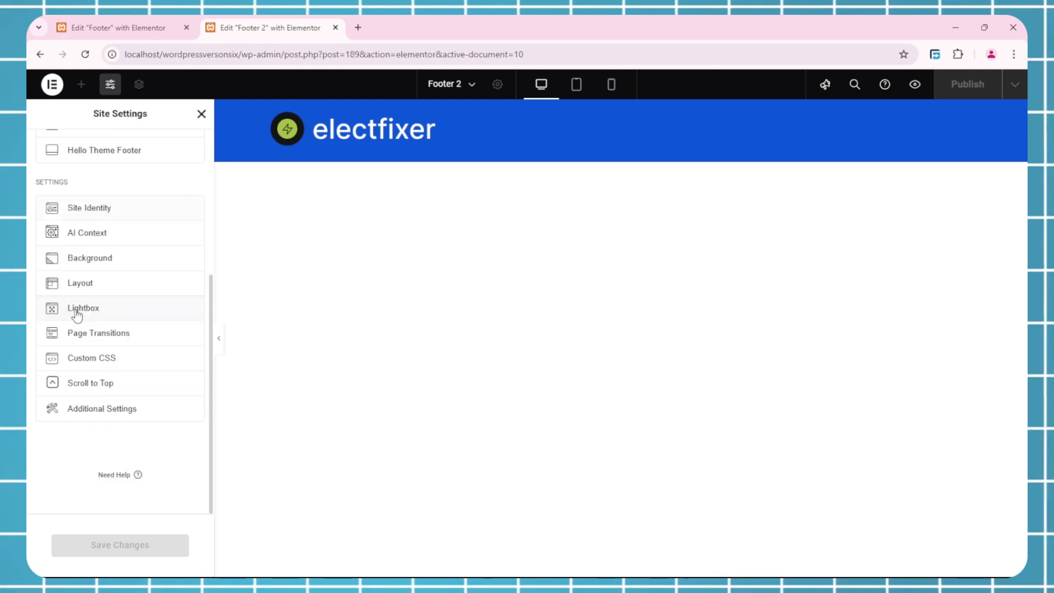
pyautogui.click(125, 213)
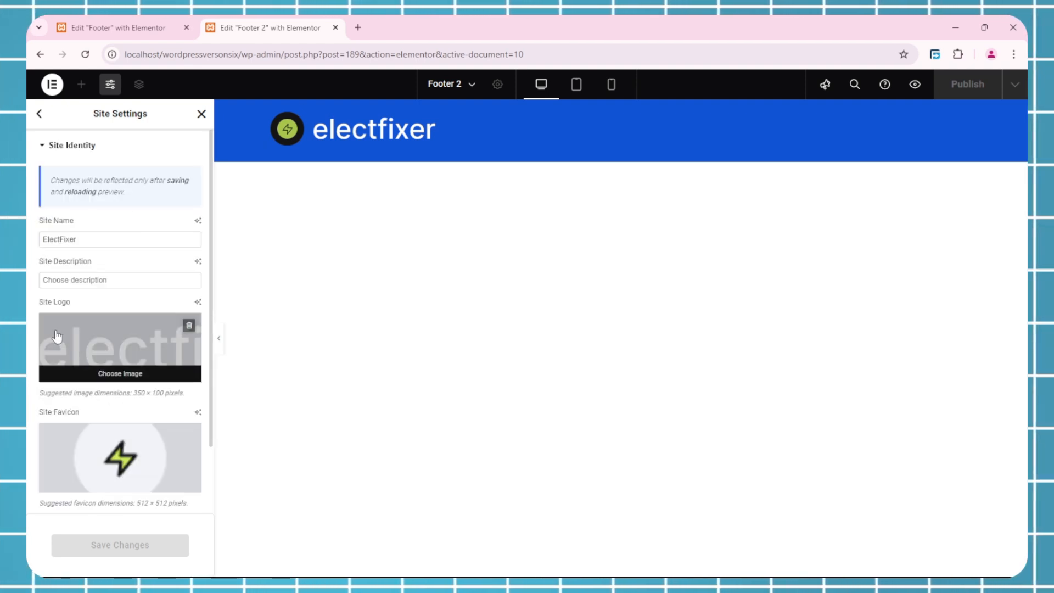
pyautogui.scroll(-1, 70, 213)
pyautogui.scroll(2, 117, 377)
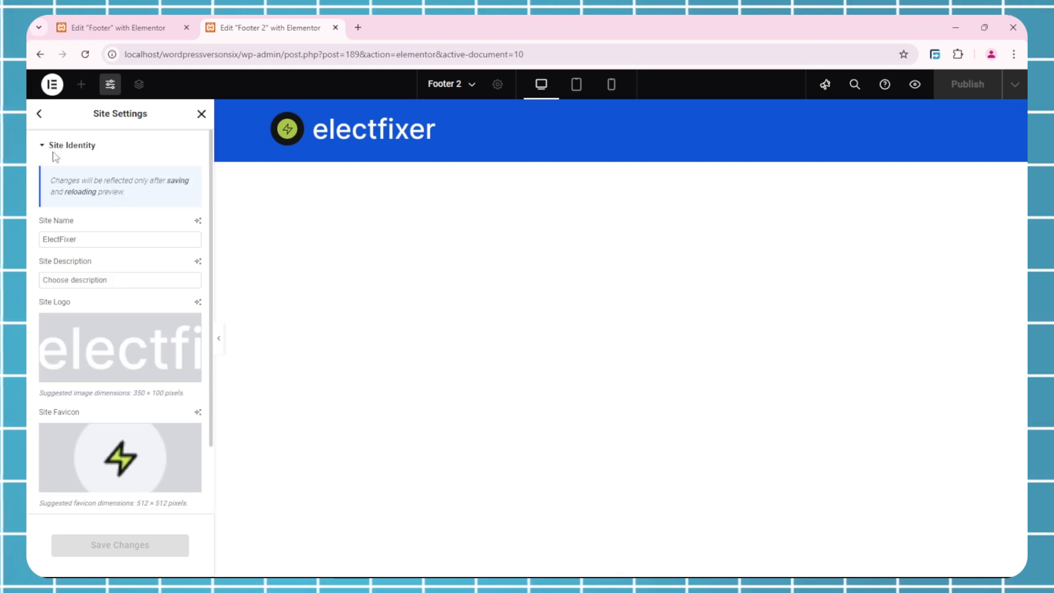
pyautogui.click(39, 114)
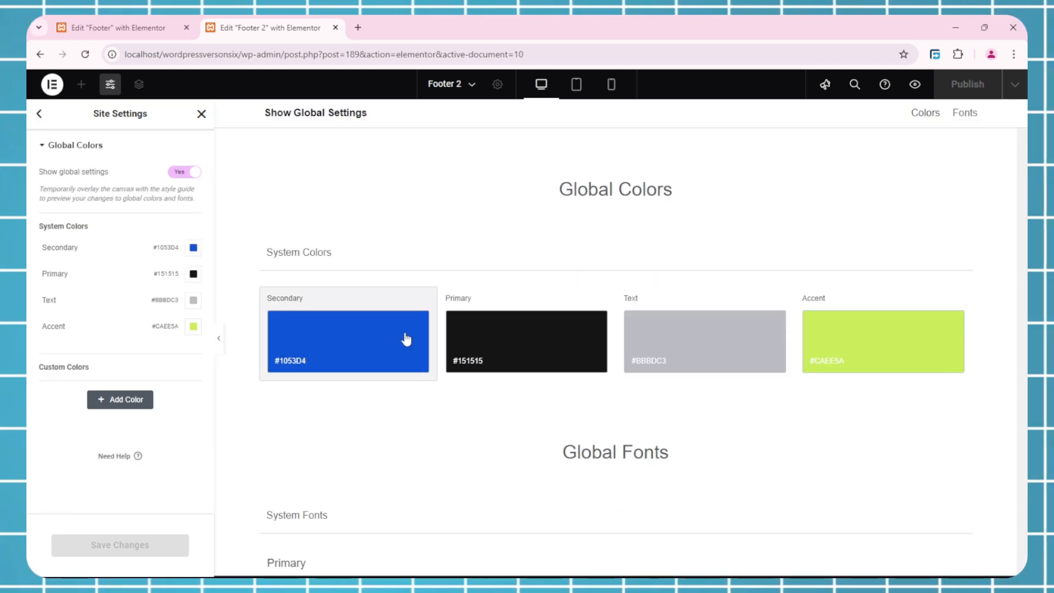
pyautogui.click(39, 114)
pyautogui.click(96, 199)
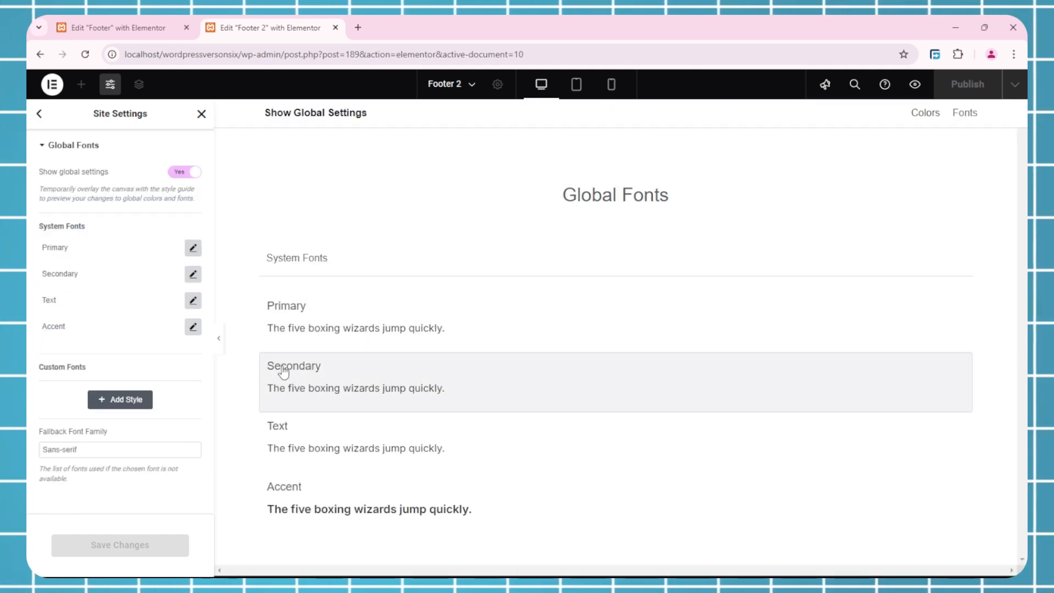
pyautogui.click(201, 114)
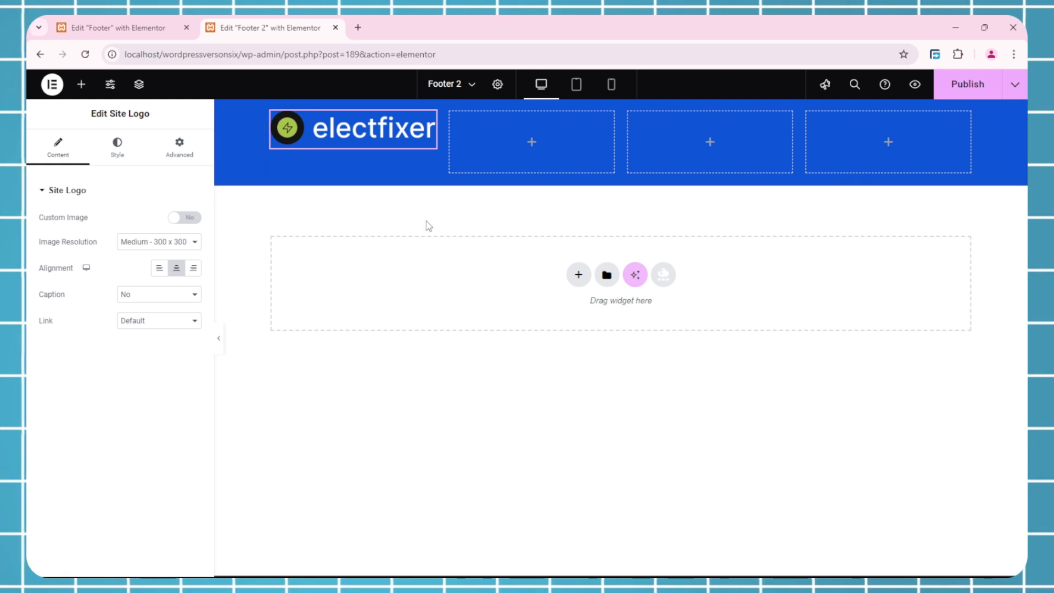
# Switch to the existing Footer template and examine the content and style settings of its Site Logo widget.
pyautogui.press('super+Tab')
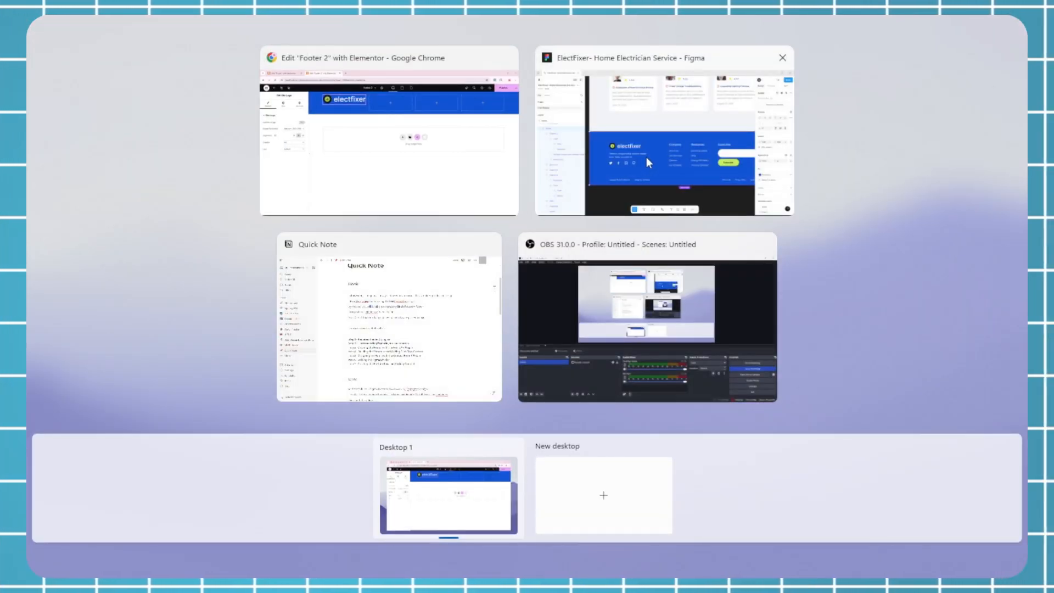
pyautogui.press('Escape')
pyautogui.click(126, 27)
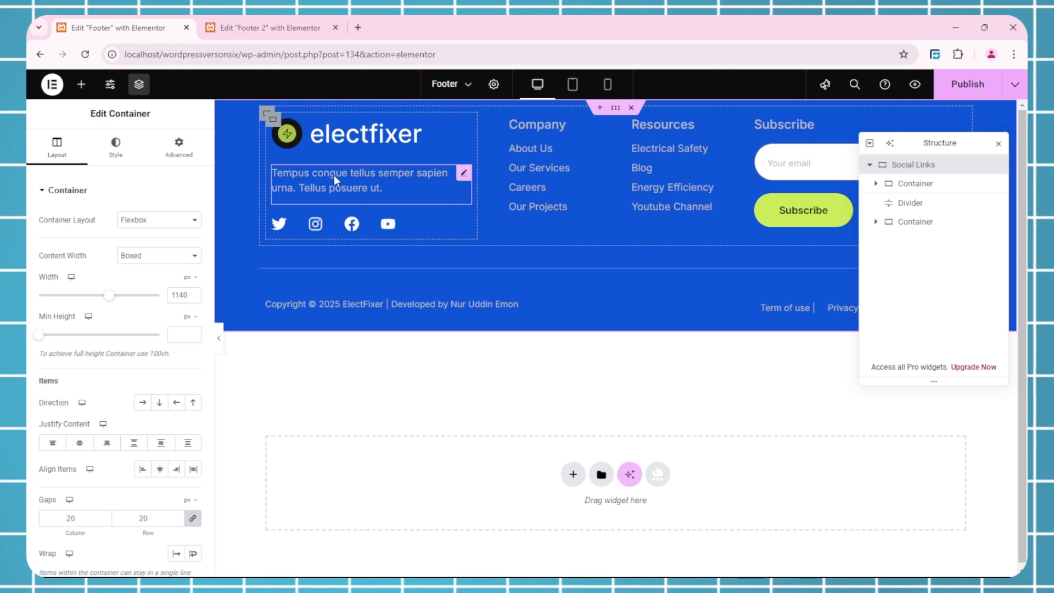
pyautogui.click(380, 155)
pyautogui.click(116, 150)
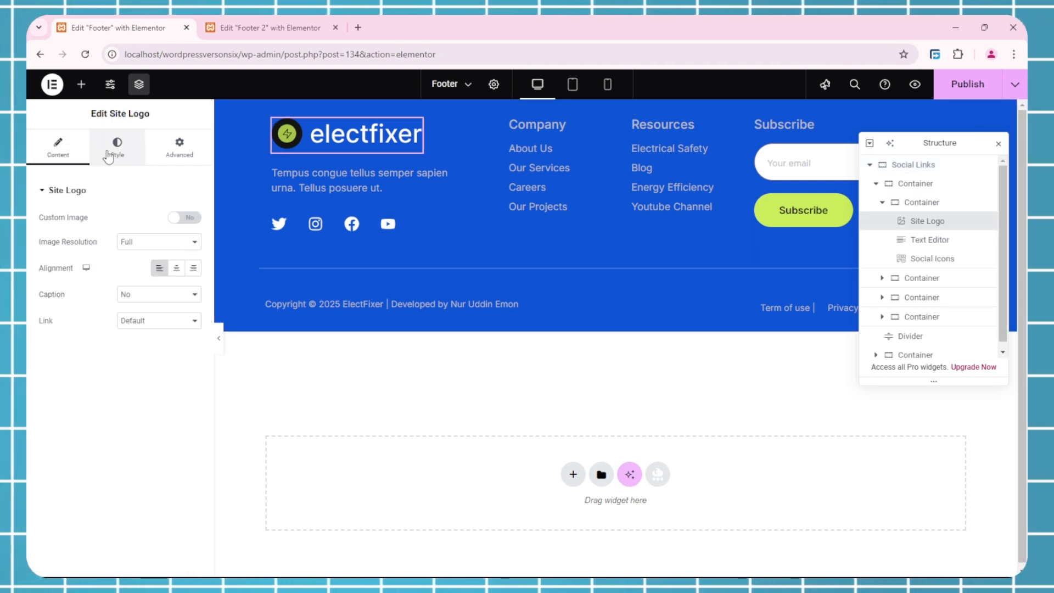
pyautogui.click(58, 147)
pyautogui.click(117, 147)
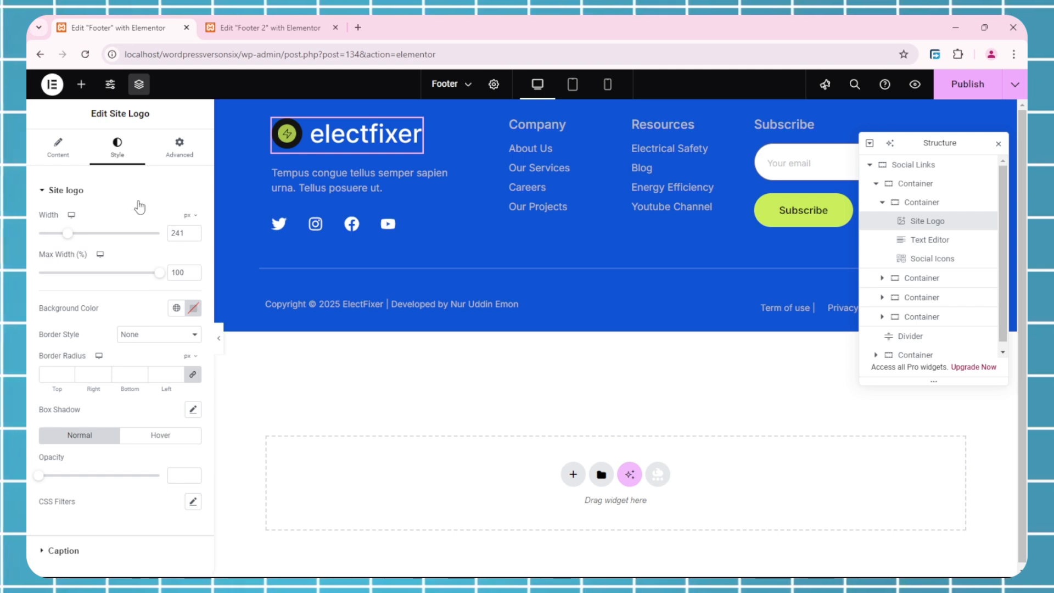
# Set the Footer 2 site logo's width to 241 px and its max width to 100%, matching the logo in the existing Footer template.
pyautogui.click(286, 20)
pyautogui.click(117, 148)
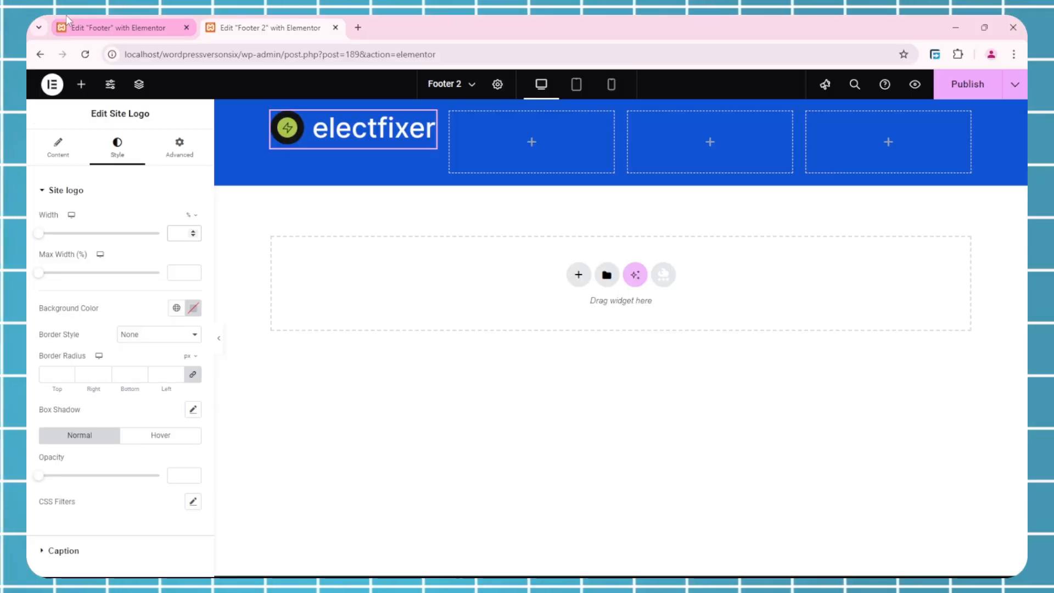
pyautogui.click(65, 22)
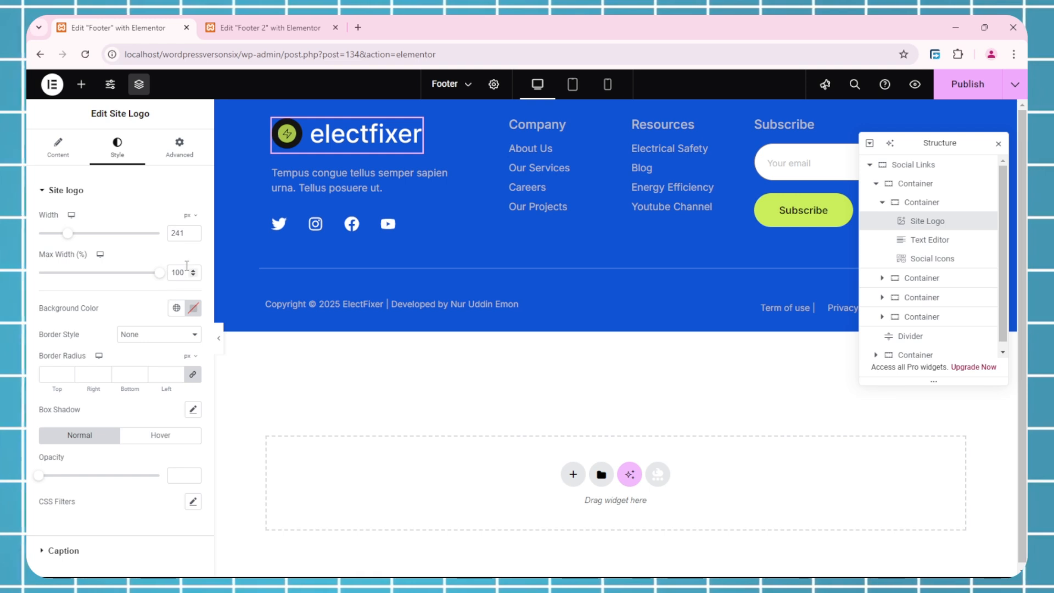
pyautogui.hotkey('ctrl', 'Tab')
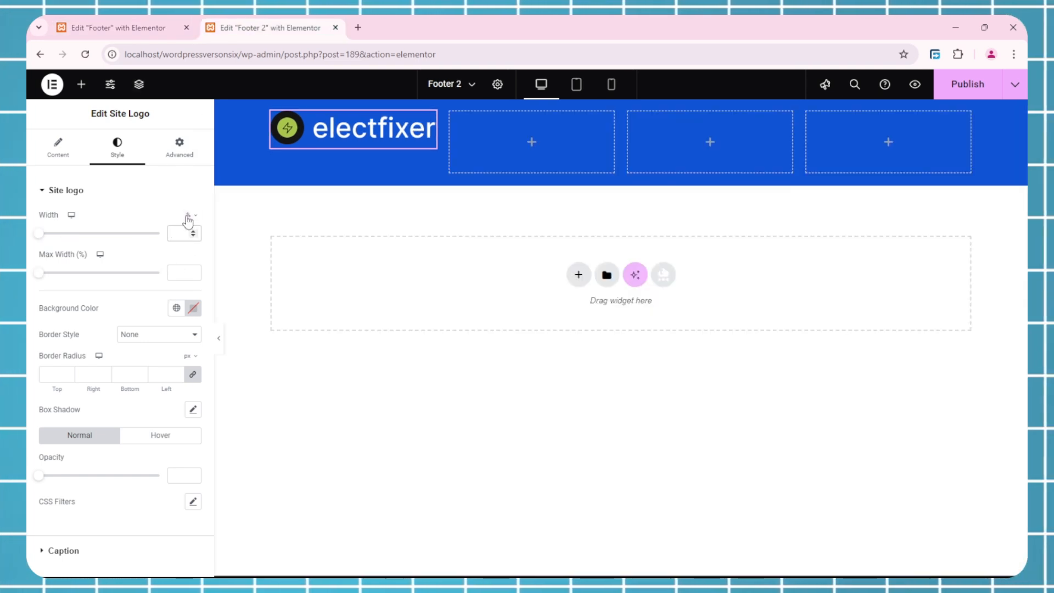
pyautogui.click(190, 216)
pyautogui.click(189, 234)
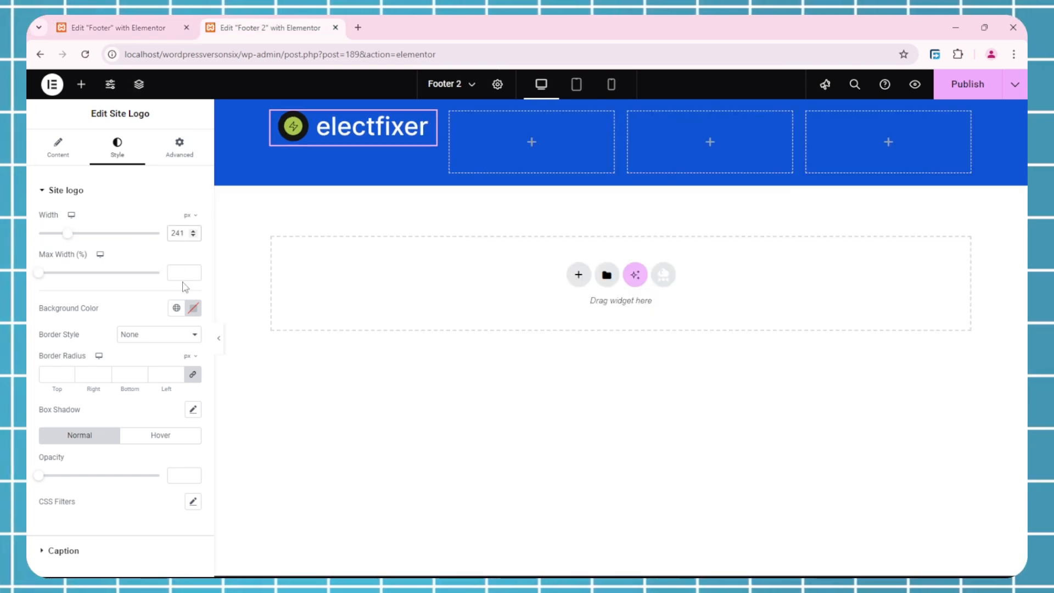
pyautogui.click(174, 273)
pyautogui.write('100')
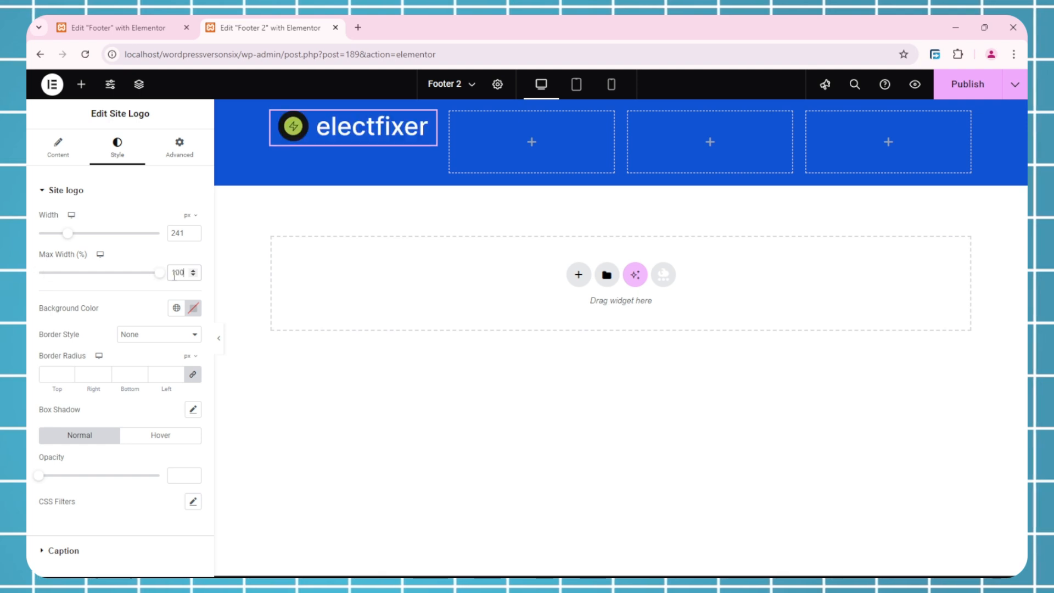
pyautogui.hotkey('ctrl', 'Tab')
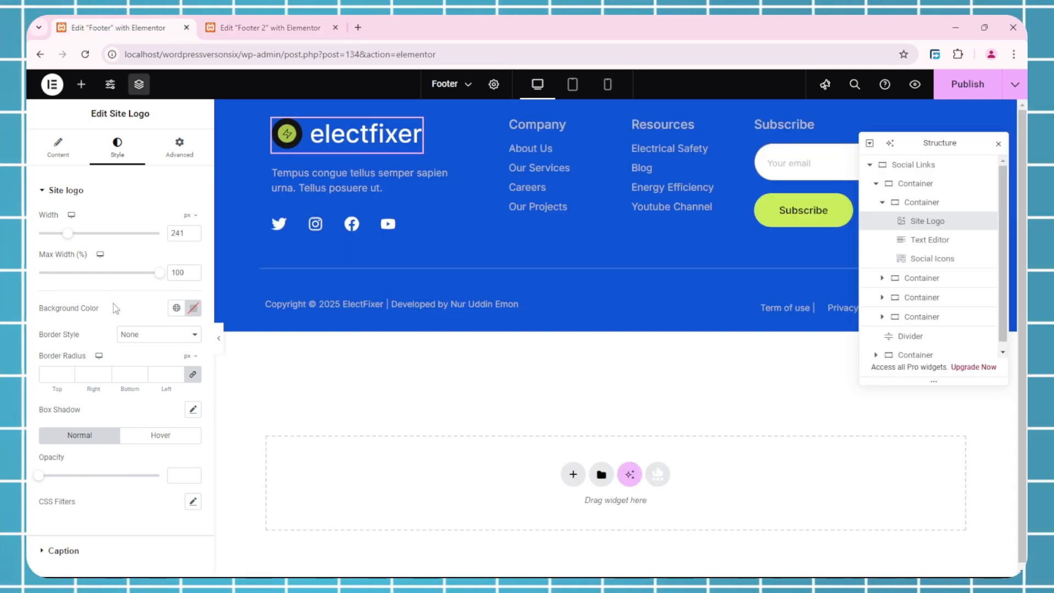
pyautogui.click(263, 24)
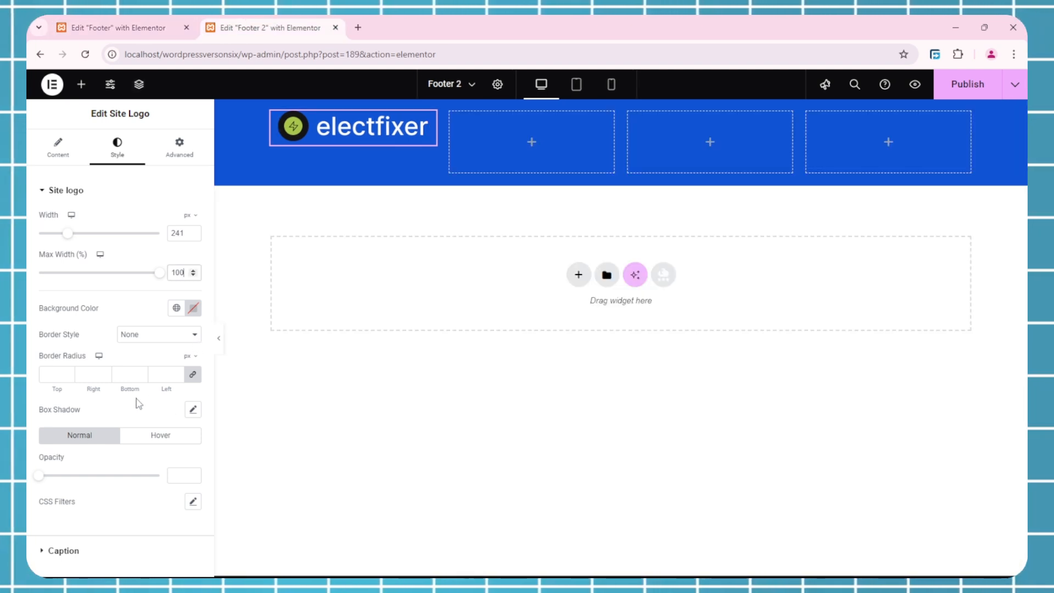
# Add a Text Editor widget below the Footer 2 logo and replace its content with the tagline copied from the existing Footer template.
pyautogui.hotkey('ctrl', 'Tab')
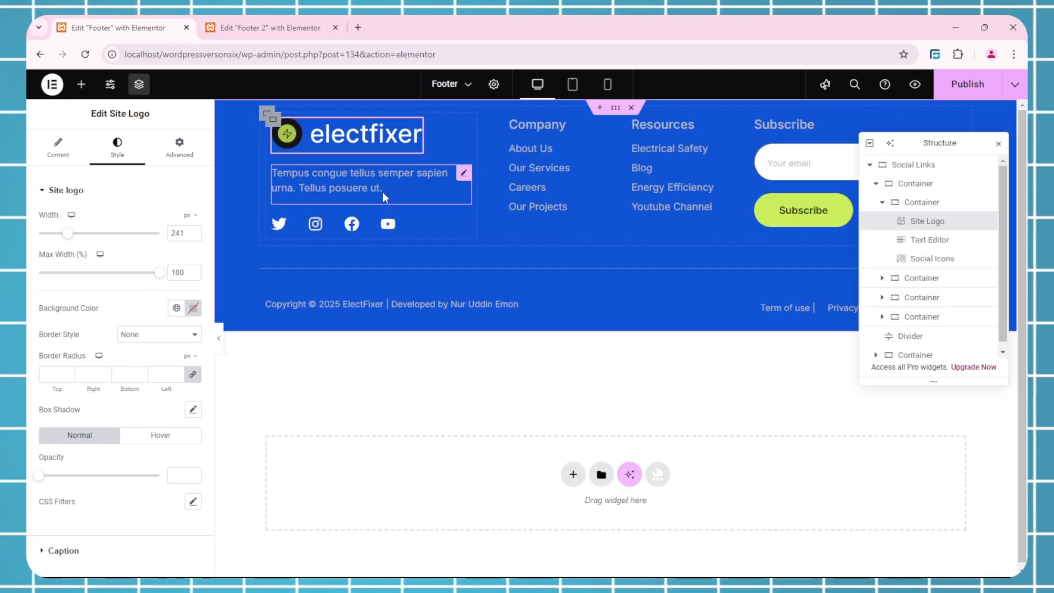
pyautogui.click(412, 188)
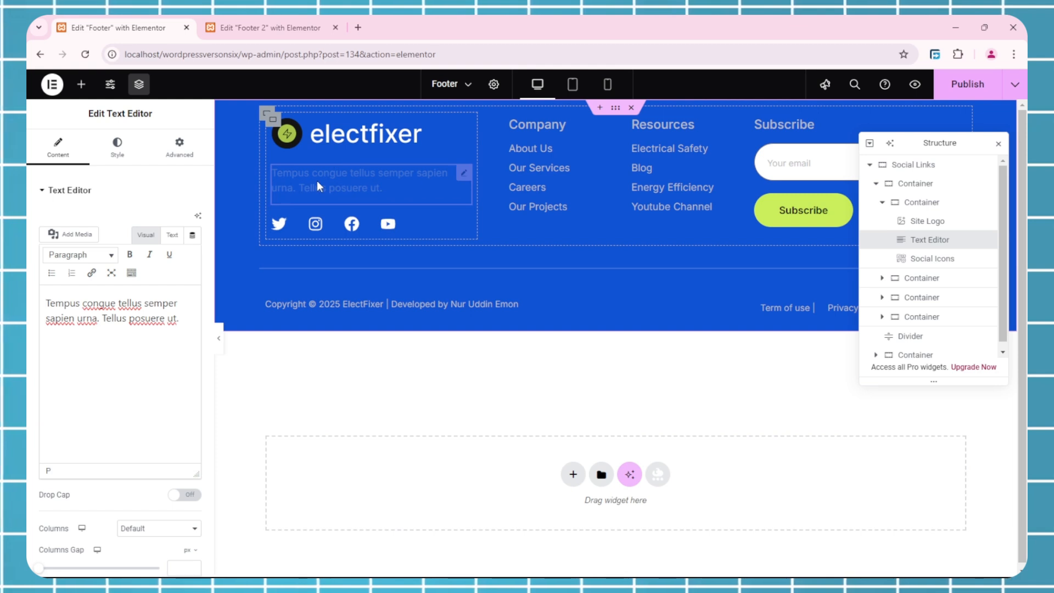
pyautogui.click(286, 24)
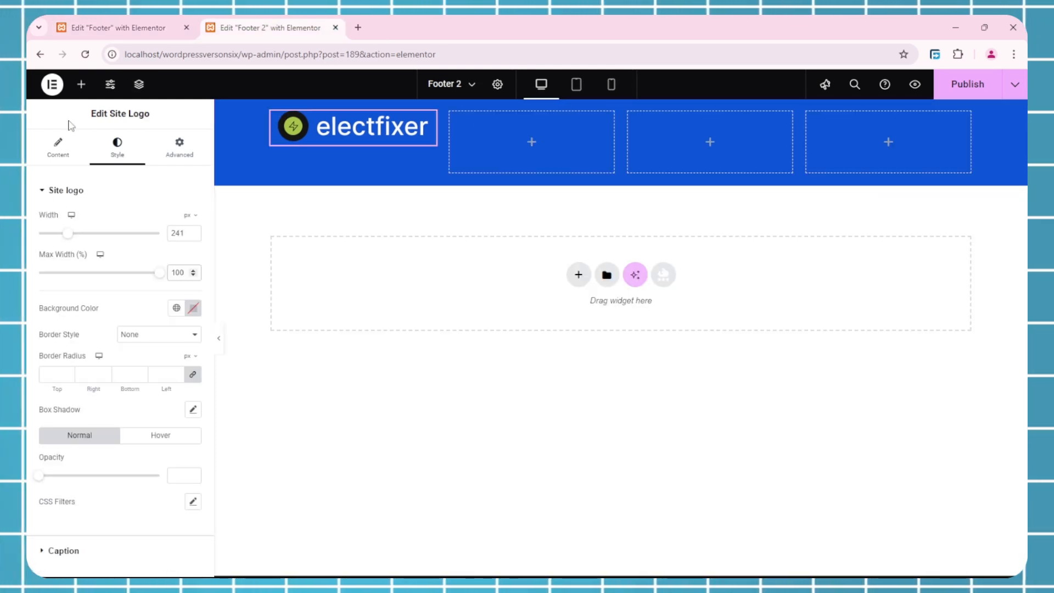
pyautogui.click(81, 84)
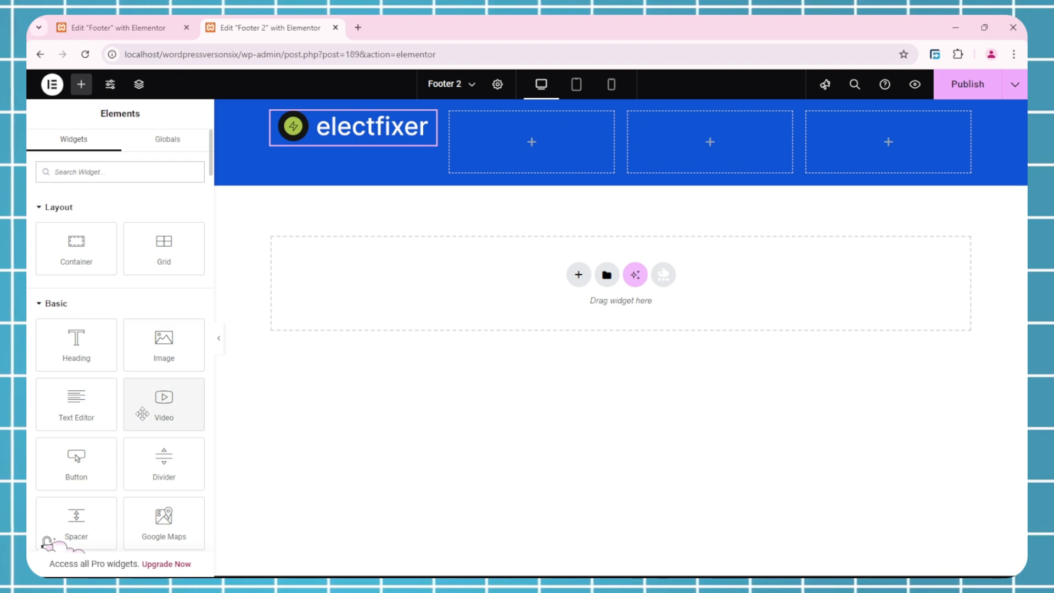
pyautogui.moveTo(77, 399); pyautogui.dragTo(357, 179)
pyautogui.click(113, 22)
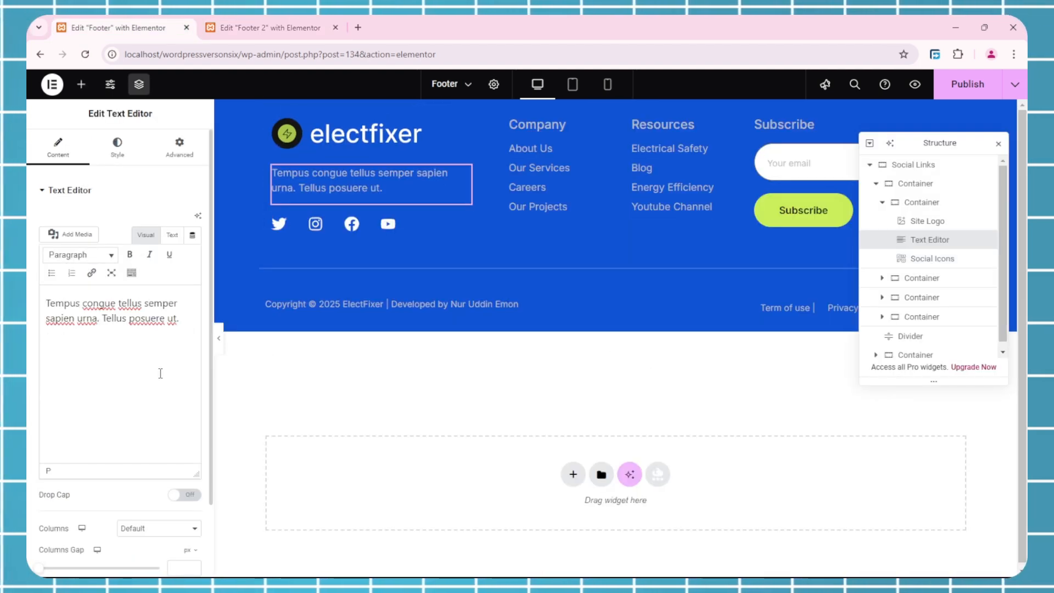
pyautogui.hotkey('ctrl', 'a')
pyautogui.hotkey('ctrl', 'c')
pyautogui.click(264, 28)
pyautogui.hotkey('ctrl', 'a')
pyautogui.hotkey('ctrl', 'v')
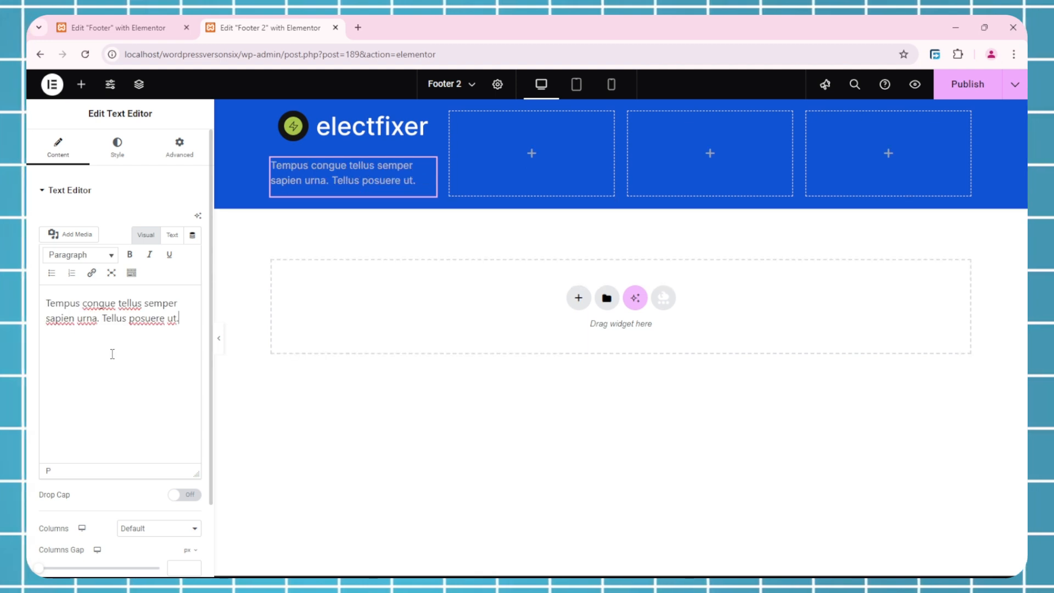
# Apply the global Text color to the Footer 2 tagline and reopen the list of global colors.
pyautogui.click(120, 162)
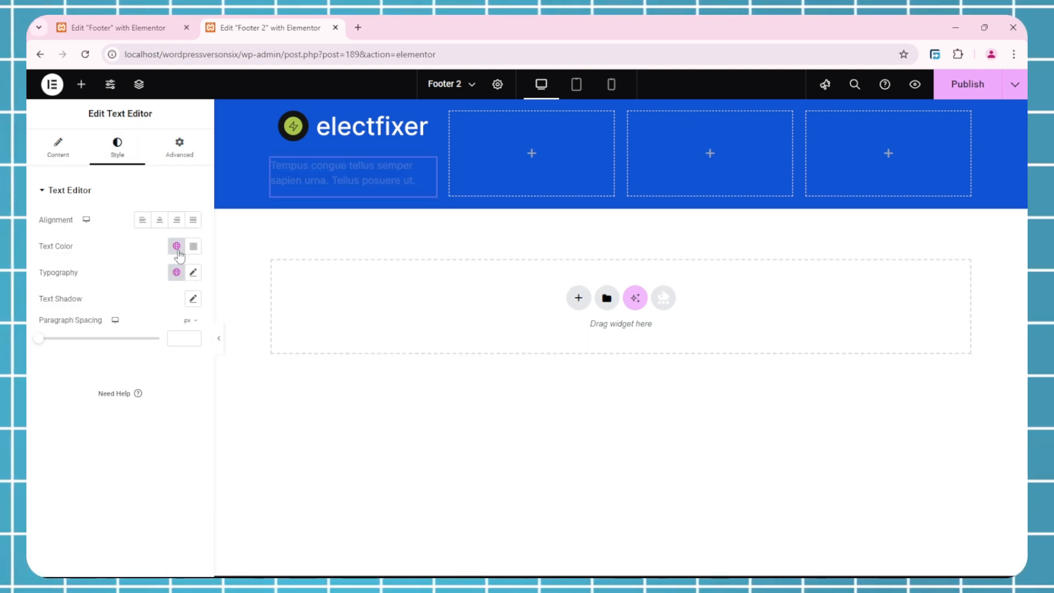
pyautogui.click(177, 250)
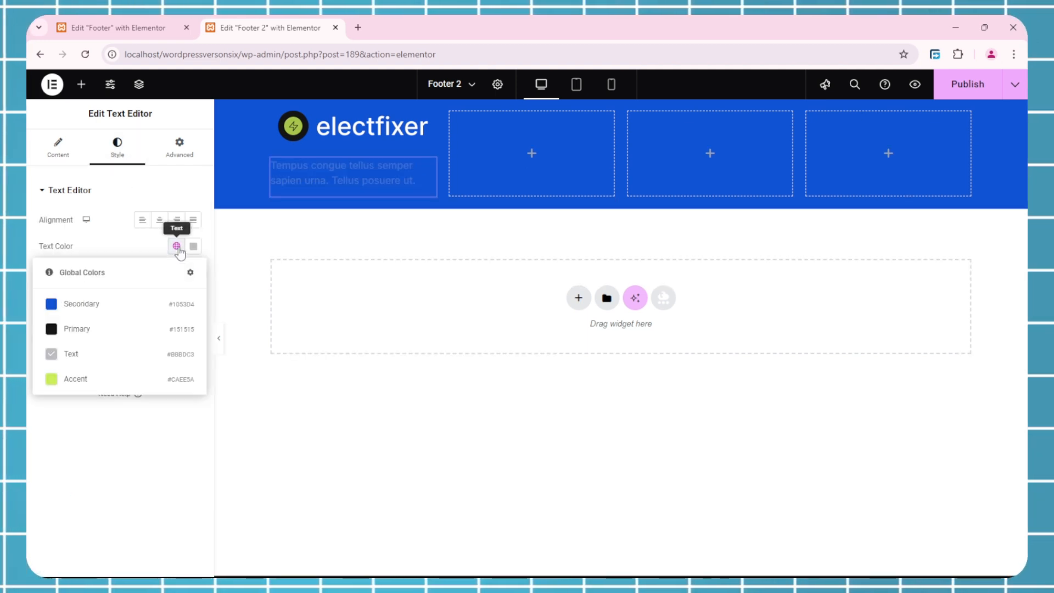
pyautogui.click(129, 358)
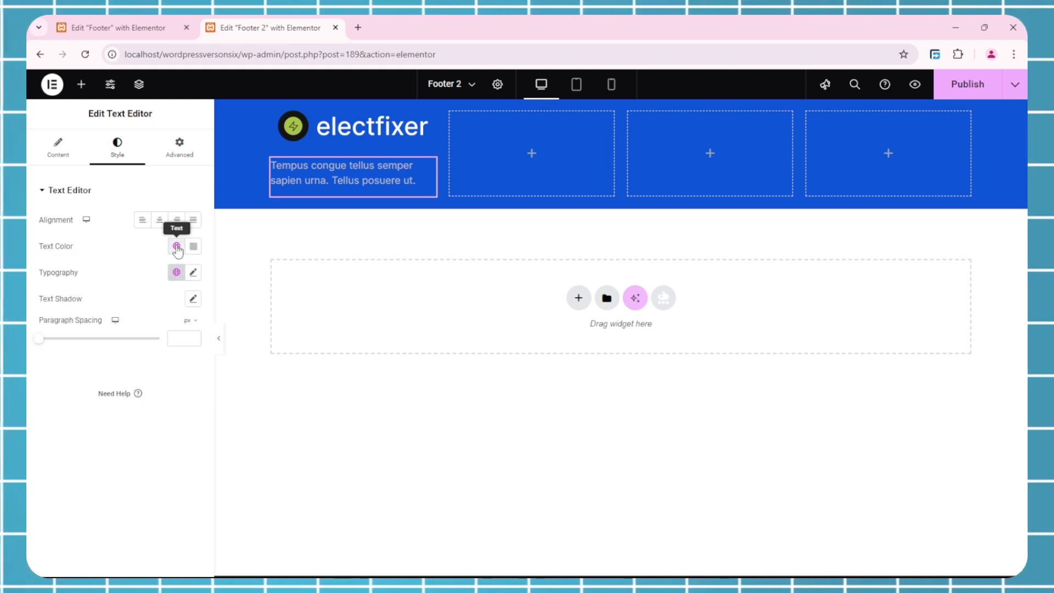
pyautogui.click(177, 245)
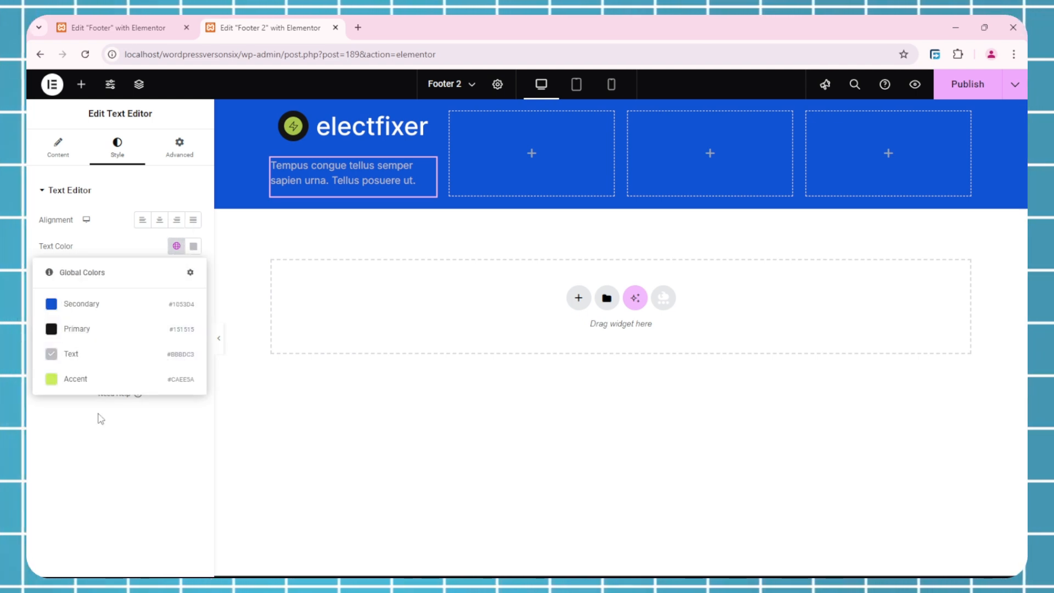
# Switch to the Figma design, examine the footer tagline's typography and fill color, and return to Footer 2 in Chrome.
pyautogui.press('super+Tab')
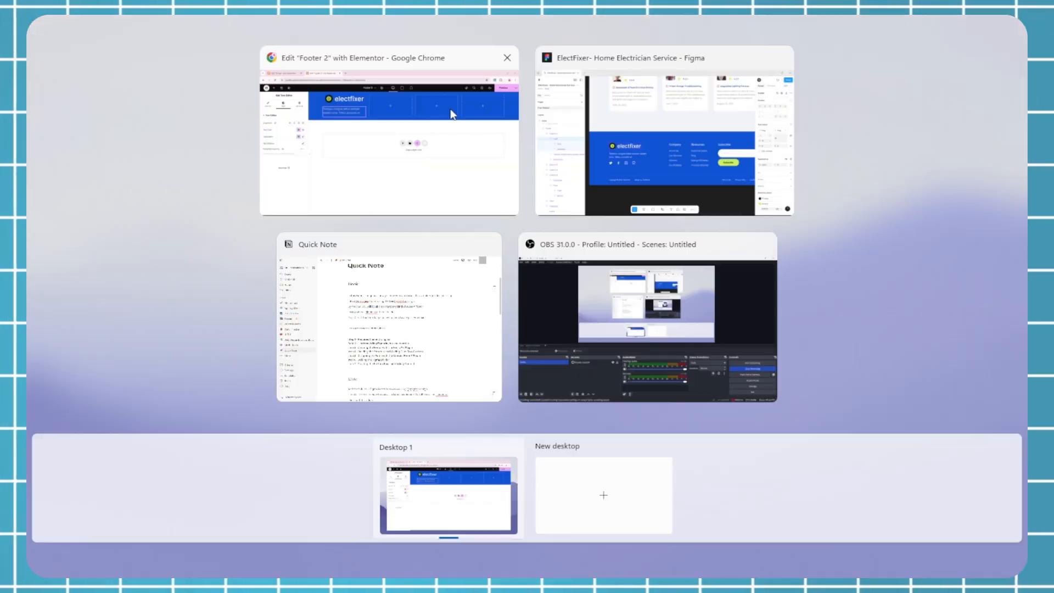
pyautogui.click(643, 154)
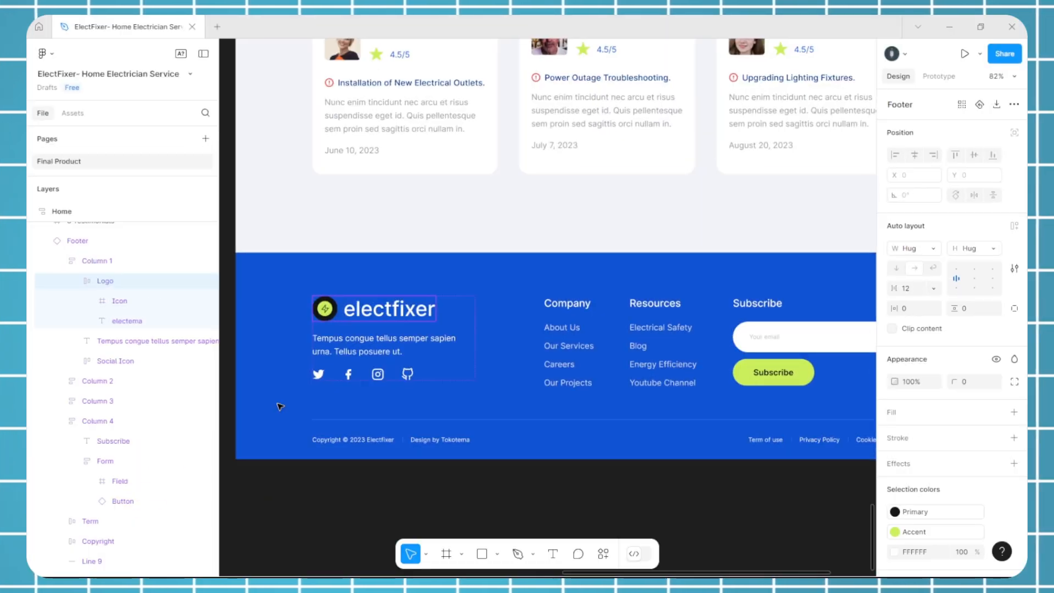
pyautogui.click(384, 348)
pyautogui.scroll(-1, 906, 328)
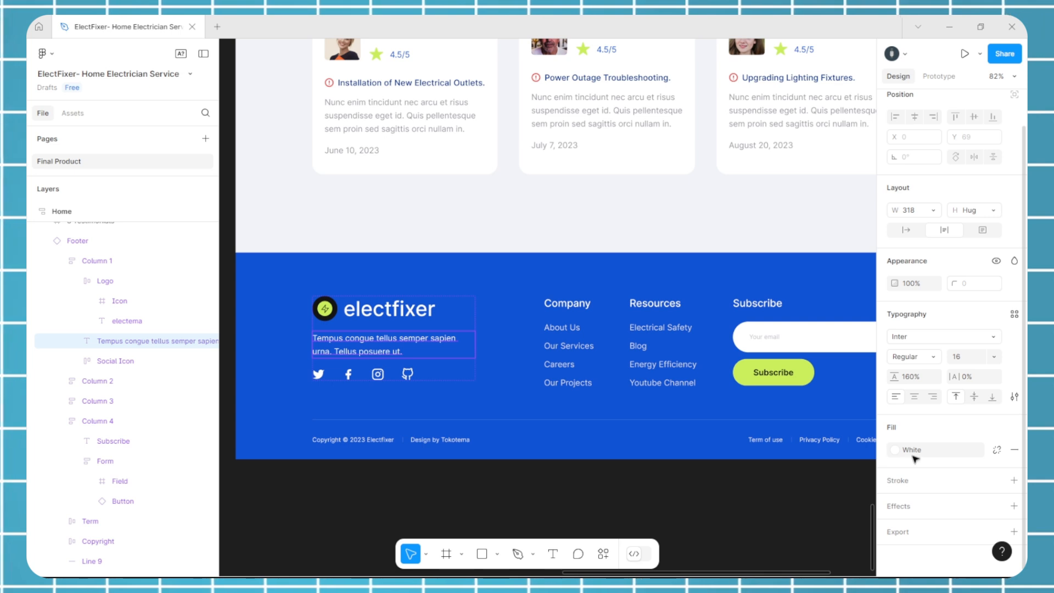
pyautogui.scroll(-1, 571, 384)
pyautogui.press('super+Tab')
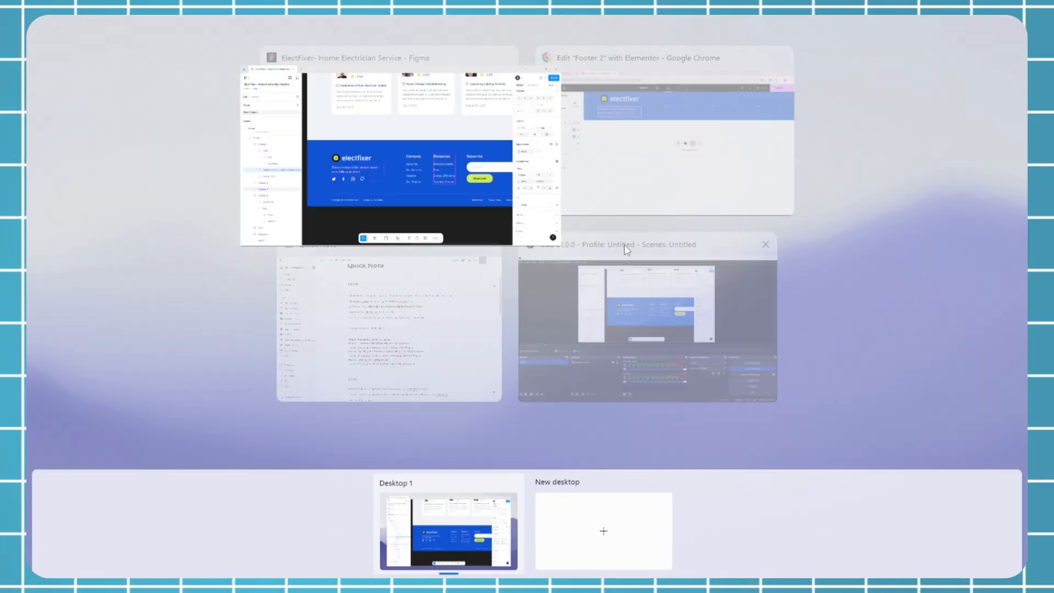
pyautogui.click(748, 127)
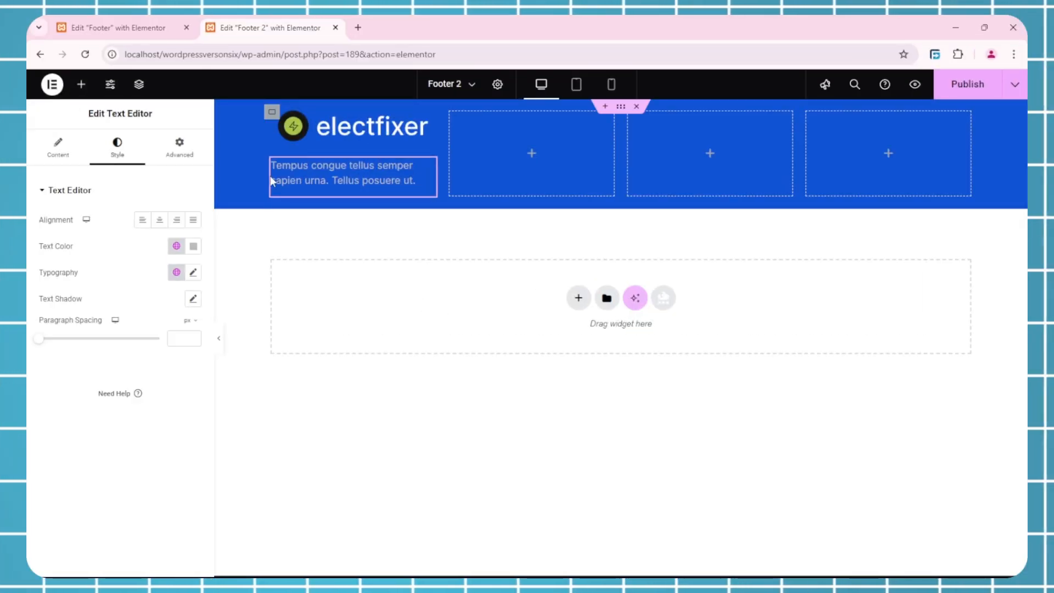
# Set the tagline's text color to white, #FFFFFF, as a custom color instead of a global one.
pyautogui.click(193, 246)
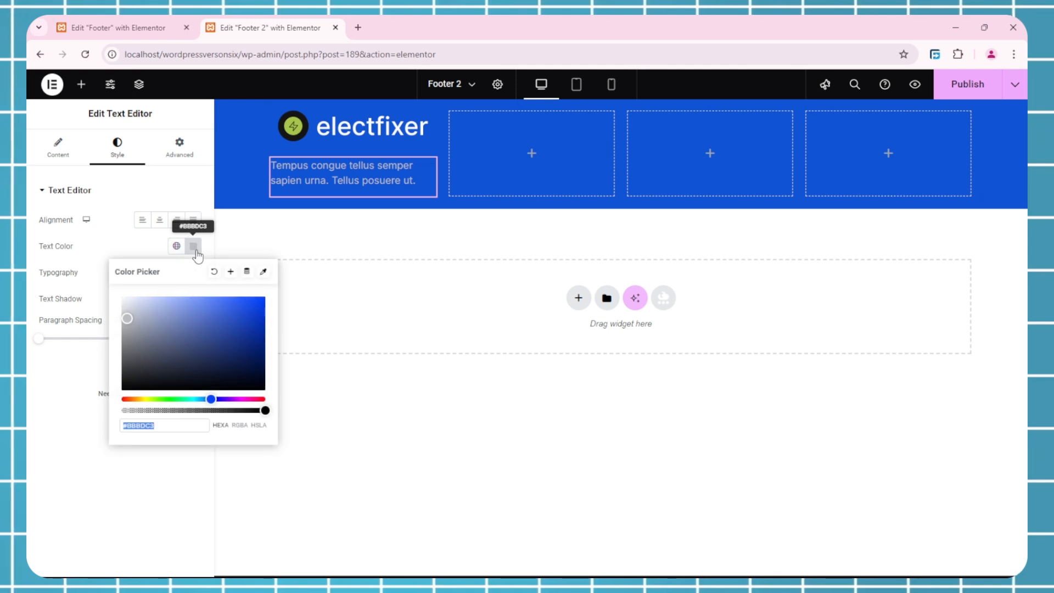
pyautogui.click(176, 246)
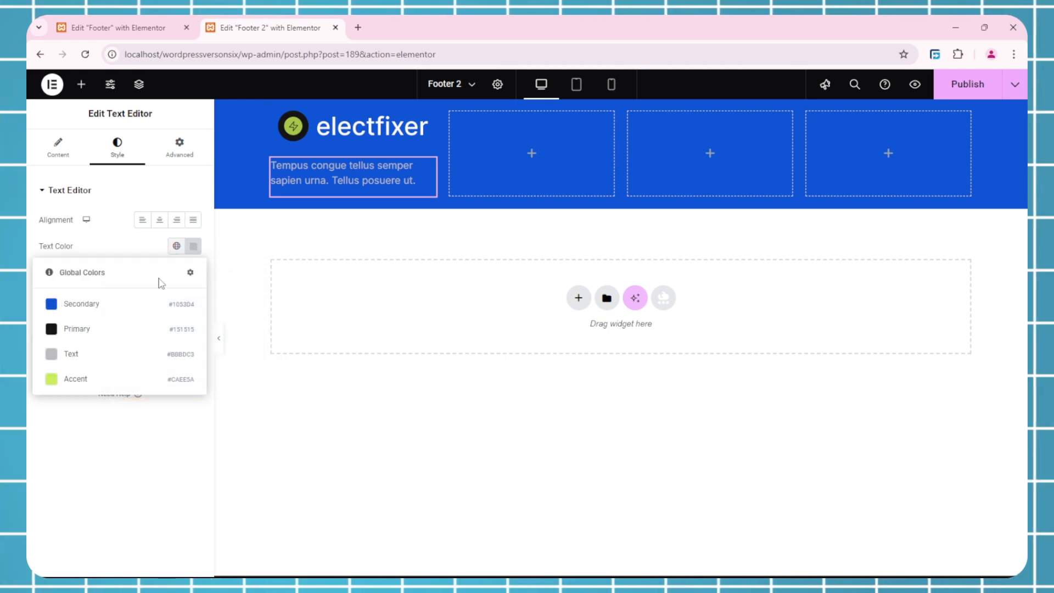
pyautogui.click(194, 246)
pyautogui.moveTo(173, 343); pyautogui.dragTo(113, 291)
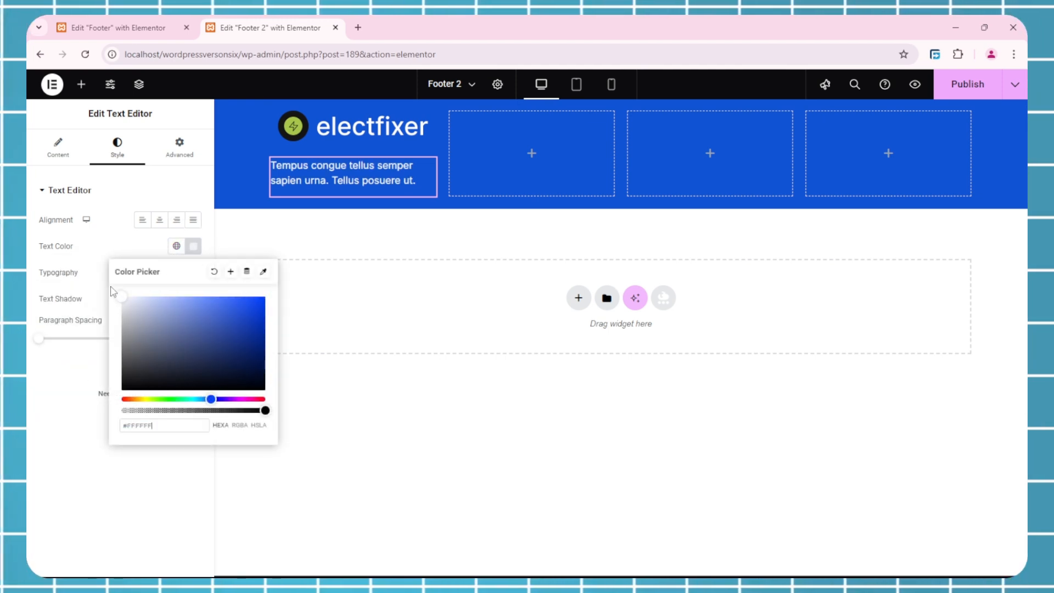
pyautogui.click(55, 410)
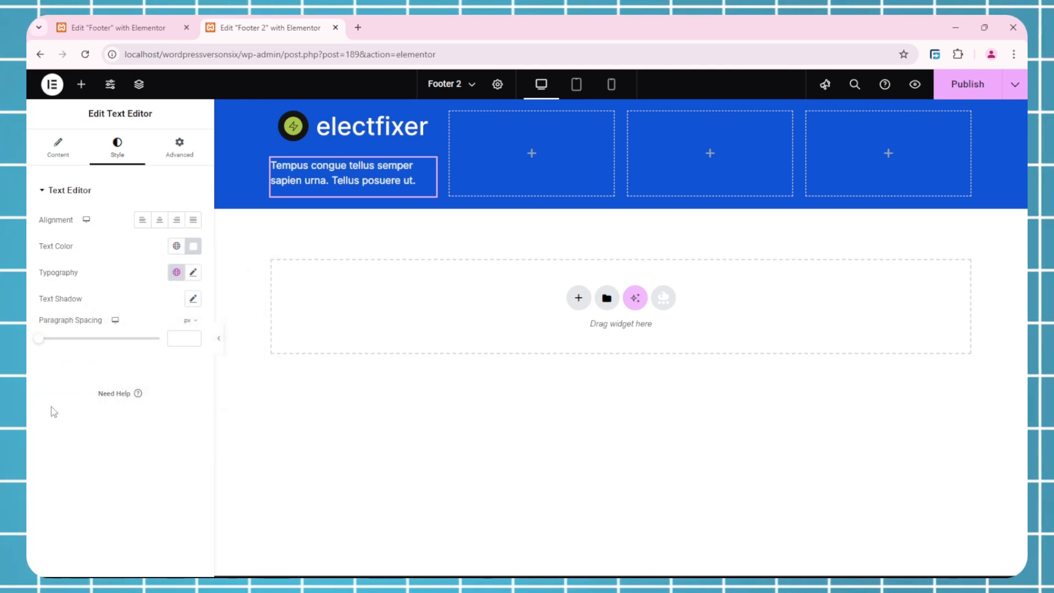
# Switch the tagline from the global Text font to custom typography with Inter, size 16 px and weight 400 (Normal).
pyautogui.click(176, 272)
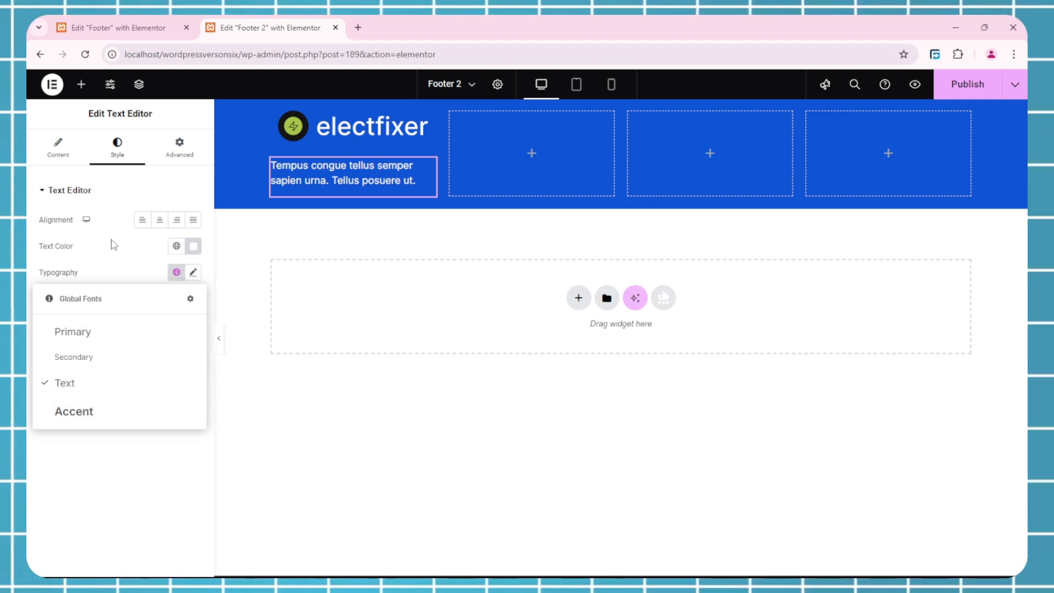
pyautogui.click(194, 273)
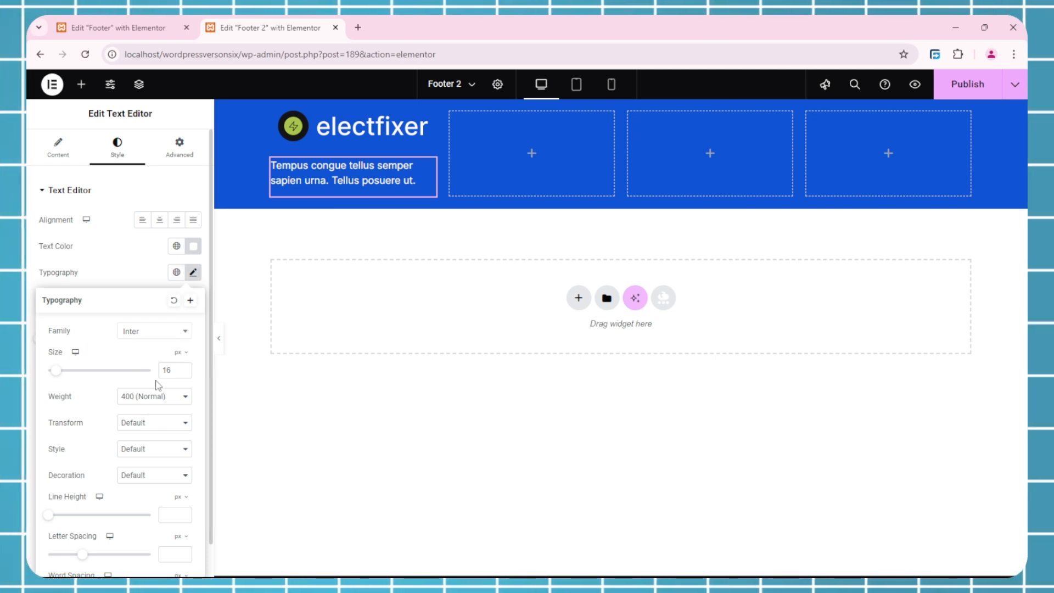
pyautogui.click(140, 332)
pyautogui.click(104, 333)
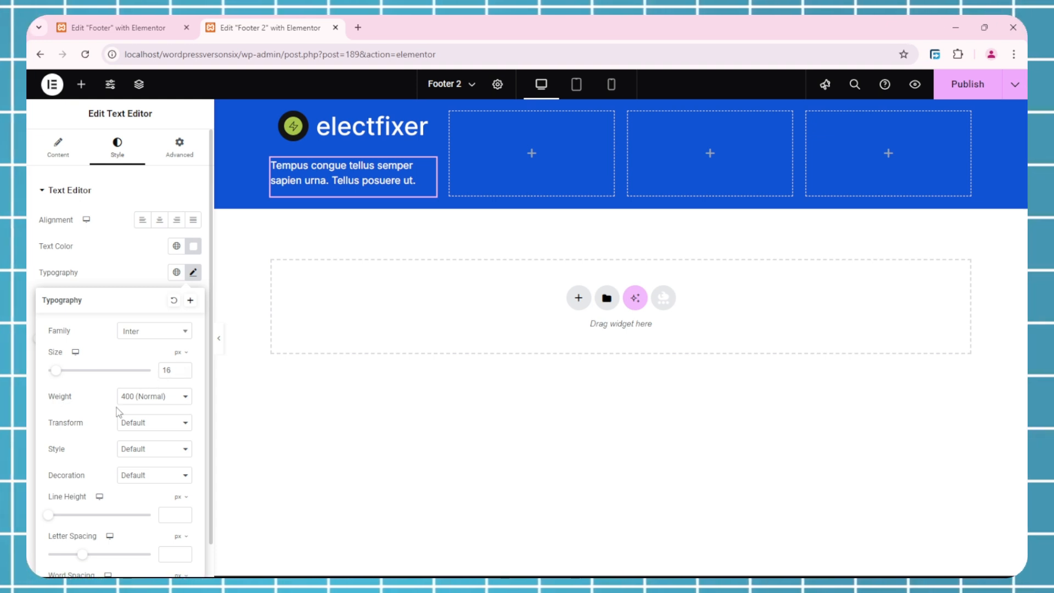
pyautogui.click(131, 277)
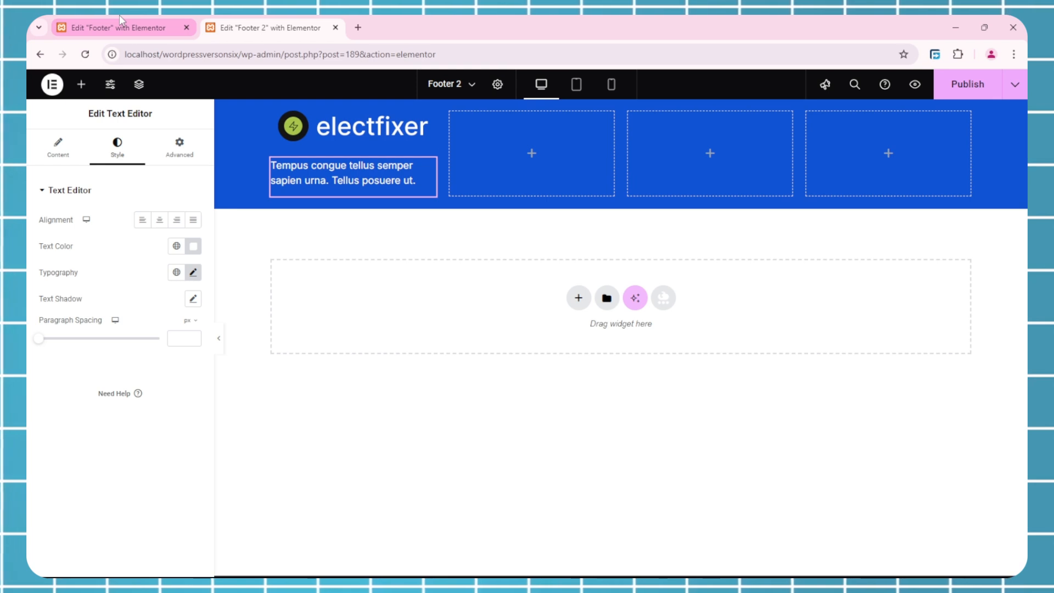
# Find the Social Icons widget and place it below the tagline in the first footer column.
pyautogui.click(81, 84)
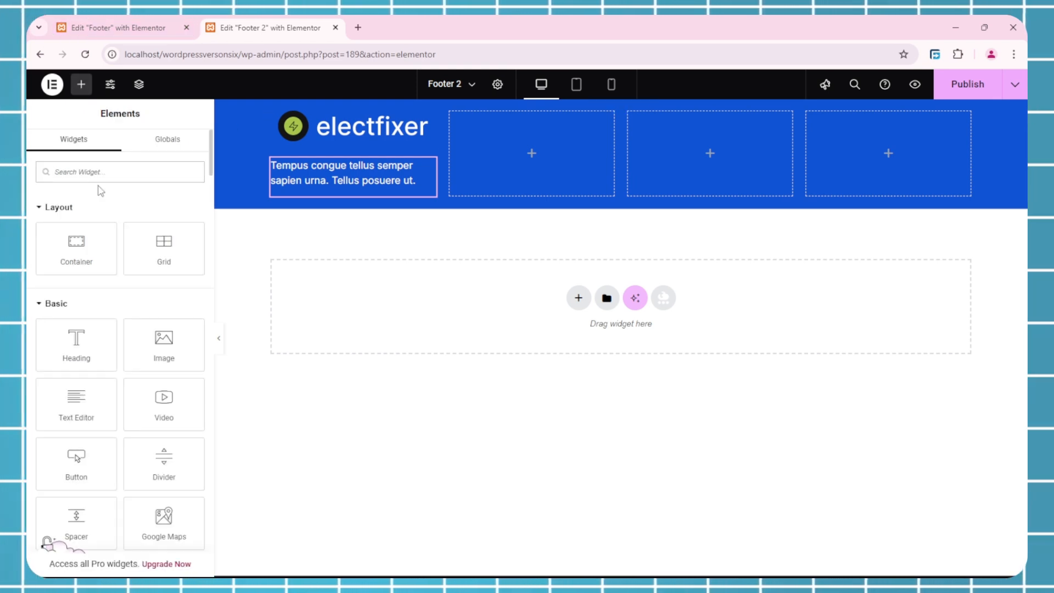
pyautogui.write('soc')
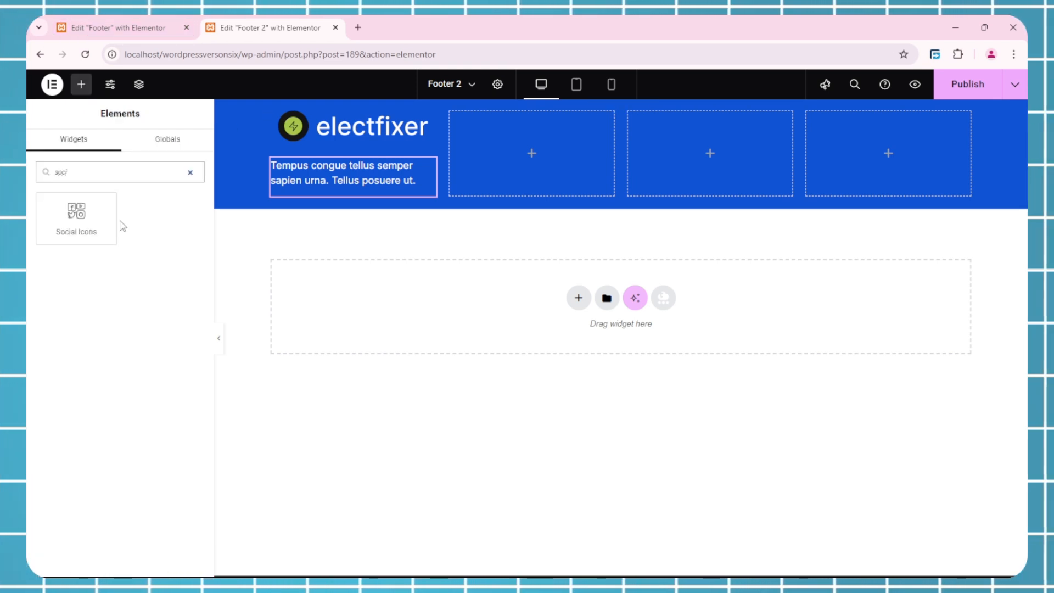
pyautogui.write('i')
pyautogui.moveTo(74, 211); pyautogui.dragTo(345, 196)
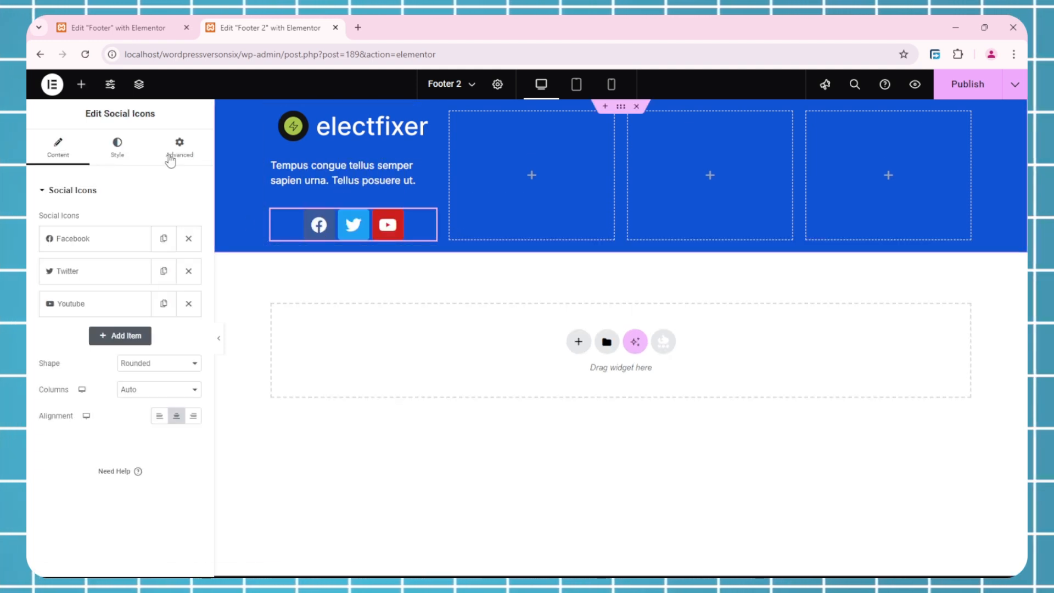
# Switch to the existing Footer template, examine its Social Icons widget's items and settings, and return to Footer 2.
pyautogui.click(92, 29)
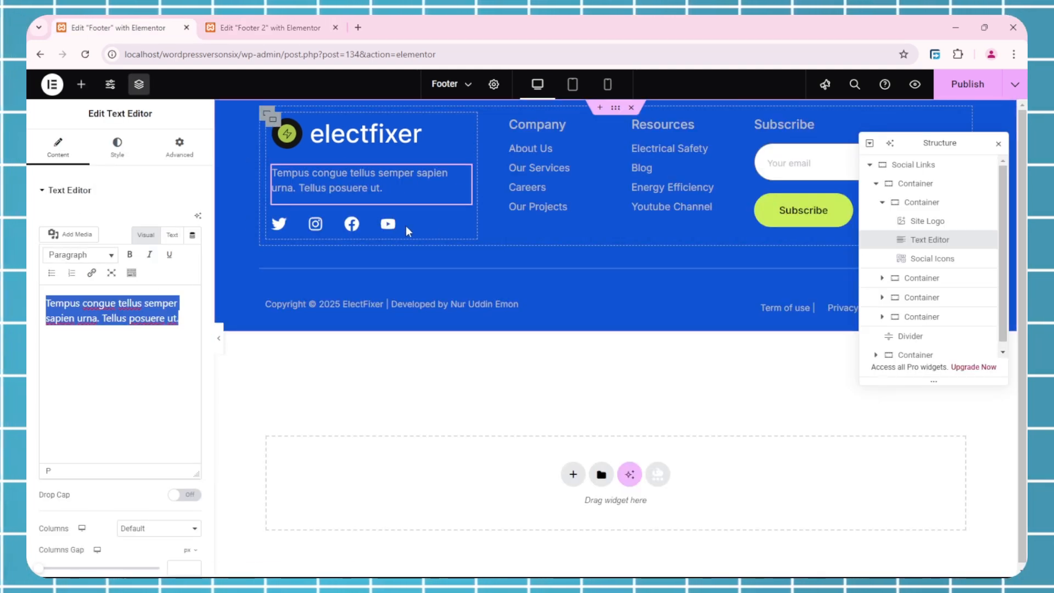
pyautogui.click(323, 226)
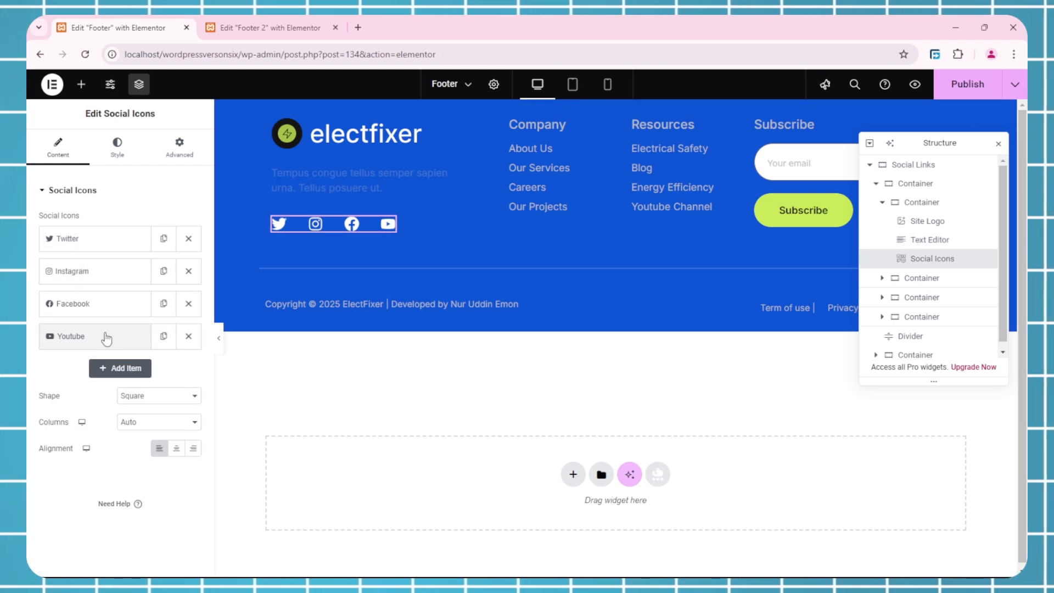
pyautogui.click(204, 29)
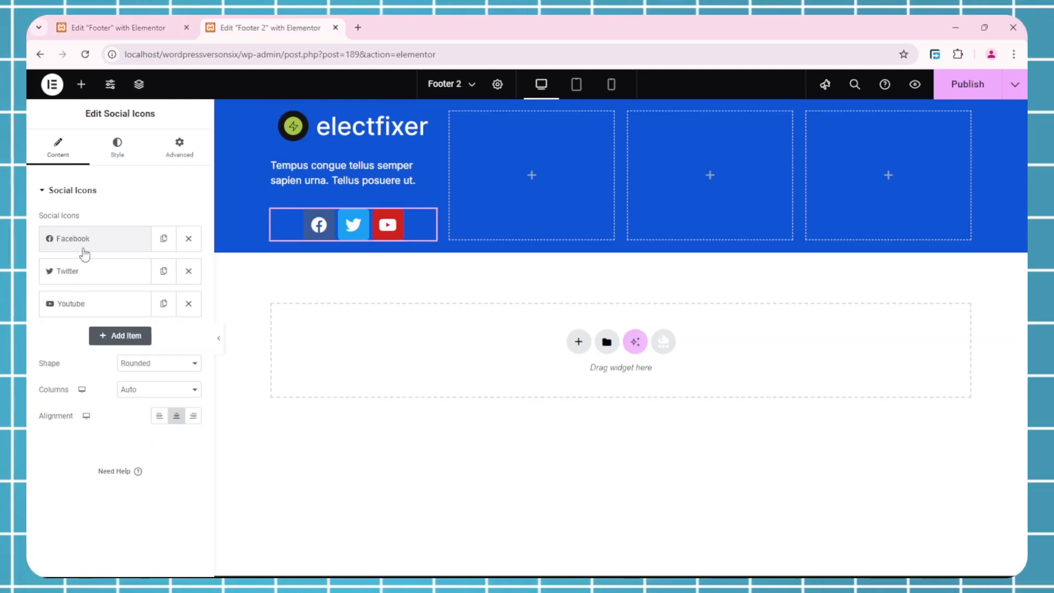
# Add a fourth item to the Footer 2 Social Icons widget and set its icon to Instagram from the icon library.
pyautogui.click(113, 335)
pyautogui.click(83, 426)
pyautogui.click(395, 137)
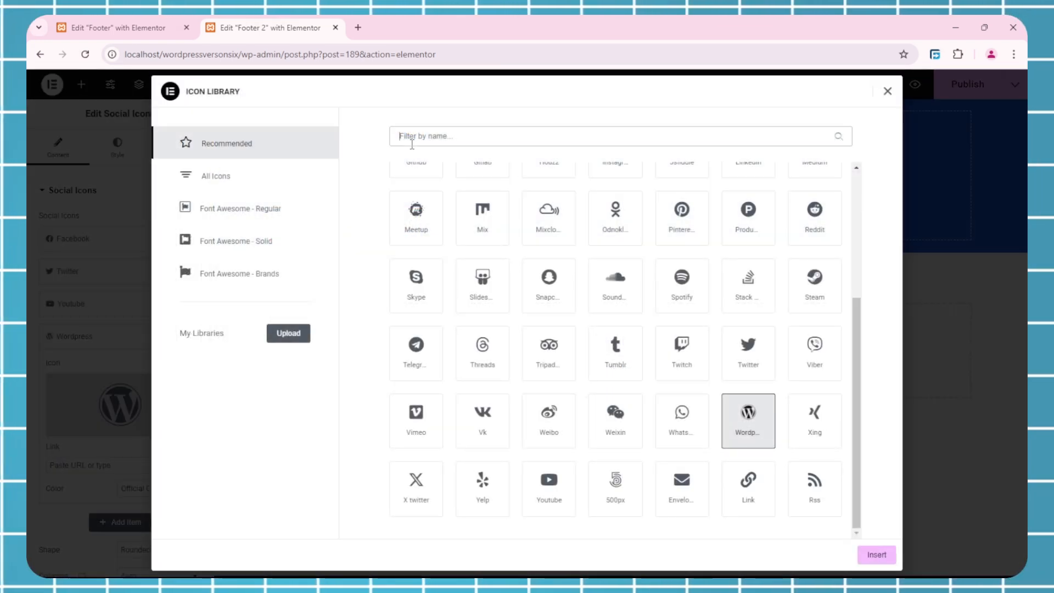
pyautogui.write('ins')
pyautogui.click(420, 231)
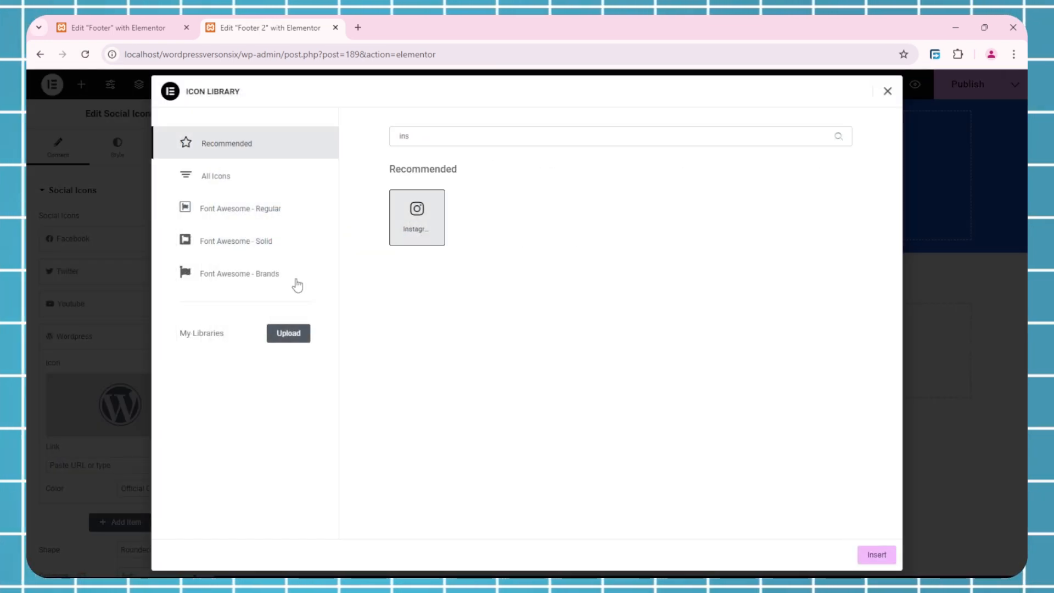
pyautogui.click(879, 555)
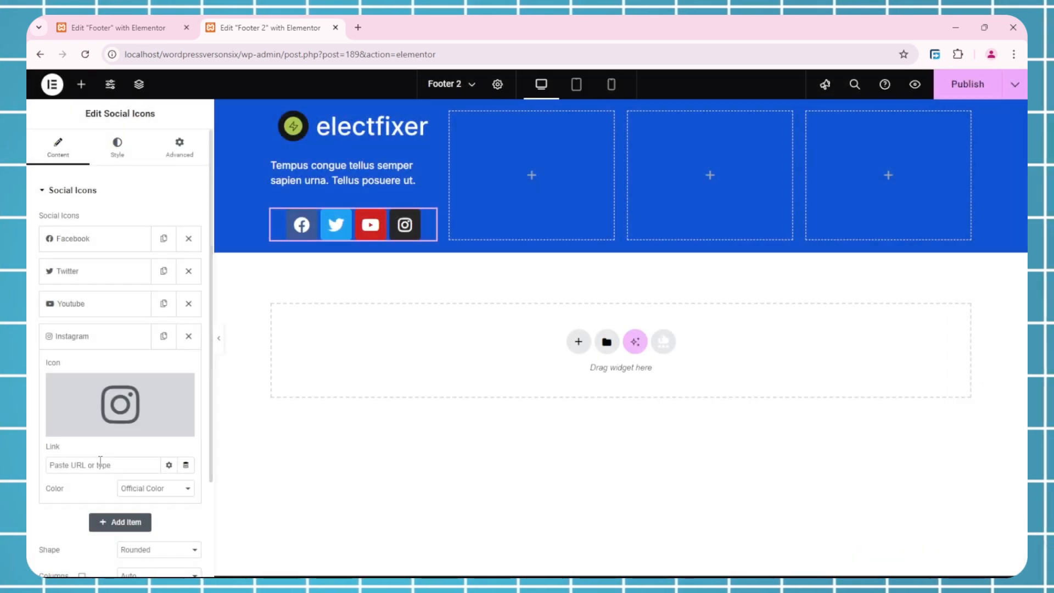
# Compare the social icons' shape, columns and alignment settings with those in the existing Footer template.
pyautogui.scroll(-3, 63, 399)
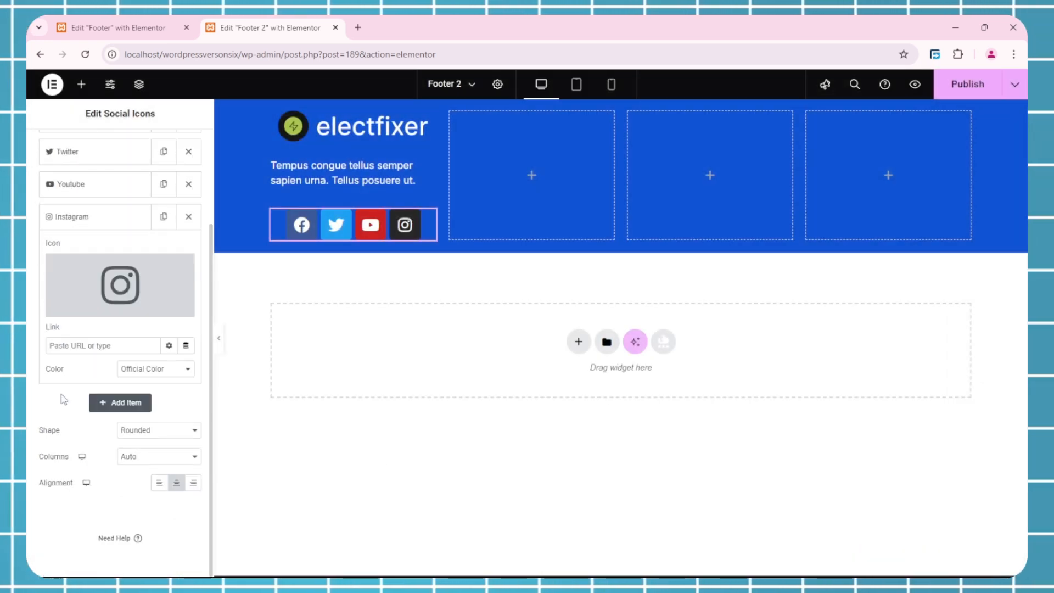
pyautogui.click(93, 29)
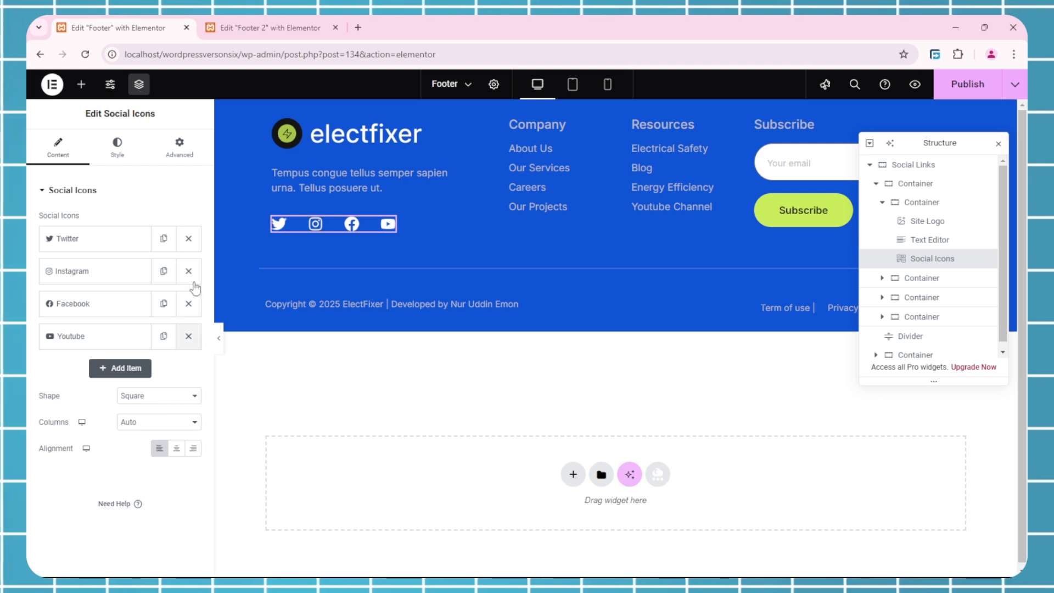
pyautogui.click(264, 27)
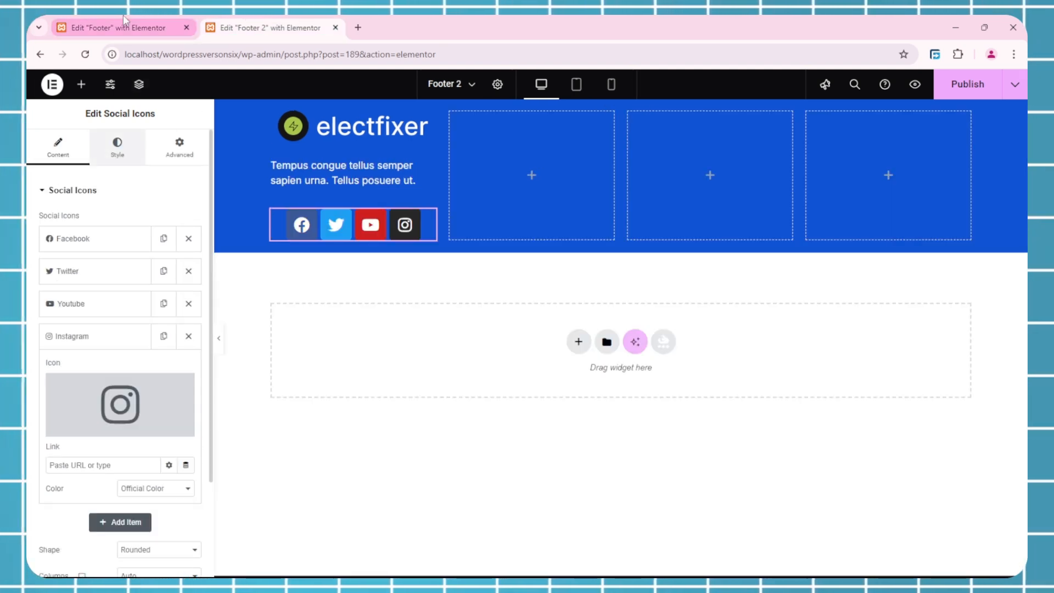
# Set the Footer 2 social icons' color to Custom and make their primary color fully transparent white, #FFFFFF00.
pyautogui.click(117, 147)
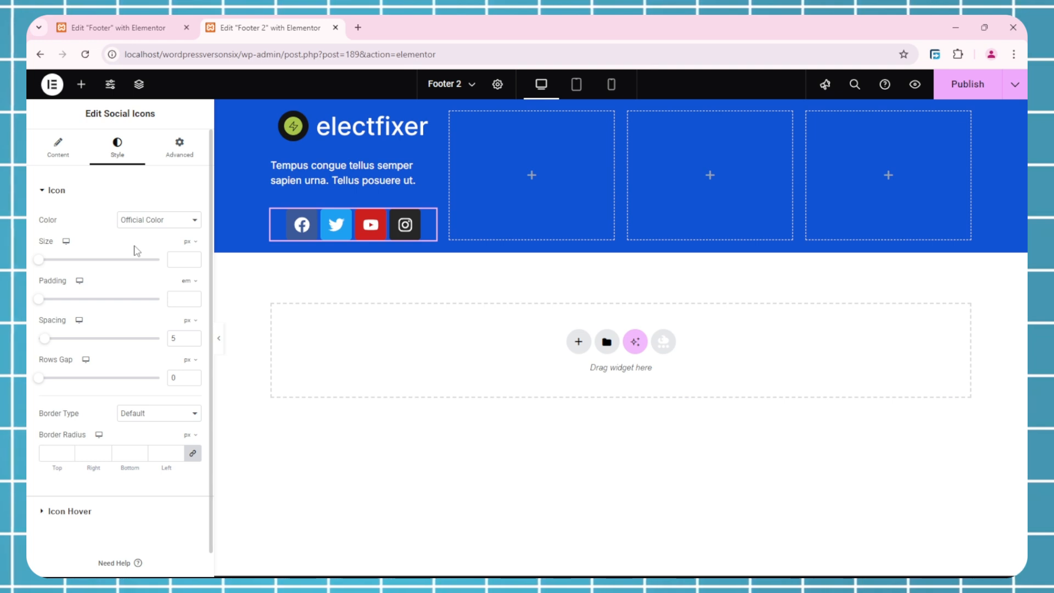
pyautogui.click(154, 220)
pyautogui.click(154, 255)
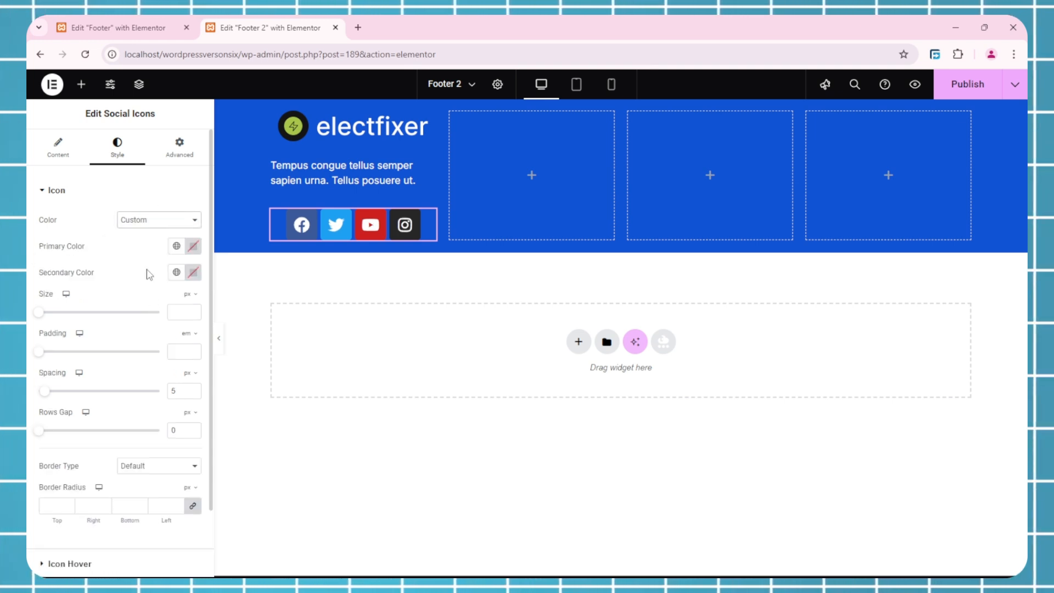
pyautogui.click(116, 28)
pyautogui.click(117, 149)
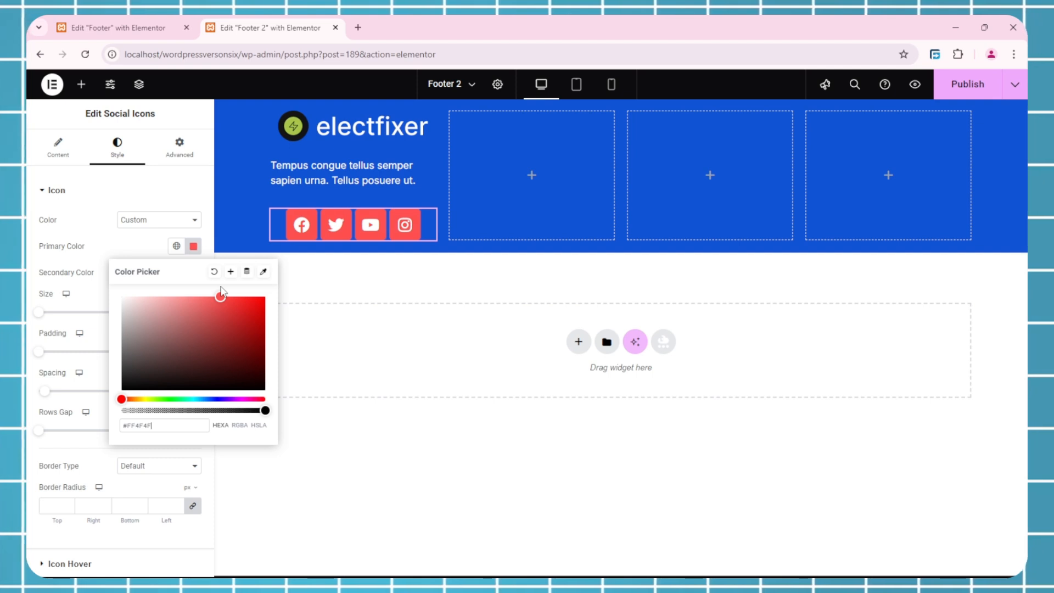
pyautogui.moveTo(194, 306); pyautogui.dragTo(104, 292)
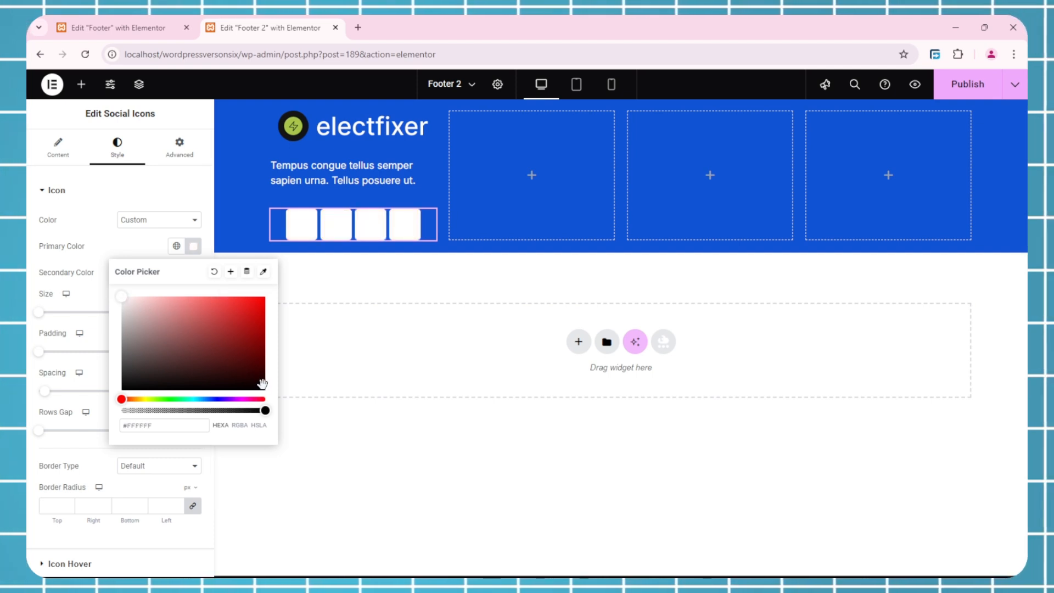
pyautogui.moveTo(263, 410); pyautogui.dragTo(121, 410)
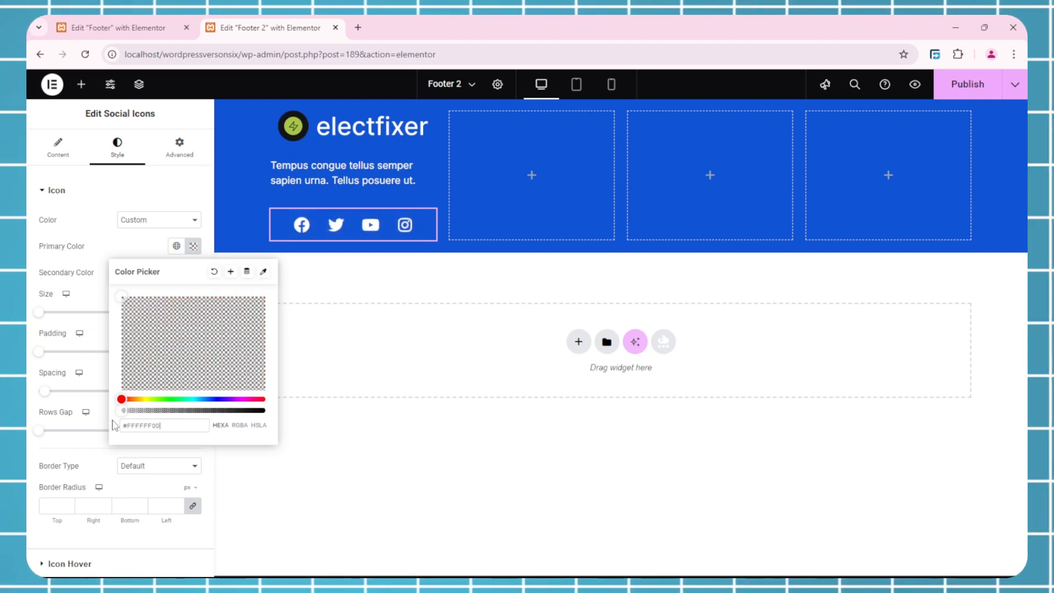
pyautogui.click(125, 246)
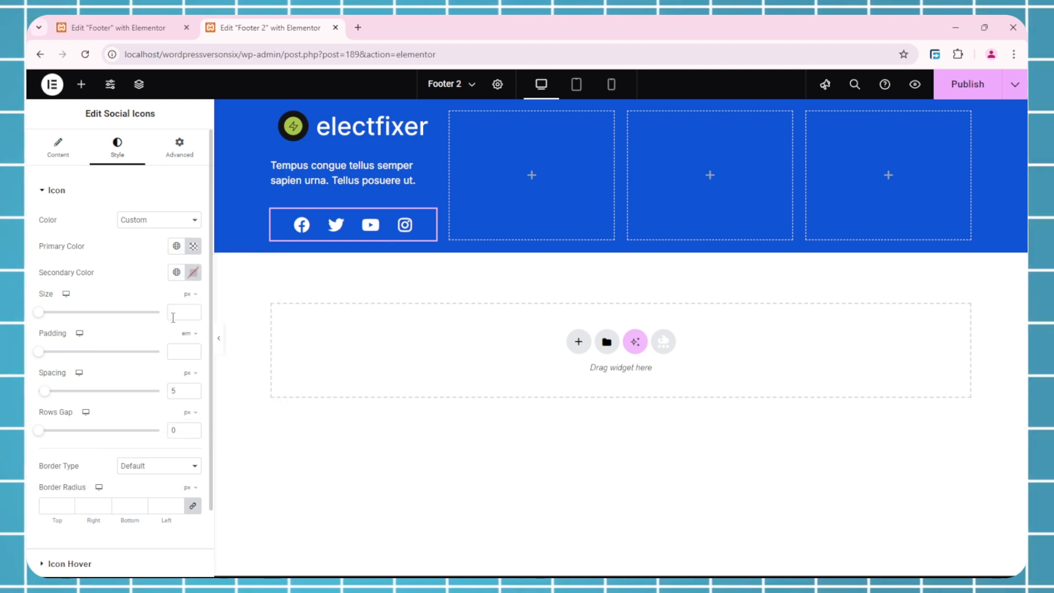
# Set the Footer 2 social icons' size and spacing to 24 px each, checking against the icon settings in the existing Footer template.
pyautogui.click(98, 22)
pyautogui.click(202, 23)
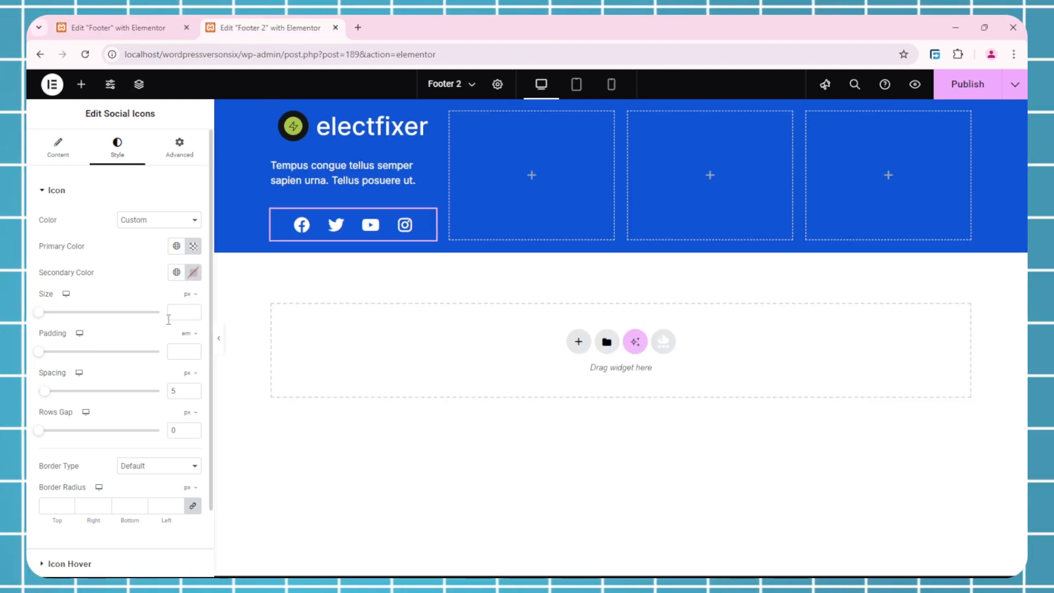
pyautogui.click(118, 27)
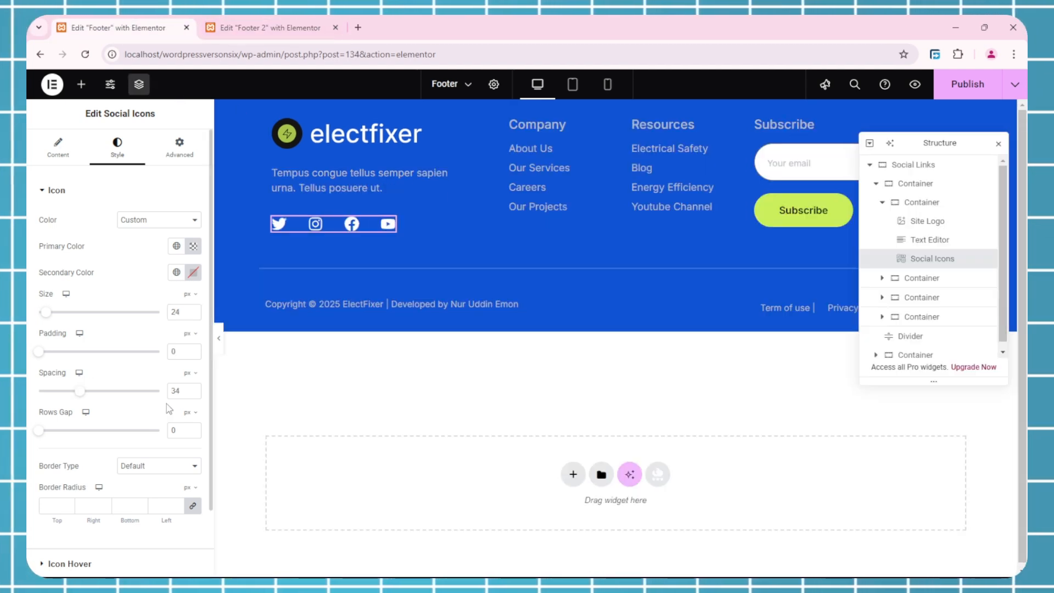
pyautogui.click(264, 30)
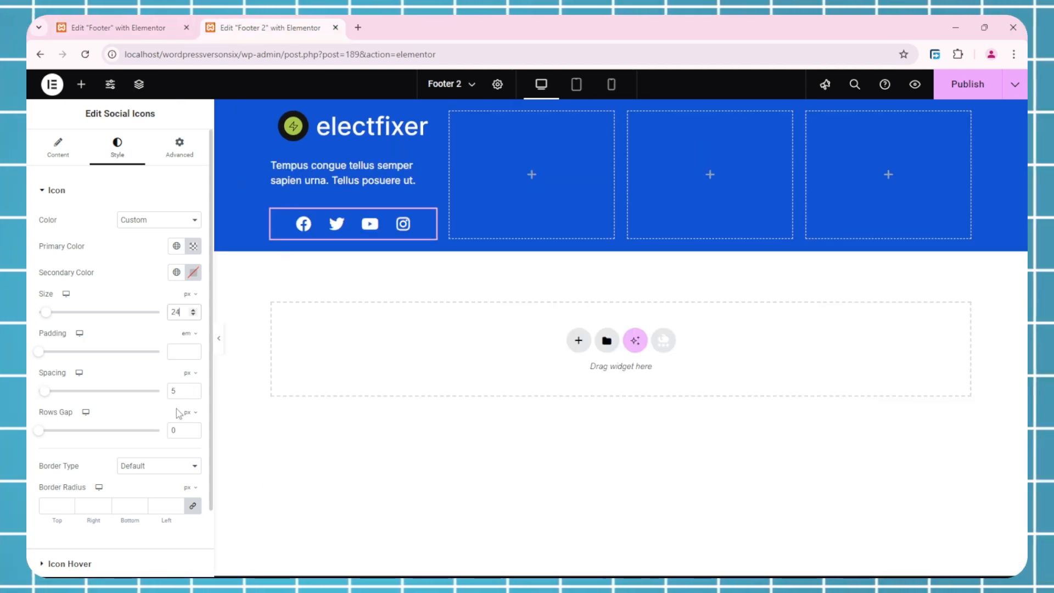
pyautogui.write('24')
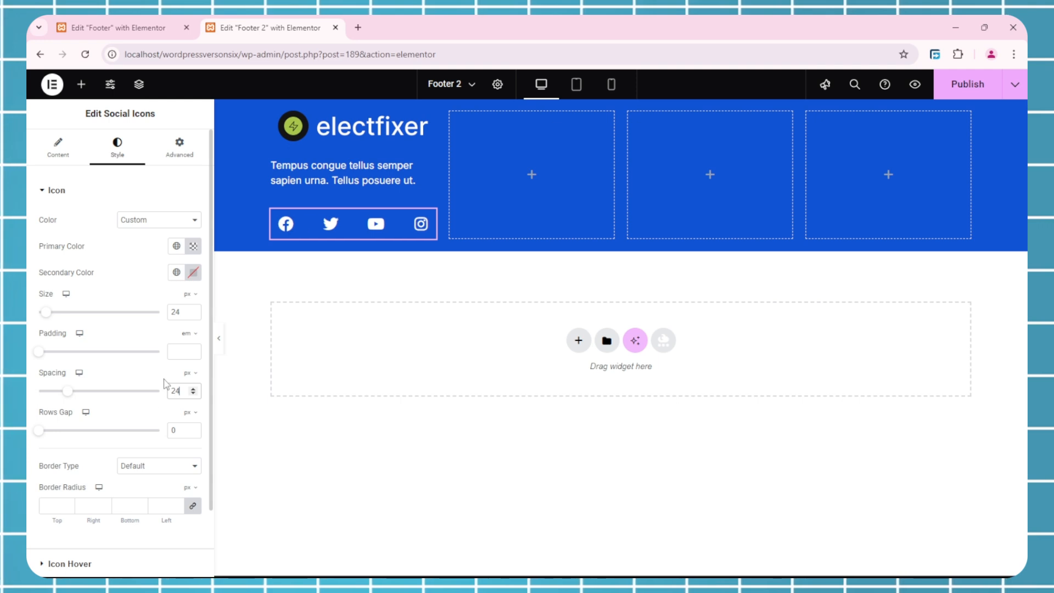
pyautogui.click(106, 26)
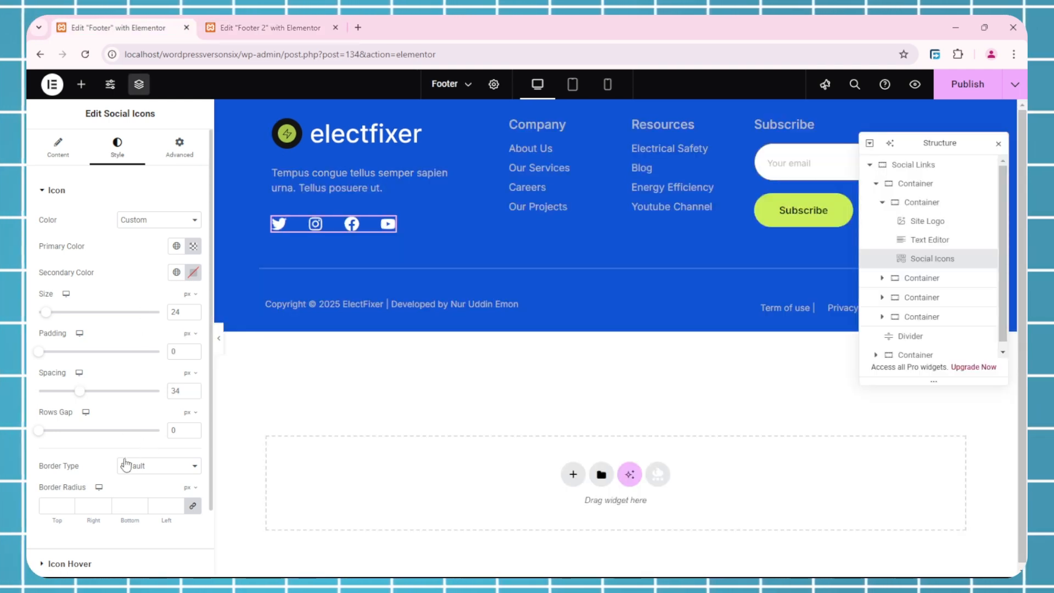
pyautogui.scroll(-1, 109, 467)
pyautogui.click(280, 20)
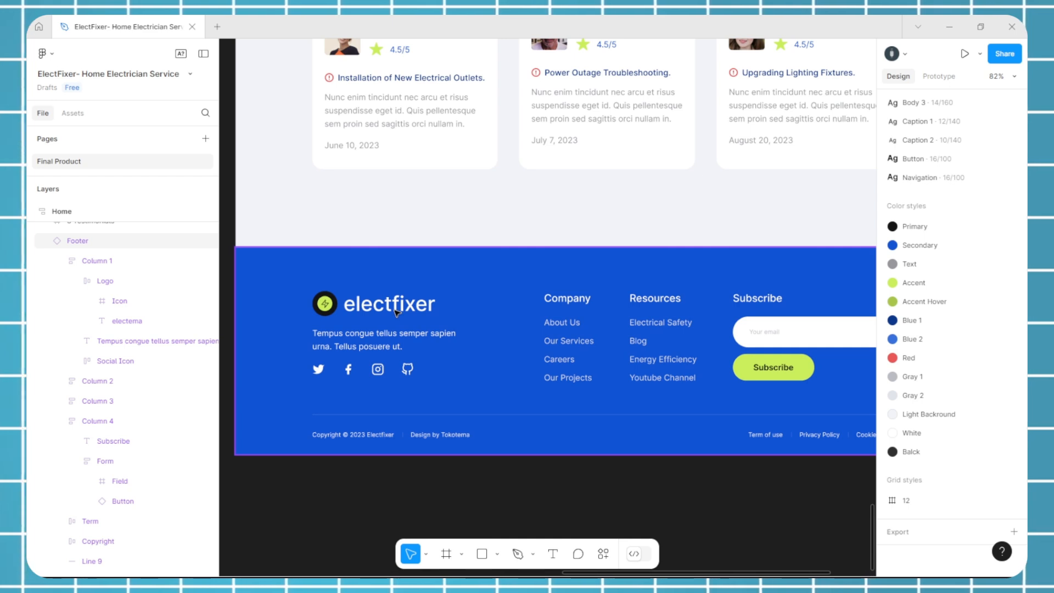
# Add a Heading widget to Footer 2's second column and give it the title Company, copied from the existing Footer template's heading.
pyautogui.moveTo(642, 459); pyautogui.dragTo(517, 469)
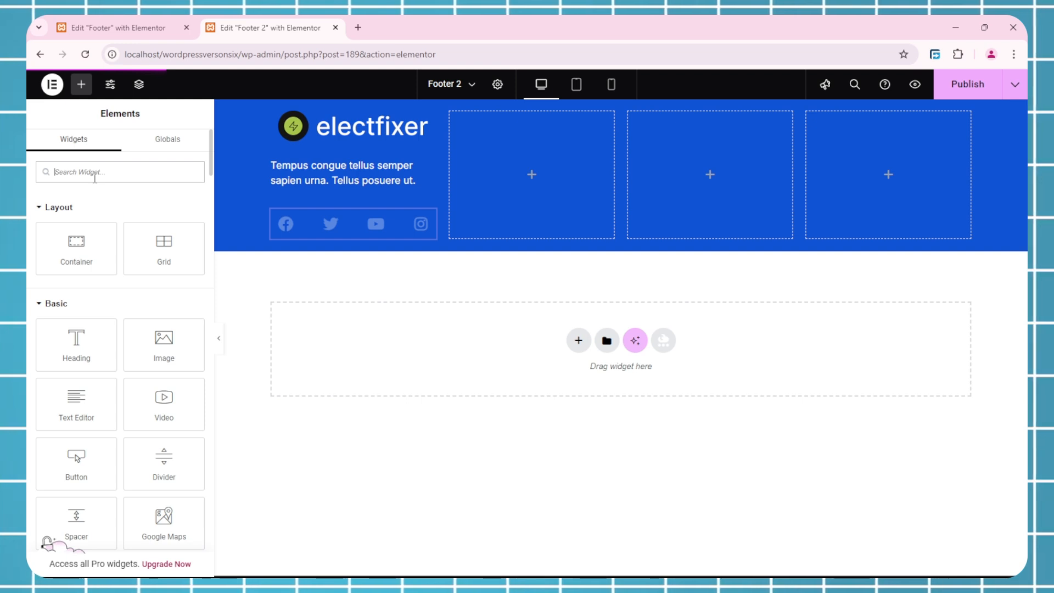
pyautogui.moveTo(69, 345); pyautogui.dragTo(522, 170)
pyautogui.click(122, 26)
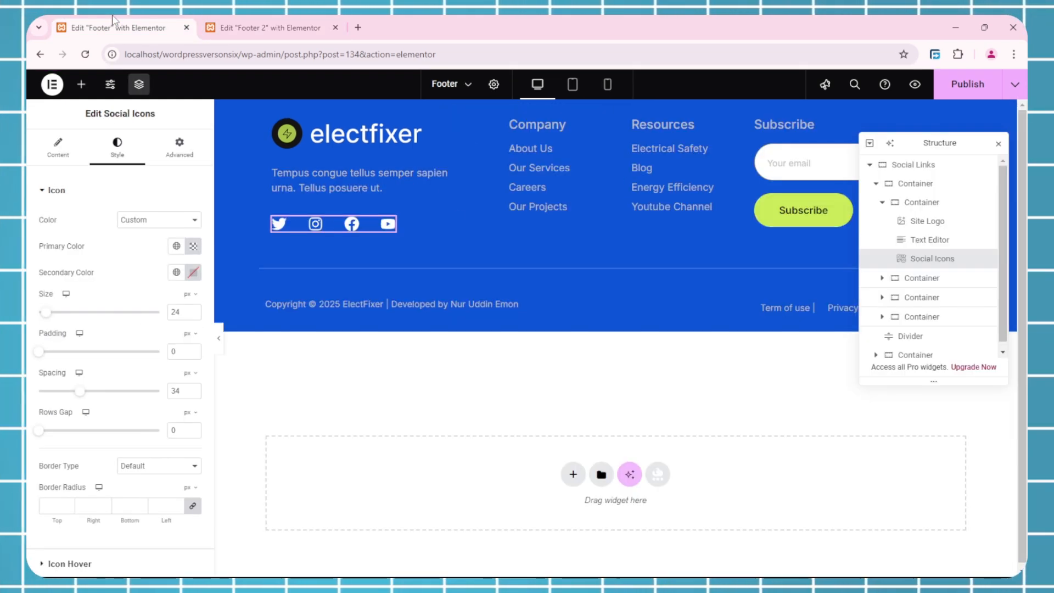
pyautogui.click(549, 127)
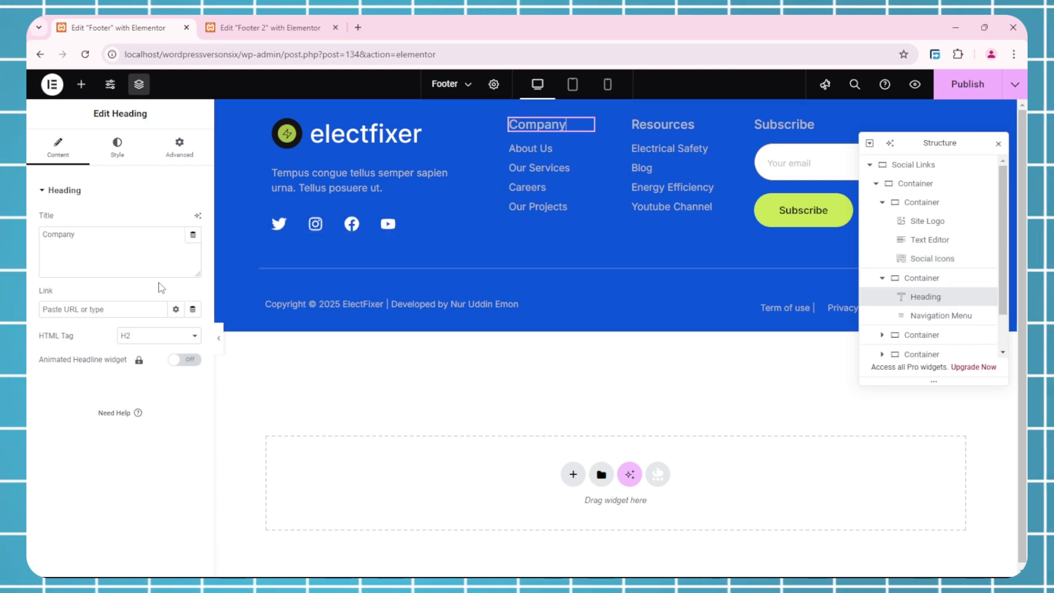
pyautogui.click(164, 252)
pyautogui.hotkey('ctrl', 'a')
pyautogui.hotkey('ctrl', 'c')
pyautogui.click(298, 18)
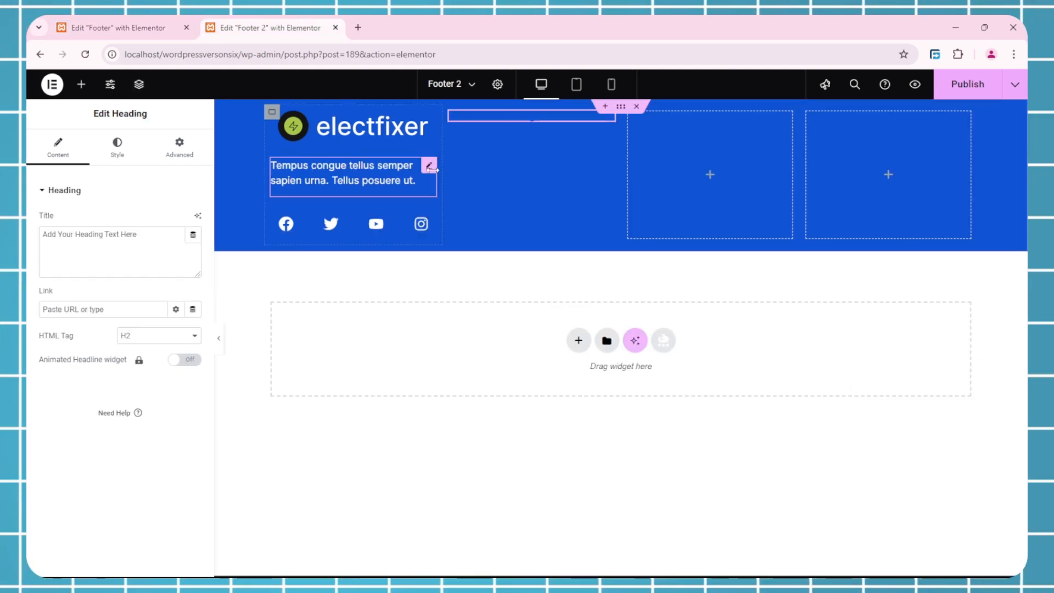
pyautogui.click(132, 273)
pyautogui.hotkey('ctrl', 'a')
pyautogui.hotkey('ctrl', 'v')
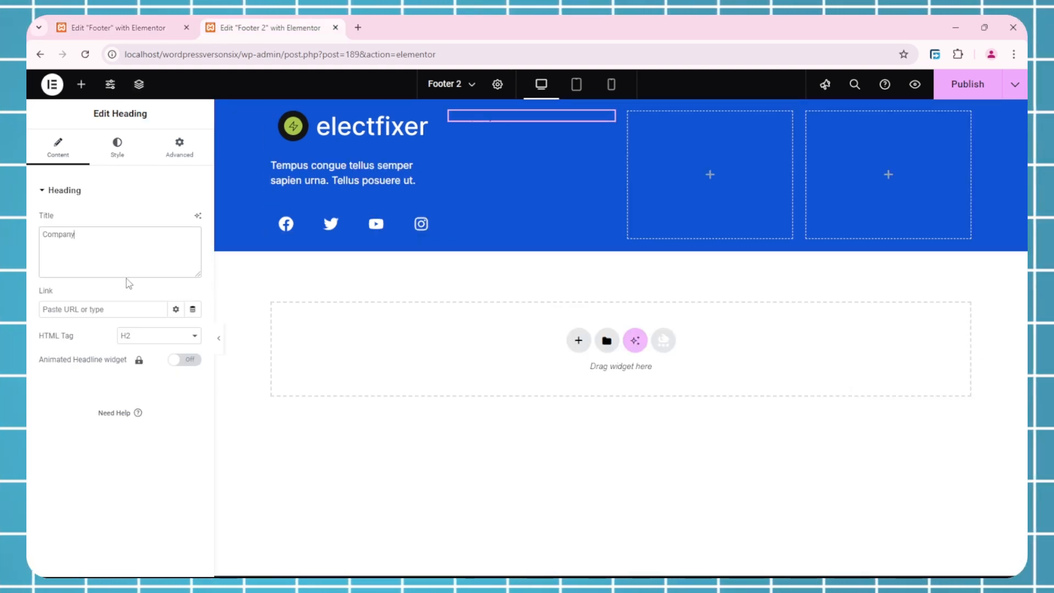
# Examine the Company heading's typography in the existing Footer template and view the footer design in Figma.
pyautogui.click(121, 23)
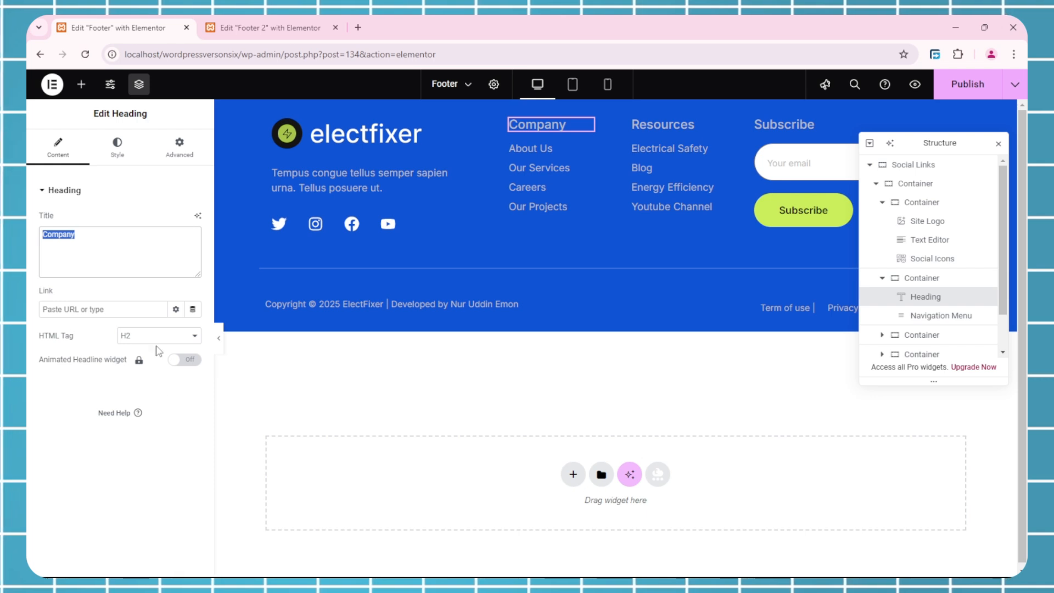
pyautogui.click(125, 149)
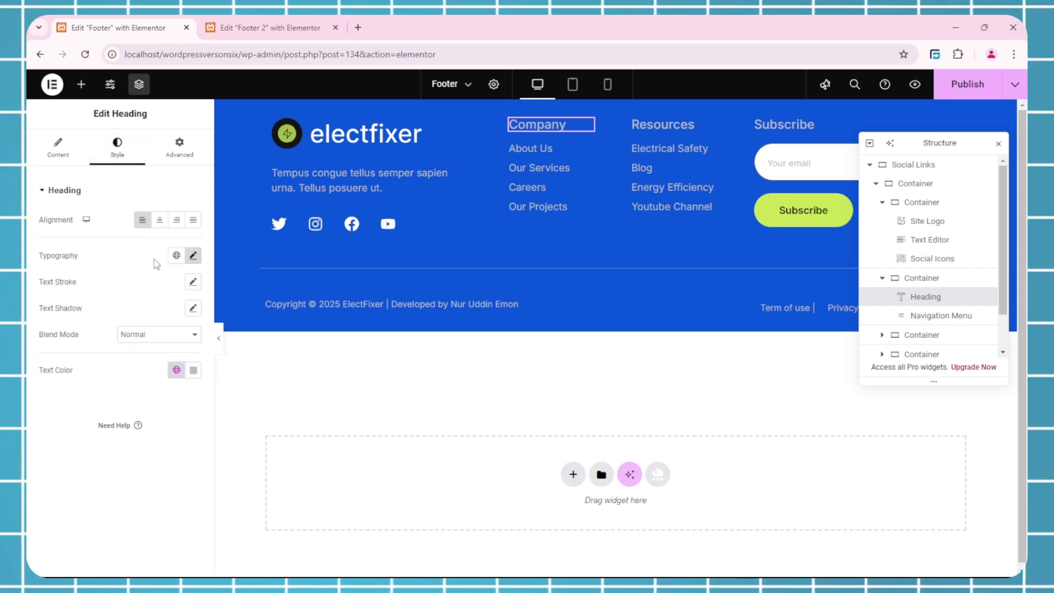
pyautogui.click(193, 256)
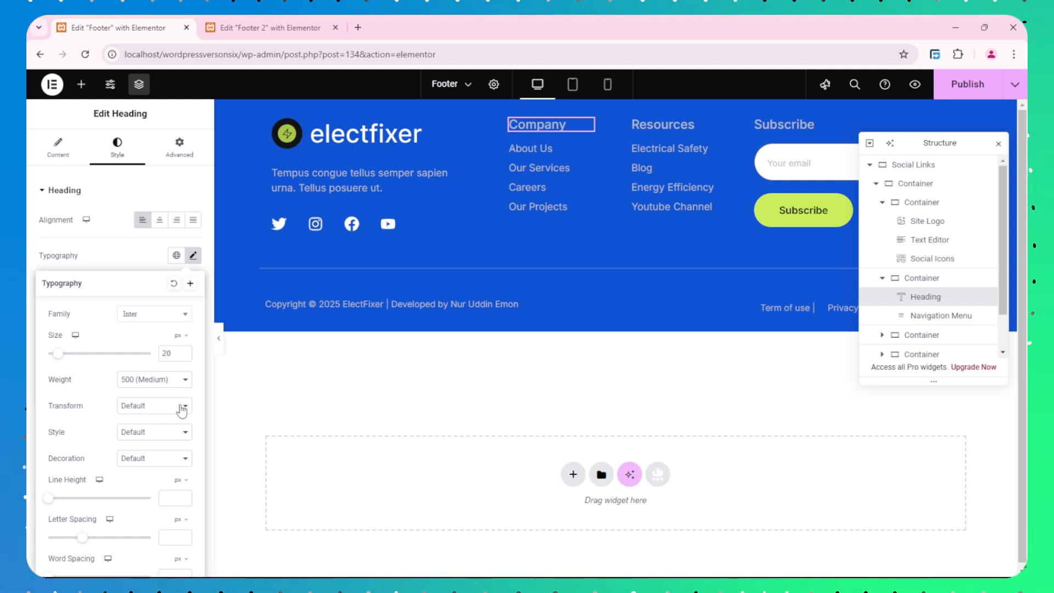
pyautogui.press('super+Tab')
pyautogui.click(626, 176)
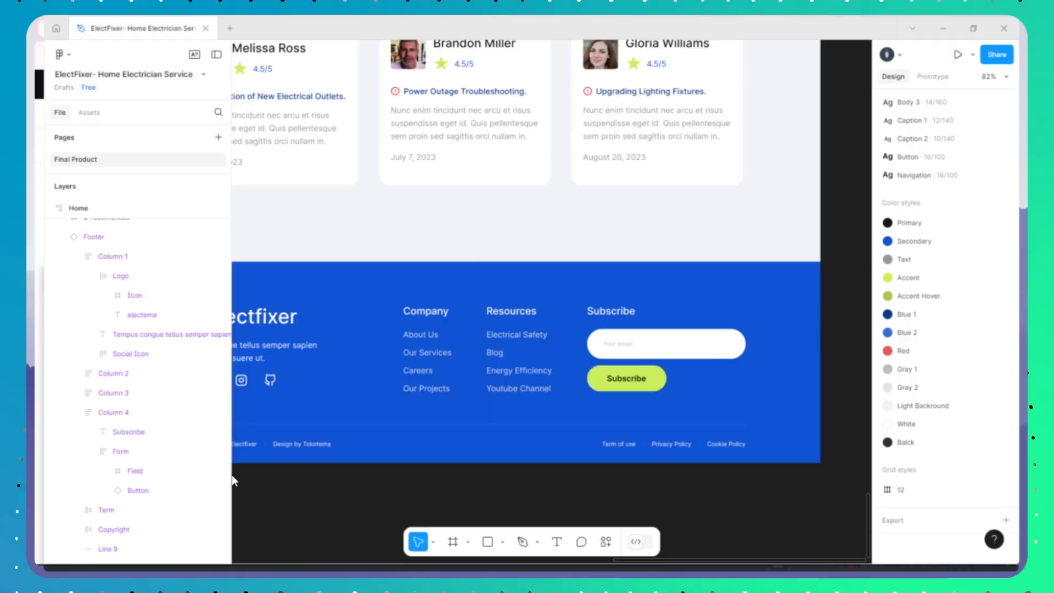
pyautogui.moveTo(365, 458); pyautogui.dragTo(529, 433)
pyautogui.scroll(-3, 465, 436)
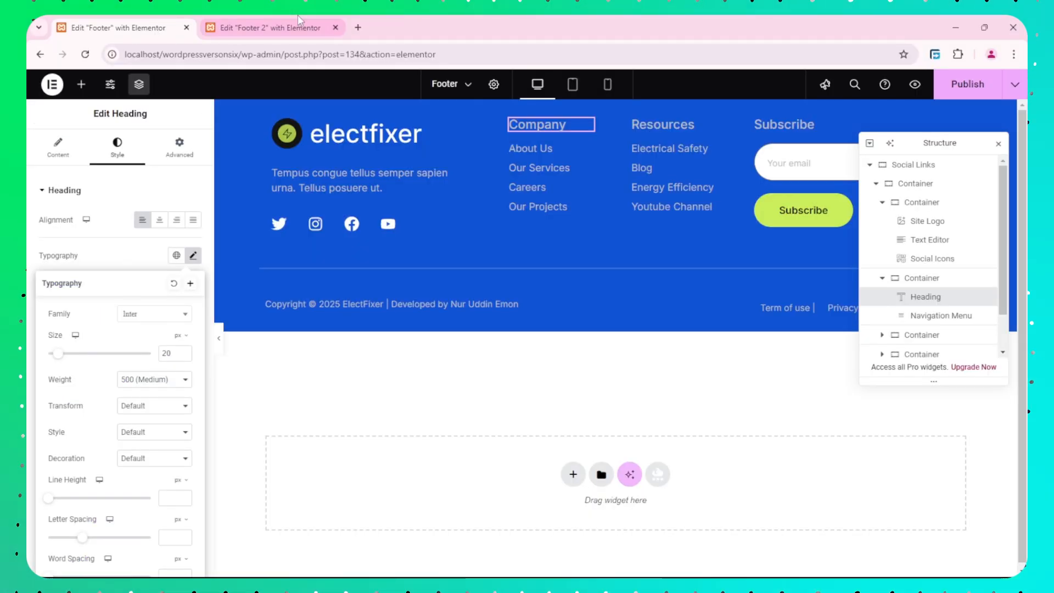
# Set the Footer 2 Company heading's typography to size 20 px and weight 500 (Medium).
pyautogui.click(299, 19)
pyautogui.click(117, 147)
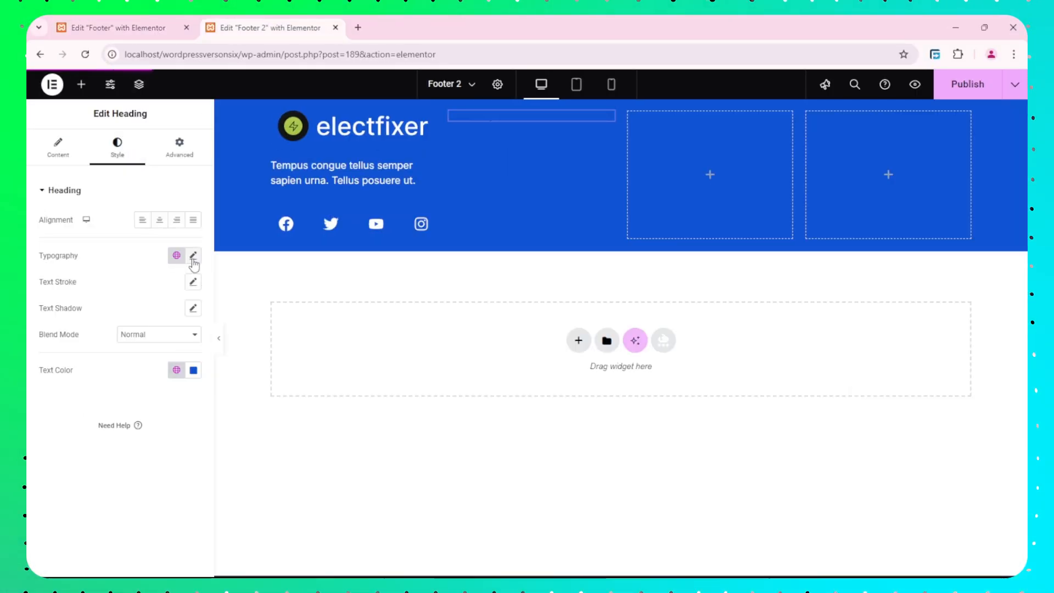
pyautogui.click(193, 255)
pyautogui.doubleClick(174, 352)
pyautogui.write('20')
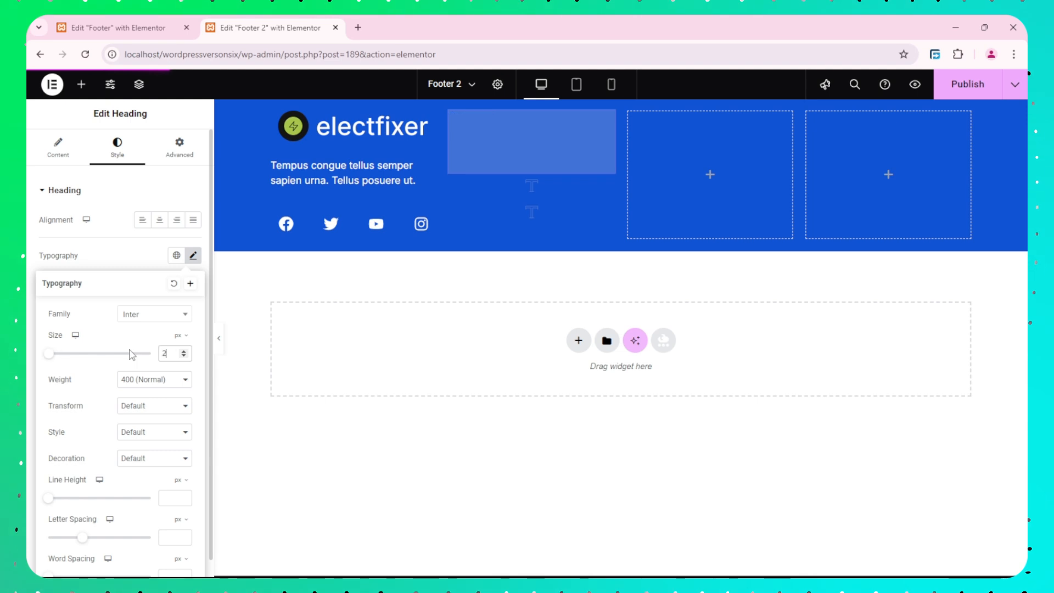
pyautogui.click(170, 379)
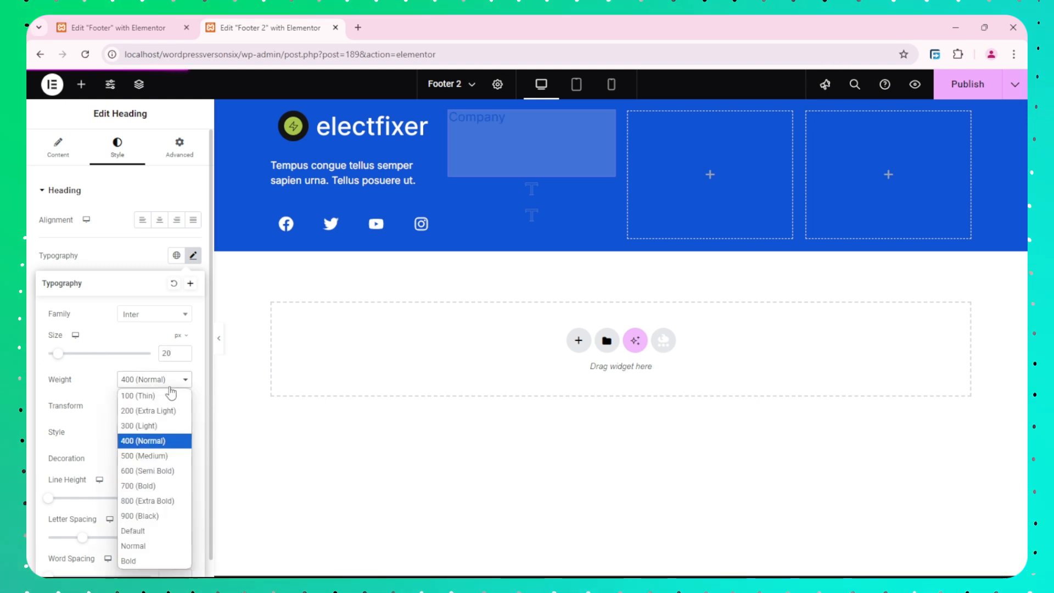
pyautogui.click(167, 455)
pyautogui.click(136, 260)
# Switch to Figma and inspect the font settings behind the footer's Company text style.
pyautogui.press('super+Tab')
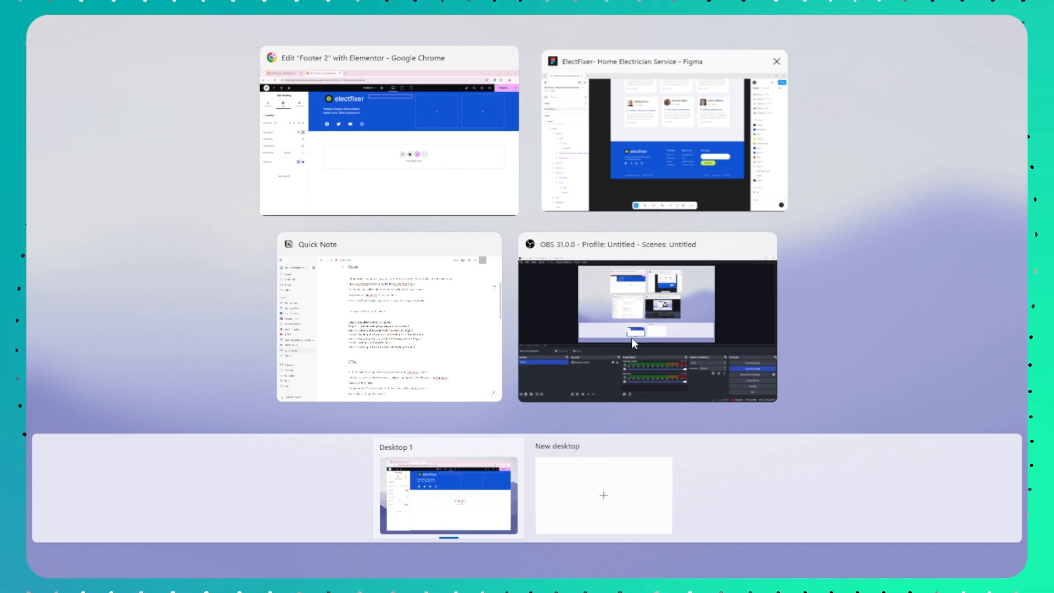
pyautogui.click(674, 159)
pyautogui.scroll(3, 582, 350)
pyautogui.click(505, 333)
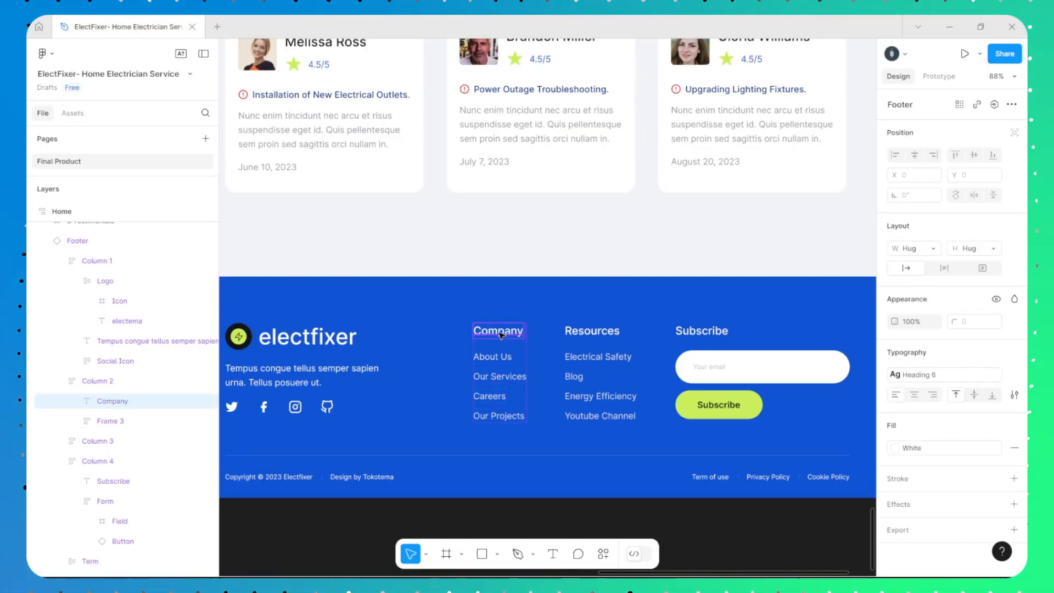
pyautogui.doubleClick(500, 333)
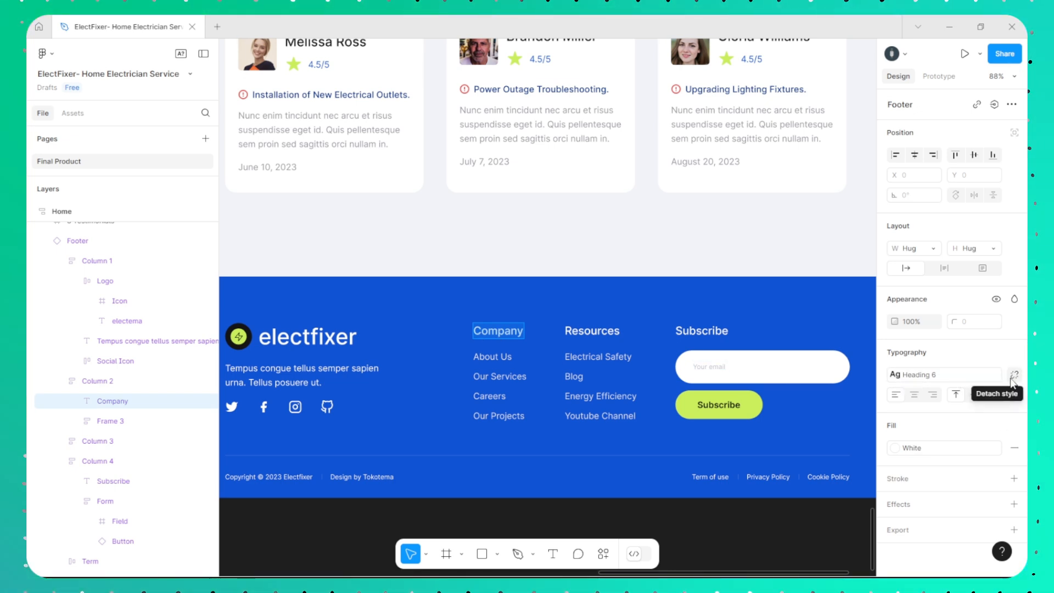
pyautogui.click(1013, 376)
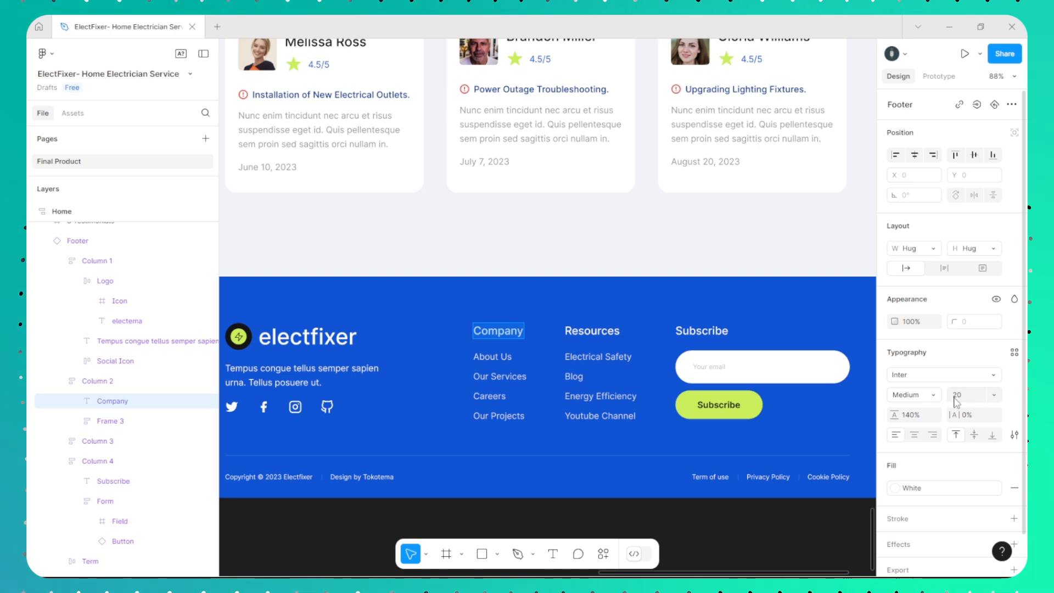
pyautogui.press('super+Tab')
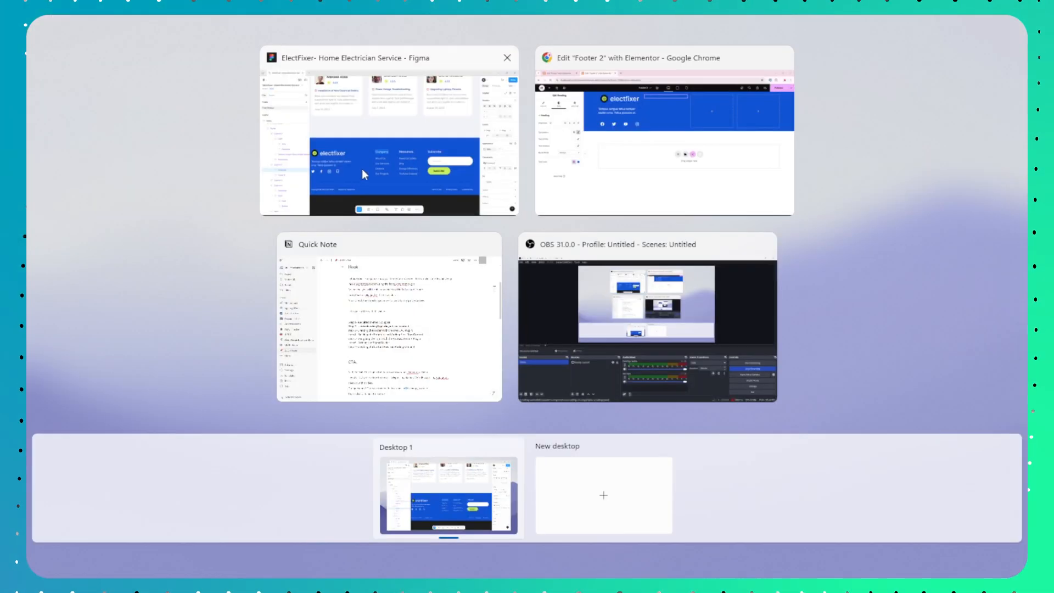
pyautogui.click(361, 170)
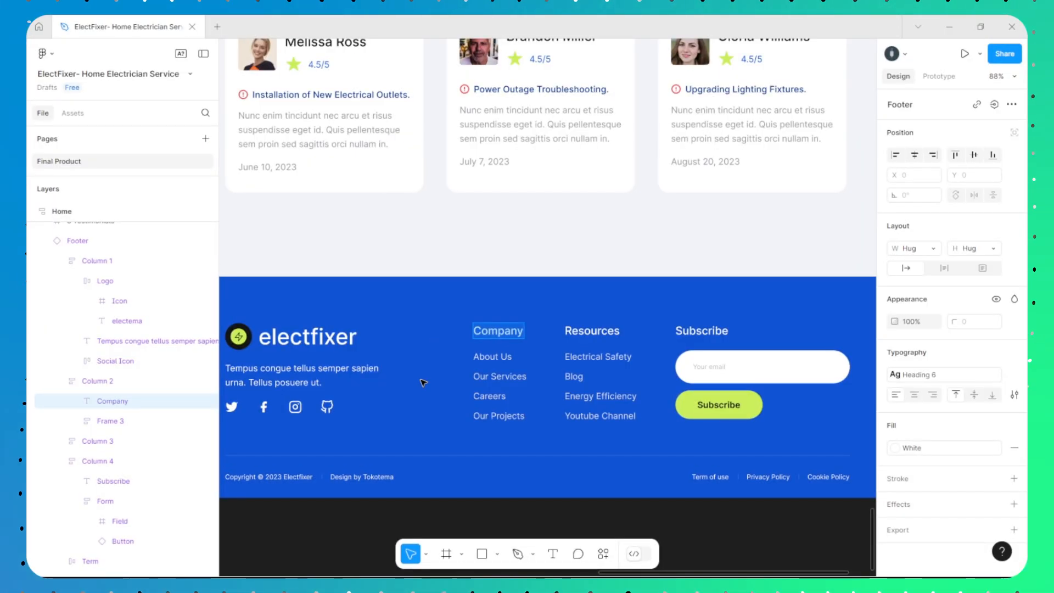
pyautogui.scroll(-1, 448, 405)
pyautogui.moveTo(448, 404); pyautogui.dragTo(444, 403)
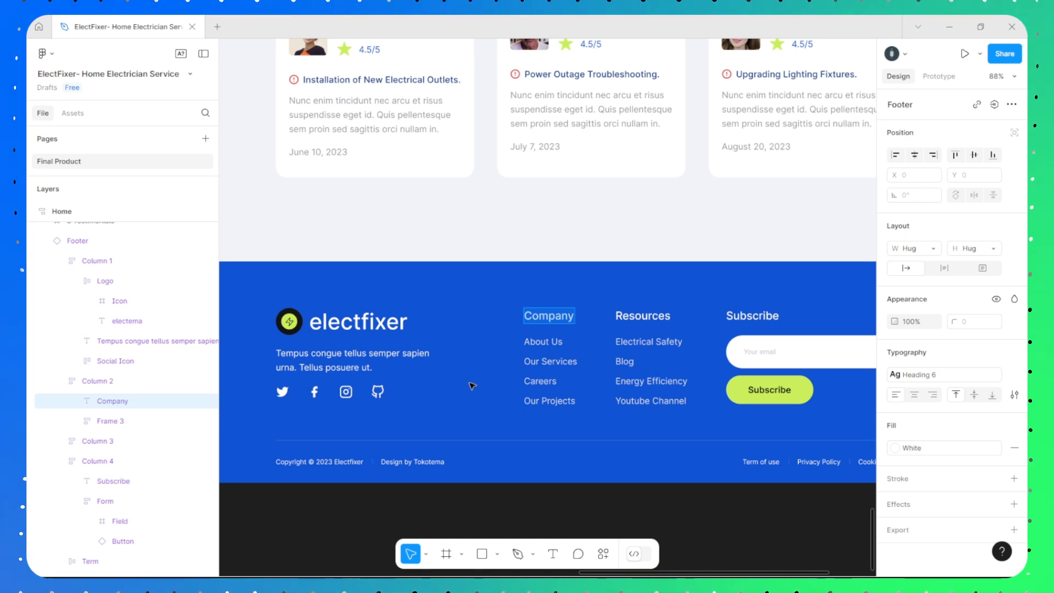
# Return to Footer 2 in Elementor and set the Company heading's text color to #FFFFFF.
pyautogui.press('super+Tab')
pyautogui.click(613, 184)
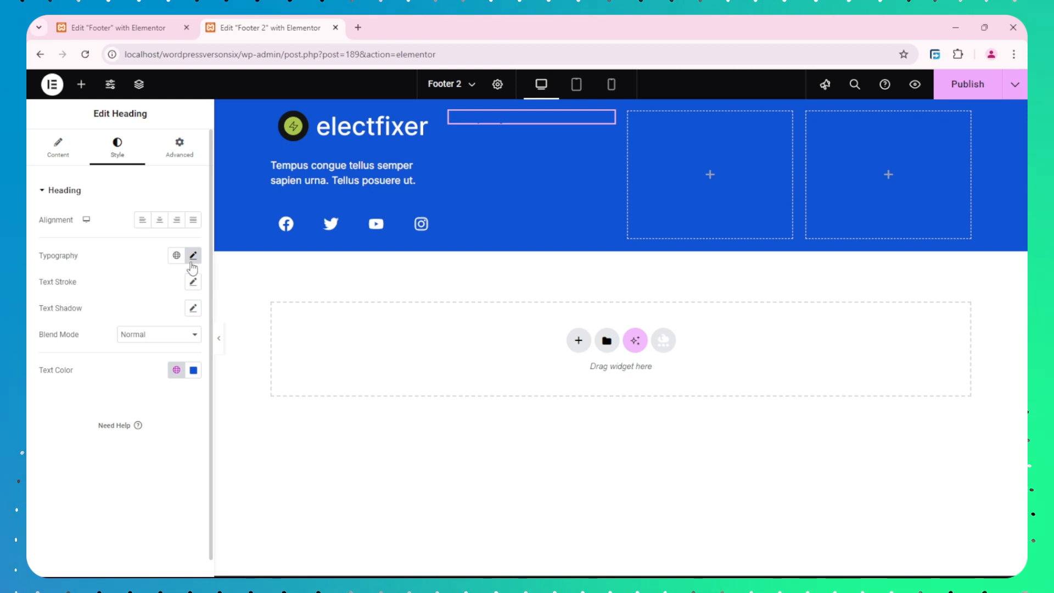
pyautogui.click(193, 369)
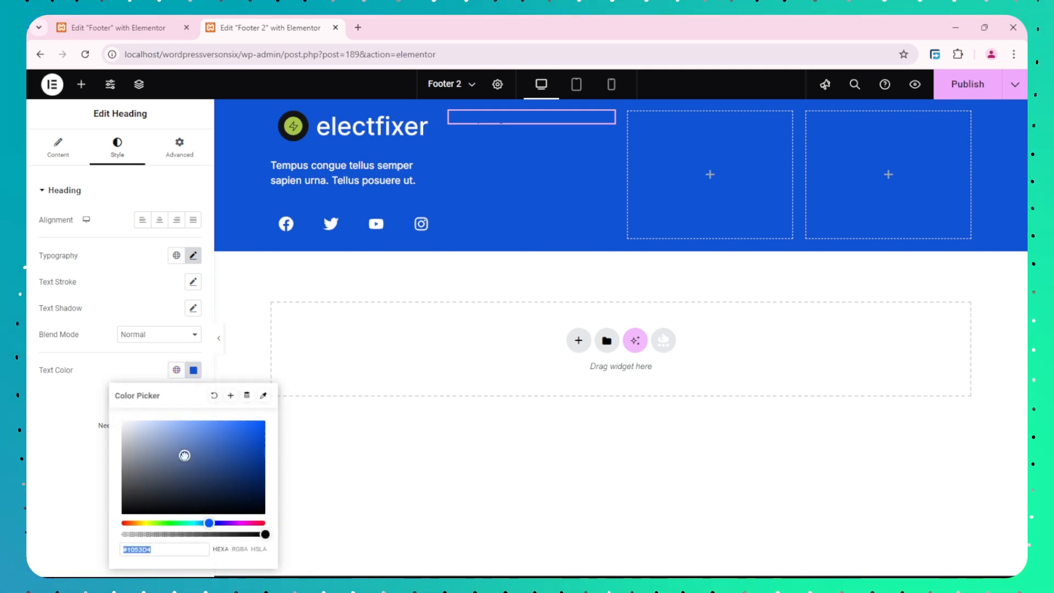
pyautogui.write('#FFFFFF')
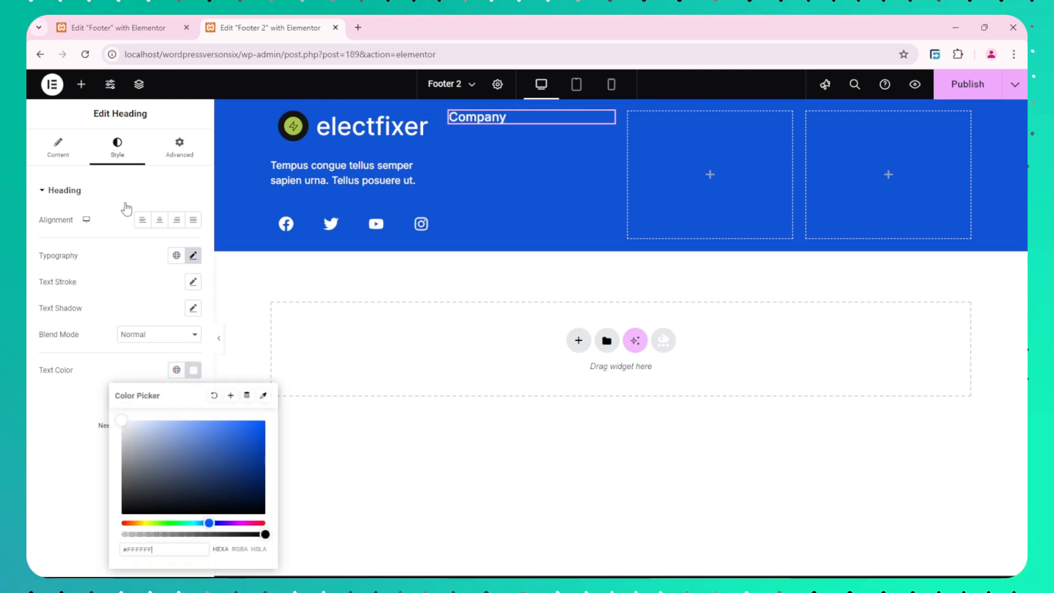
# Search the widgets for "menu" and place the Navigation Menu widget below the Company heading in the second column.
pyautogui.click(81, 93)
pyautogui.click(81, 93)
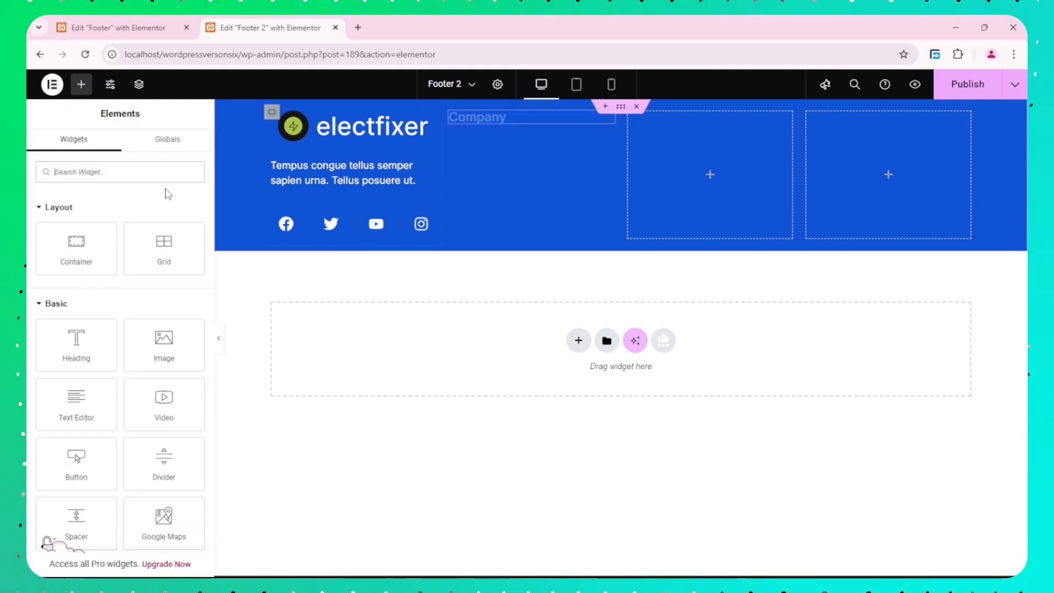
pyautogui.click(96, 172)
pyautogui.write('m')
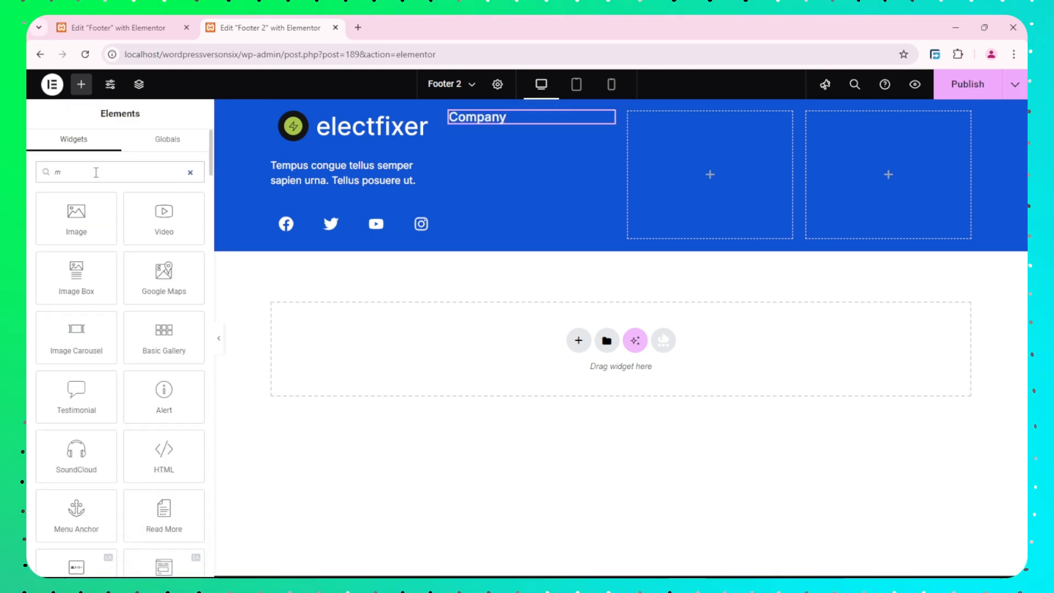
pyautogui.press('BackSpace')
pyautogui.write('menu')
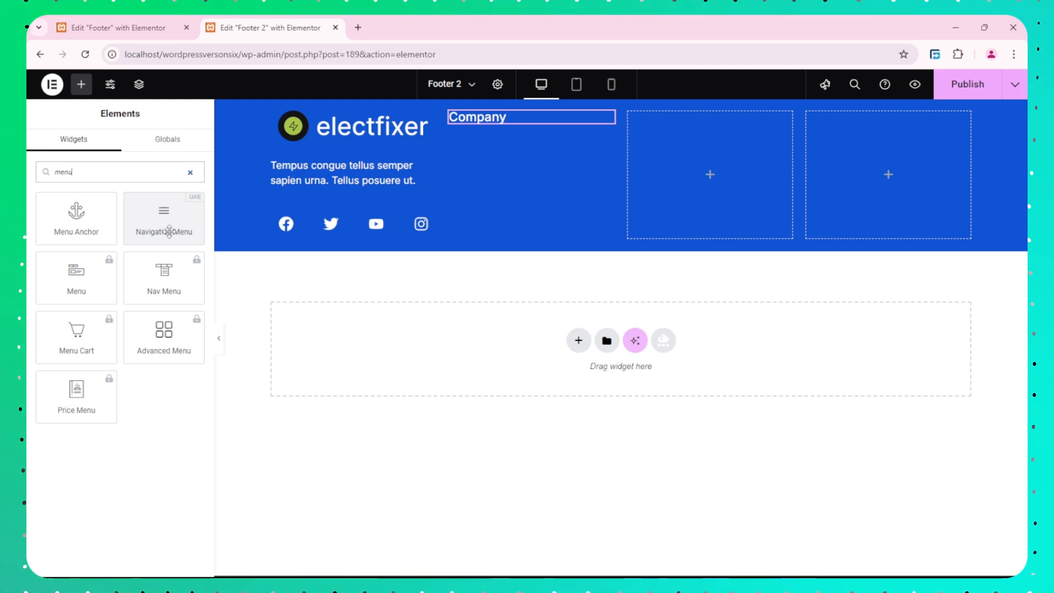
pyautogui.moveTo(164, 227); pyautogui.dragTo(497, 147)
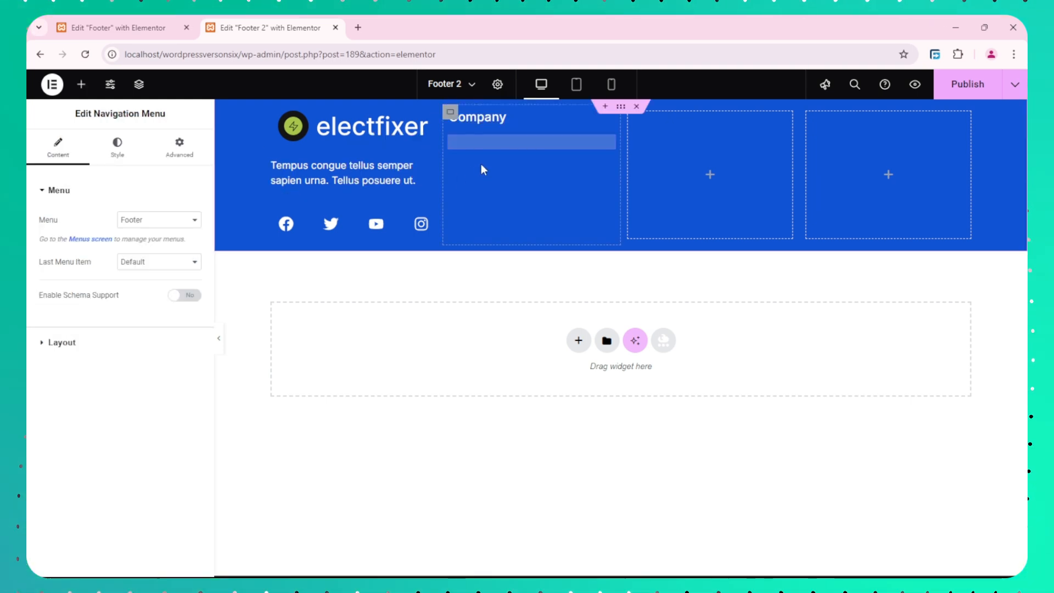
# Open the WordPress Menus screen and review the Main Menu's structure and the list of menus available for editing.
pyautogui.click(148, 221)
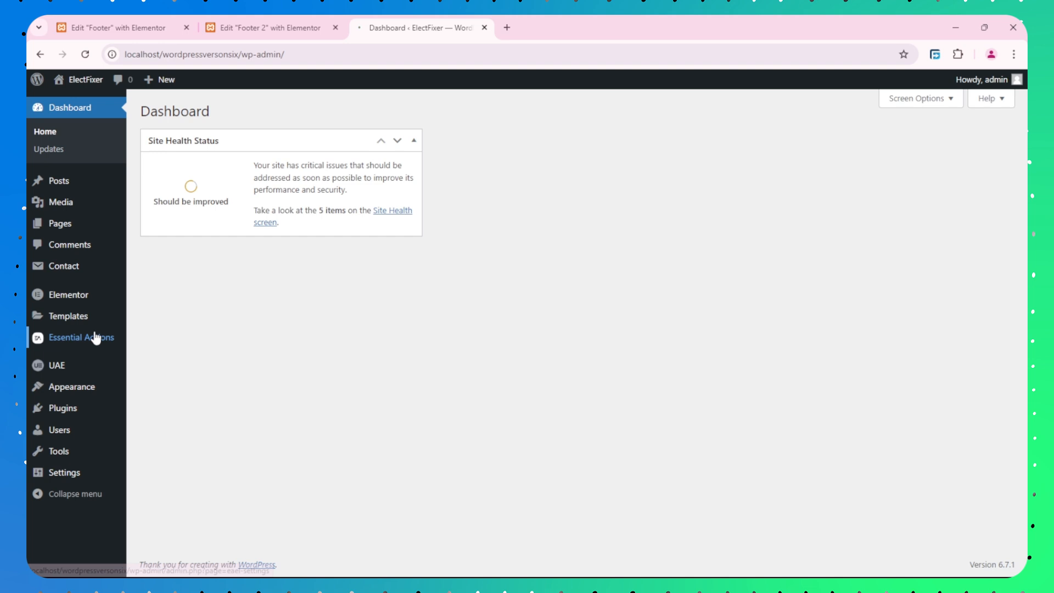
pyautogui.moveTo(86, 388)
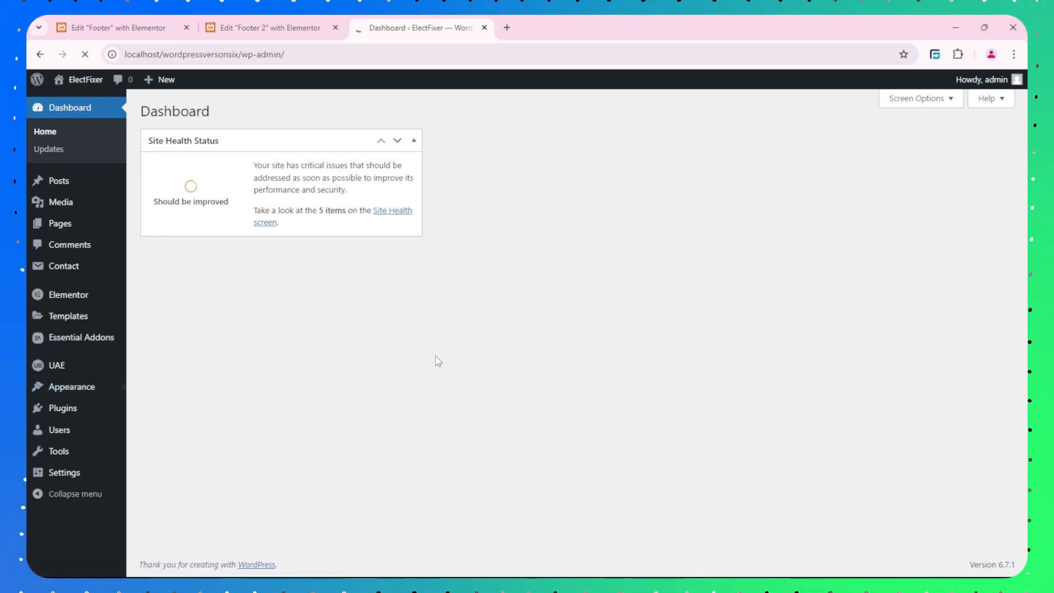
pyautogui.scroll(-3, 386, 380)
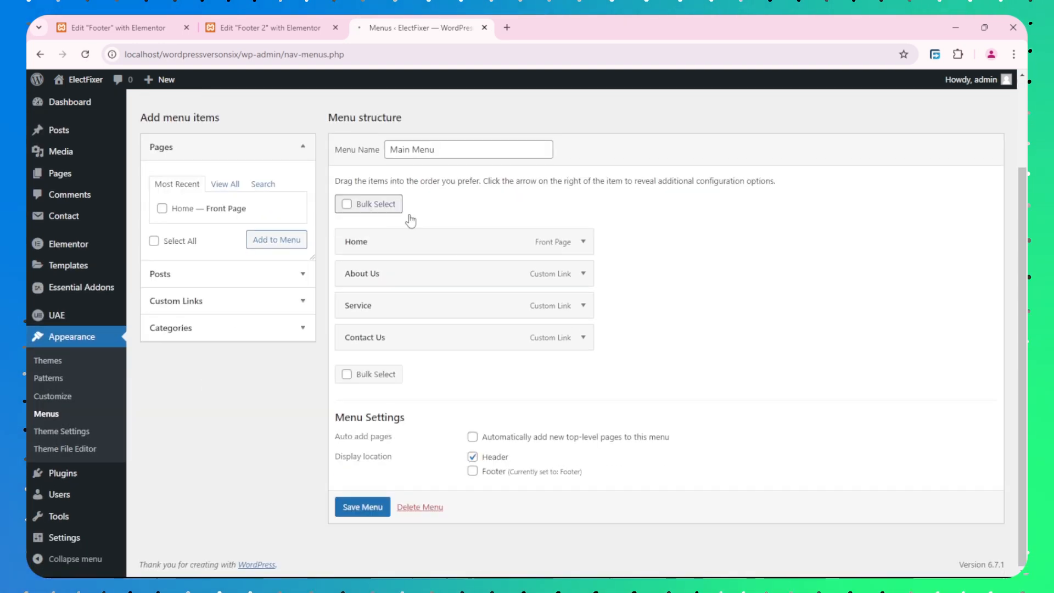
pyautogui.scroll(3, 406, 219)
pyautogui.click(306, 182)
pyautogui.click(690, 331)
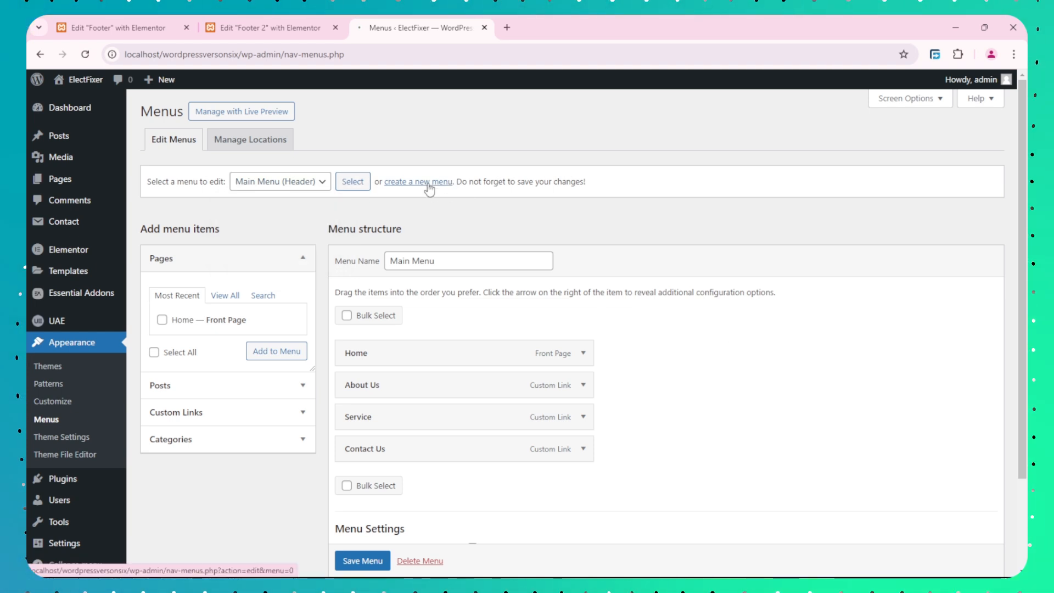
pyautogui.click(409, 186)
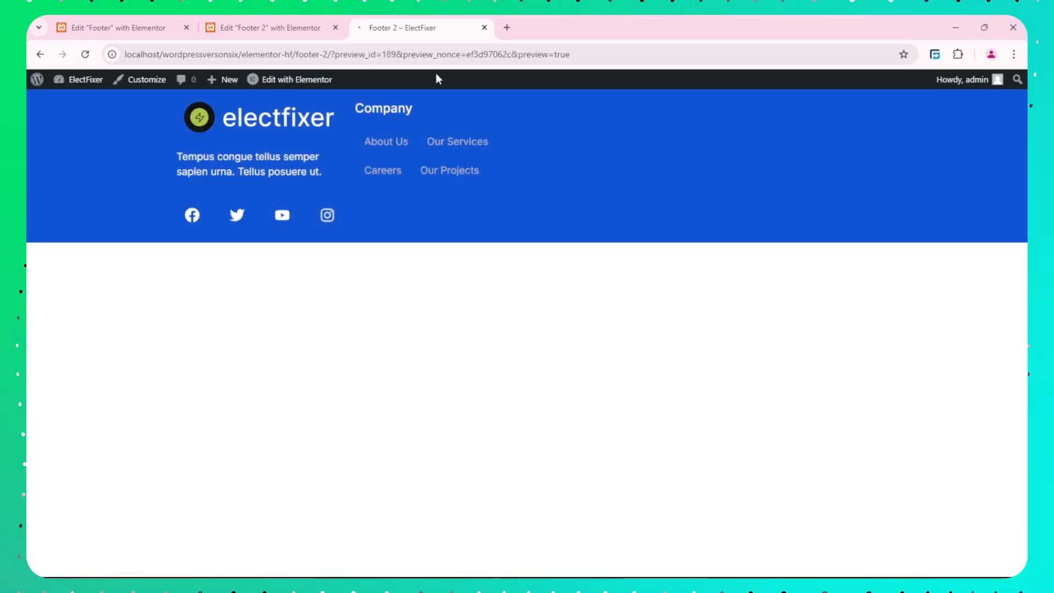
# Assign the Footer menu to Footer 2's Navigation Menu widget and give it a Vertical layout with left alignment.
pyautogui.click(484, 29)
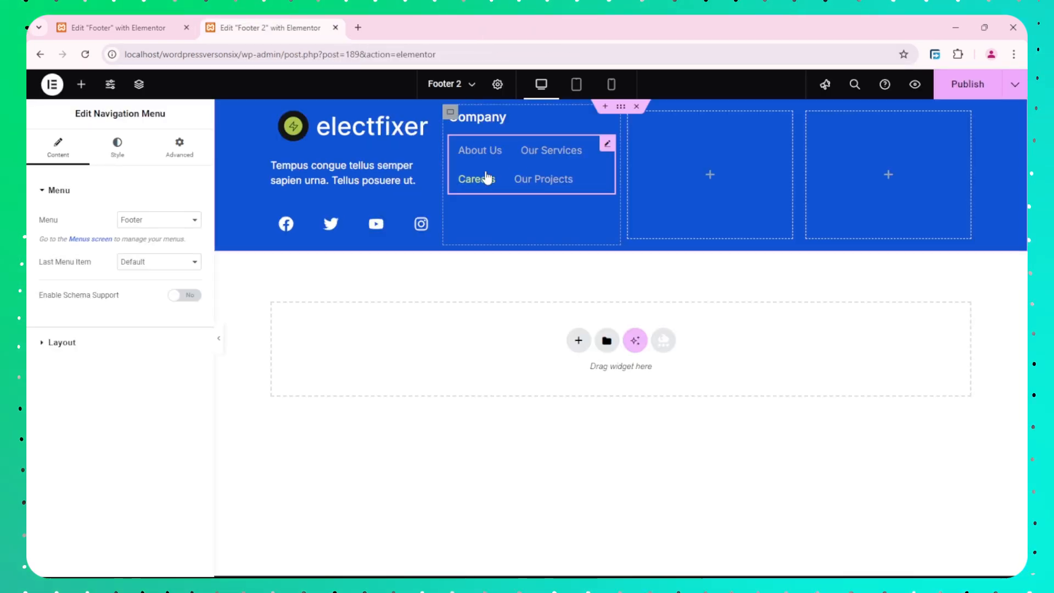
pyautogui.click(148, 222)
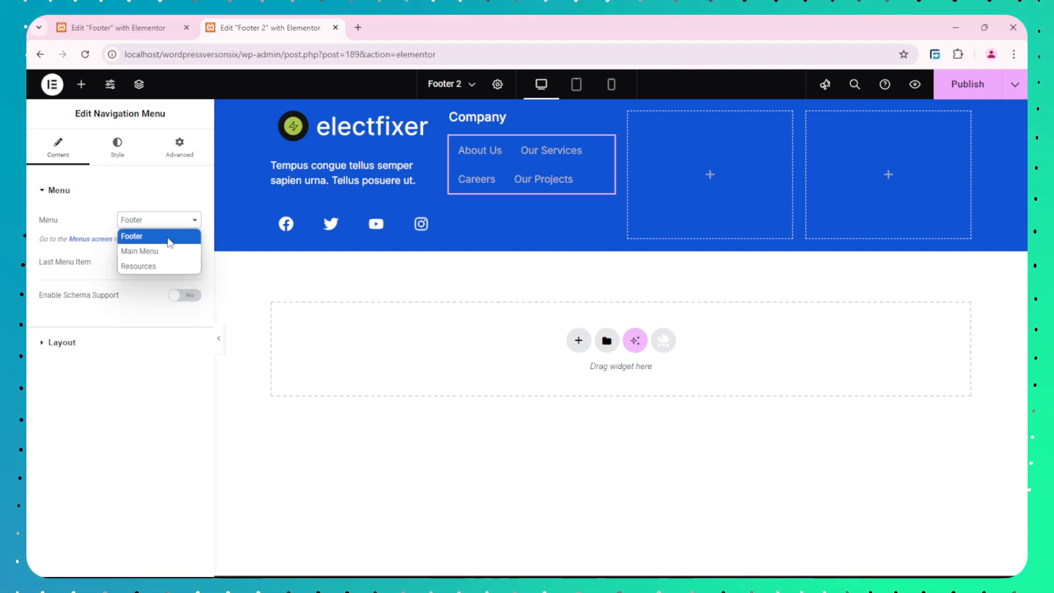
pyautogui.click(165, 236)
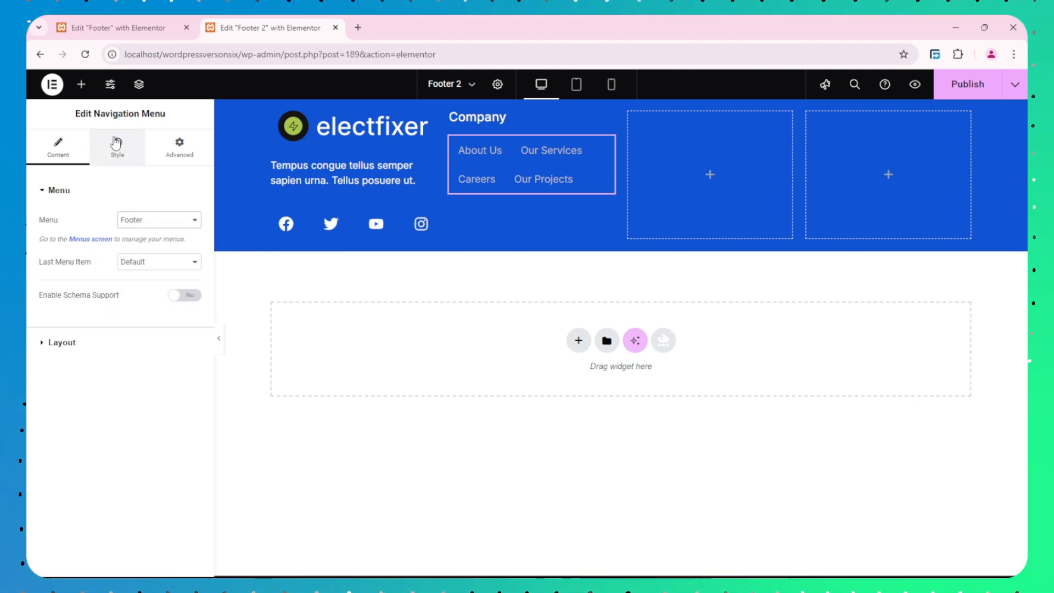
pyautogui.click(61, 342)
pyautogui.click(156, 249)
pyautogui.click(141, 280)
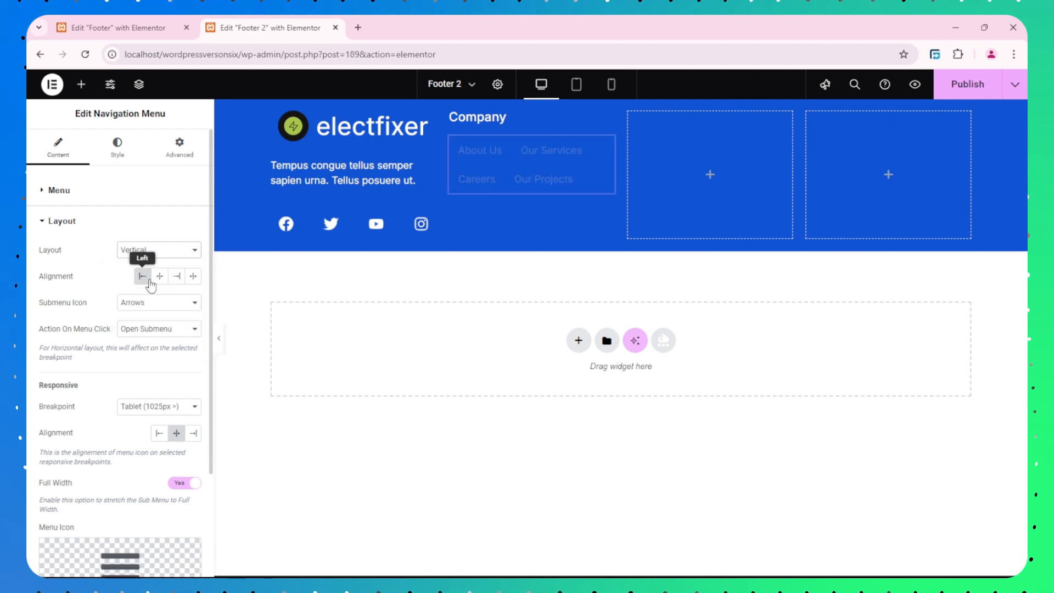
# Switch to the Footer template and inspect the layout, padding and spacing settings of its Company navigation menu.
pyautogui.click(119, 155)
pyautogui.click(118, 32)
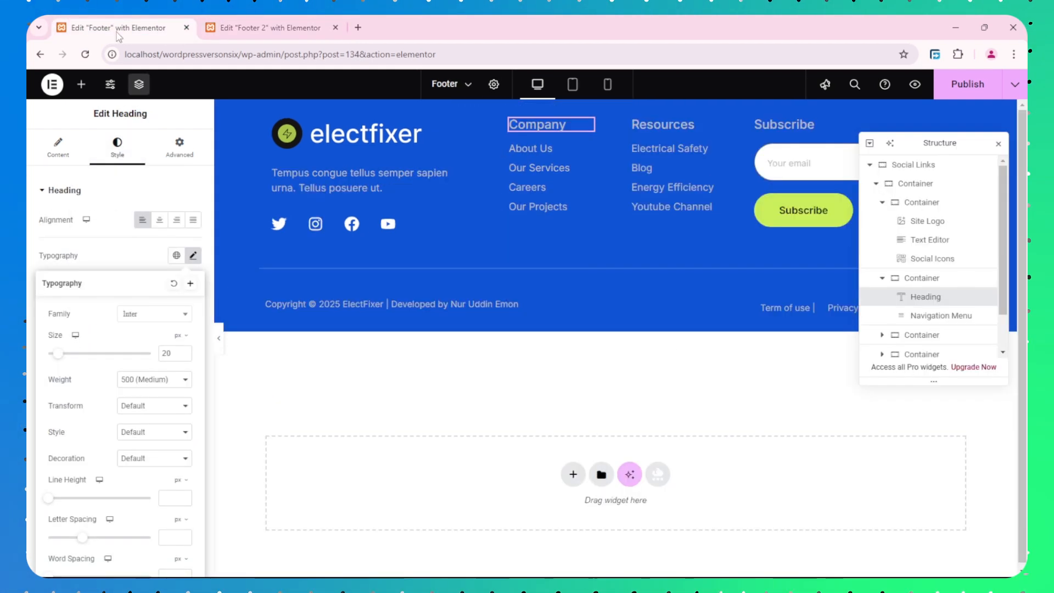
pyautogui.click(566, 153)
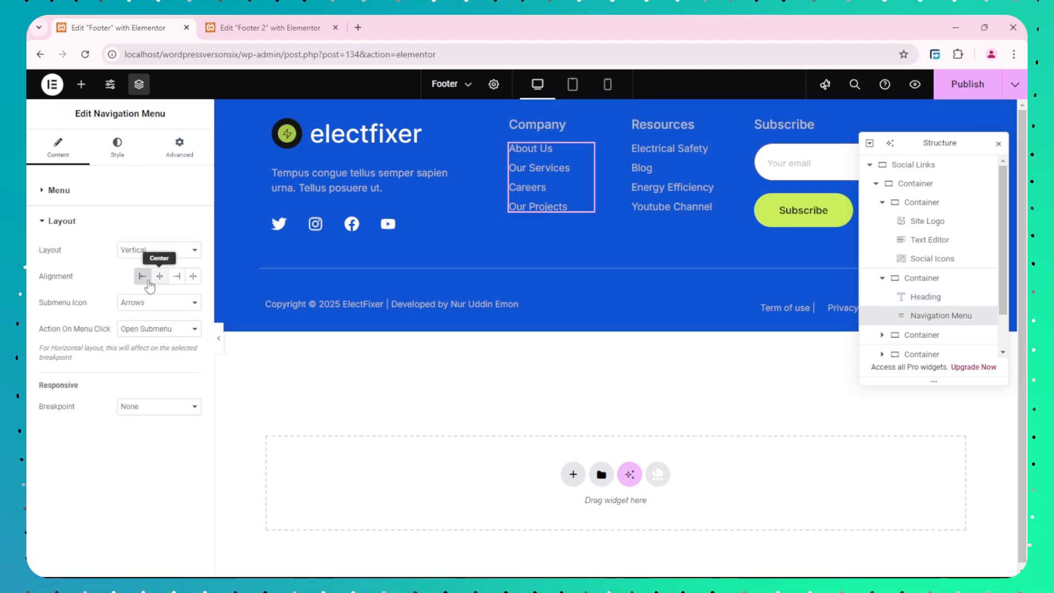
pyautogui.click(109, 159)
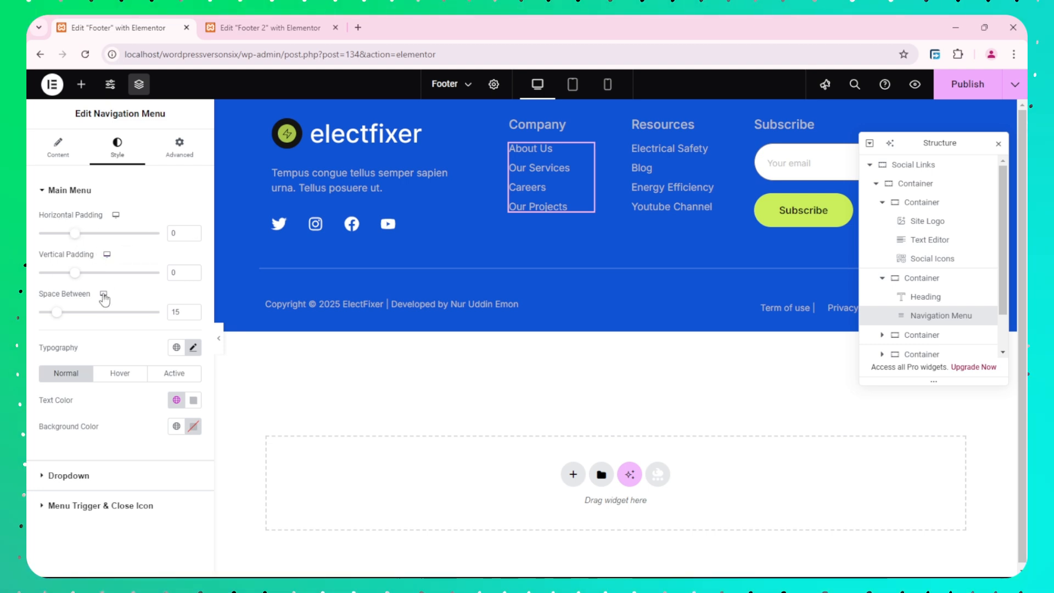
# In Footer 2, set the Navigation Menu's horizontal and vertical padding to 0 and its Space Between to 15.
pyautogui.click(247, 20)
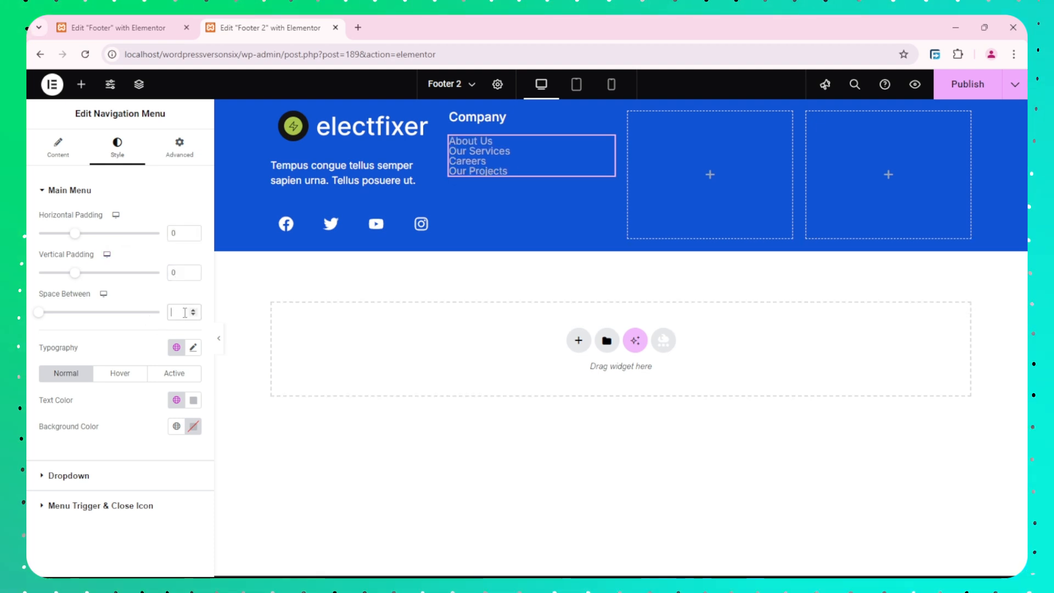
pyautogui.write('15')
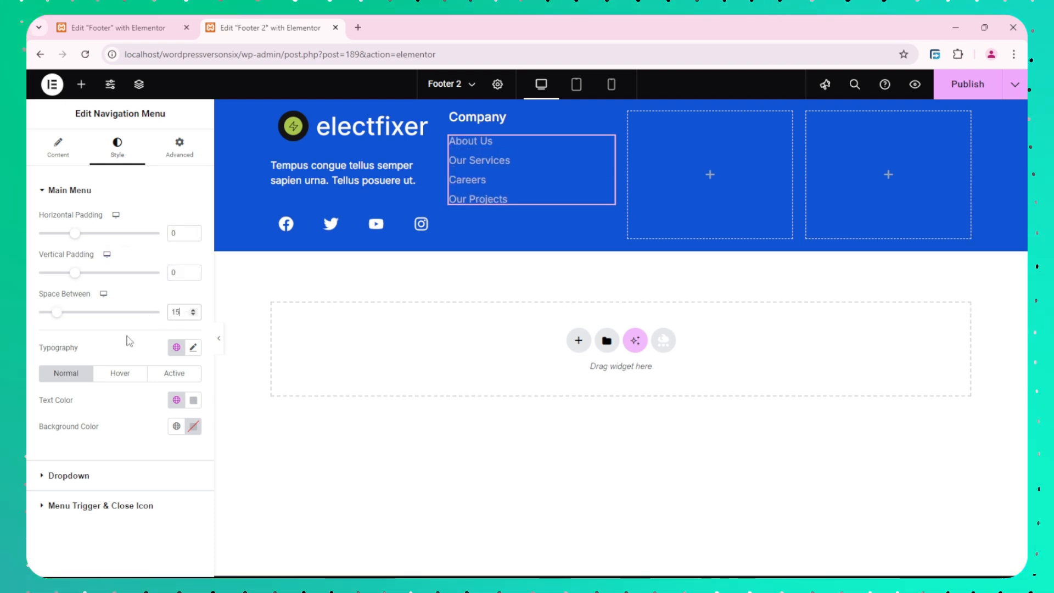
pyautogui.click(100, 25)
pyautogui.click(237, 24)
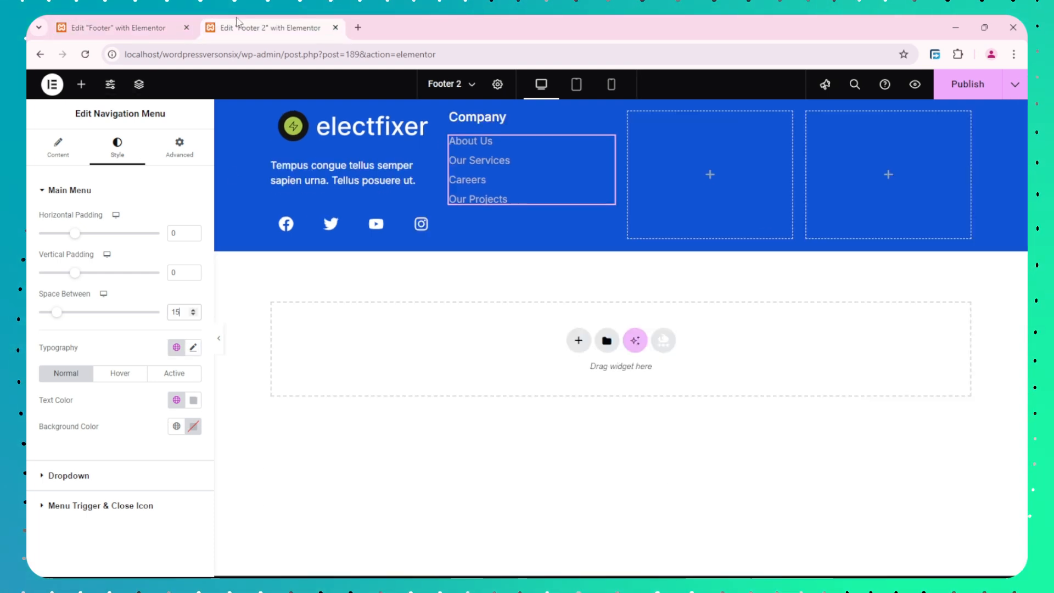
# Check the global text color and background color assigned to the Footer 2 navigation menu's Normal state.
pyautogui.click(177, 401)
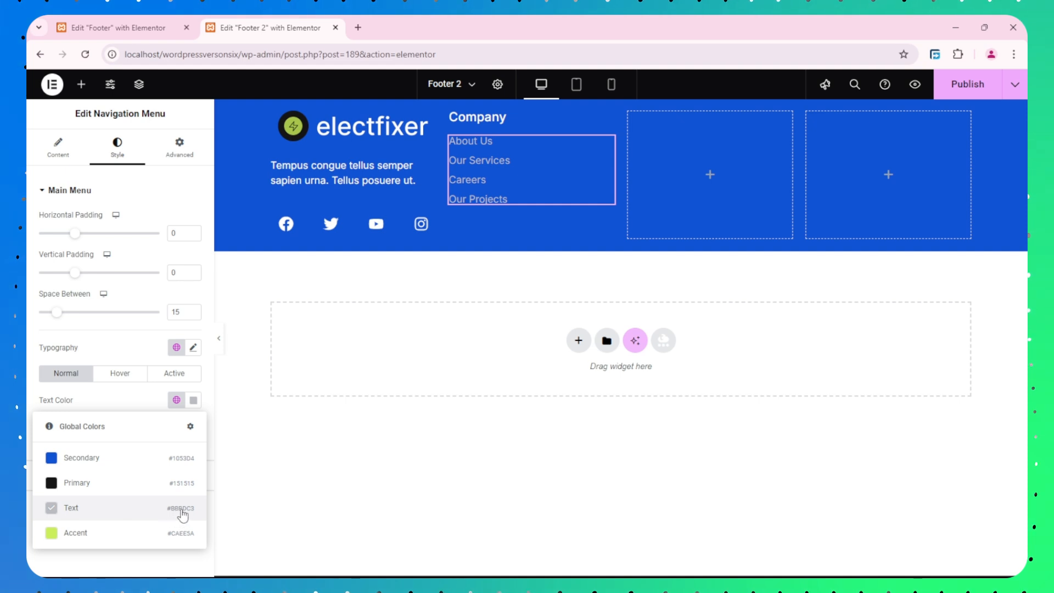
pyautogui.click(29, 394)
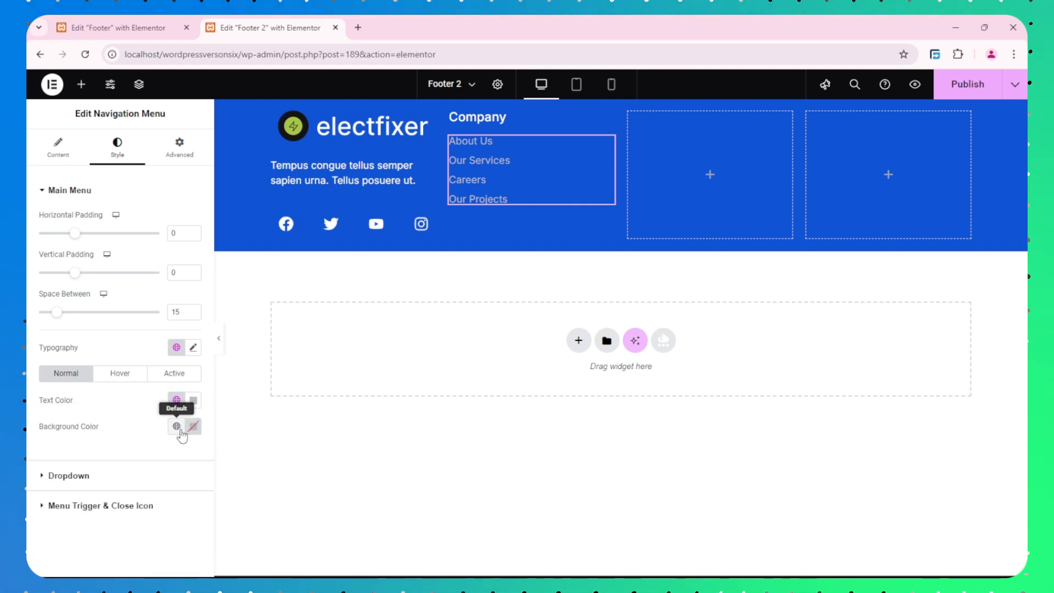
pyautogui.click(177, 426)
pyautogui.click(140, 427)
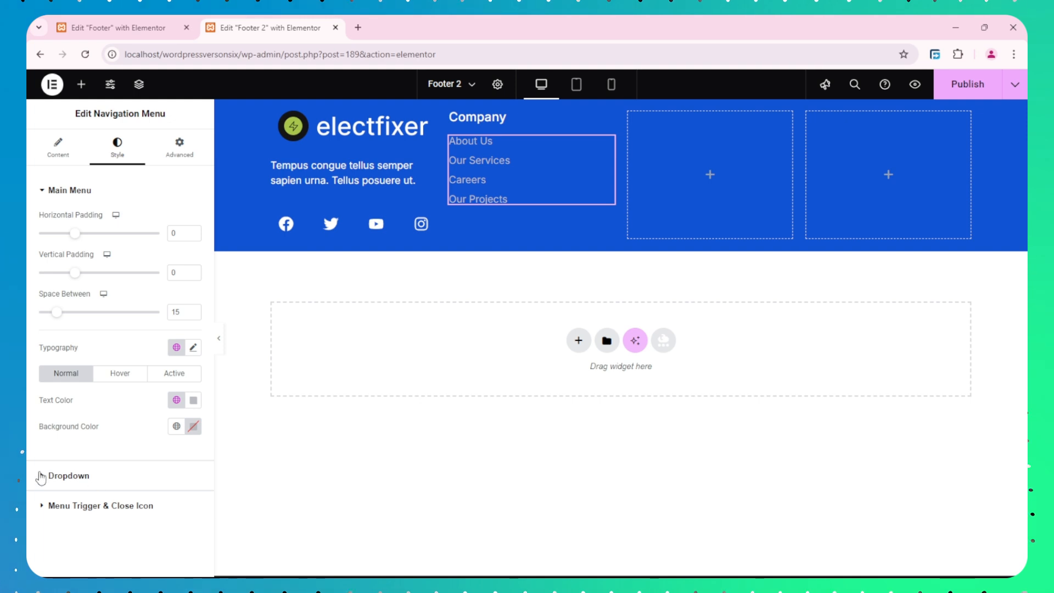
# Compare the Footer 2 menu's hover text color with the Footer template's and review its Normal and Active color settings.
pyautogui.click(125, 385)
pyautogui.click(109, 27)
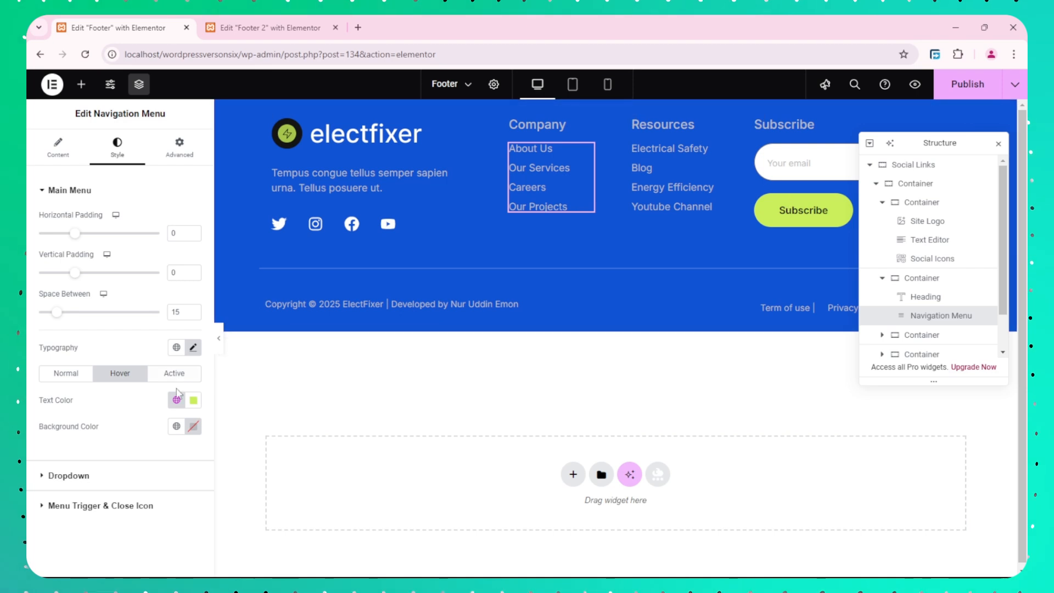
pyautogui.click(258, 29)
pyautogui.click(175, 400)
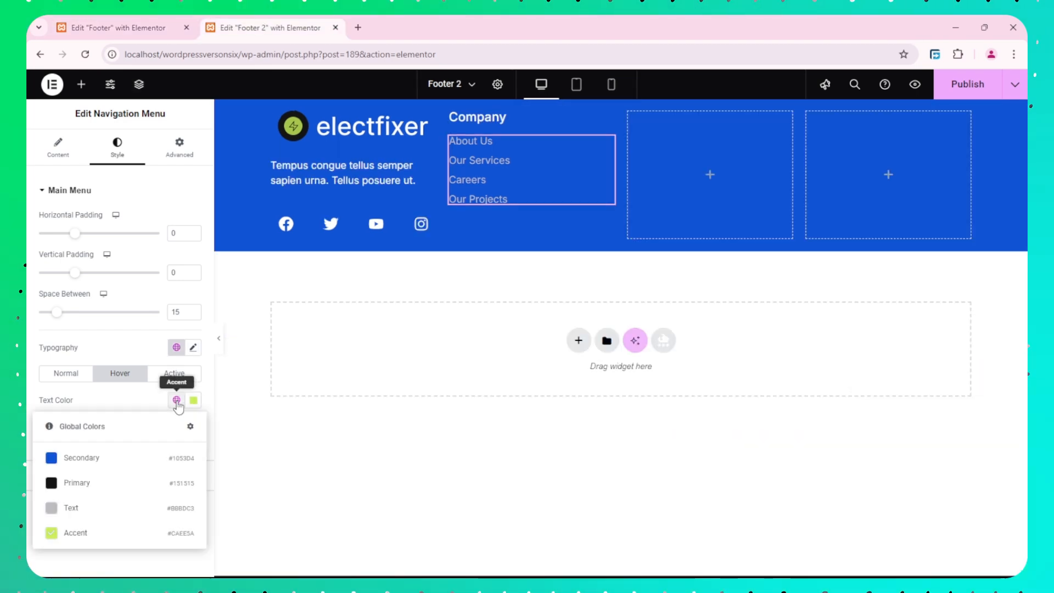
pyautogui.click(175, 375)
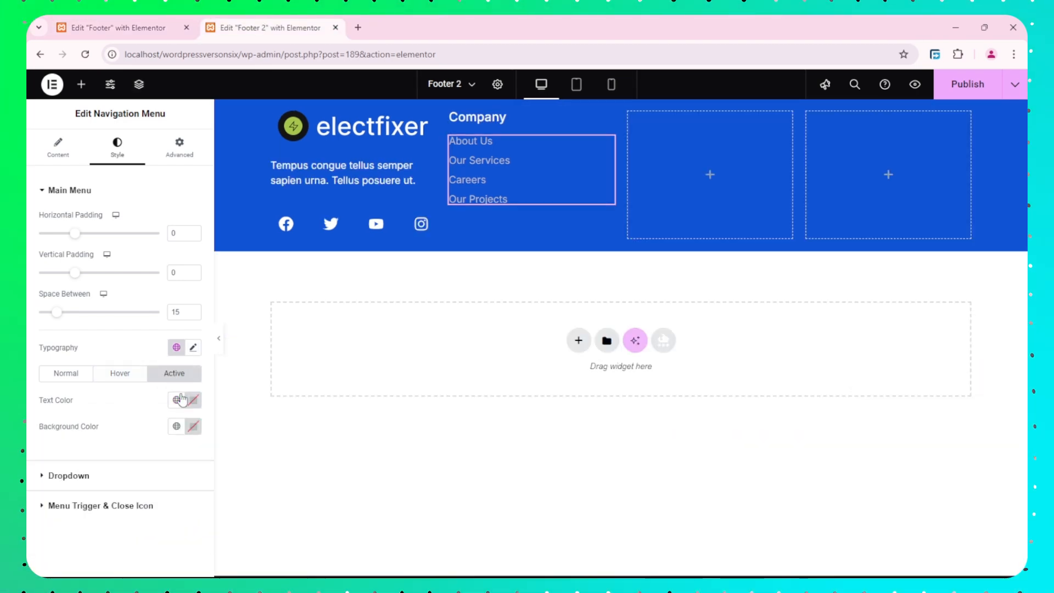
pyautogui.click(61, 378)
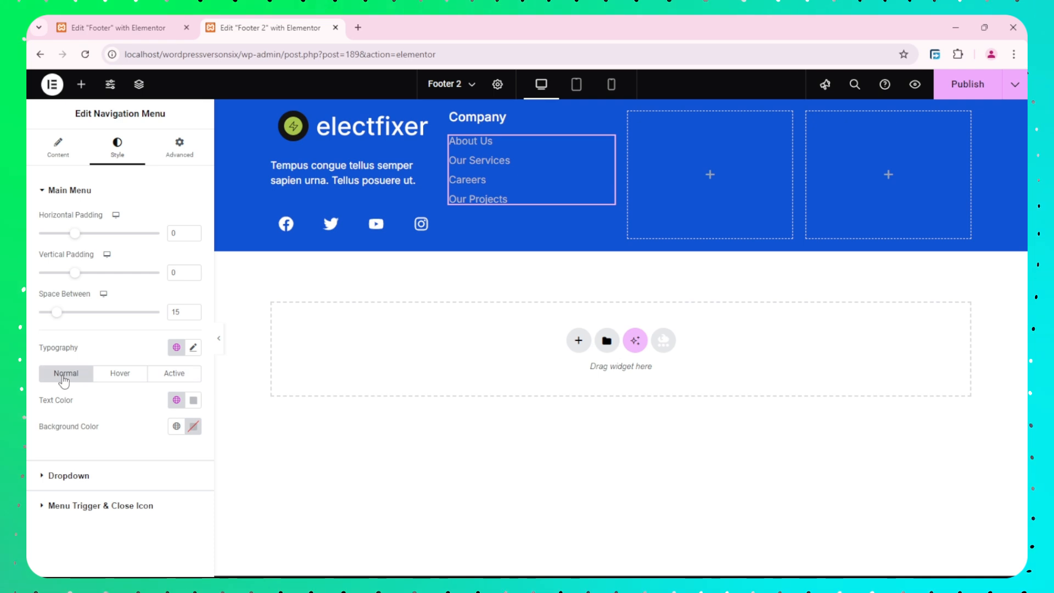
pyautogui.click(113, 372)
pyautogui.click(55, 378)
pyautogui.click(115, 375)
pyautogui.click(70, 378)
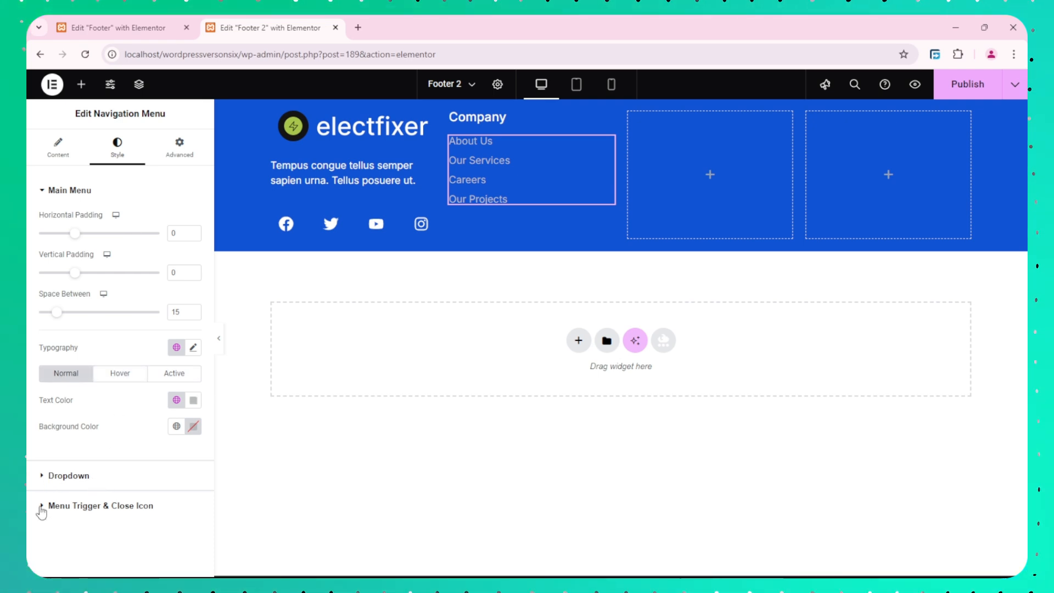
# Compare the Footer 2 navigation menu's font family, size and weight with those of the Footer template's Company menu.
pyautogui.click(195, 348)
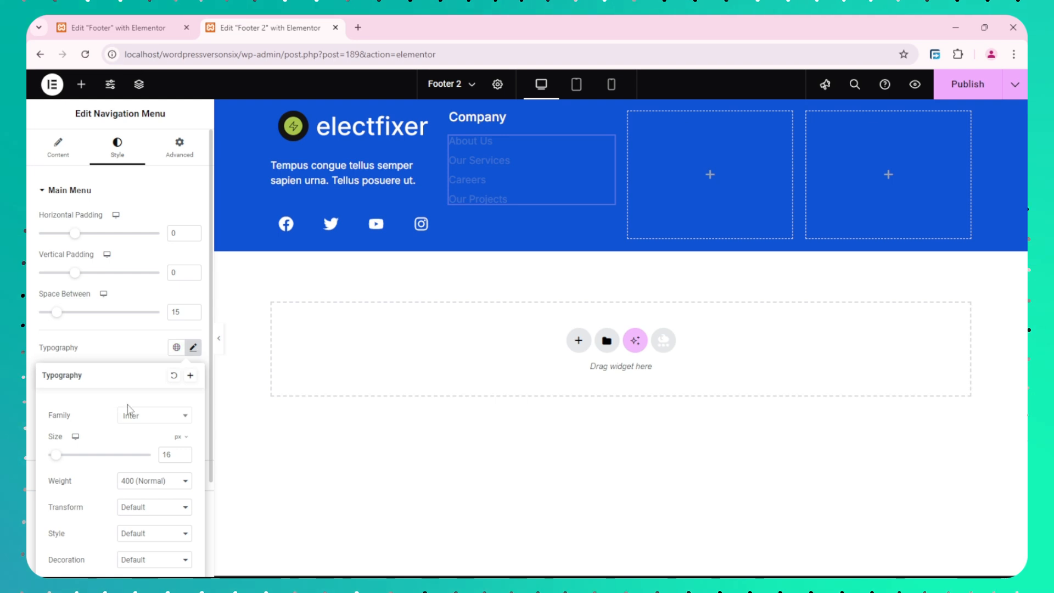
pyautogui.scroll(-1, 86, 414)
pyautogui.click(113, 28)
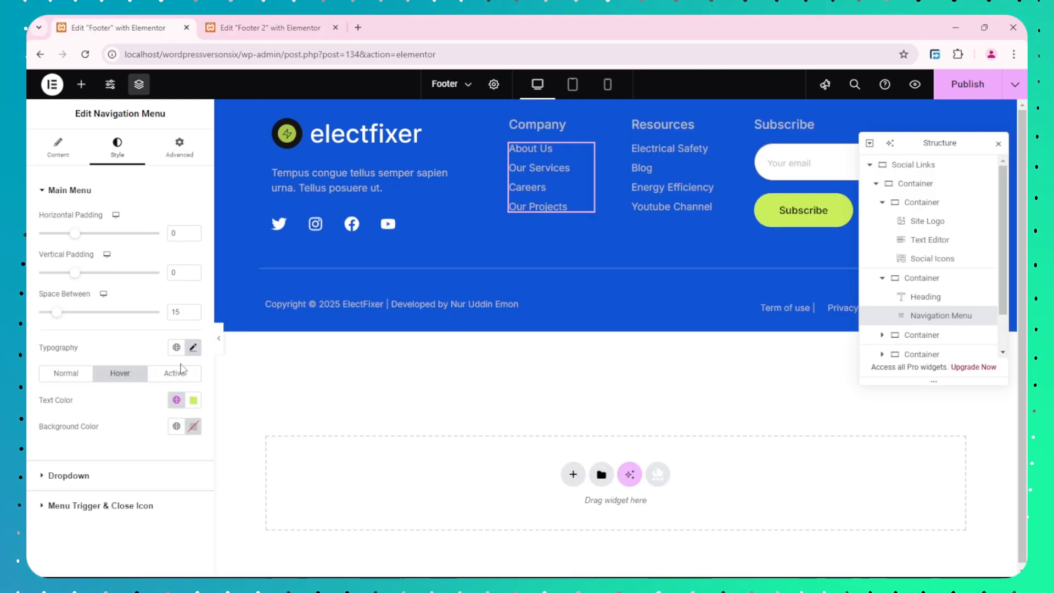
pyautogui.click(65, 374)
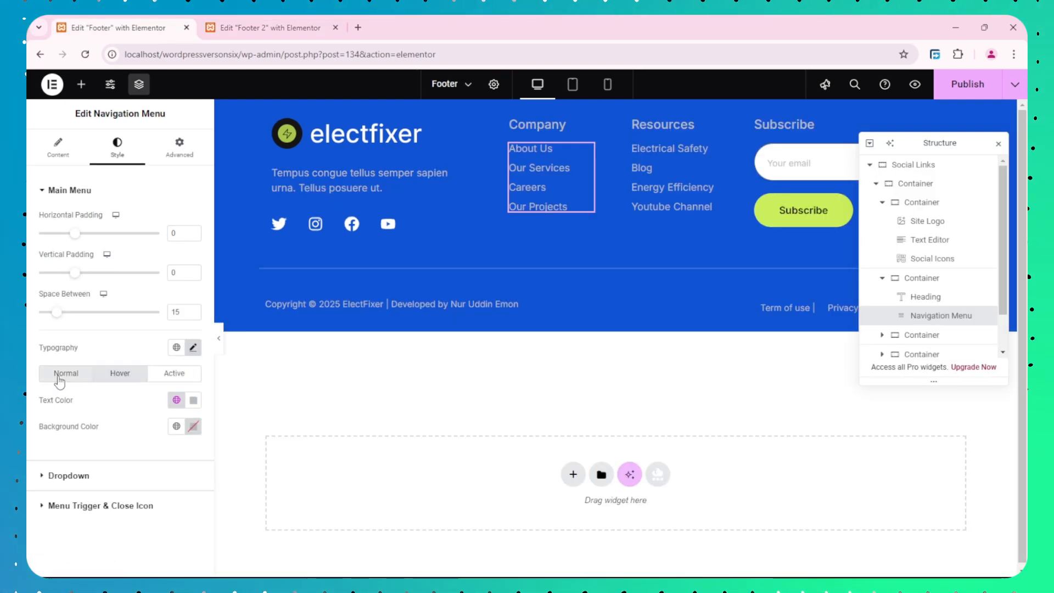
pyautogui.click(192, 348)
pyautogui.scroll(-2, 101, 395)
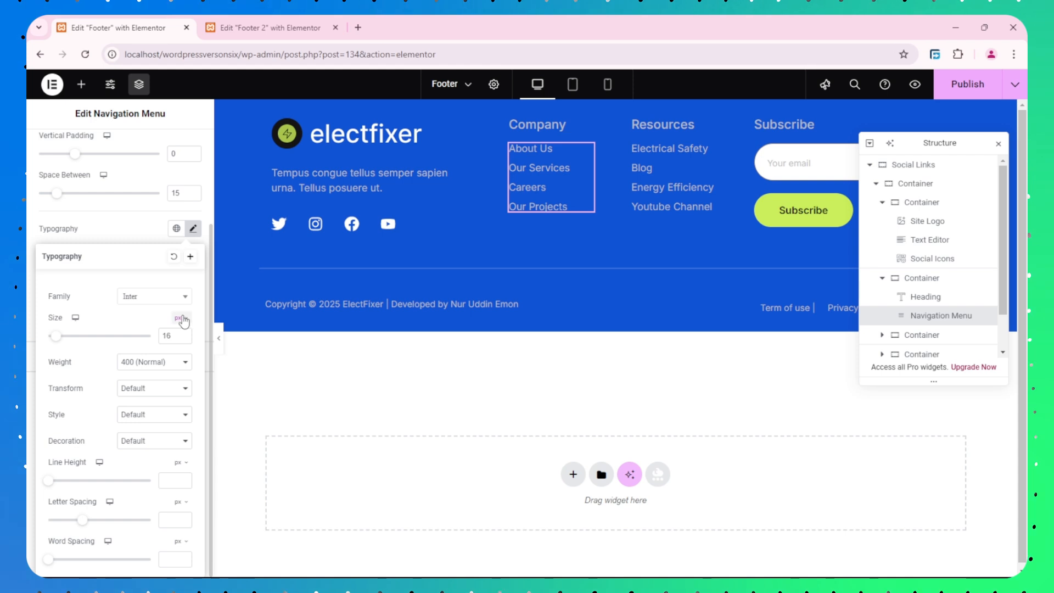
pyautogui.click(273, 23)
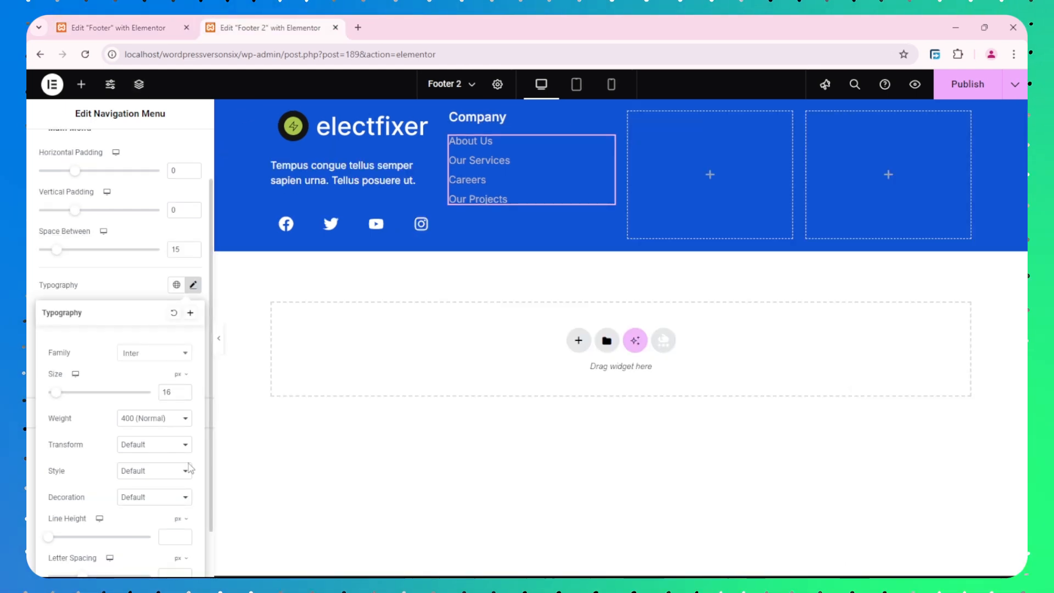
pyautogui.click(130, 285)
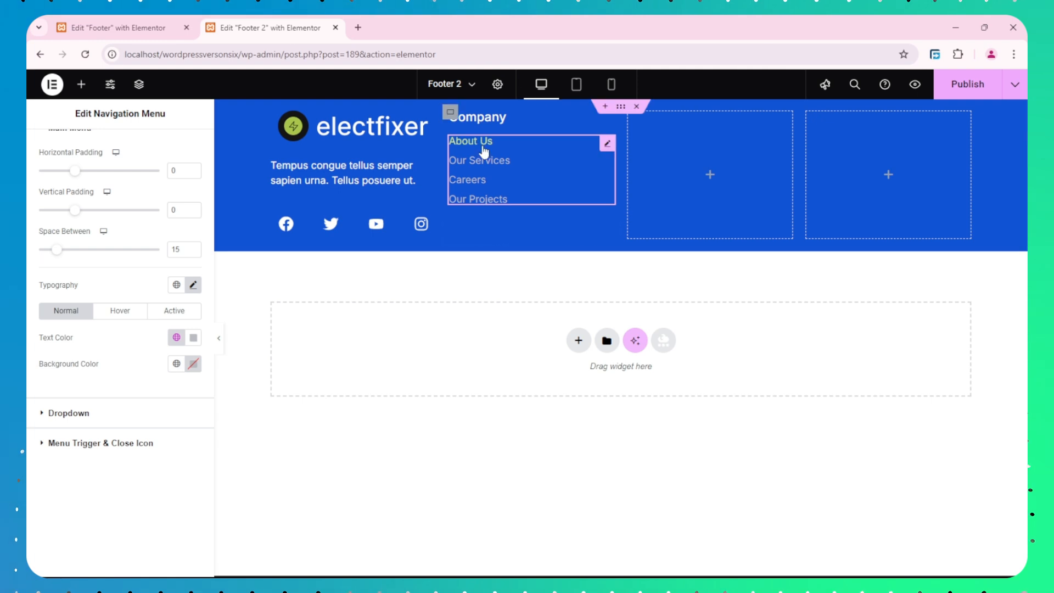
# Switch to Figma and inspect the auto layout gap between the Company title and its links in the footer's Column 2.
pyautogui.scroll(1, 125, 260)
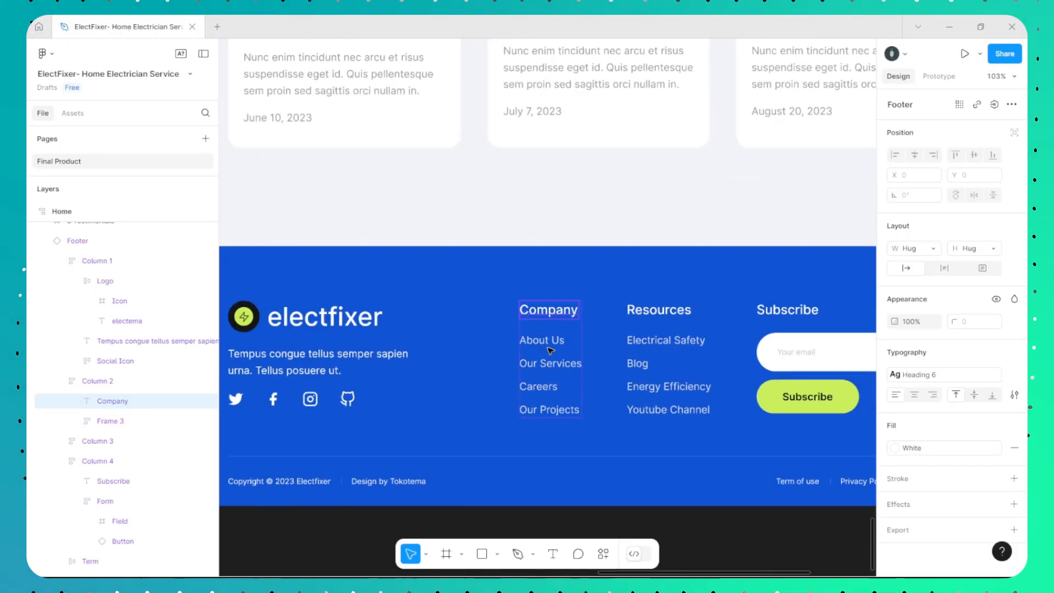
pyautogui.scroll(5, 546, 345)
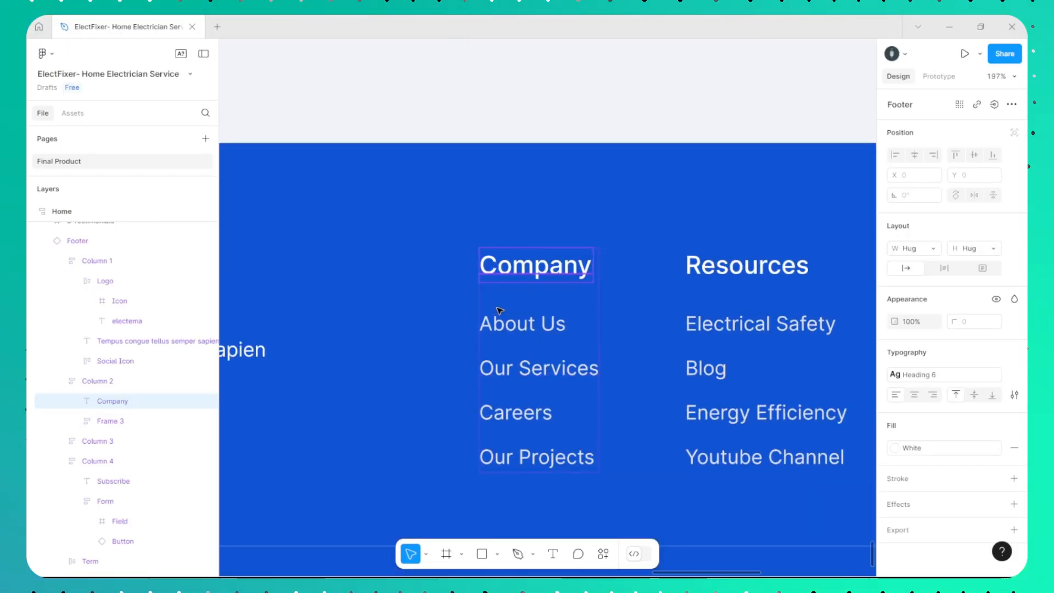
pyautogui.click(118, 381)
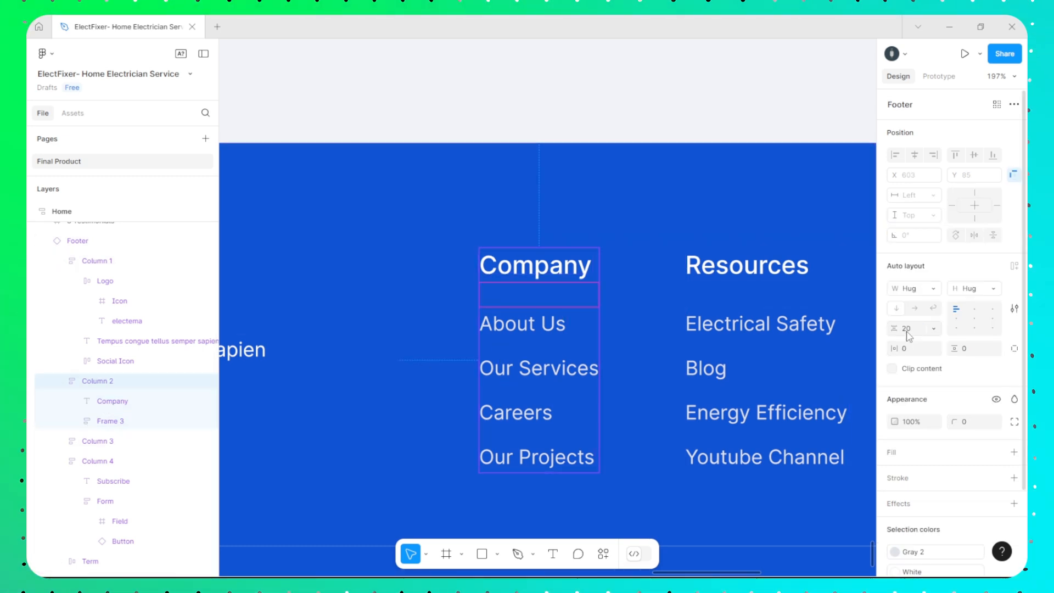
# Switch back to Chrome and set the Footer template's Company heading to an unlinked bottom margin of 20 px.
pyautogui.press('super+Tab')
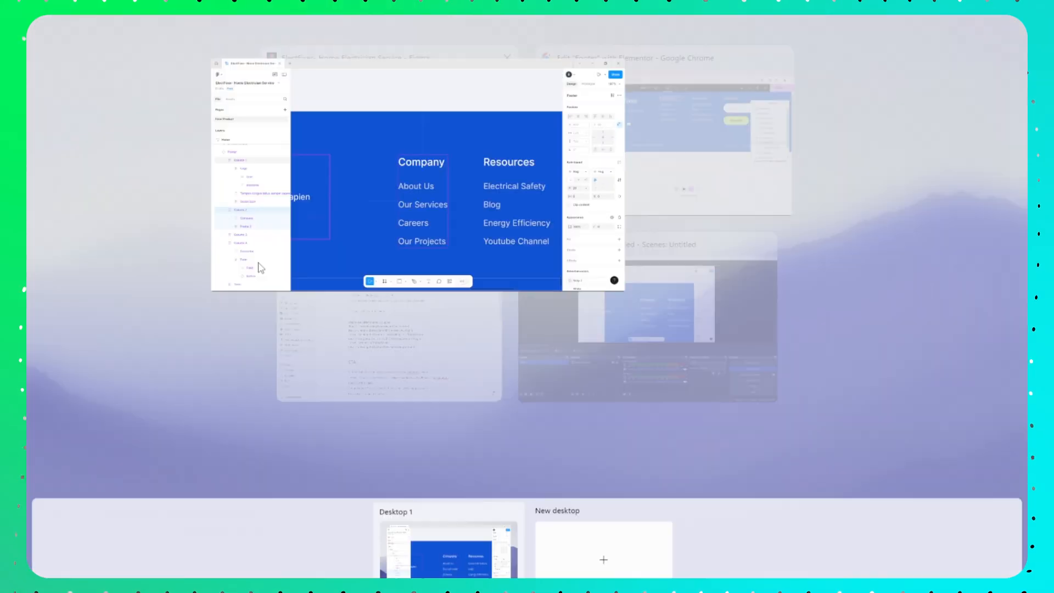
pyautogui.click(617, 155)
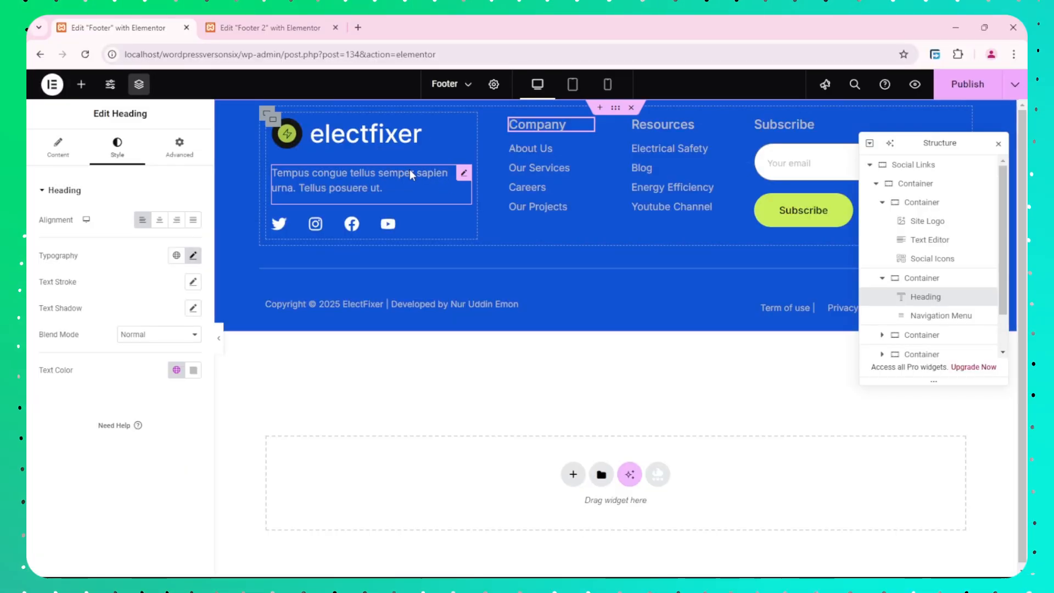
pyautogui.click(179, 147)
pyautogui.click(191, 235)
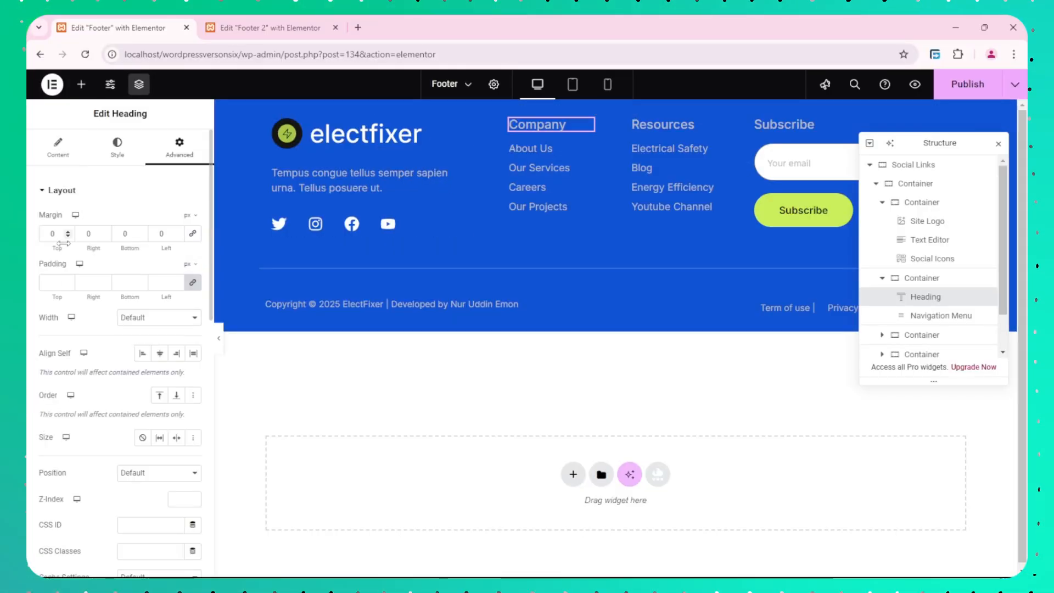
pyautogui.click(120, 237)
pyautogui.write('2')
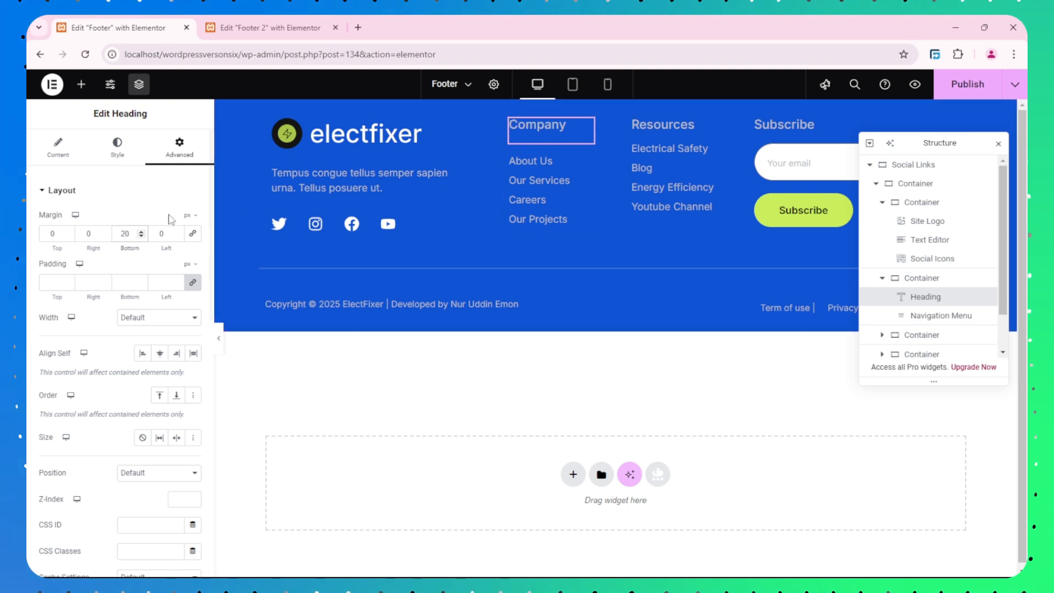
# Give the Company heading in Footer 2 an unlinked bottom margin of 20 px.
pyautogui.click(230, 29)
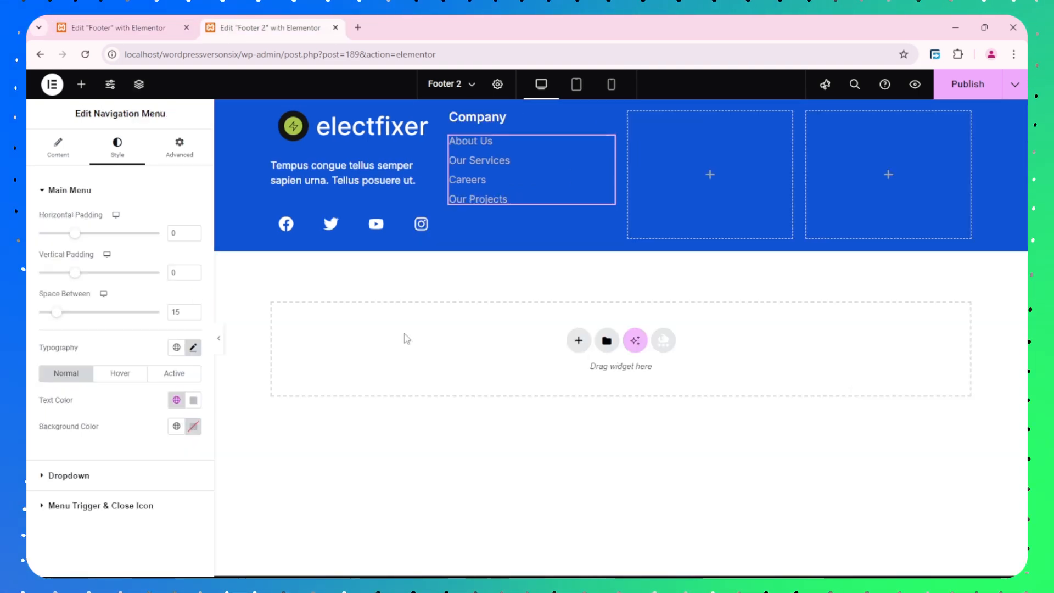
pyautogui.click(492, 122)
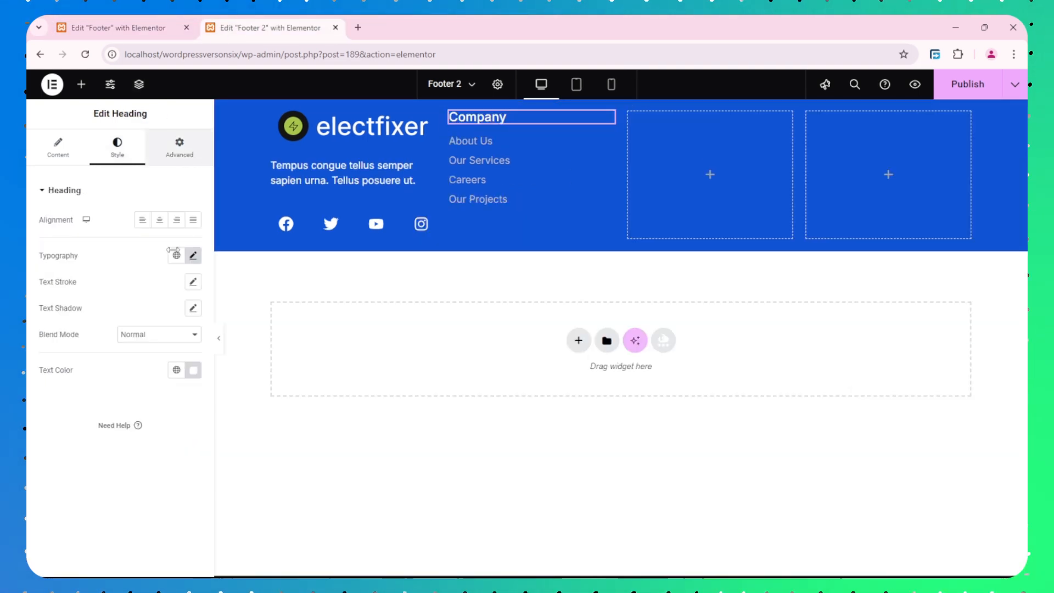
pyautogui.click(180, 147)
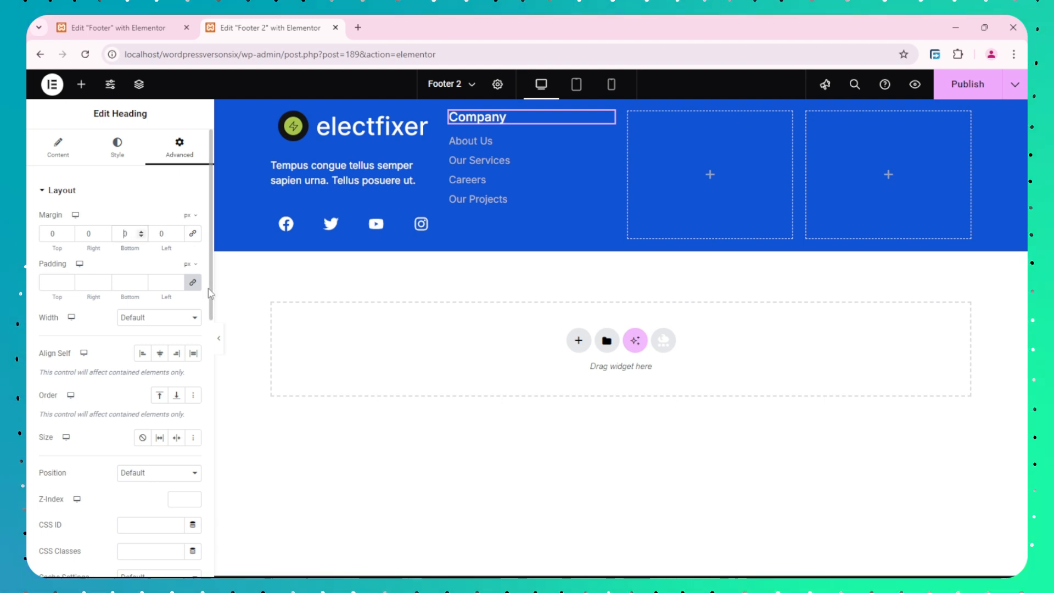
pyautogui.write('20')
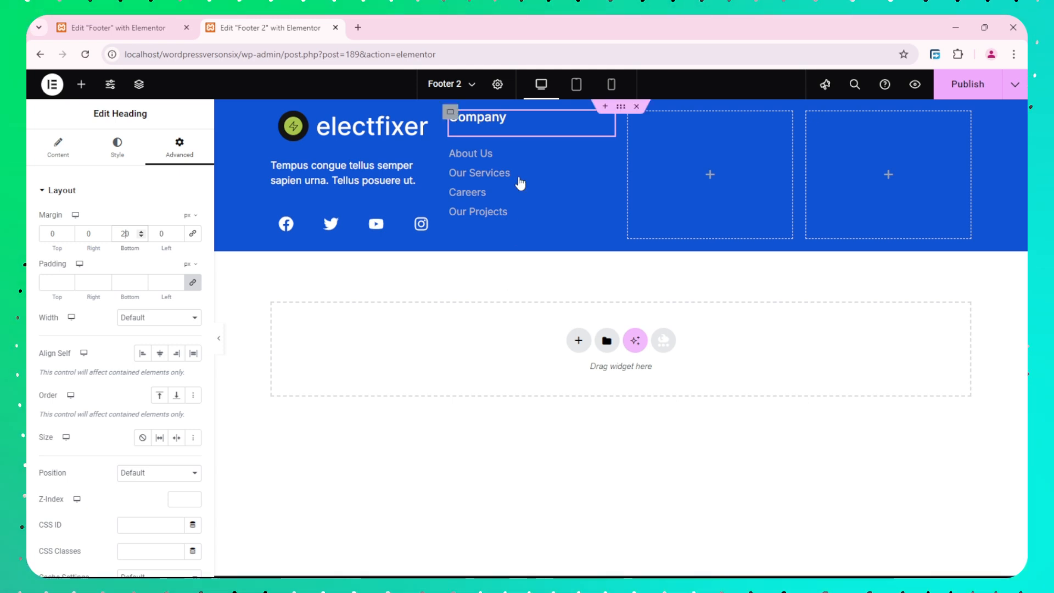
# Copy the Company heading and its navigation menu into the empty third column of Footer 2.
pyautogui.rightClick(604, 124)
pyautogui.click(631, 185)
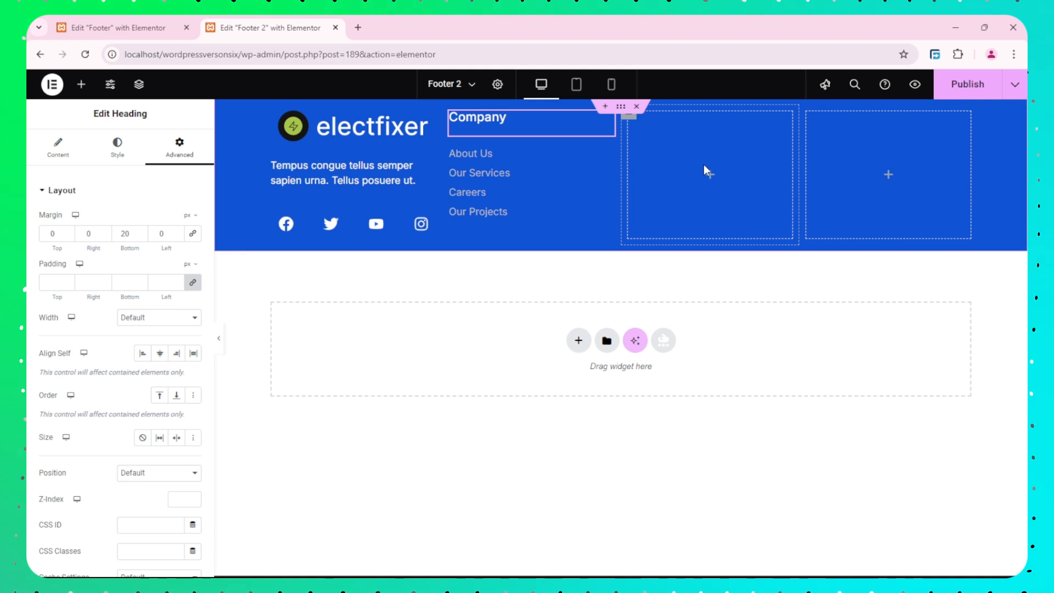
pyautogui.rightClick(703, 164)
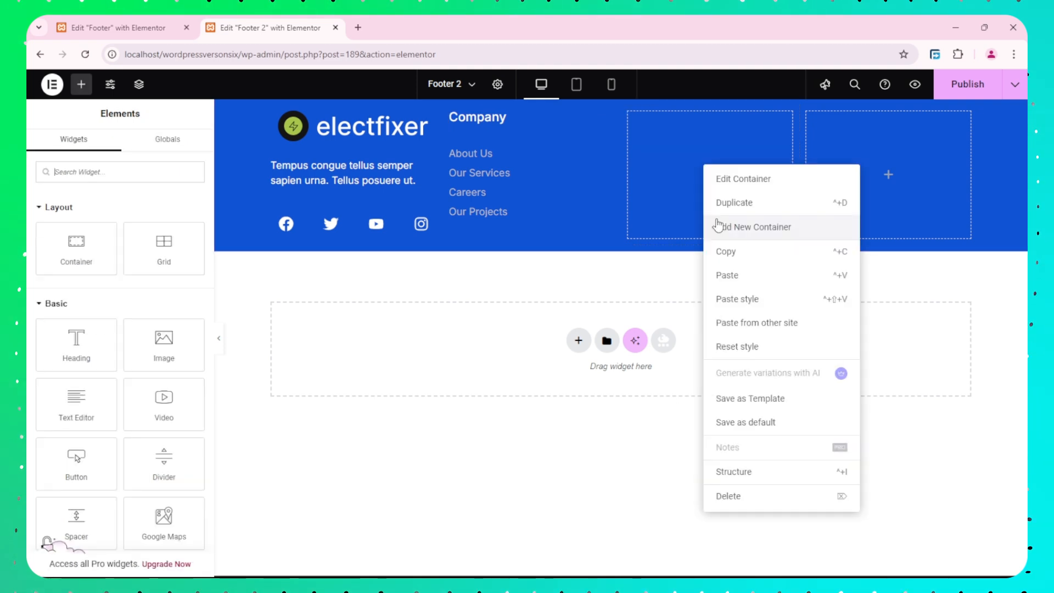
pyautogui.click(736, 283)
pyautogui.rightClick(608, 156)
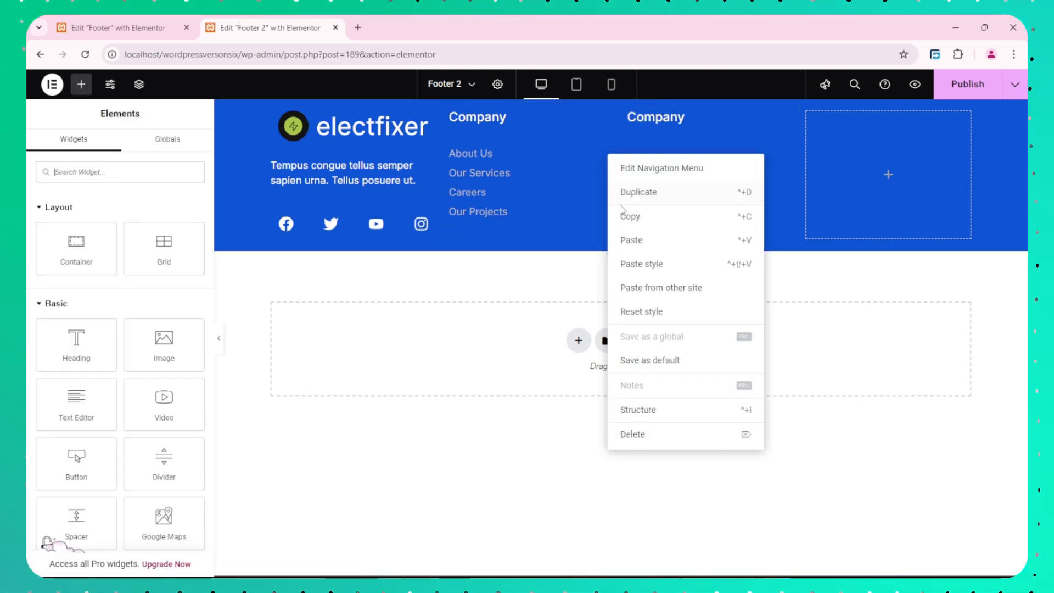
pyautogui.click(623, 217)
pyautogui.rightClick(676, 173)
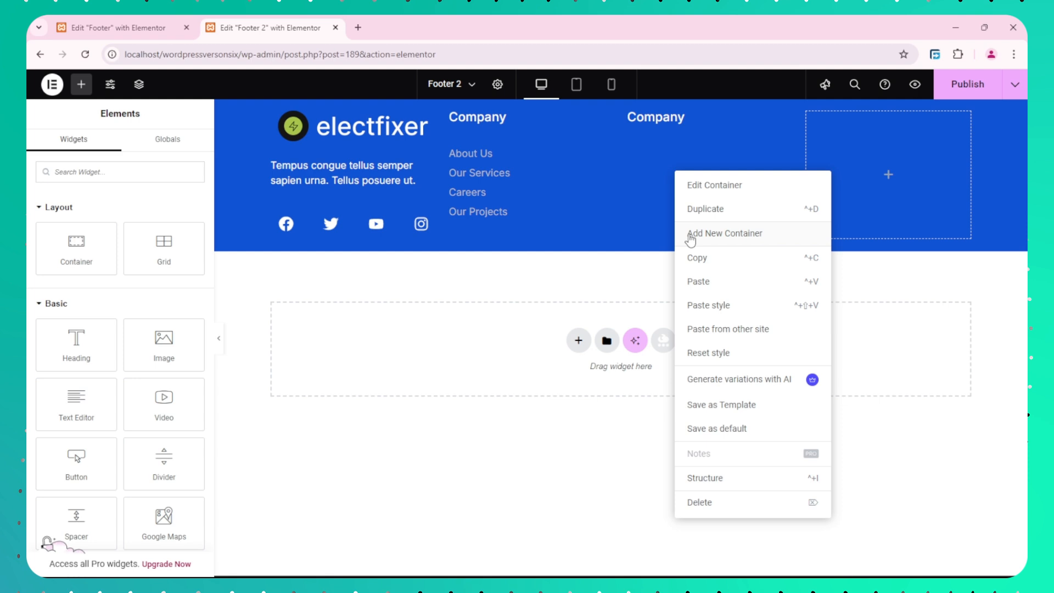
pyautogui.click(710, 283)
# Change the third column's heading in Footer 2 to Resources, copying the title from the Footer template.
pyautogui.click(655, 117)
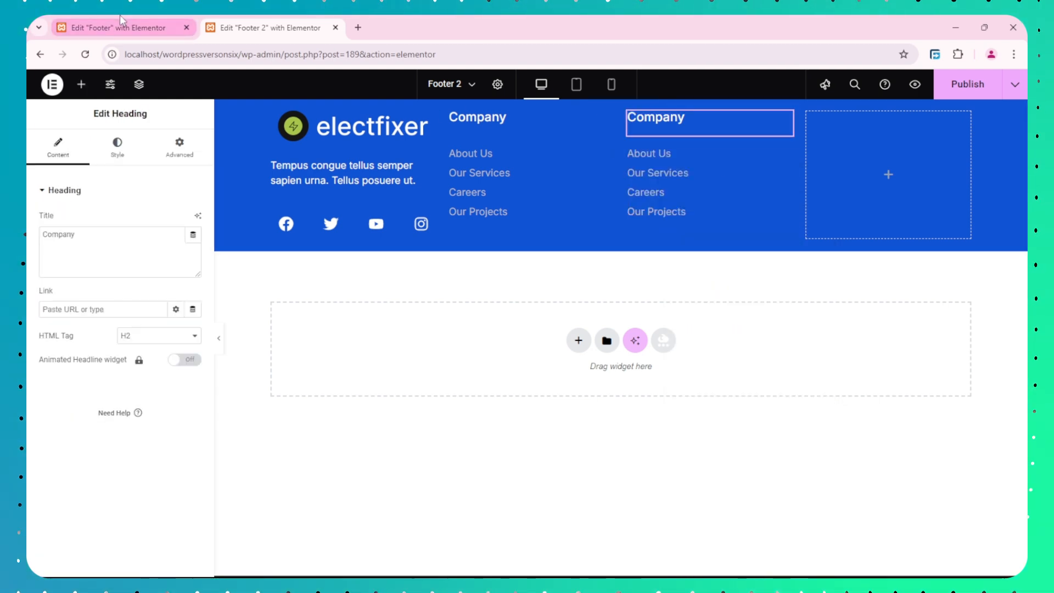
pyautogui.click(121, 22)
pyautogui.click(673, 124)
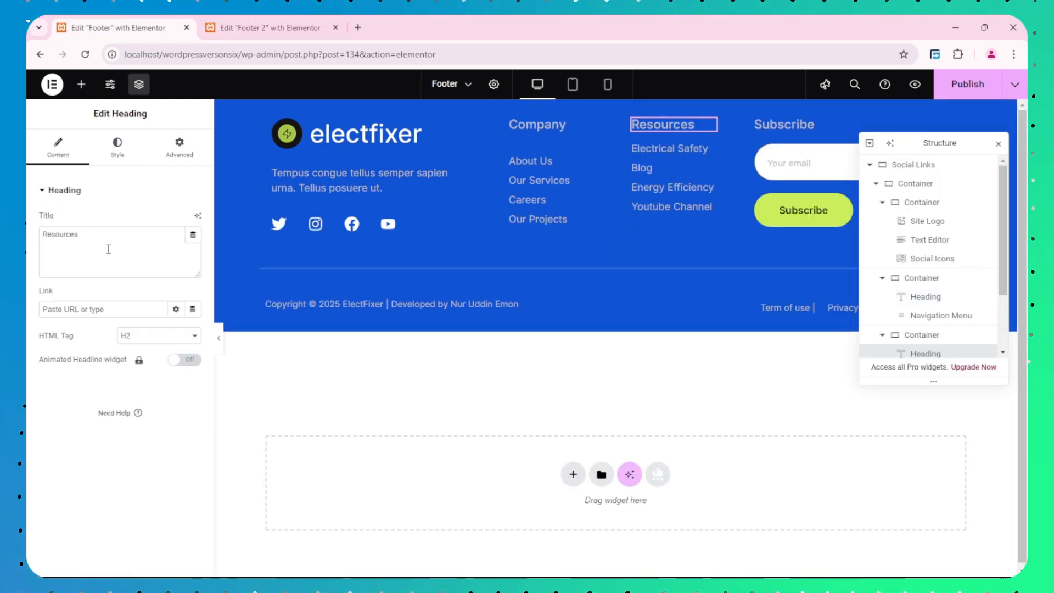
pyautogui.hotkey('ctrl', 'Tab')
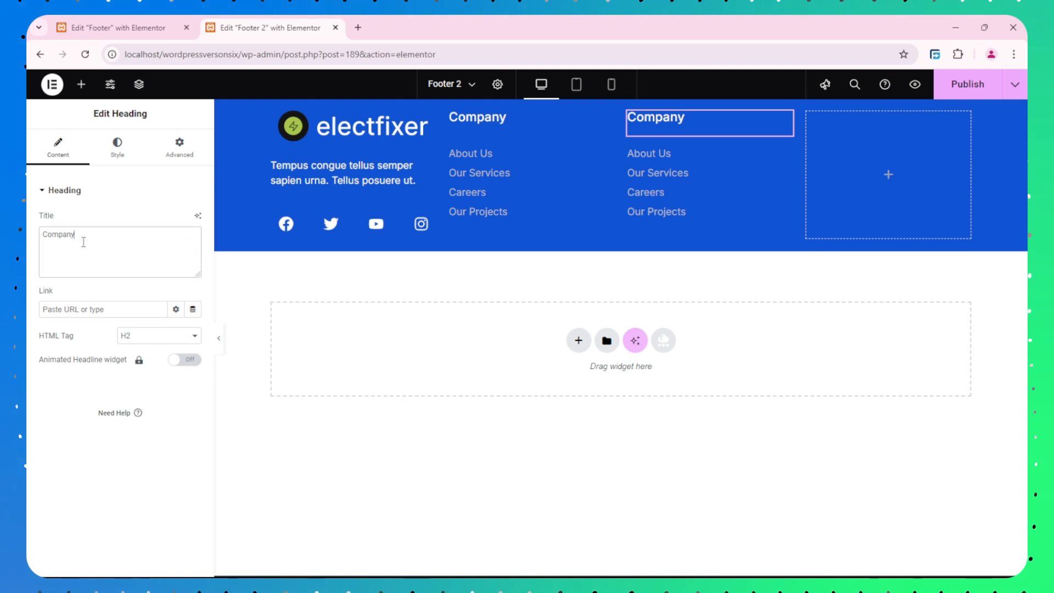
pyautogui.hotkey('ctrl', 'a')
pyautogui.hotkey('ctrl', 'v')
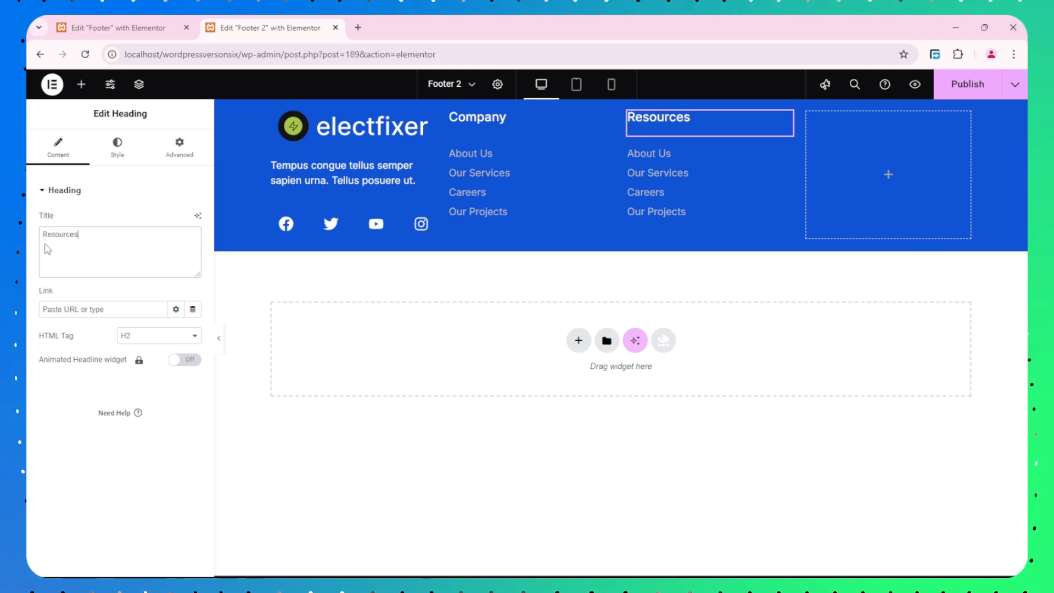
# Assign the Resources menu to the third column's navigation menu.
pyautogui.click(702, 200)
pyautogui.click(148, 220)
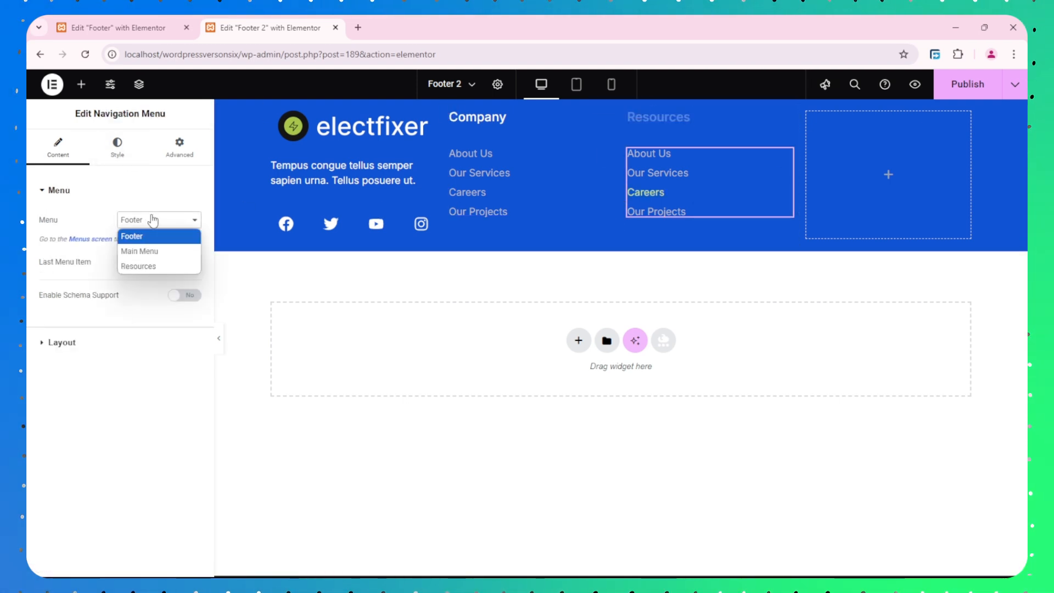
pyautogui.click(161, 264)
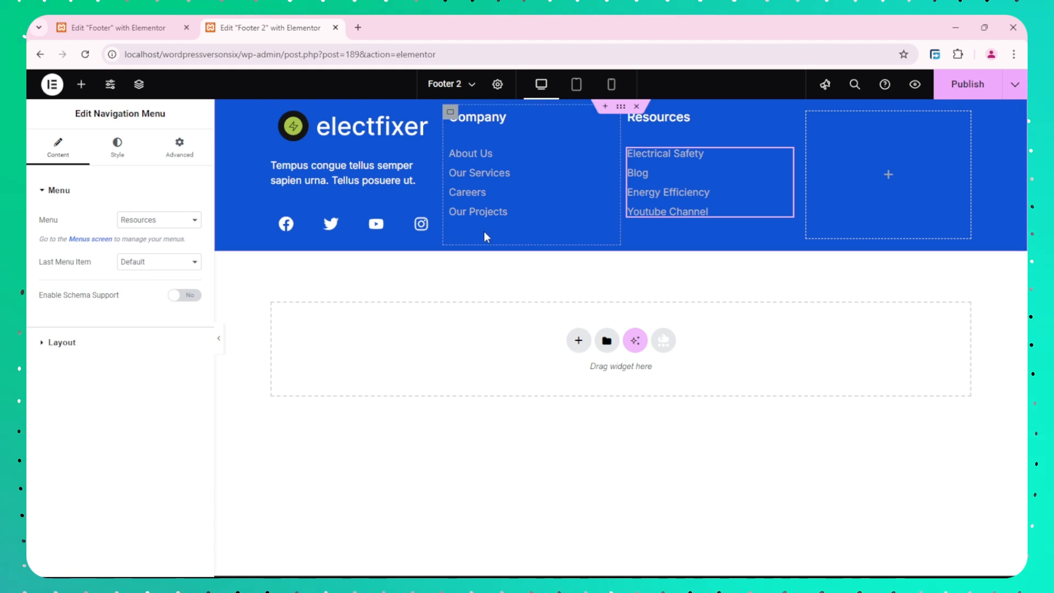
# Switch to Figma and examine the footer design's column layout, including the Subscribe column's email field and button.
pyautogui.press('super+Tab')
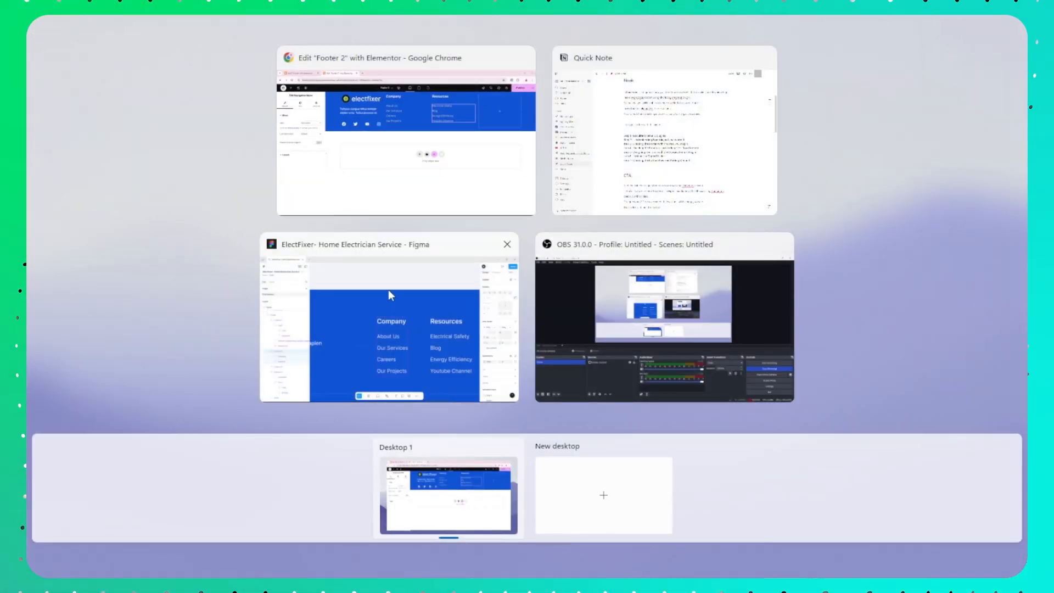
pyautogui.click(389, 291)
pyautogui.scroll(-3, 335, 369)
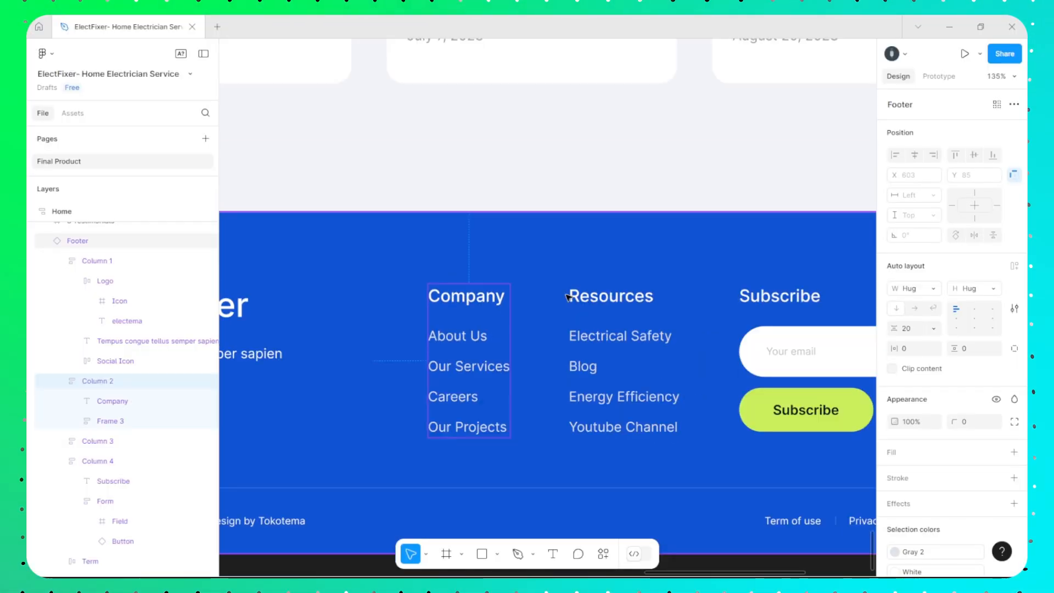
pyautogui.scroll(-3, 371, 351)
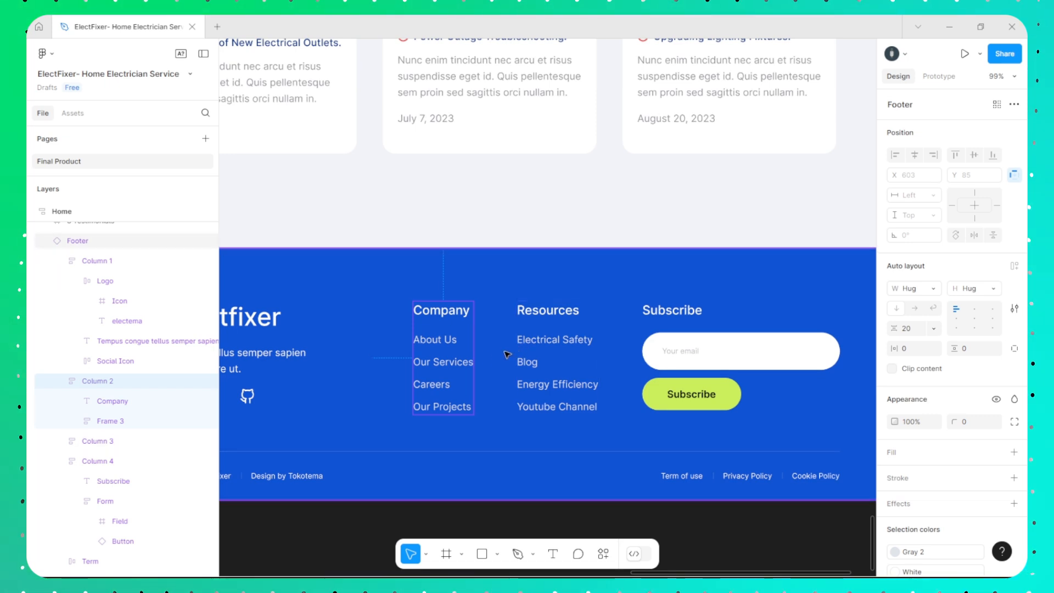
pyautogui.hscroll(-5, 518, 360)
pyautogui.scroll(-2, 518, 360)
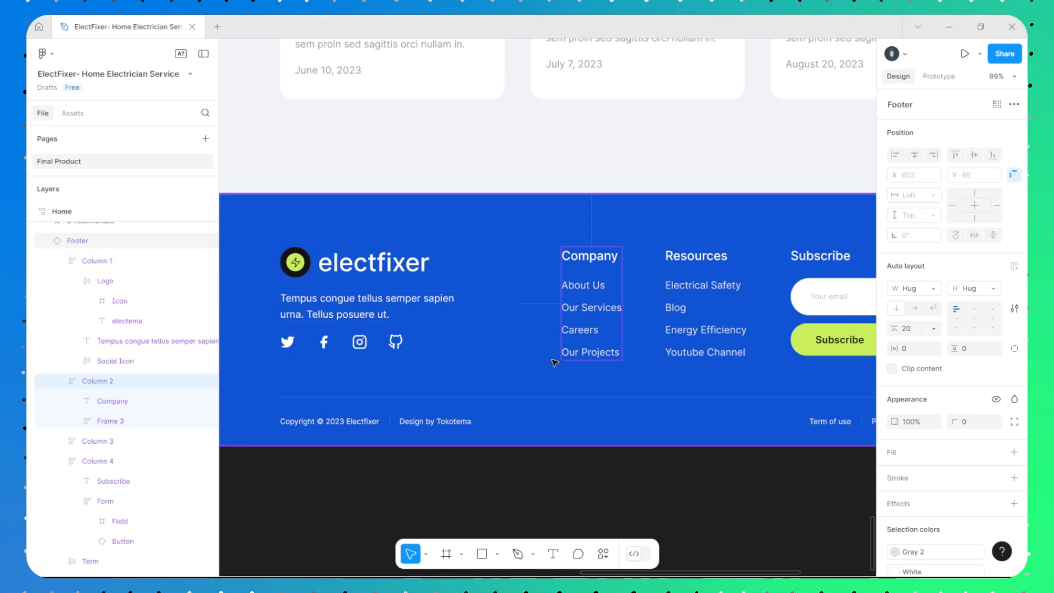
# Switch to the WordPress admin in Chrome, check the installed plugins, and open the Contact Form 7 subscribe form for editing.
pyautogui.press('super+Tab')
pyautogui.click(706, 116)
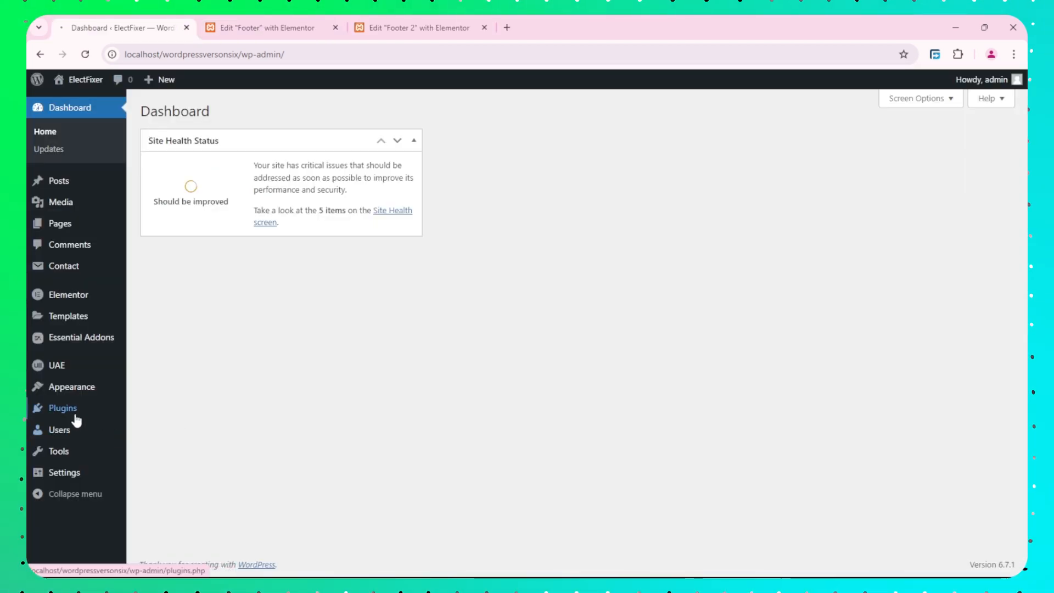
pyautogui.moveTo(55, 409)
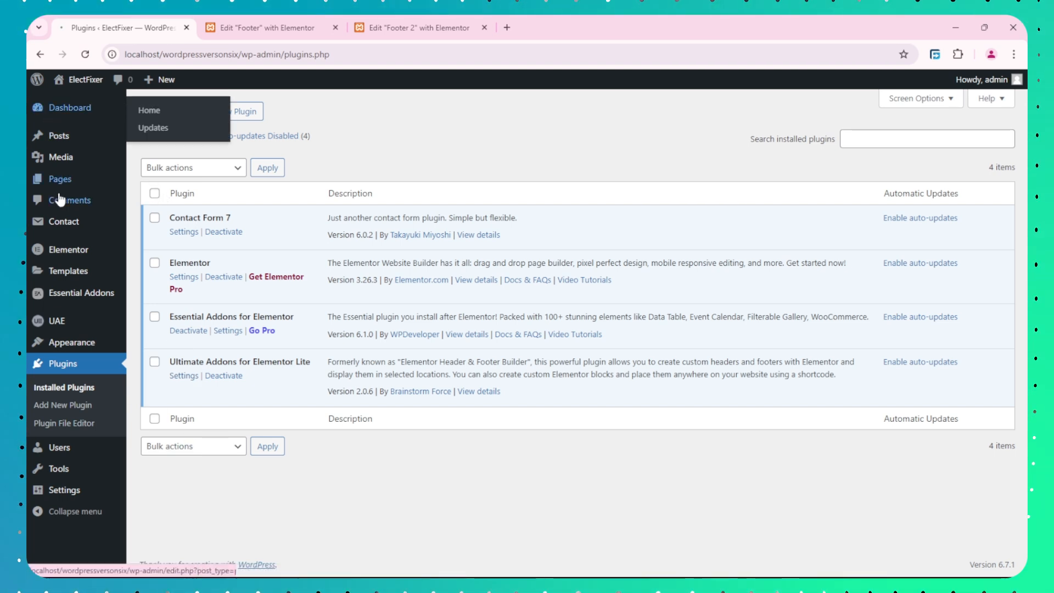
pyautogui.click(75, 237)
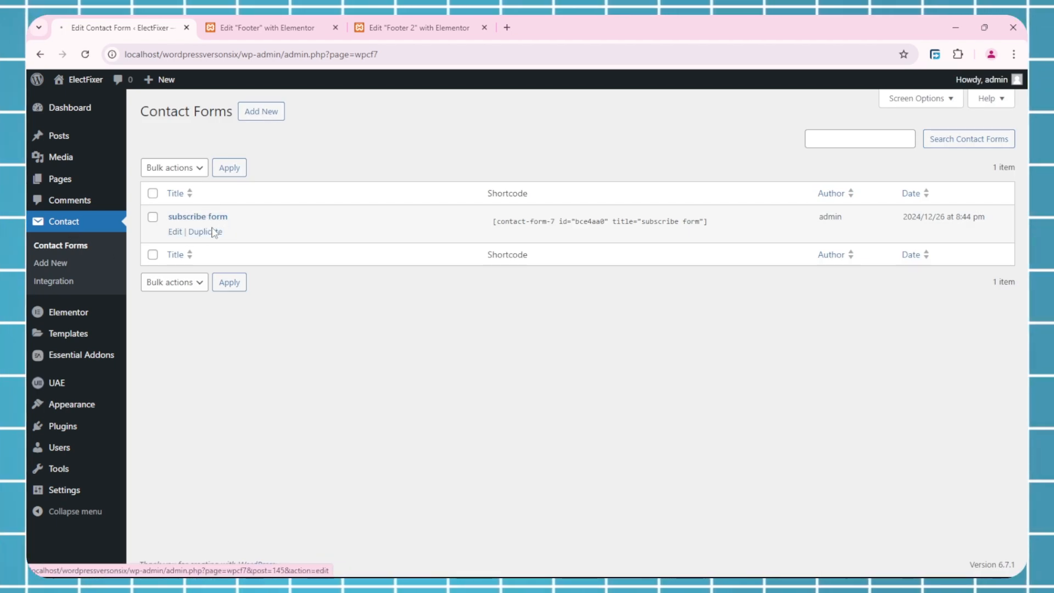
pyautogui.click(175, 232)
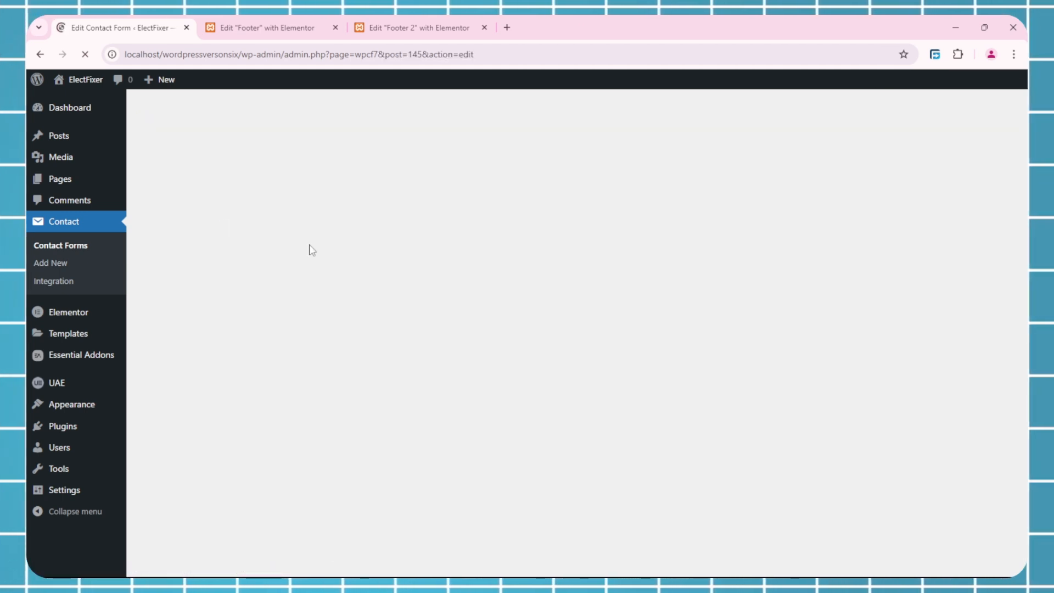
# Review the subscribe form's template code for its email field and Subscribe submit button.
pyautogui.scroll(-2, 309, 348)
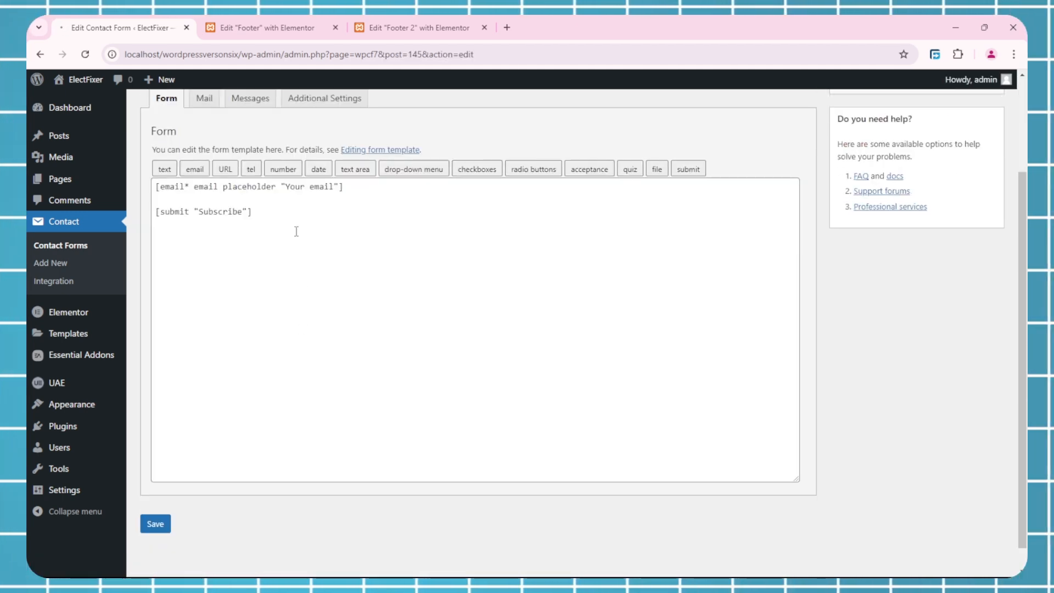
pyautogui.scroll(2, 285, 242)
pyautogui.moveTo(291, 341); pyautogui.dragTo(153, 310)
pyautogui.click(246, 364)
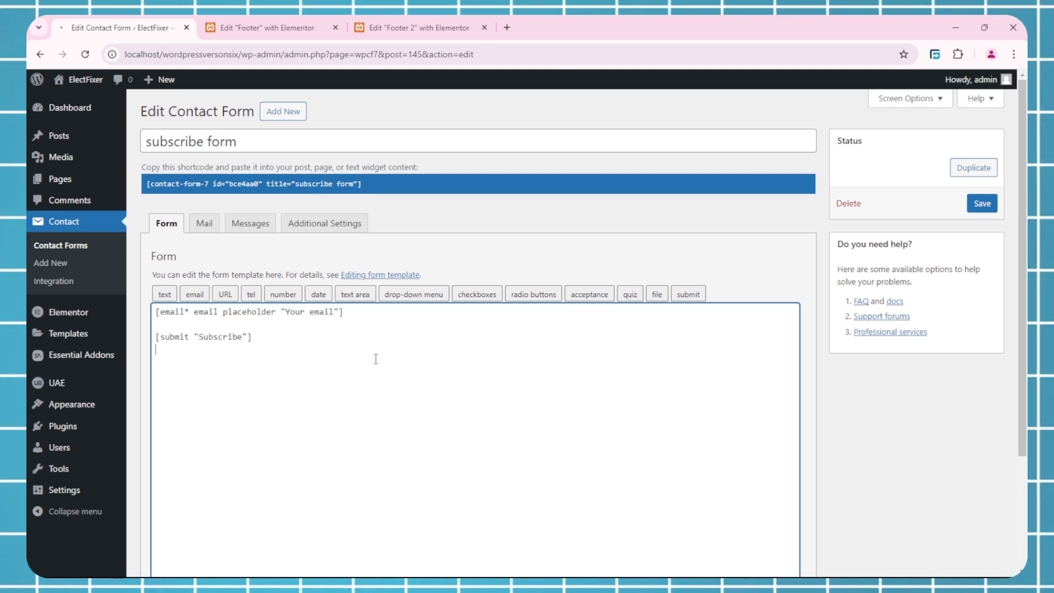
pyautogui.click(980, 204)
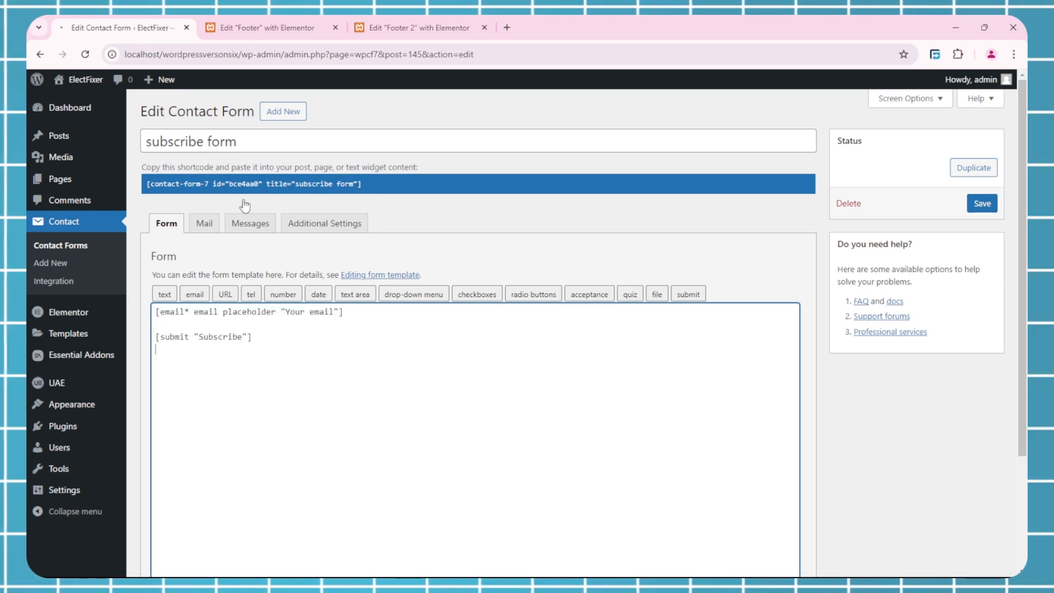
# Return to Footer 2 and search the widgets for "conta" to find a form widget for the empty fourth column.
pyautogui.click(395, 27)
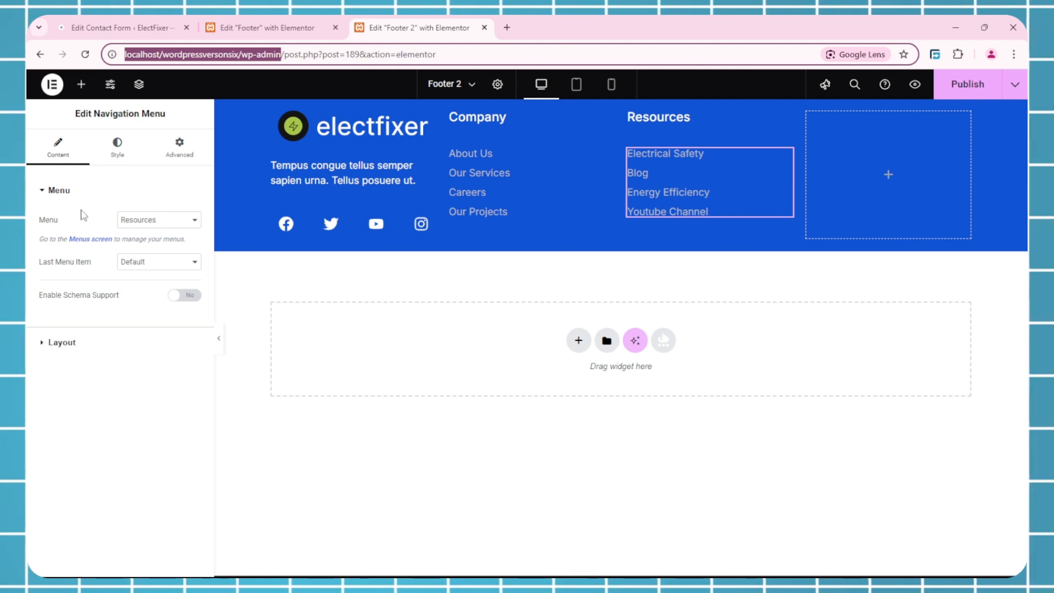
pyautogui.click(888, 181)
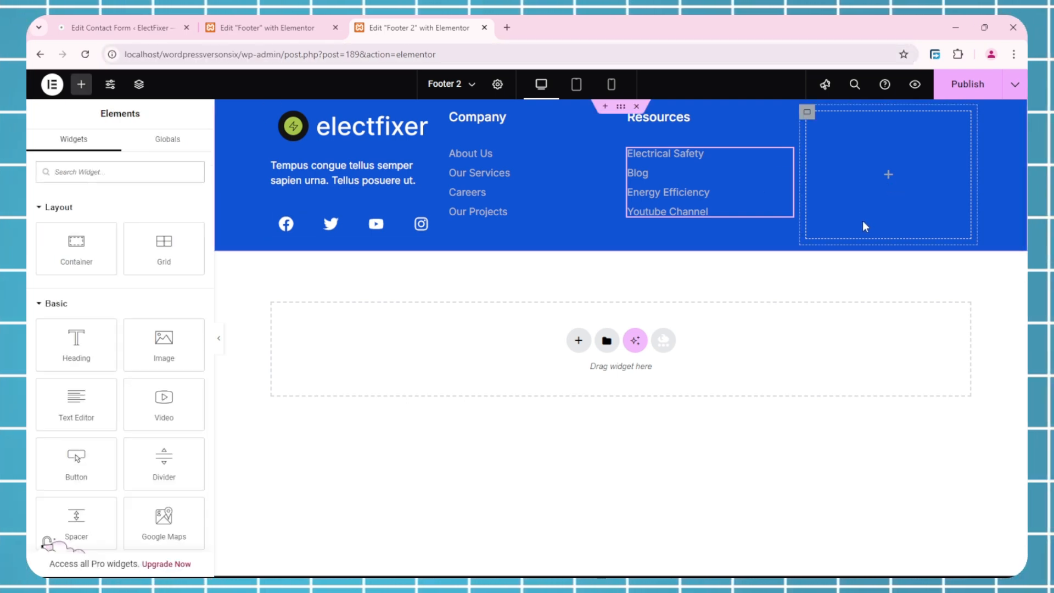
pyautogui.click(106, 172)
pyautogui.write('conta')
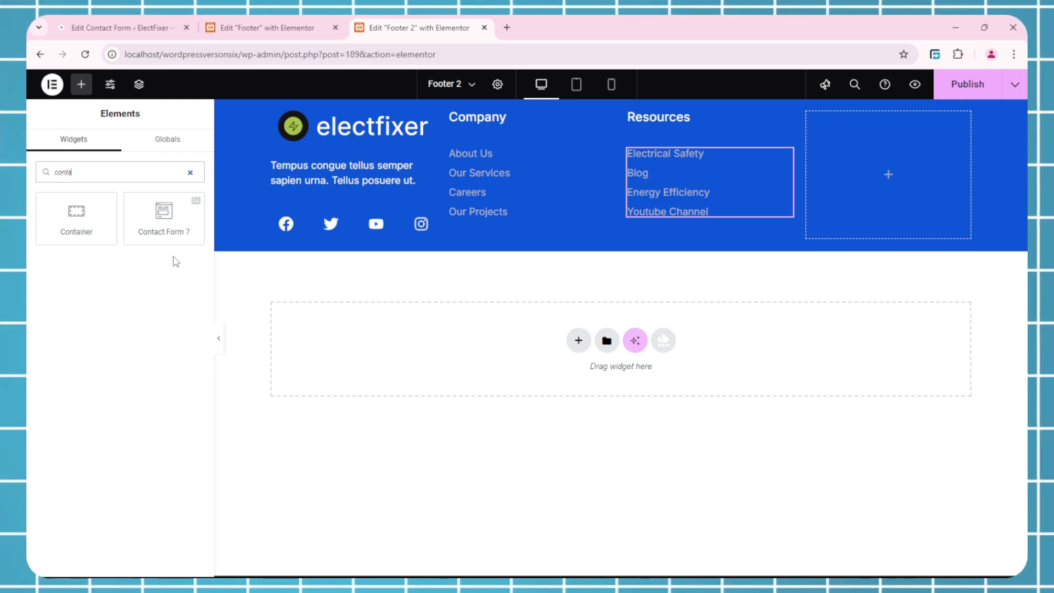
# Look over the plugin entries, including Essential Addons, in the WordPress admin and return to the Footer 2 editor.
pyautogui.click(121, 28)
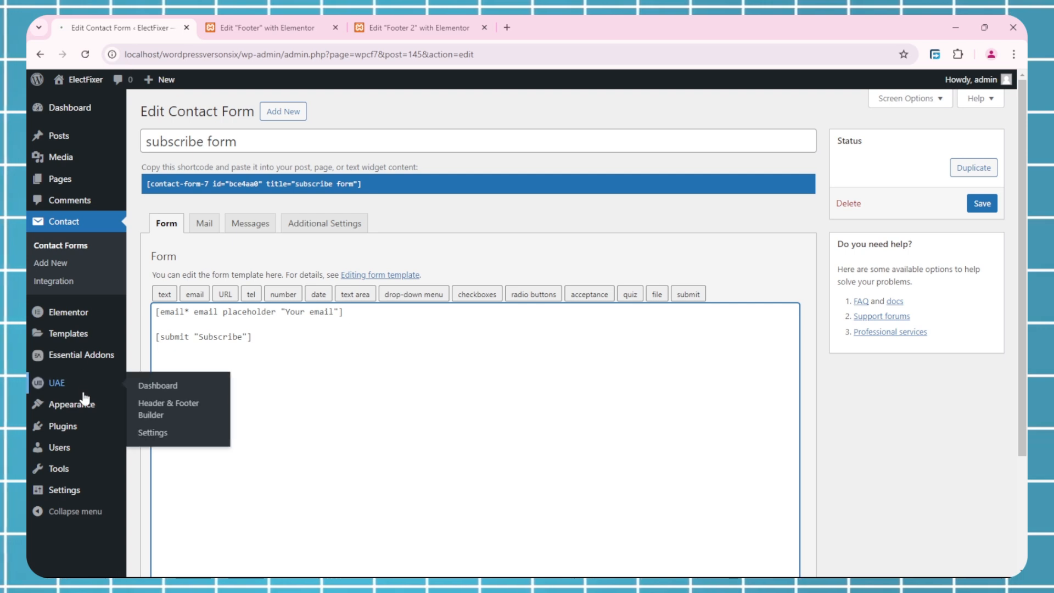
pyautogui.moveTo(88, 425)
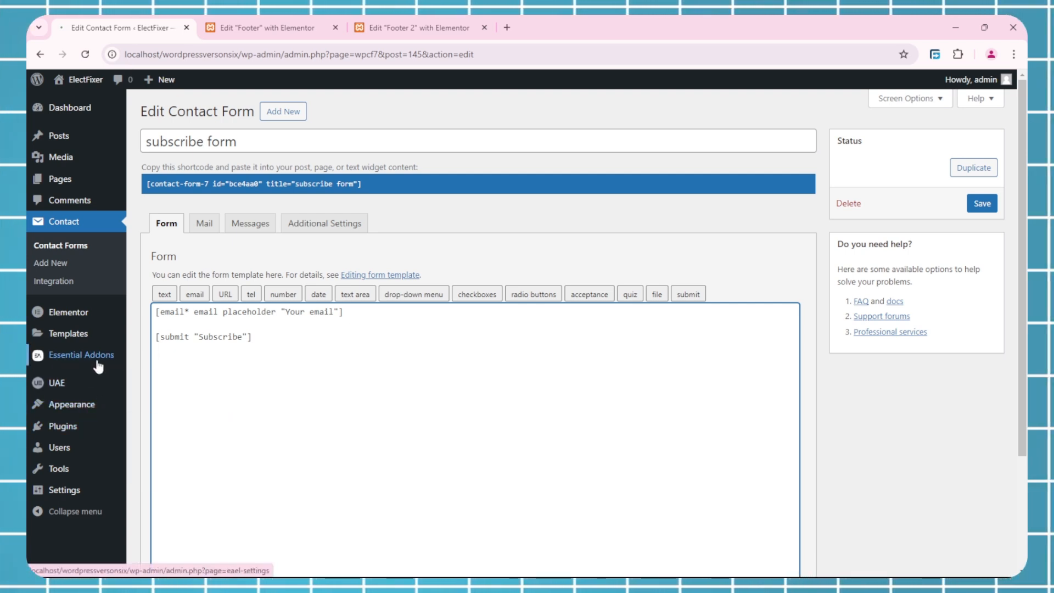
pyautogui.click(267, 27)
pyautogui.click(417, 28)
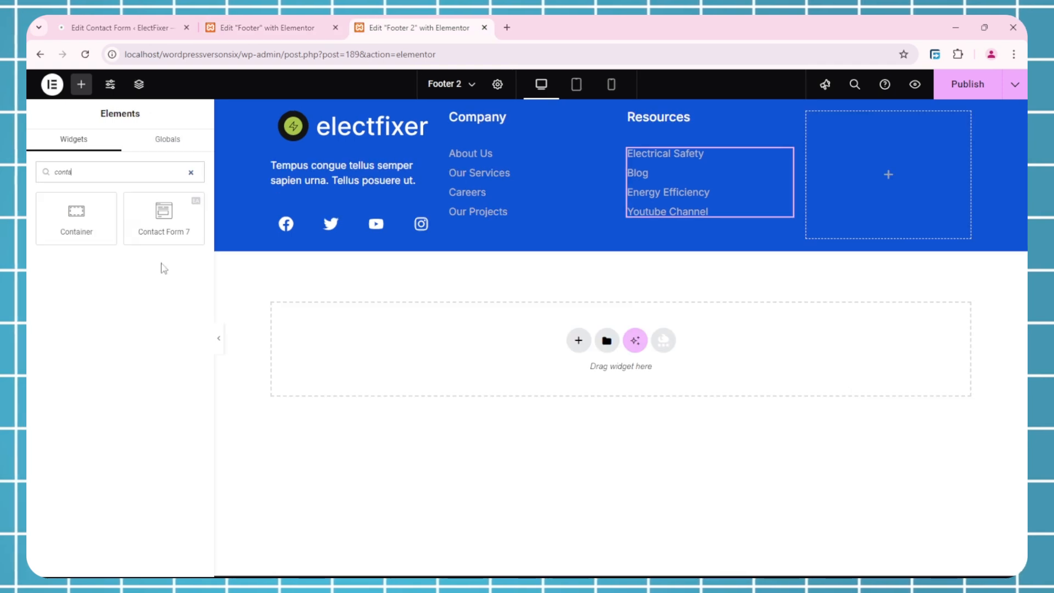
# Add a Contact Form 7 widget to the empty fourth column and paste a copy of the Company heading above it.
pyautogui.moveTo(163, 219); pyautogui.dragTo(885, 165)
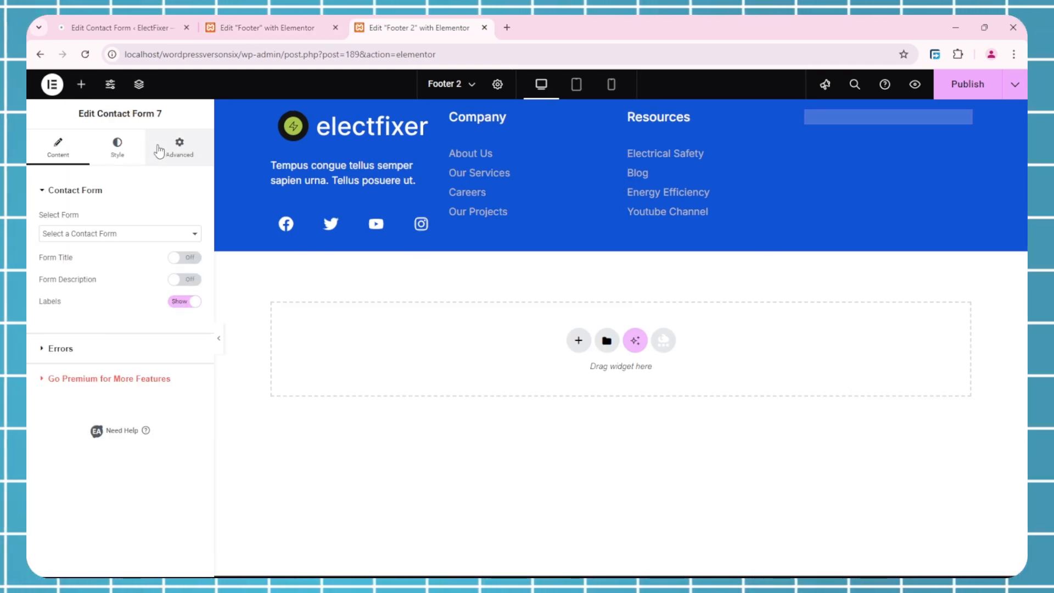
pyautogui.rightClick(522, 122)
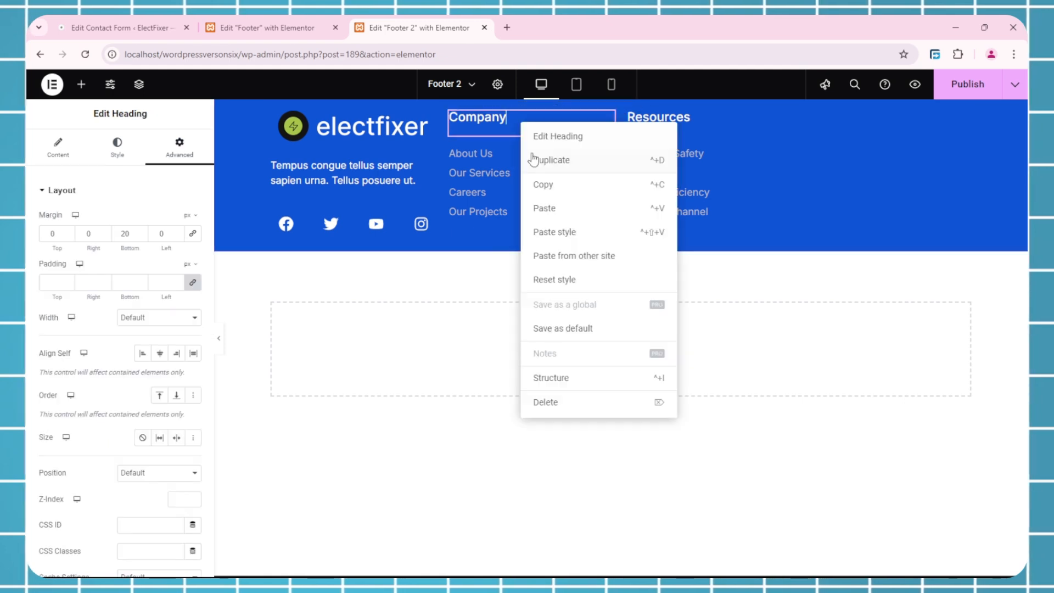
pyautogui.click(550, 189)
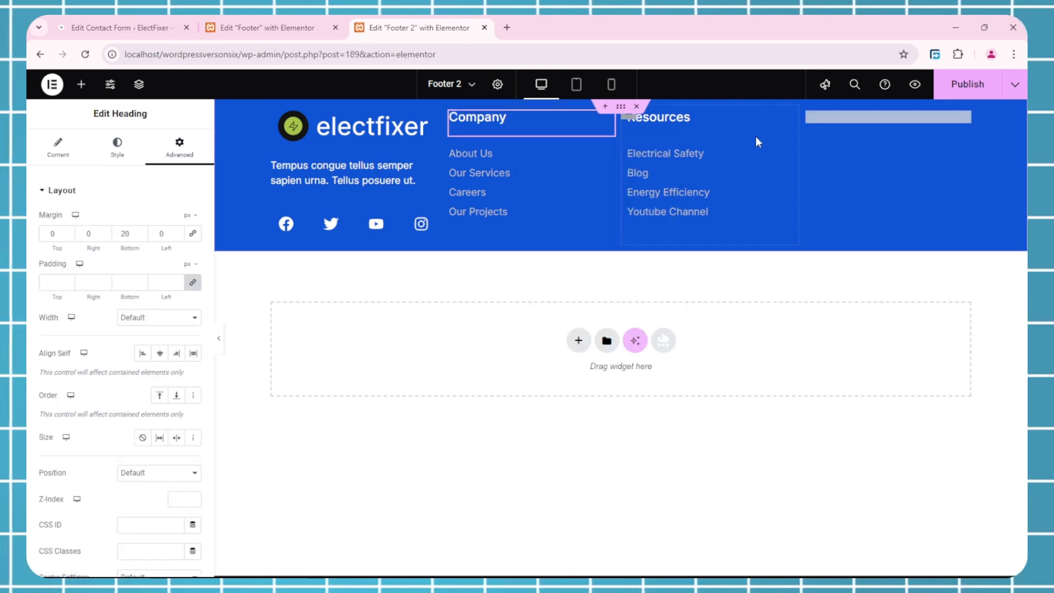
pyautogui.rightClick(837, 201)
pyautogui.click(881, 224)
# Check the fourth-column heading in the existing Footer template and rename the copied heading in Footer 2 as Subscribe.
pyautogui.click(268, 27)
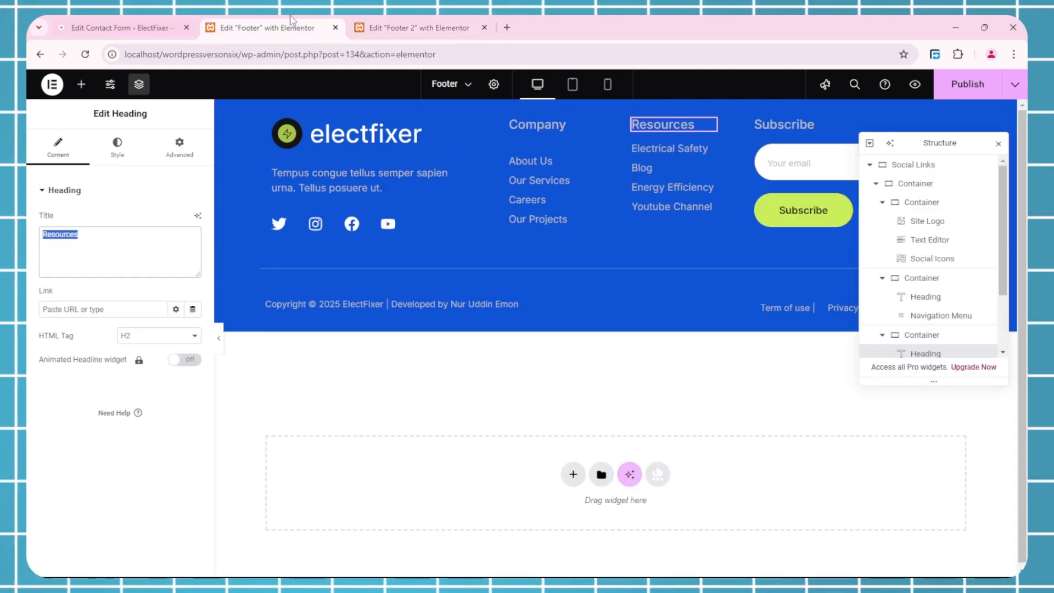
pyautogui.moveTo(935, 145); pyautogui.dragTo(614, 255)
pyautogui.click(782, 126)
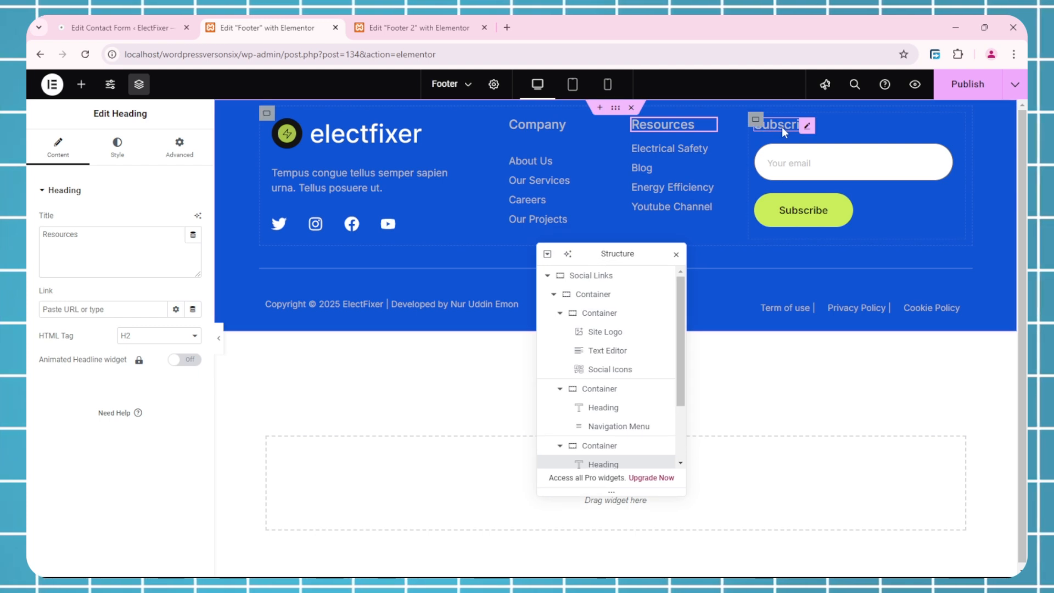
pyautogui.click(367, 24)
pyautogui.moveTo(832, 107); pyautogui.dragTo(865, 113)
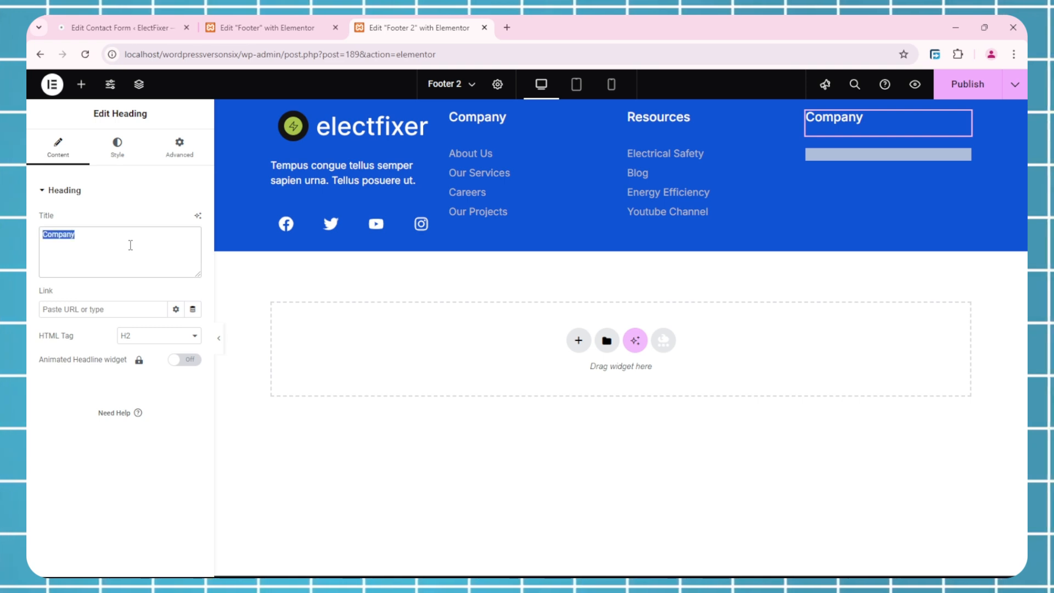
# Assign the subscribe form to the Contact Form 7 widget under the Subscribe heading.
pyautogui.click(840, 154)
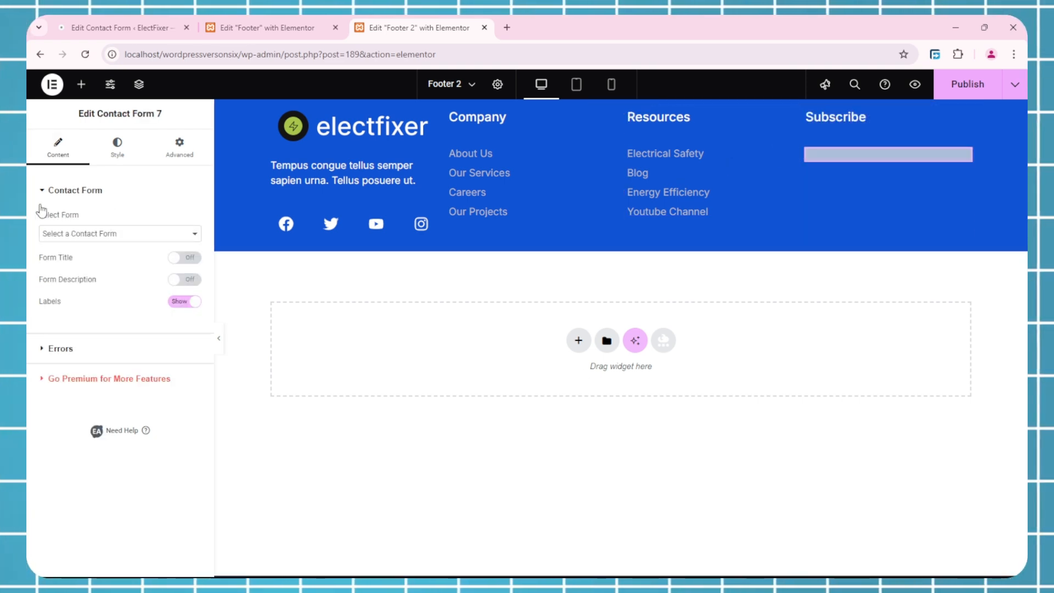
pyautogui.click(74, 235)
pyautogui.click(81, 265)
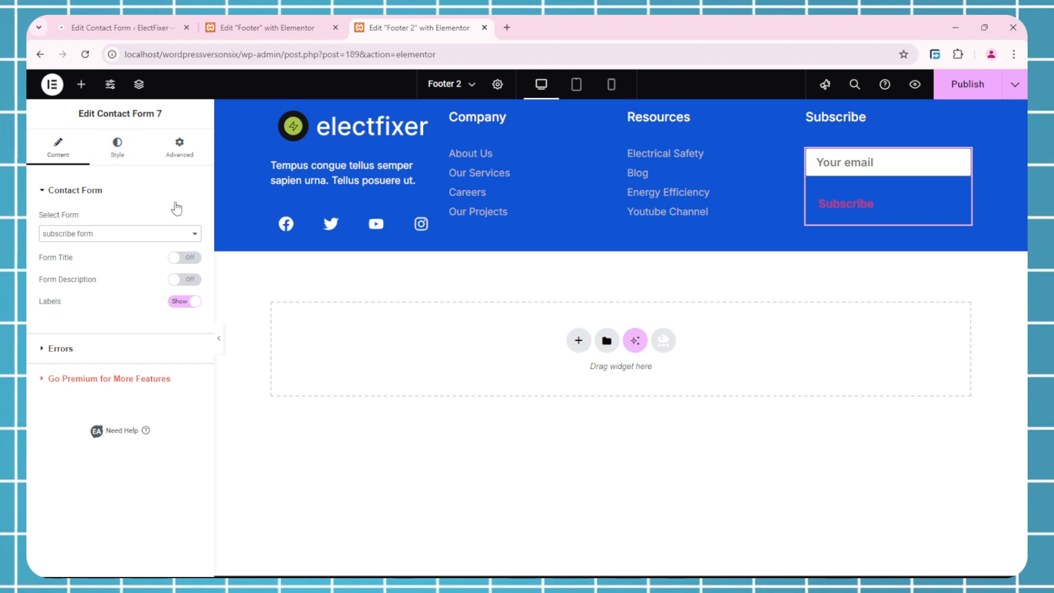
# Compare the form's input styling with the existing Footer template and set the input and textarea background colour to #FFFFFF.
pyautogui.click(130, 142)
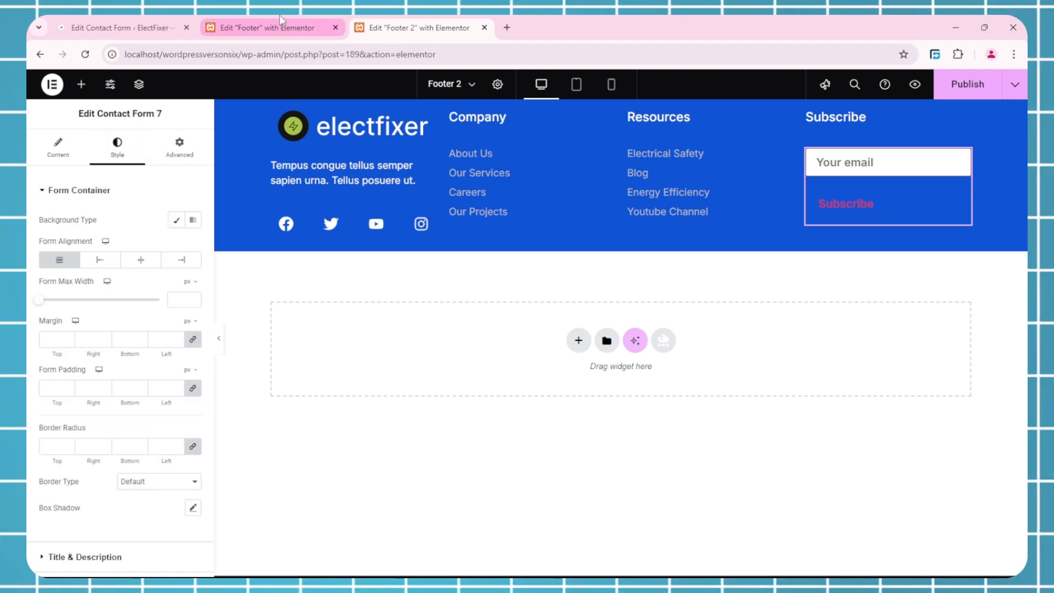
pyautogui.click(280, 24)
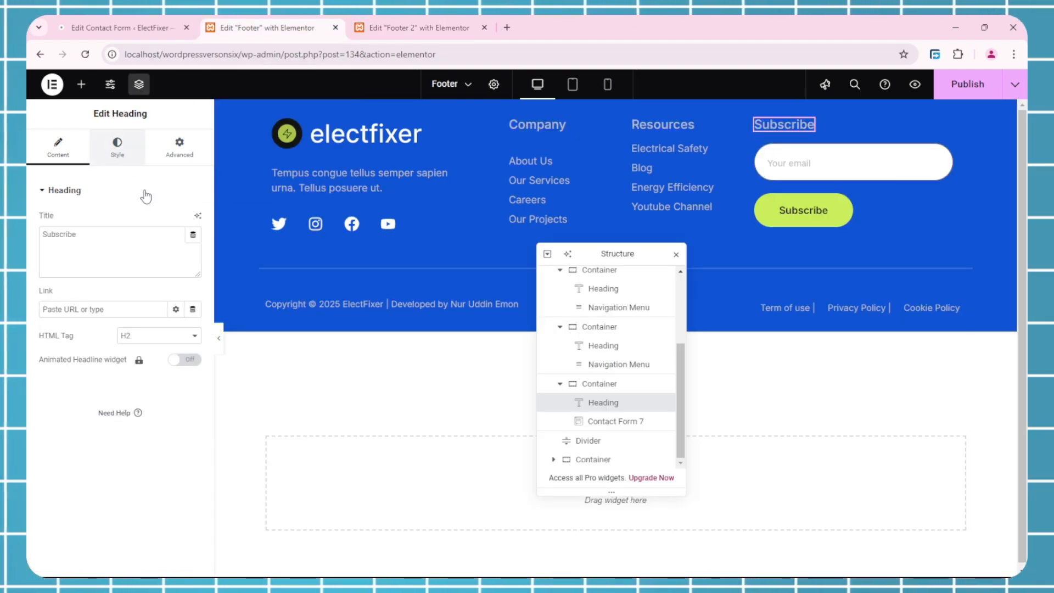
pyautogui.click(418, 27)
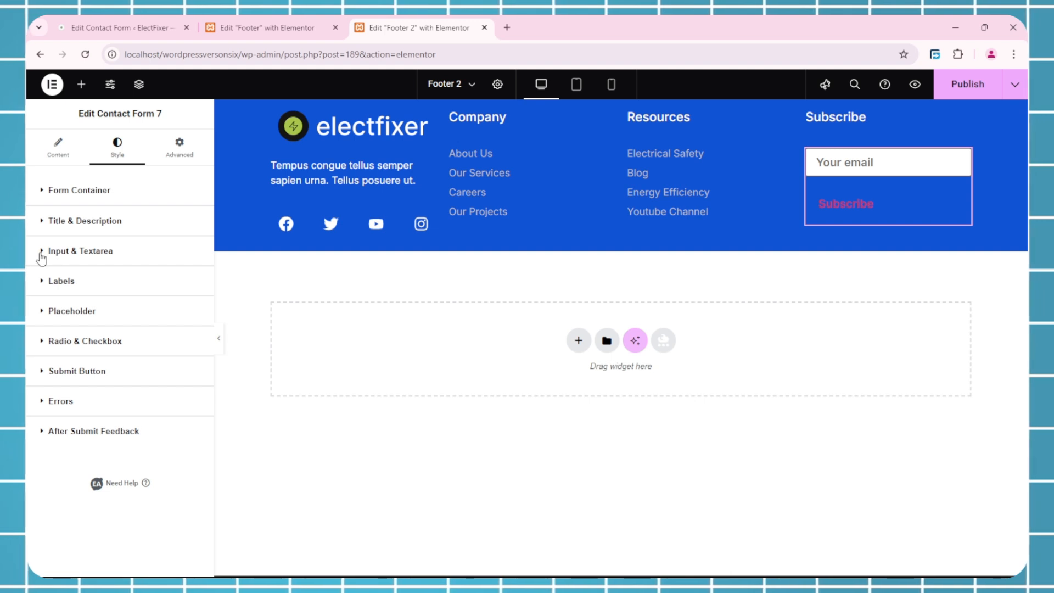
pyautogui.click(80, 251)
pyautogui.click(285, 28)
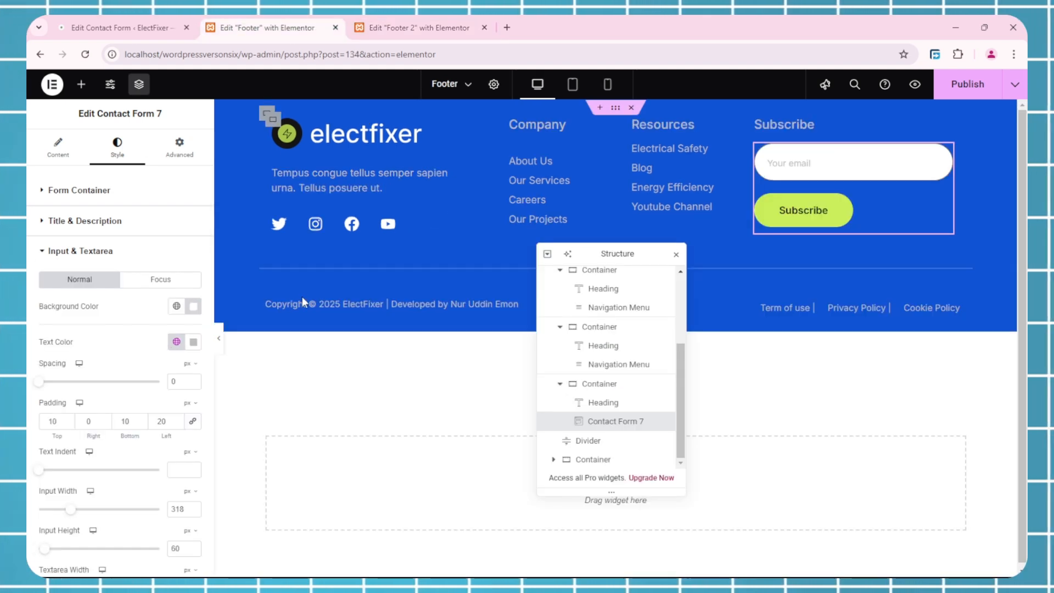
pyautogui.click(413, 25)
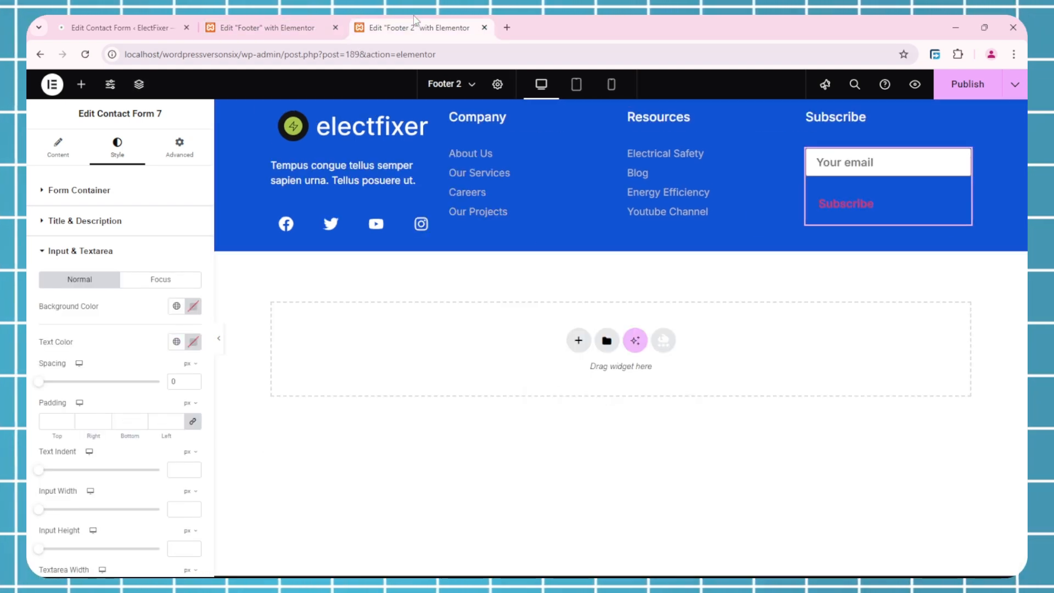
pyautogui.click(193, 308)
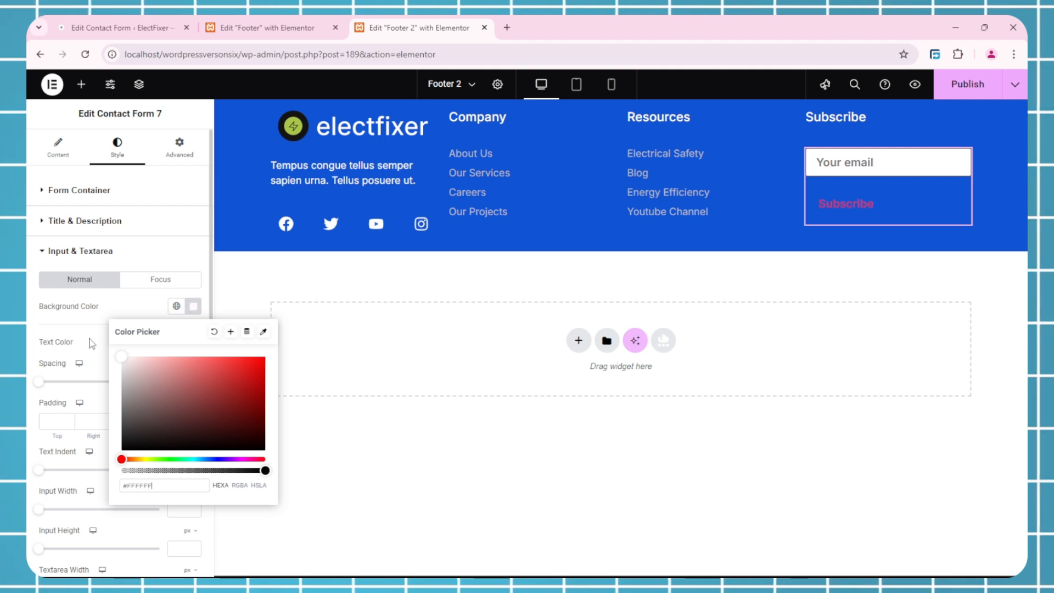
pyautogui.click(48, 316)
# Check the input text colour in the existing Footer template and open the global colours for the same setting in Footer 2.
pyautogui.click(263, 27)
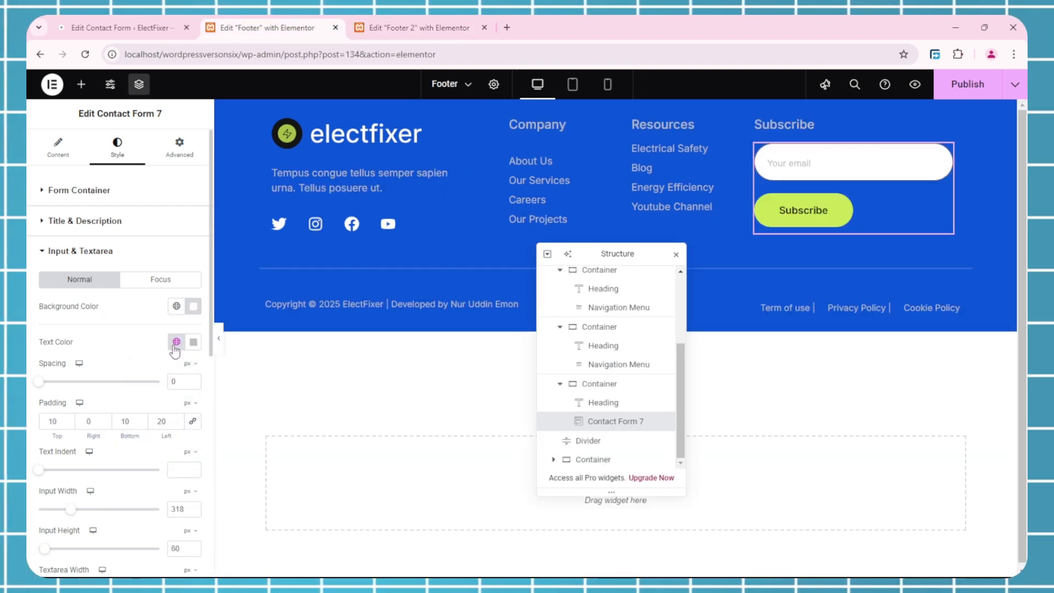
pyautogui.click(351, 23)
pyautogui.click(176, 341)
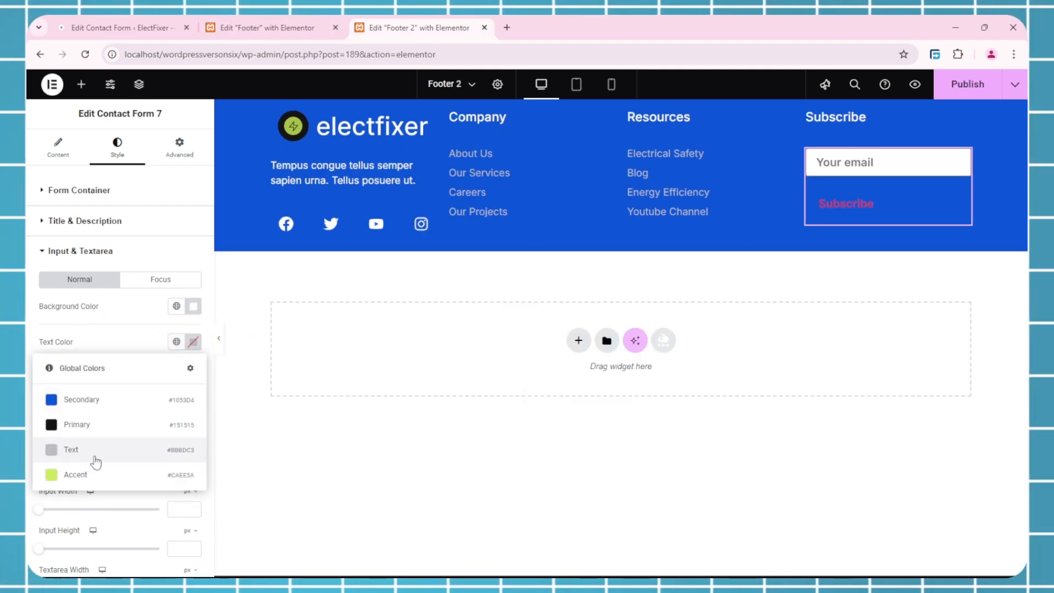
# Set the email input's text color to the global Text color and its padding to 10, 0, 10 and 20 px, matching the original Footer.
pyautogui.click(99, 458)
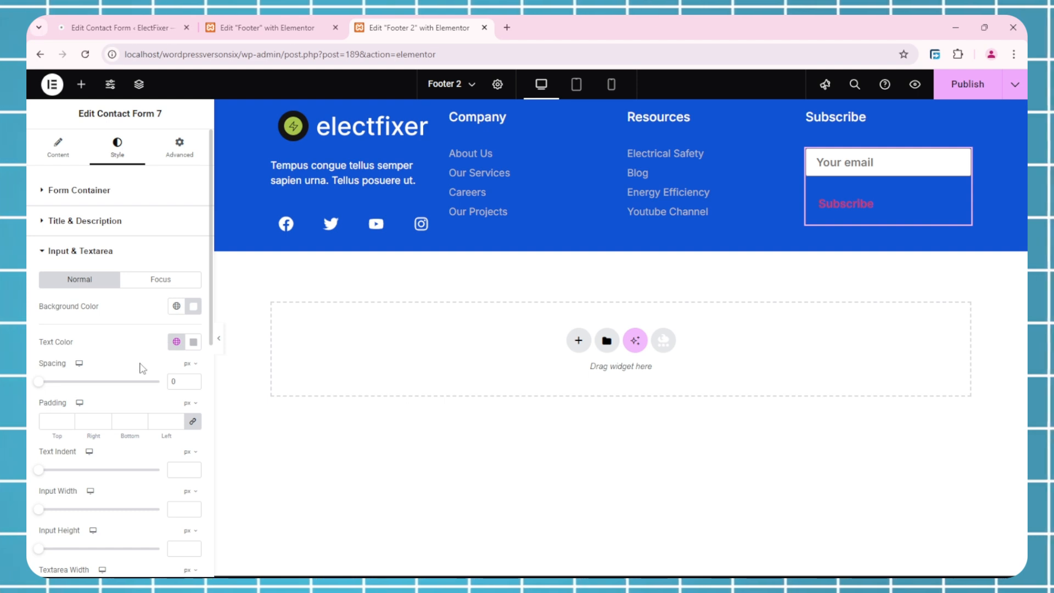
pyautogui.scroll(-1, 141, 350)
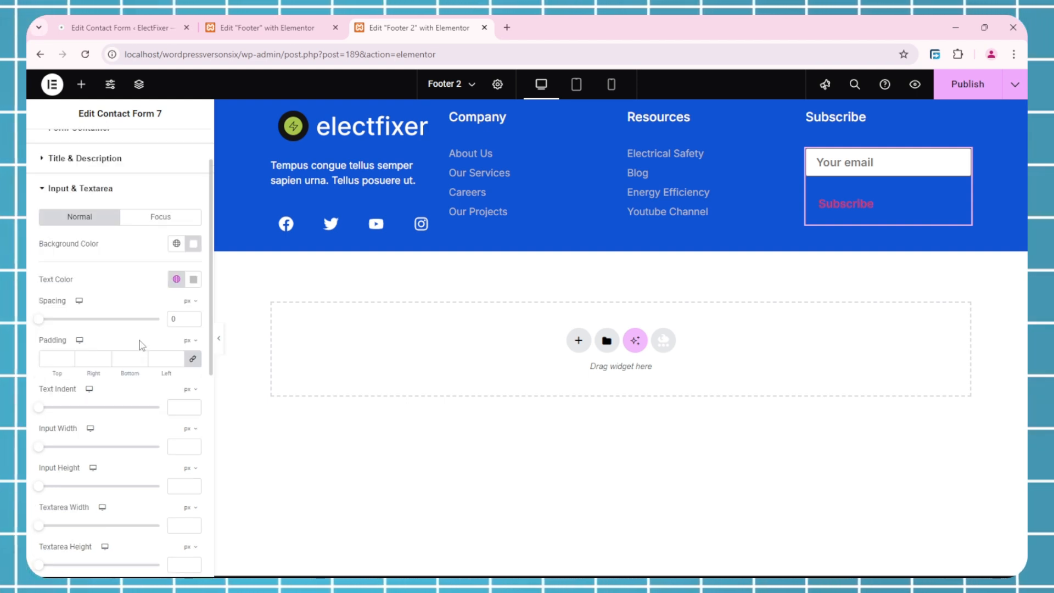
pyautogui.click(285, 29)
pyautogui.scroll(-2, 132, 398)
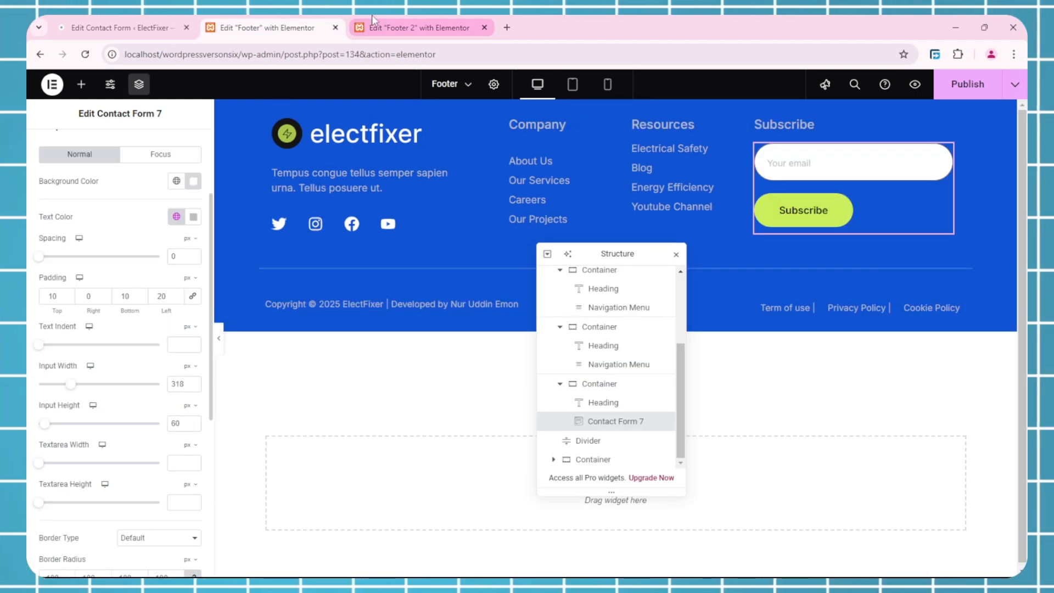
pyautogui.click(423, 28)
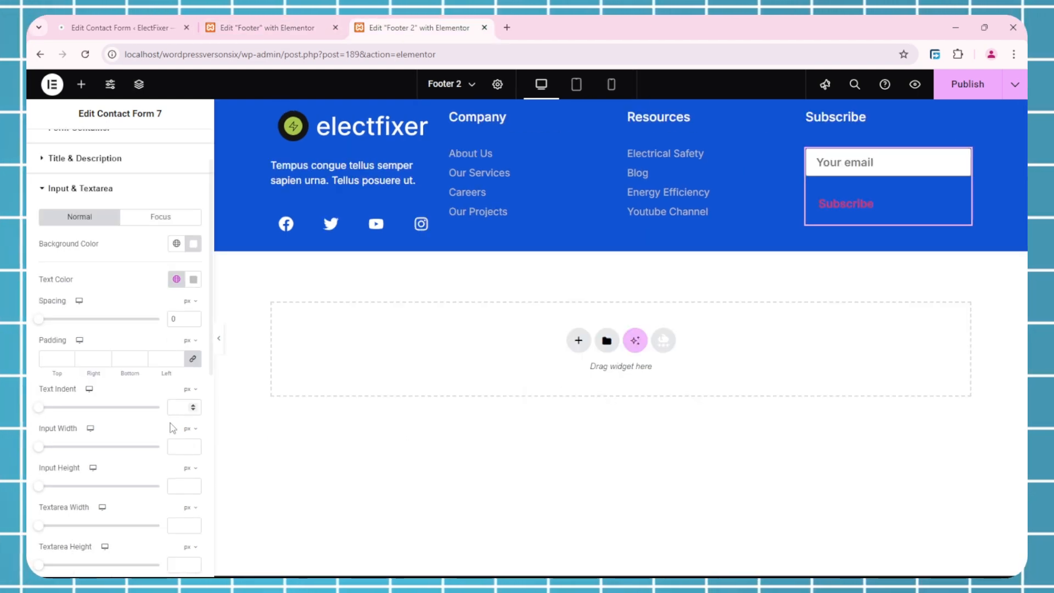
pyautogui.click(261, 27)
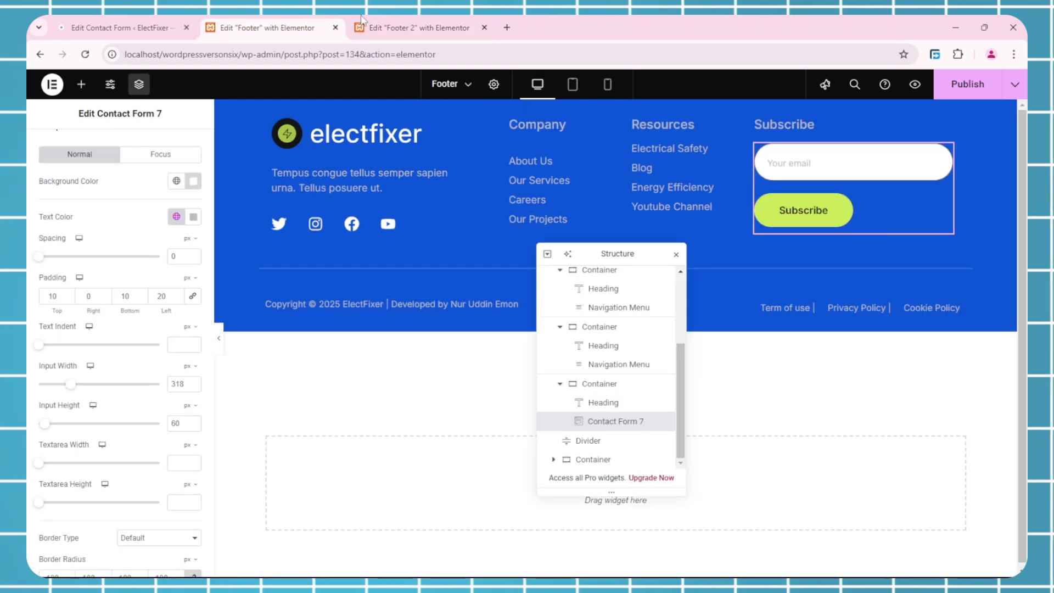
pyautogui.click(424, 19)
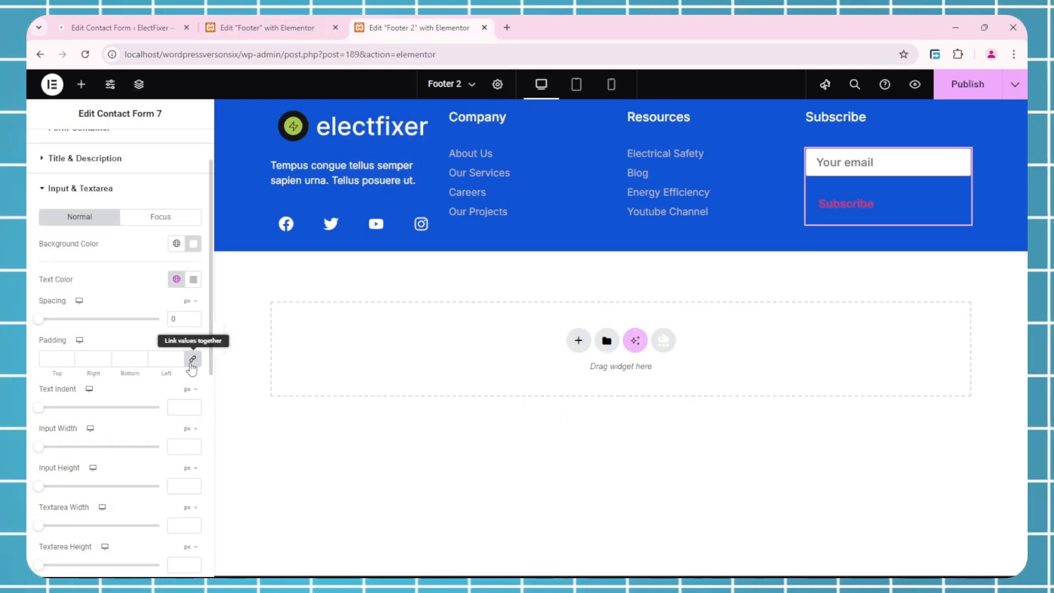
pyautogui.click(193, 358)
pyautogui.write('10')
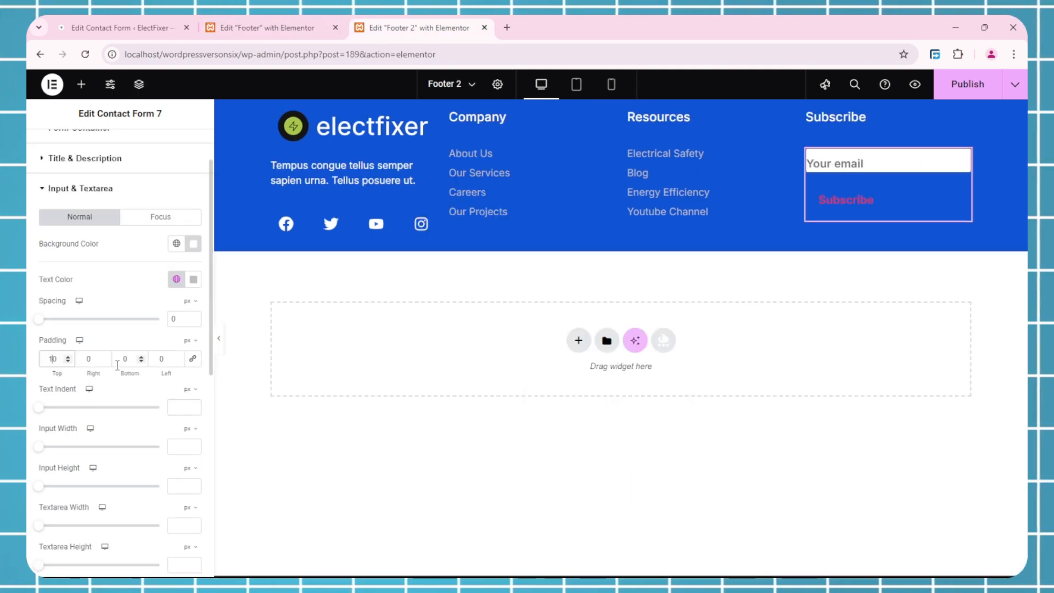
pyautogui.write('1')
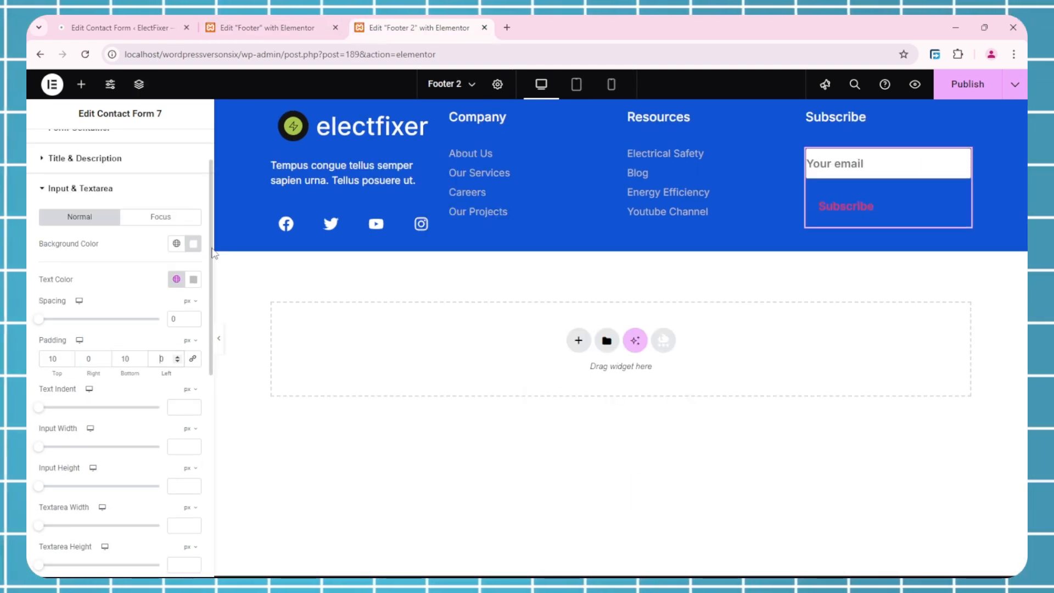
pyautogui.write('2')
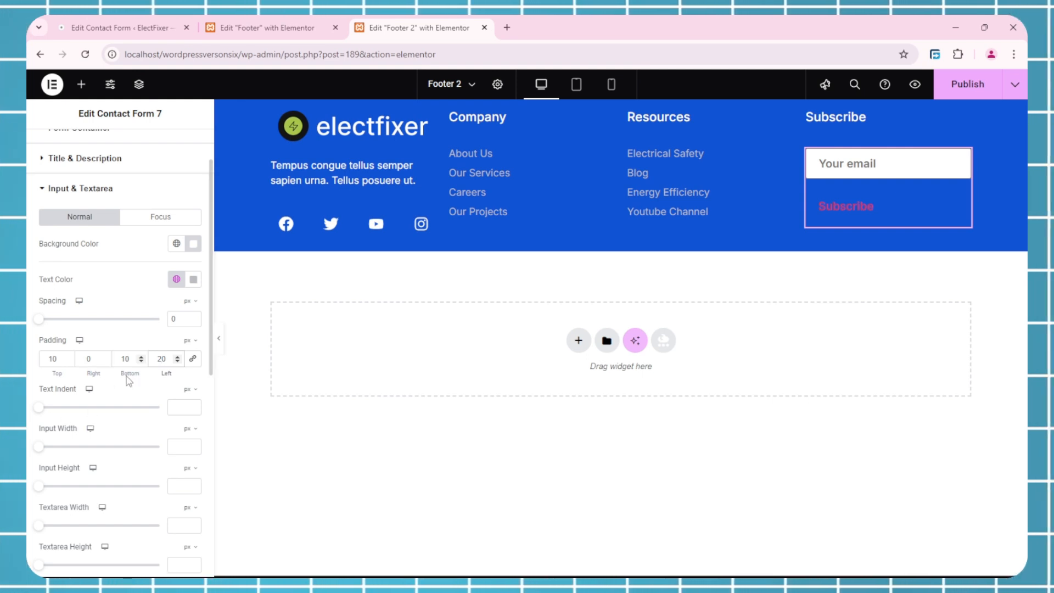
# Switch to the Figma design and inspect the Subscribe email field's dimensions and its placeholder text properties.
pyautogui.click(307, 21)
pyautogui.click(431, 25)
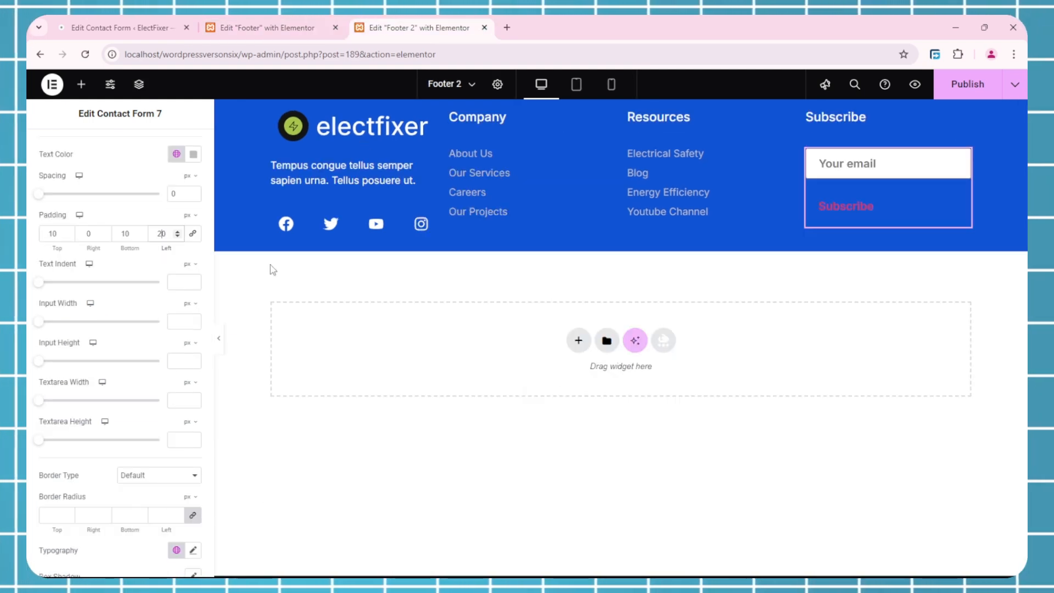
pyautogui.press('super+Tab')
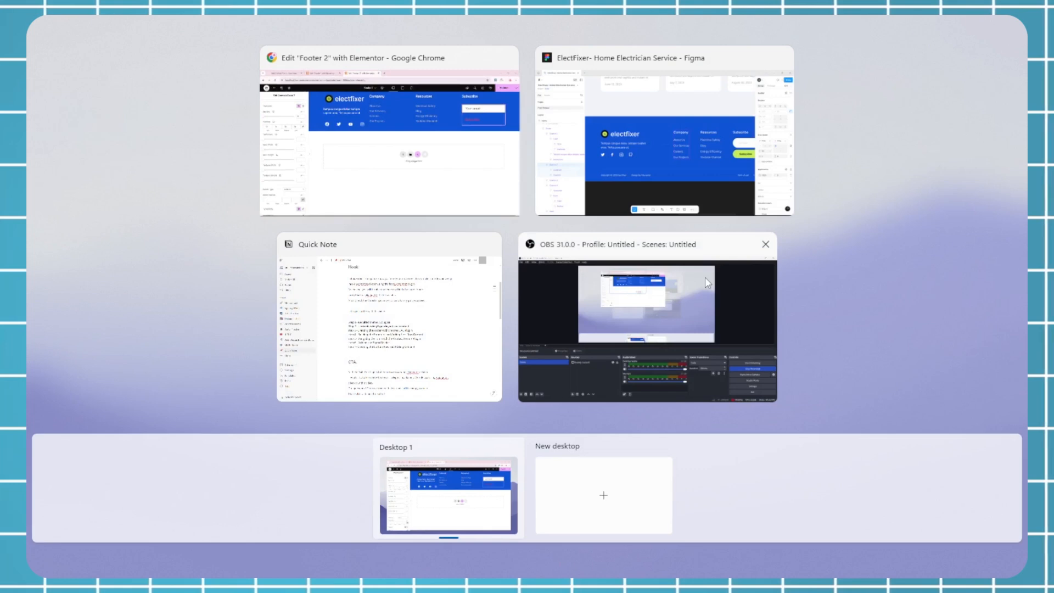
pyautogui.click(716, 119)
pyautogui.hscroll(5, 739, 393)
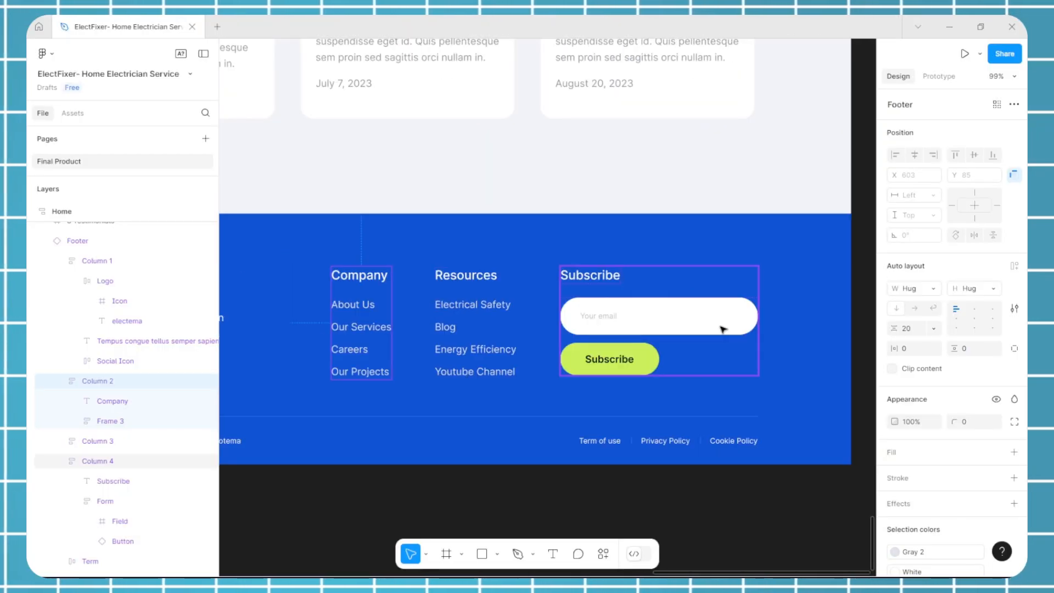
pyautogui.click(723, 328)
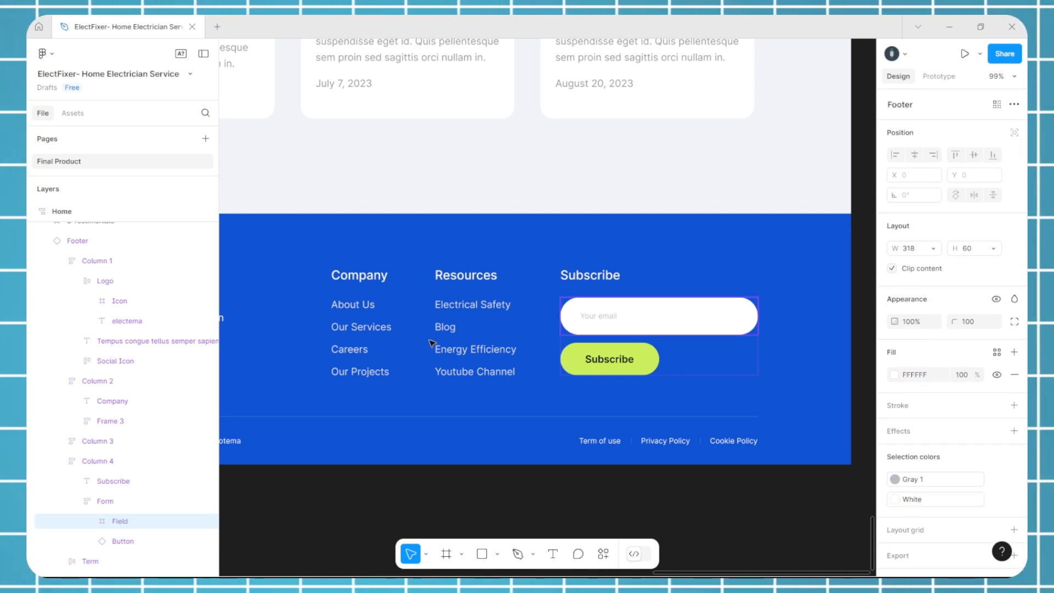
pyautogui.press('Return')
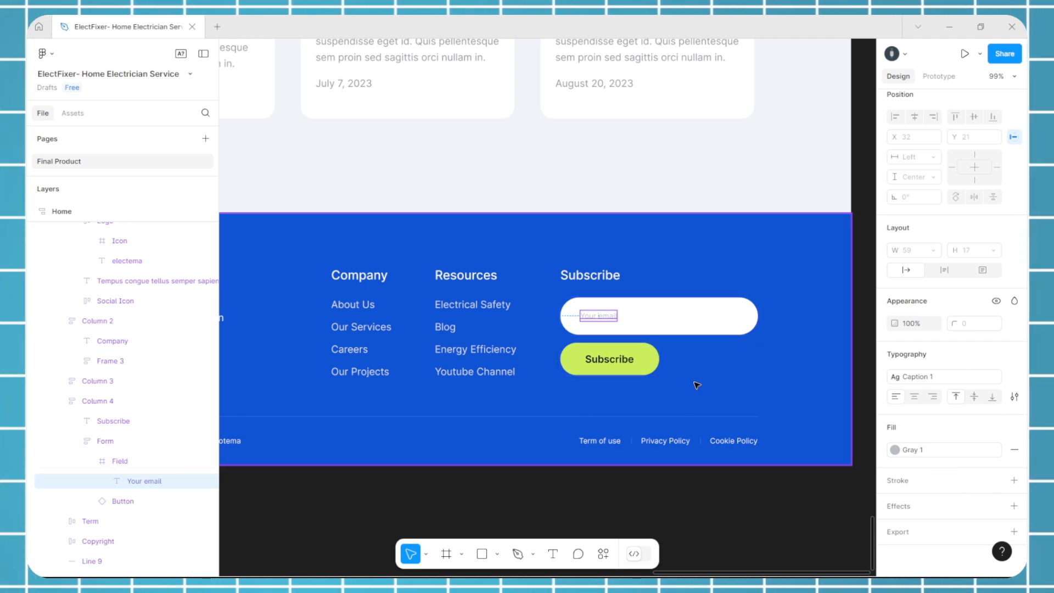
pyautogui.press('super+Tab')
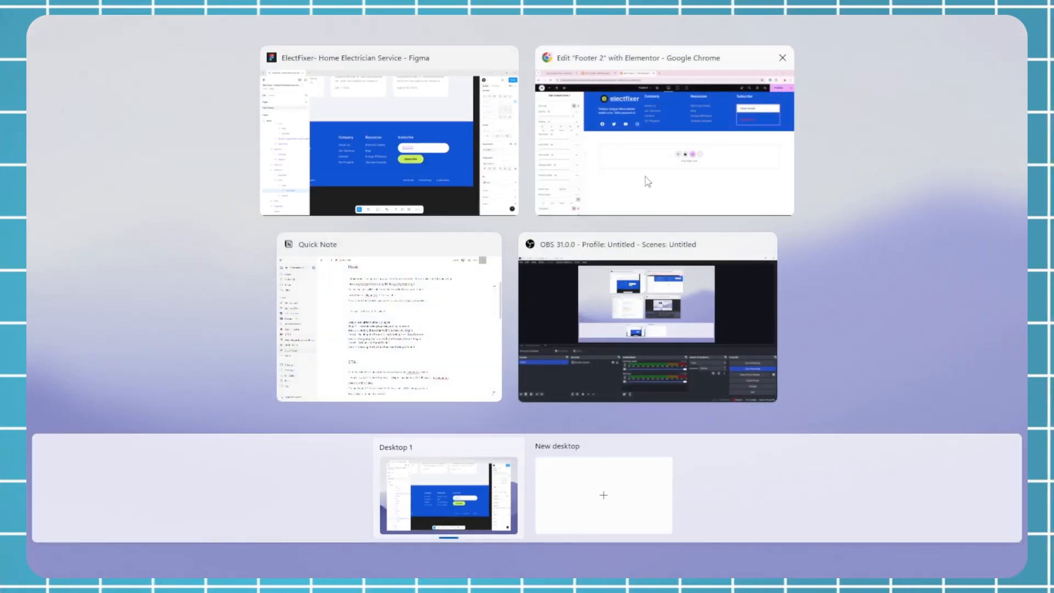
# Switch back to Footer 2 in Chrome and set the form's input width to 318 px and input height to 60 px.
pyautogui.click(644, 176)
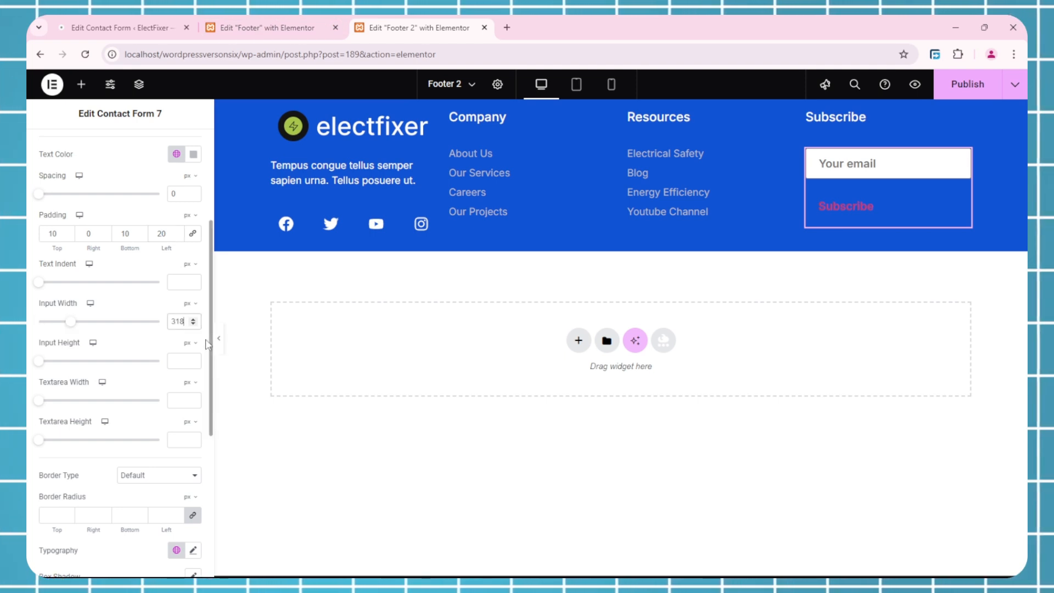
pyautogui.click(287, 16)
pyautogui.click(414, 22)
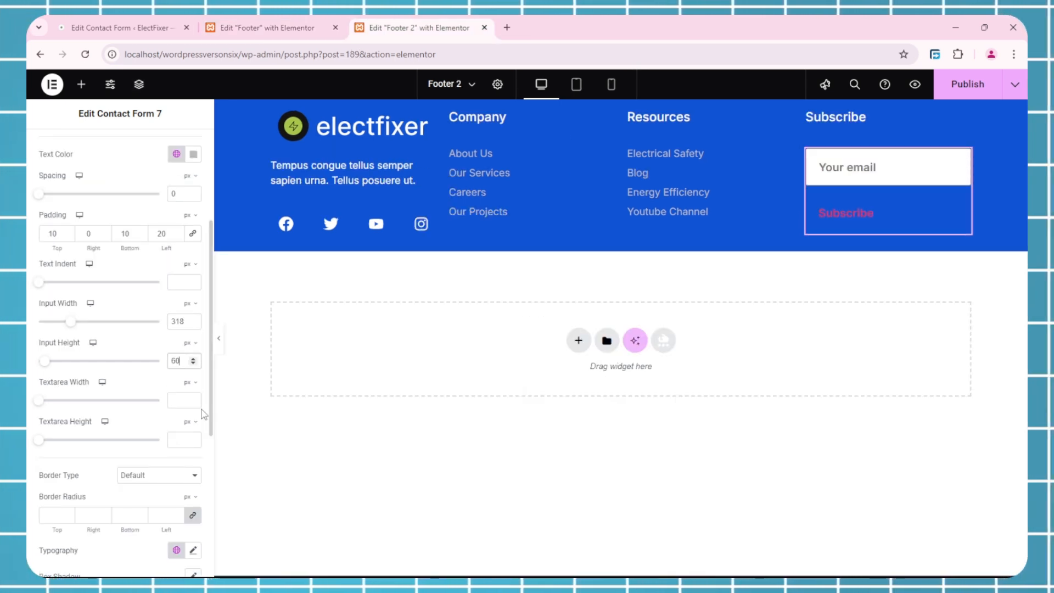
# Set the email input's border radius to 100 px on all corners, following the original Footer.
pyautogui.scroll(-2, 110, 440)
pyautogui.click(320, 22)
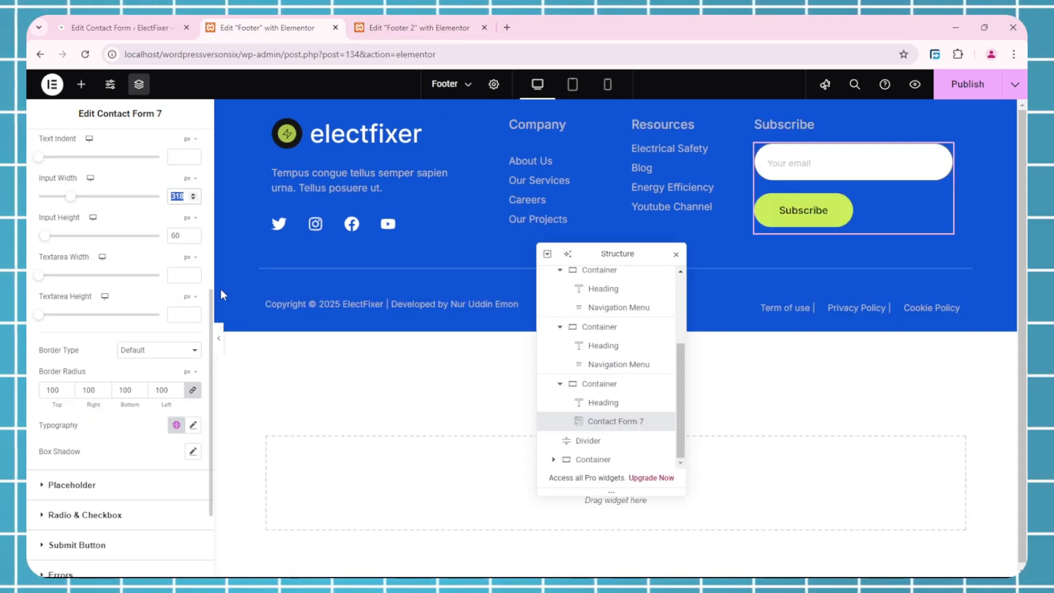
pyautogui.click(483, 14)
pyautogui.click(277, 21)
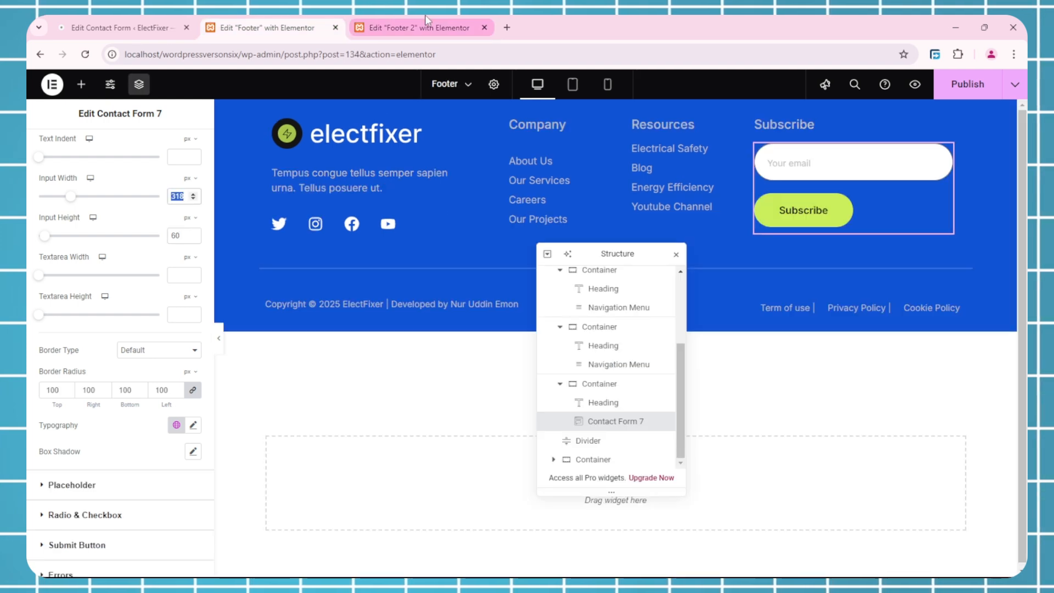
pyautogui.click(418, 23)
pyautogui.click(52, 390)
pyautogui.write('100')
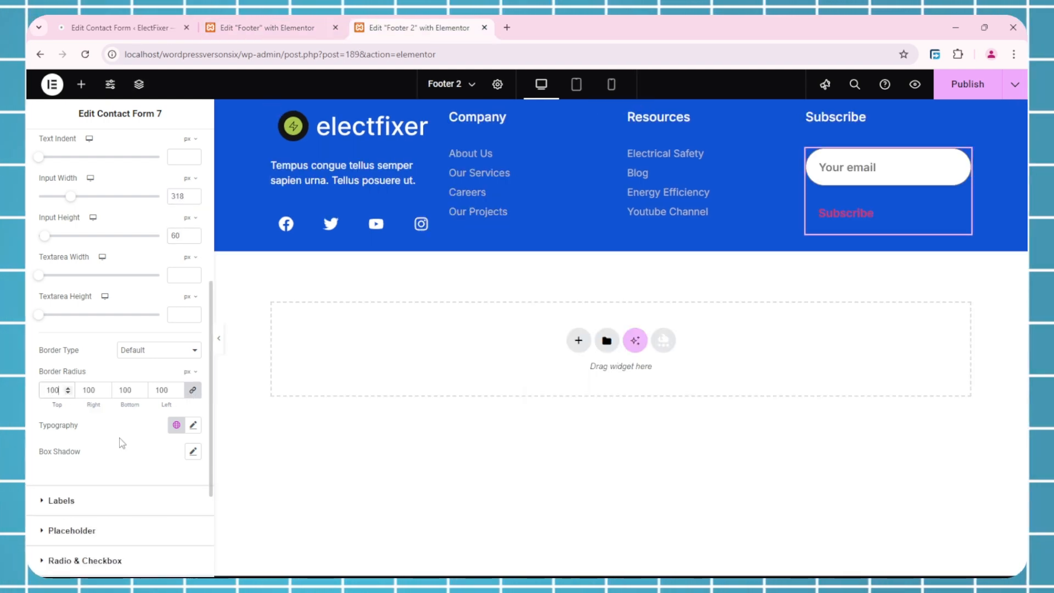
# Set the form's placeholder text color to the global Text color, as in the original Footer.
pyautogui.scroll(-2, 133, 475)
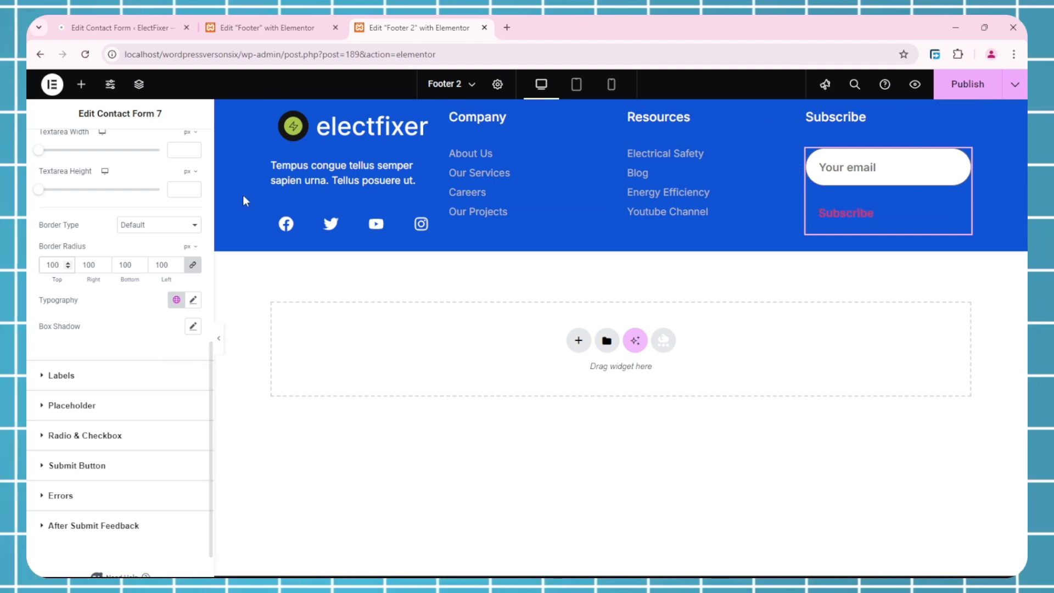
pyautogui.hotkey('ctrl', 'pageup')
pyautogui.hotkey('ctrl', 'pagedown')
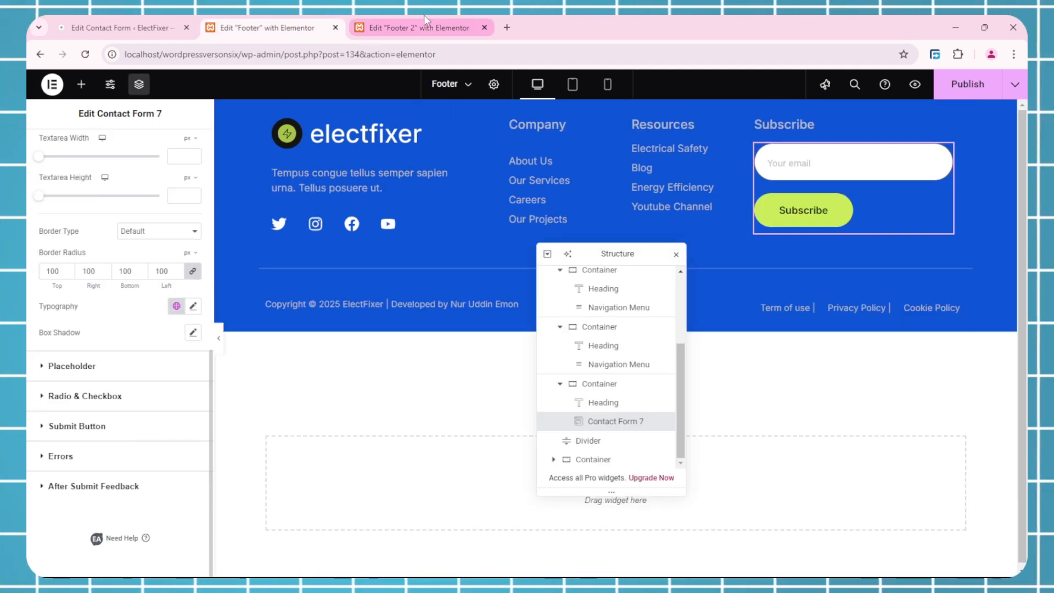
pyautogui.click(82, 313)
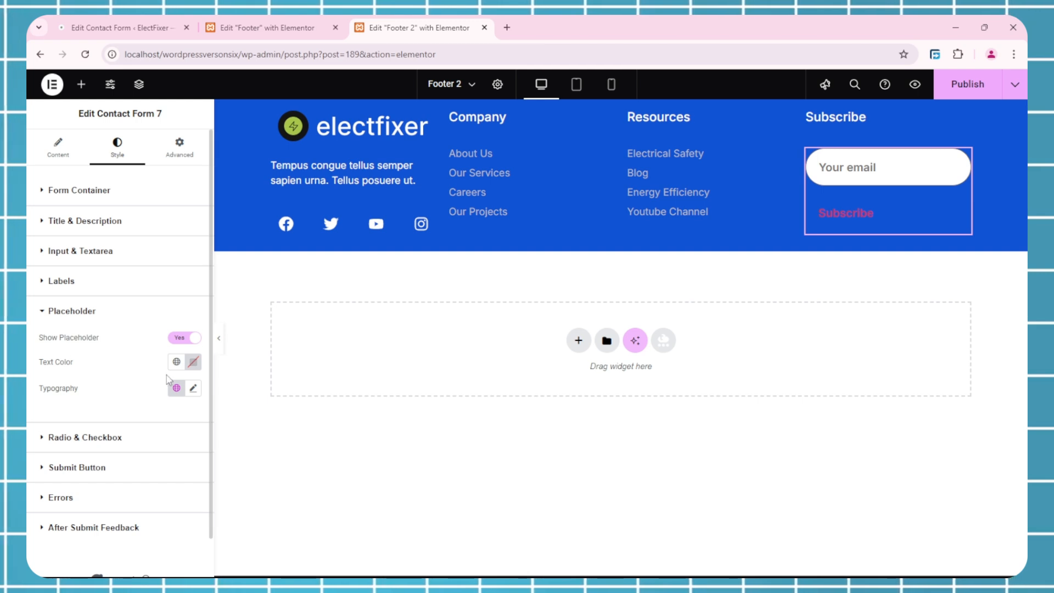
pyautogui.click(176, 362)
pyautogui.hotkey('ctrl', 'pageup')
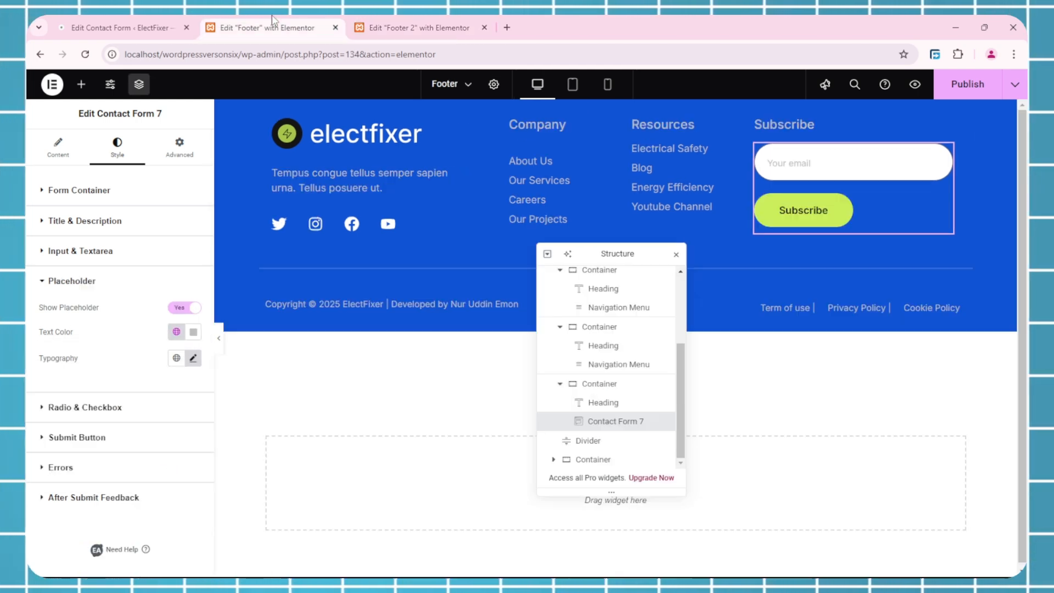
pyautogui.click(409, 20)
pyautogui.click(78, 469)
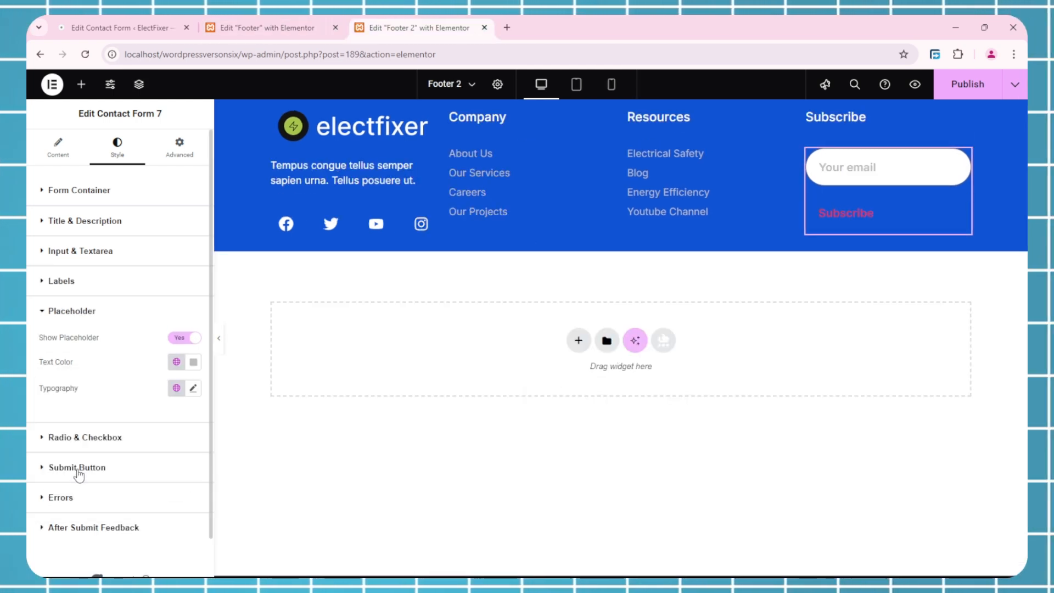
# Set the placeholder typography to 14 px size and 400 (Normal) weight, matching the original Footer.
pyautogui.click(251, 28)
pyautogui.click(412, 27)
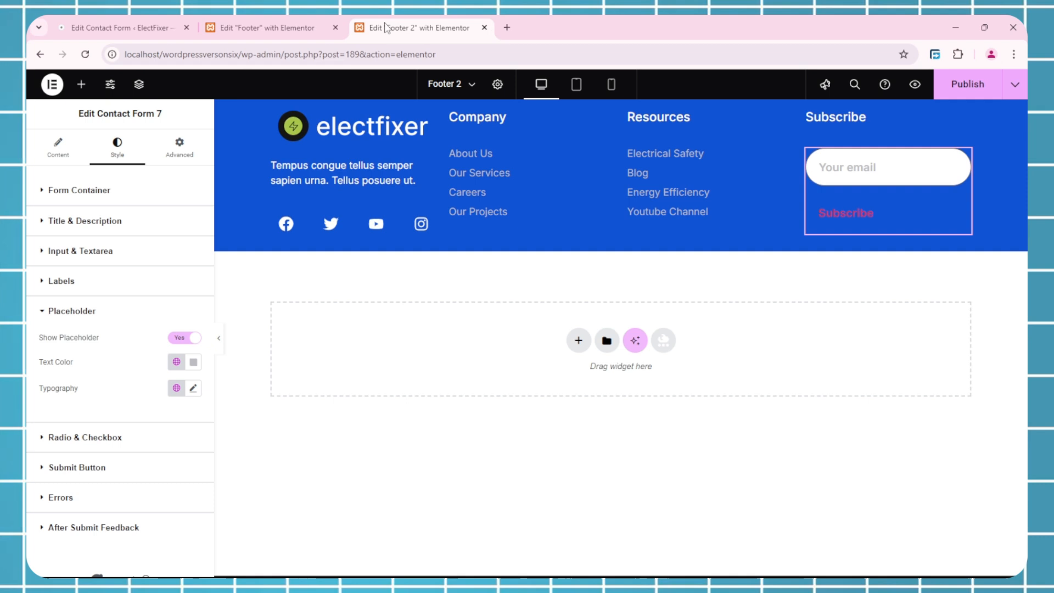
pyautogui.click(192, 388)
pyautogui.click(267, 27)
pyautogui.click(193, 358)
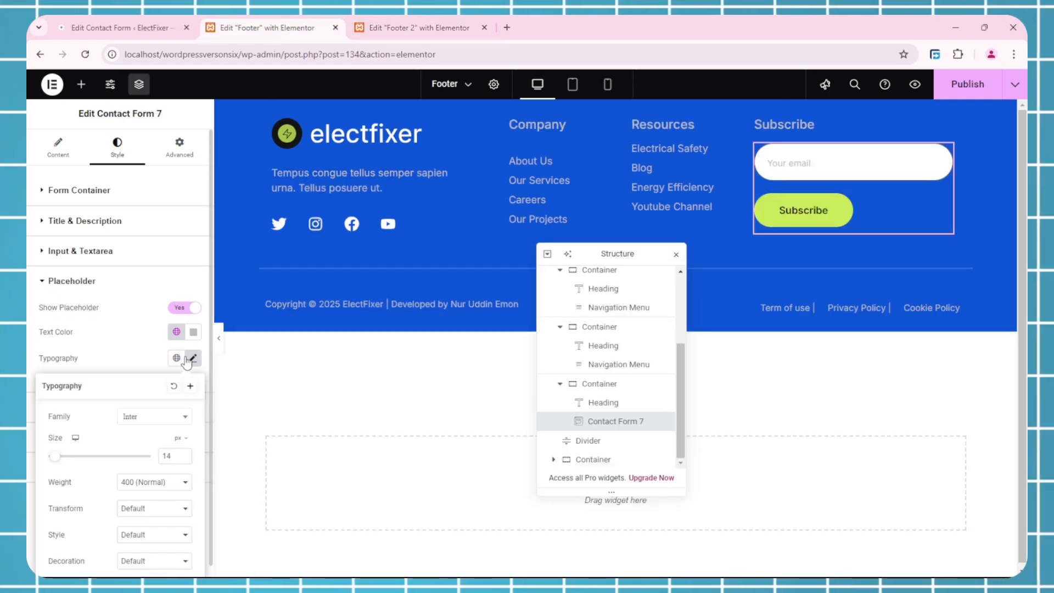
pyautogui.click(373, 23)
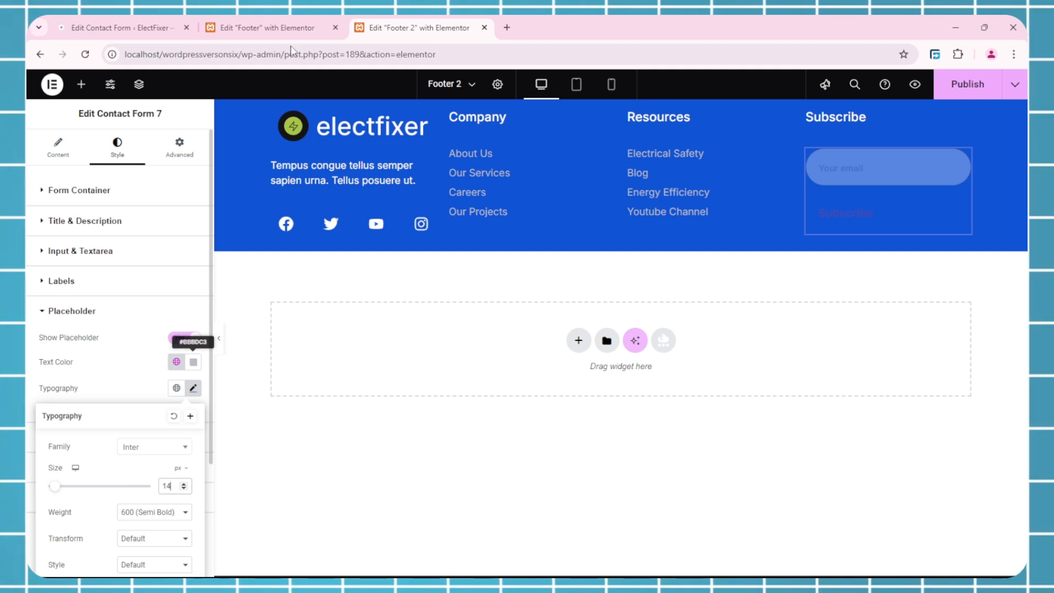
pyautogui.click(264, 27)
pyautogui.click(406, 27)
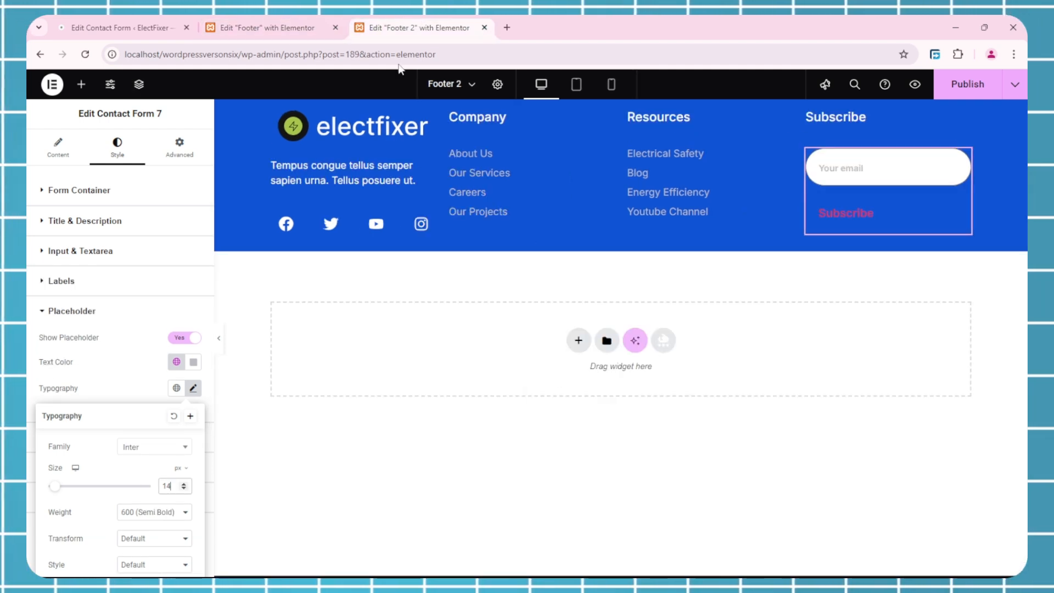
pyautogui.click(147, 511)
pyautogui.click(146, 372)
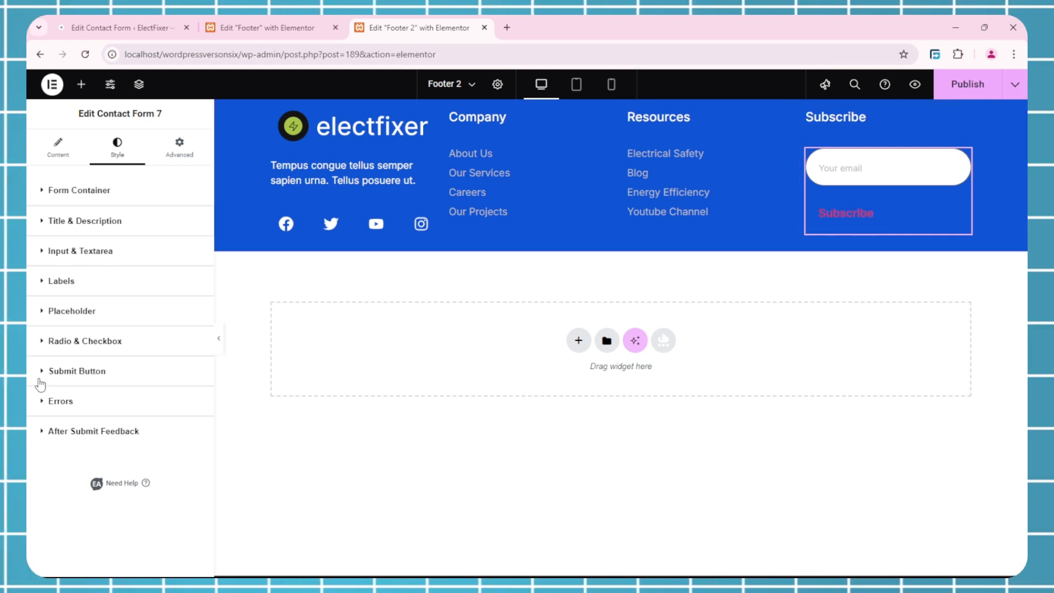
# Set the submit button's background color to the global Accent color, following the original Footer's submit button settings.
pyautogui.click(125, 379)
pyautogui.scroll(-3, 170, 244)
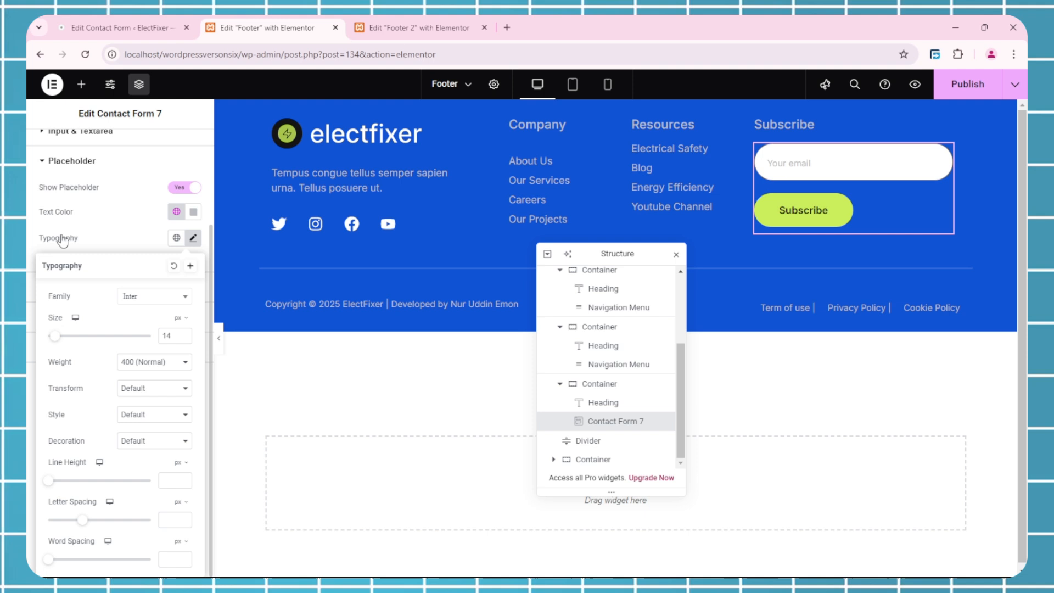
pyautogui.click(45, 161)
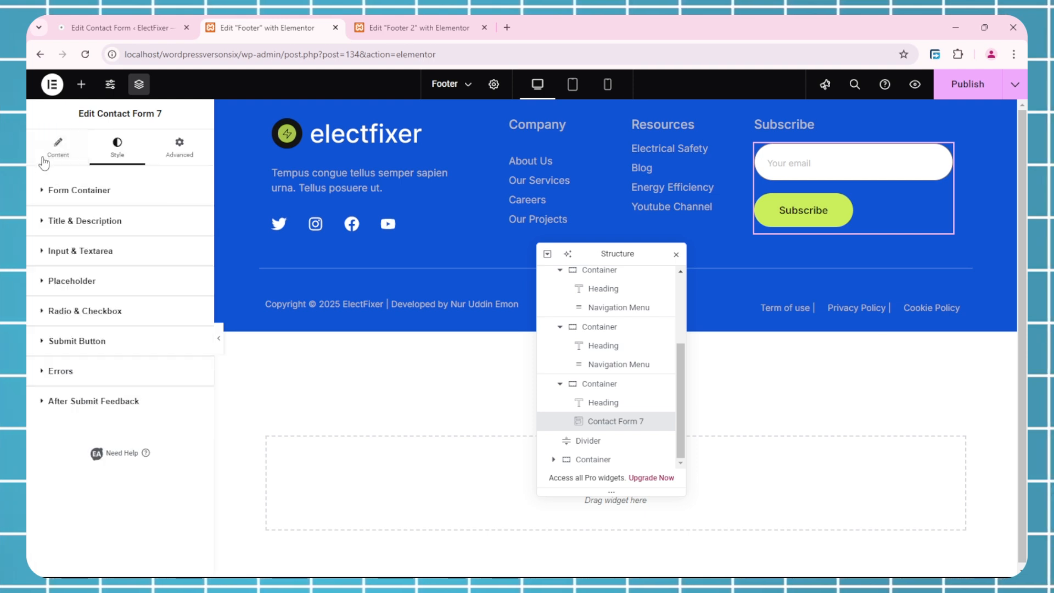
pyautogui.click(45, 341)
pyautogui.scroll(-5, 121, 330)
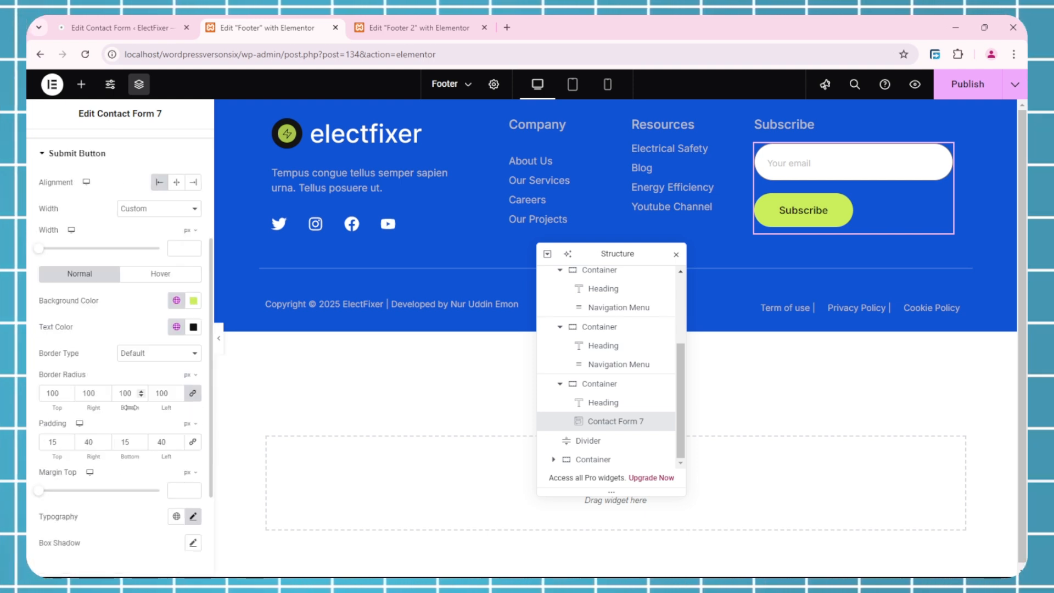
pyautogui.click(428, 23)
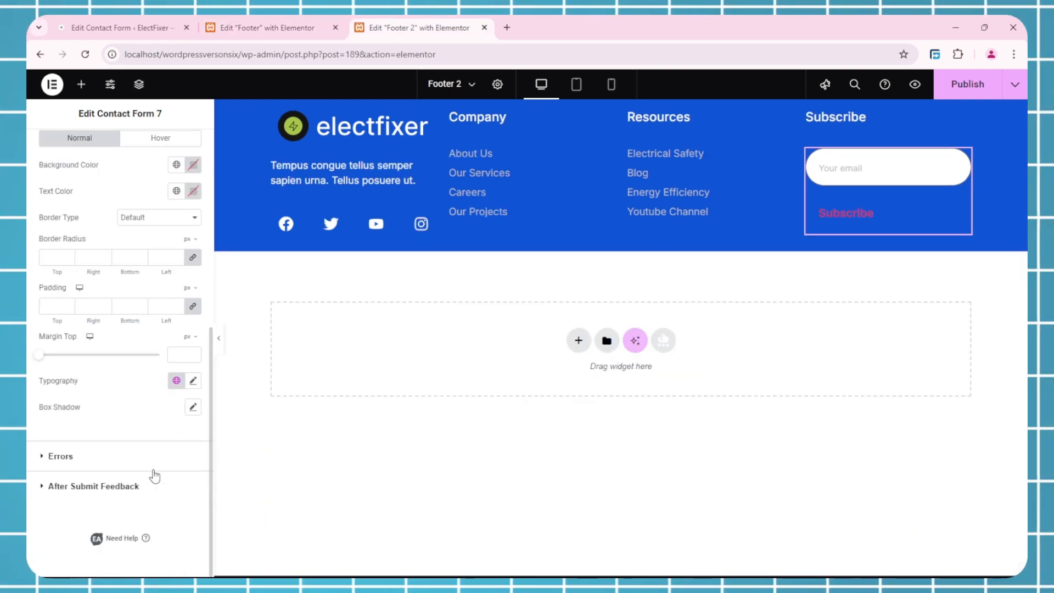
pyautogui.scroll(3, 137, 439)
pyautogui.click(176, 353)
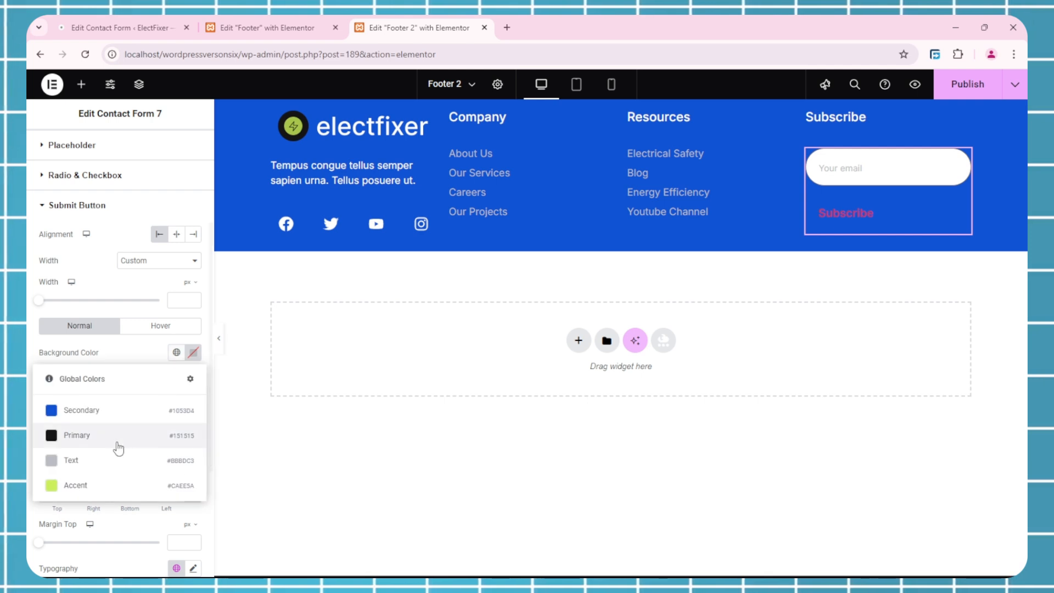
pyautogui.click(106, 489)
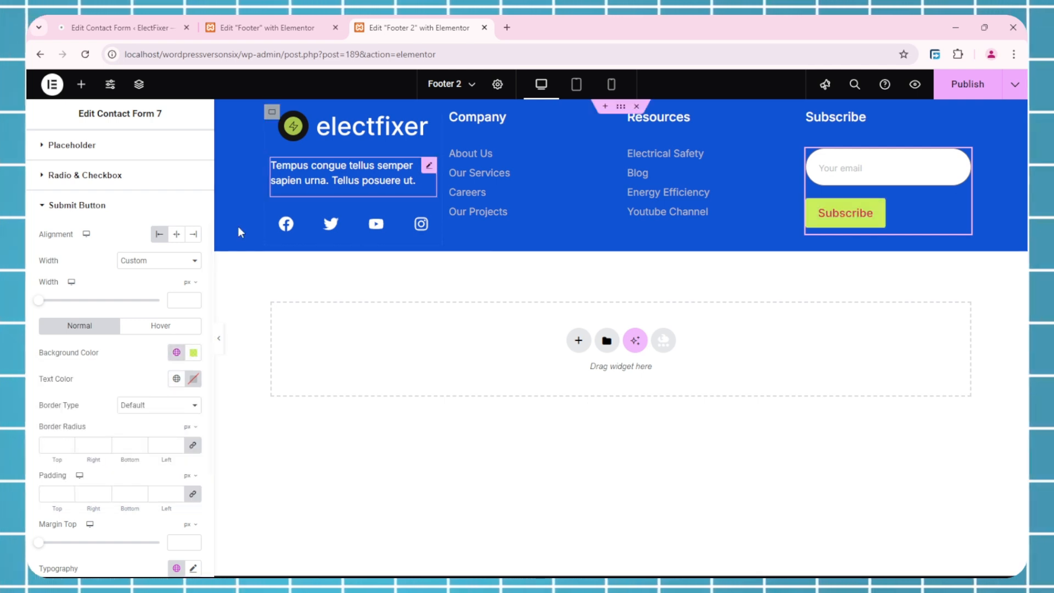
# Set the submit button's text color to the global Primary color, as in the original Footer.
pyautogui.click(267, 28)
pyautogui.click(398, 18)
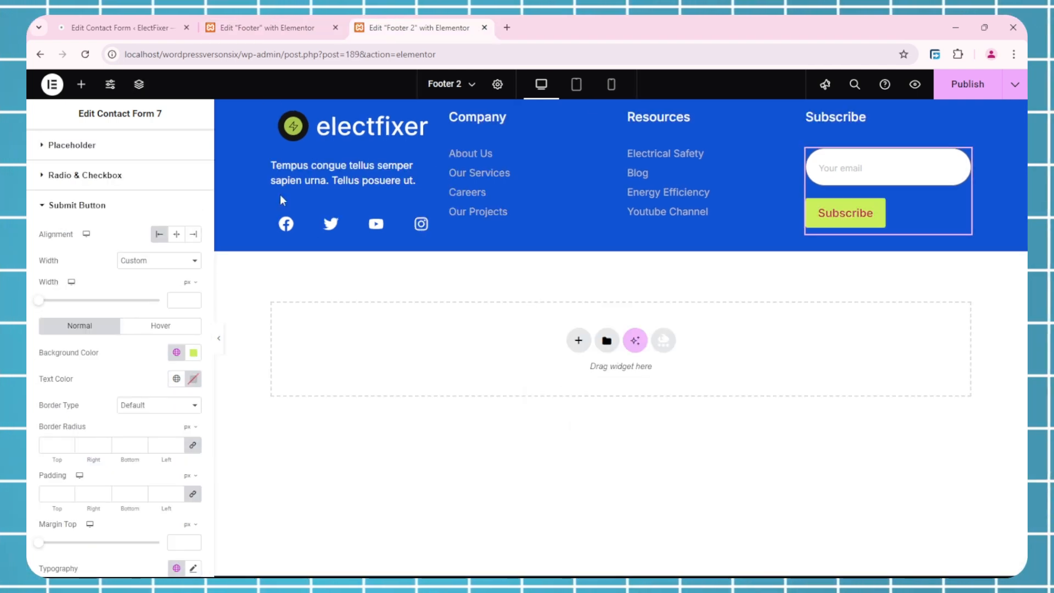
pyautogui.click(193, 379)
pyautogui.click(176, 378)
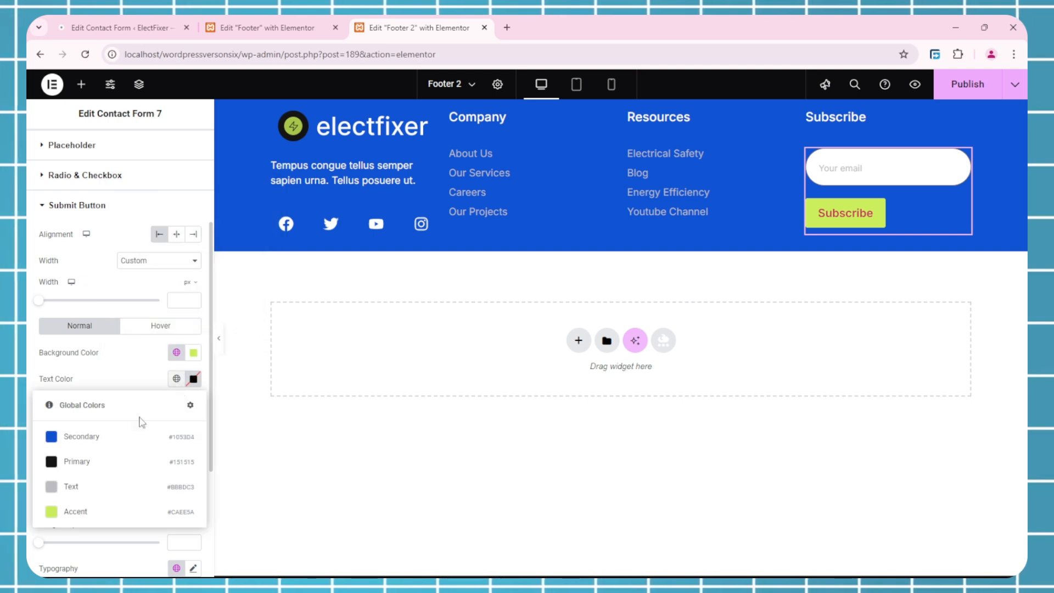
pyautogui.click(111, 471)
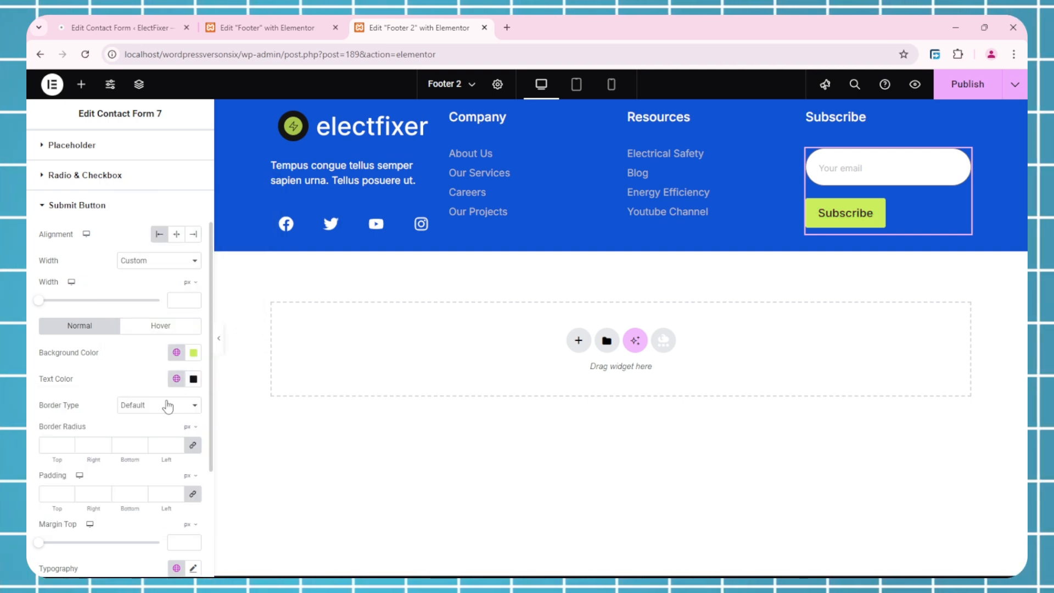
# Set the submit button's border radius to 100 px on all corners.
pyautogui.click(57, 446)
pyautogui.write('-2')
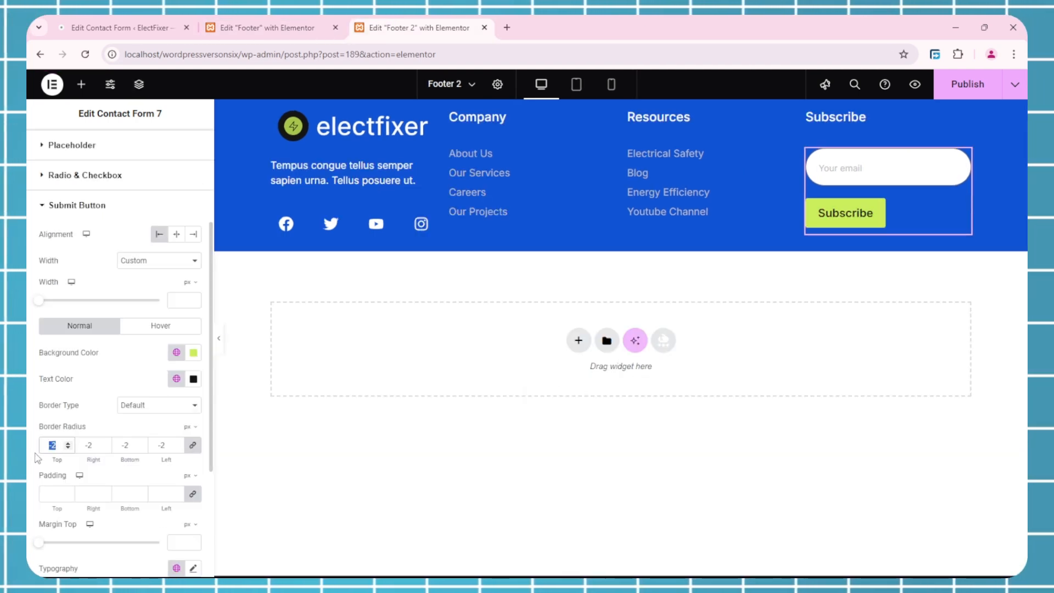
pyautogui.scroll(-3, 38, 457)
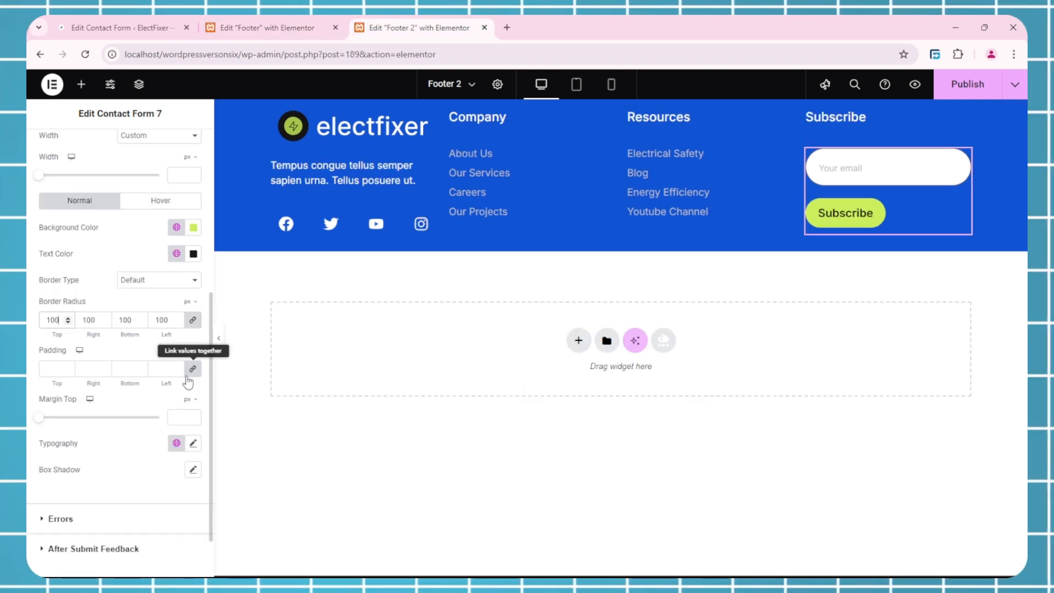
# Set the submit button's padding, unlinked, to 15 px top and bottom and 40 px right and left, matching the original Footer.
pyautogui.click(52, 369)
pyautogui.write('0')
pyautogui.write('1')
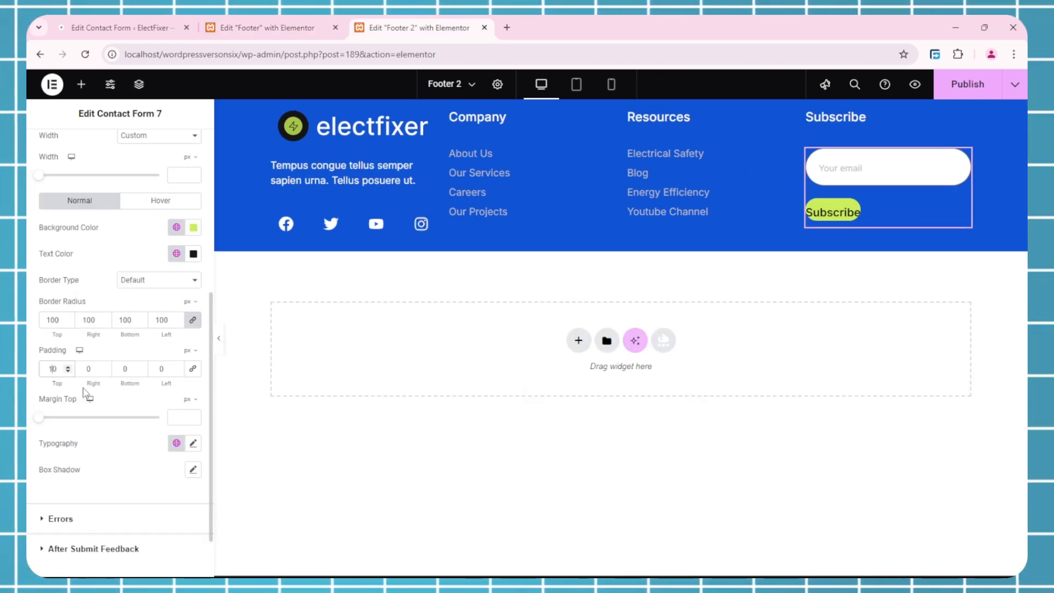
pyautogui.press('BackSpace')
pyautogui.write('5')
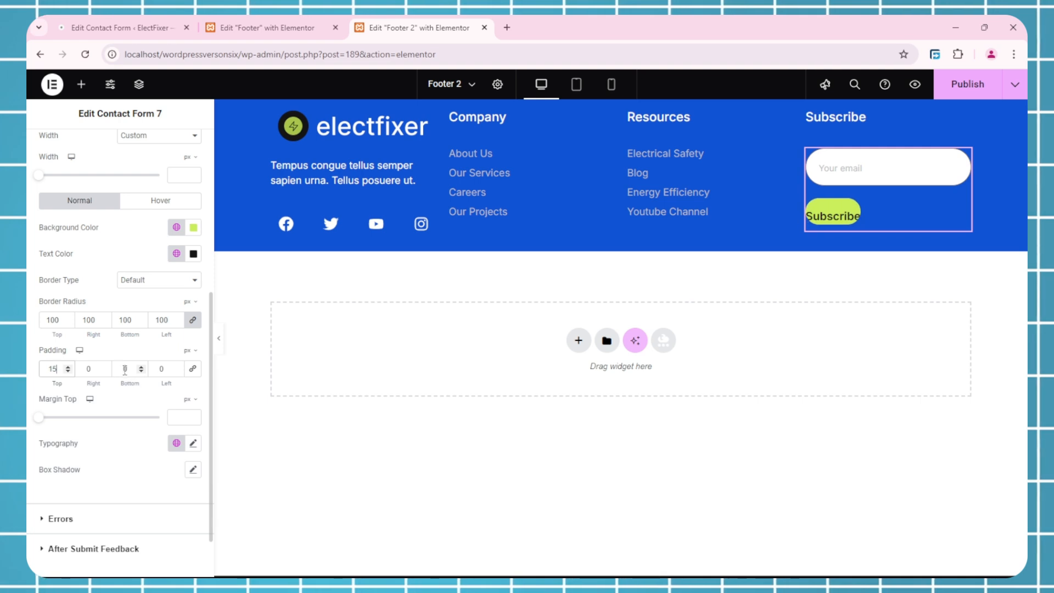
pyautogui.moveTo(139, 371); pyautogui.dragTo(127, 373)
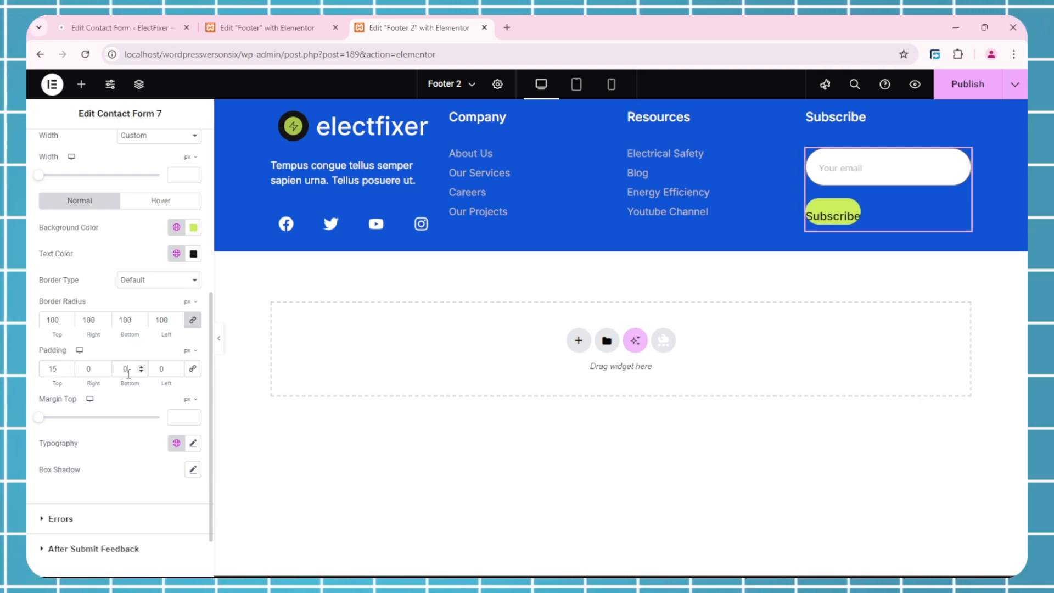
pyautogui.click(265, 25)
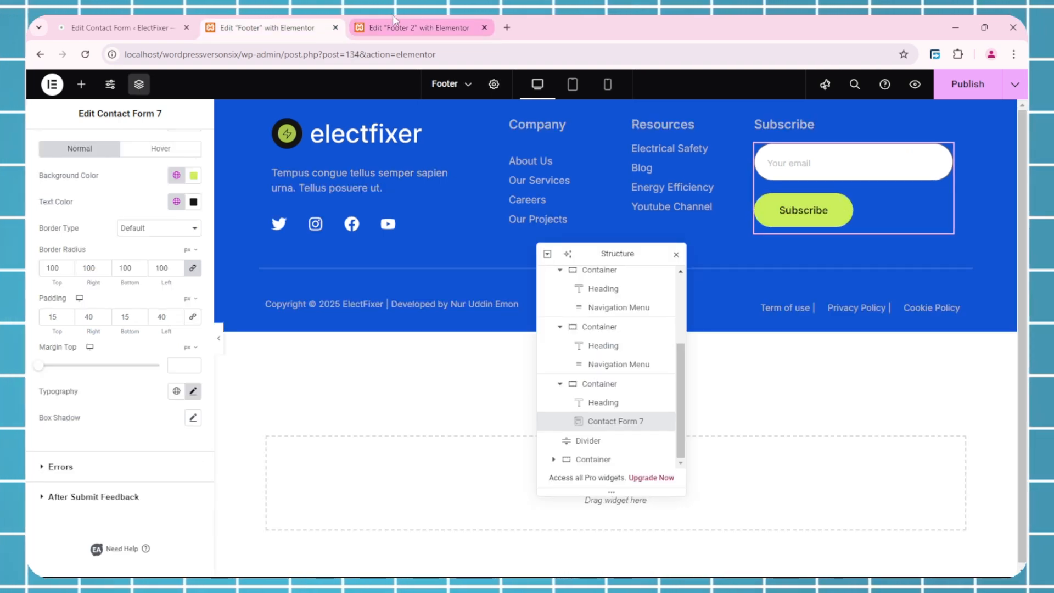
pyautogui.click(393, 21)
pyautogui.write('40')
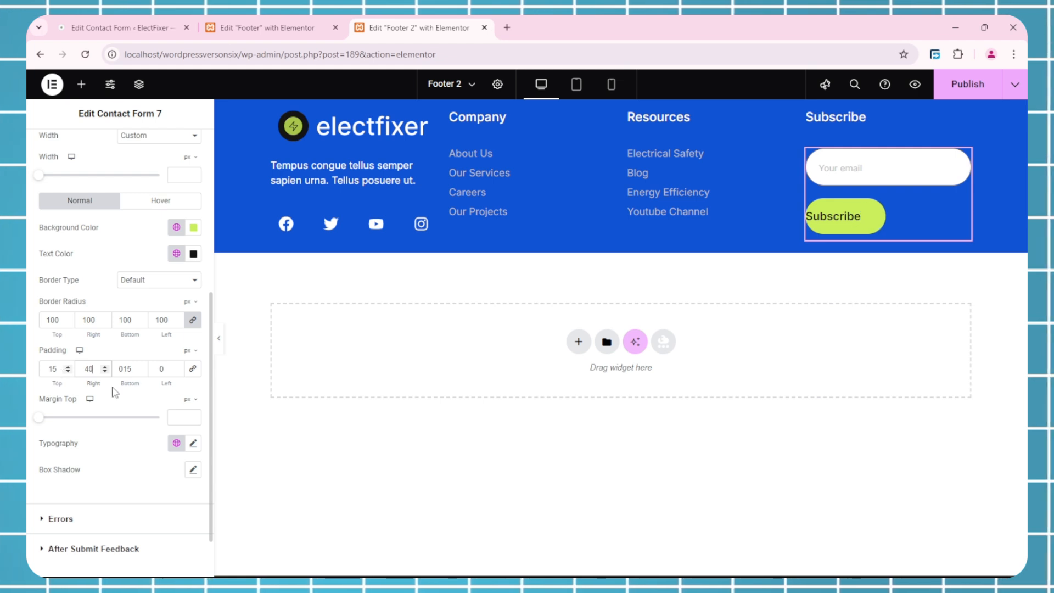
pyautogui.write('40')
pyautogui.scroll(-1, 30, 471)
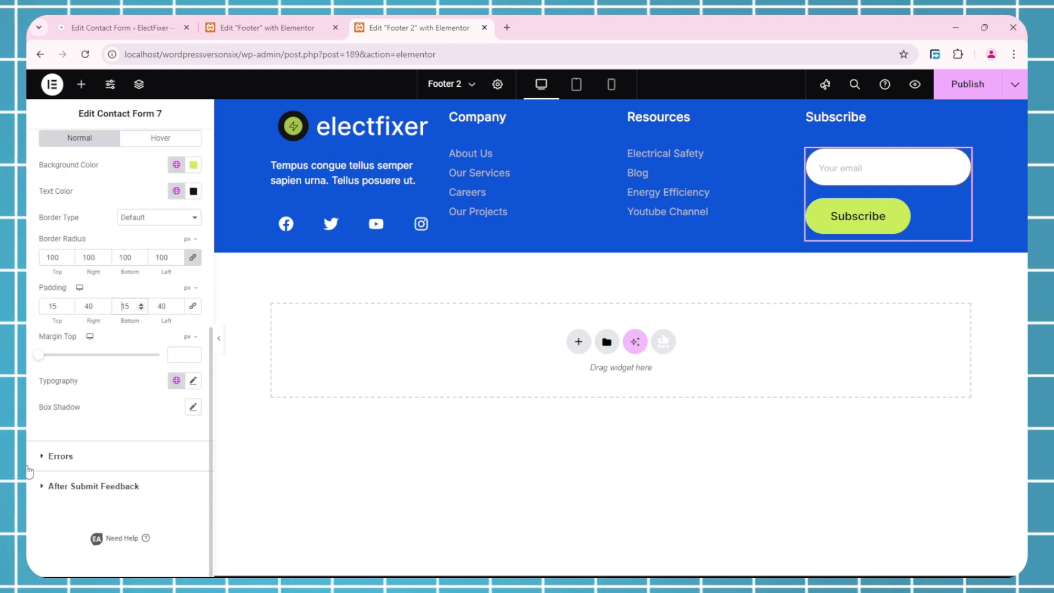
# Set the submit button's typography size to 16 px in Footer 2, following the original Footer.
pyautogui.click(193, 381)
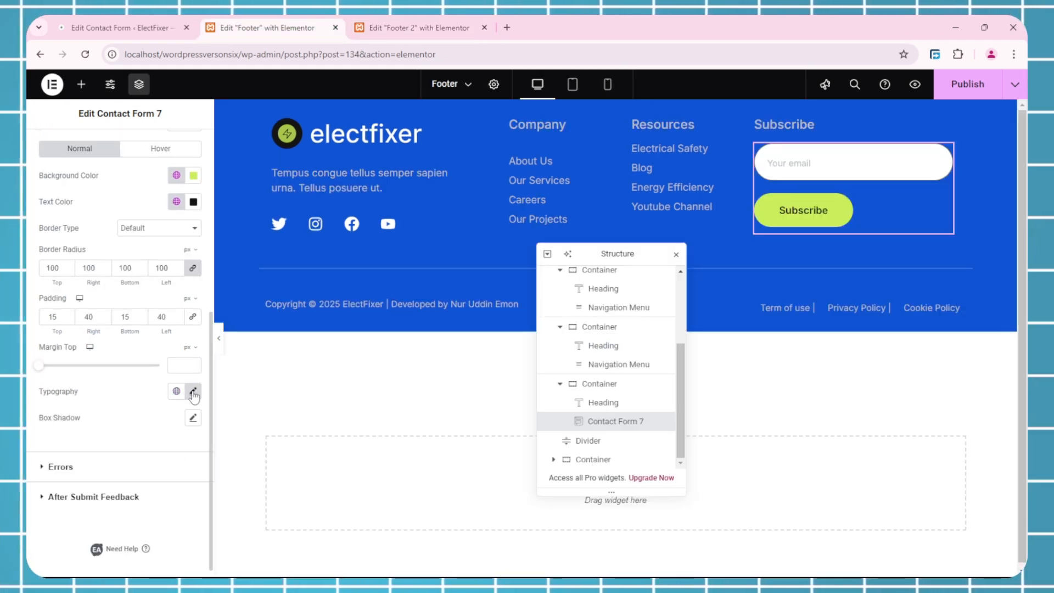
pyautogui.click(193, 391)
pyautogui.scroll(-2, 193, 393)
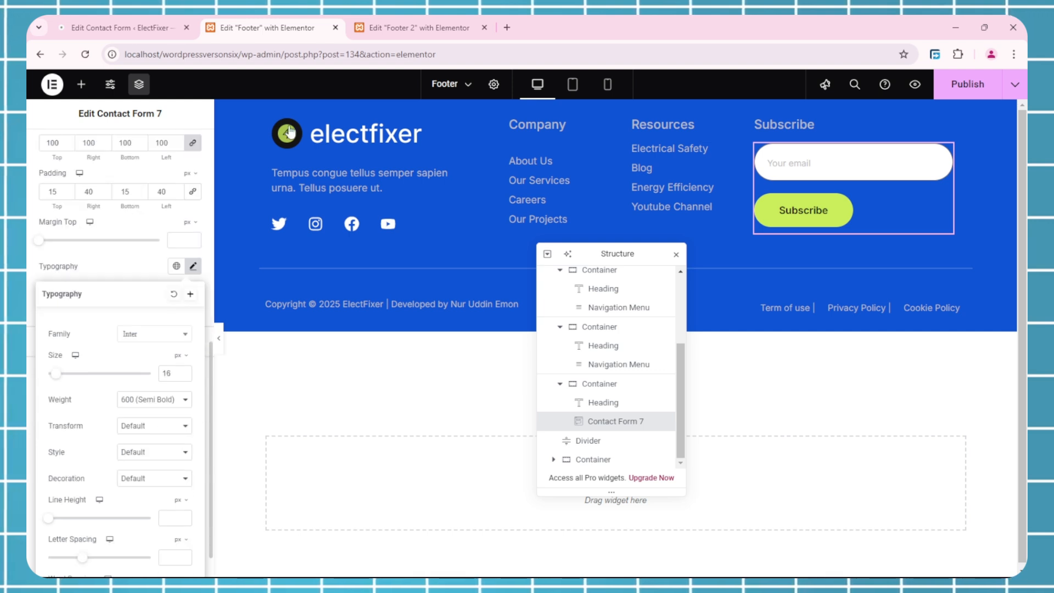
pyautogui.click(429, 20)
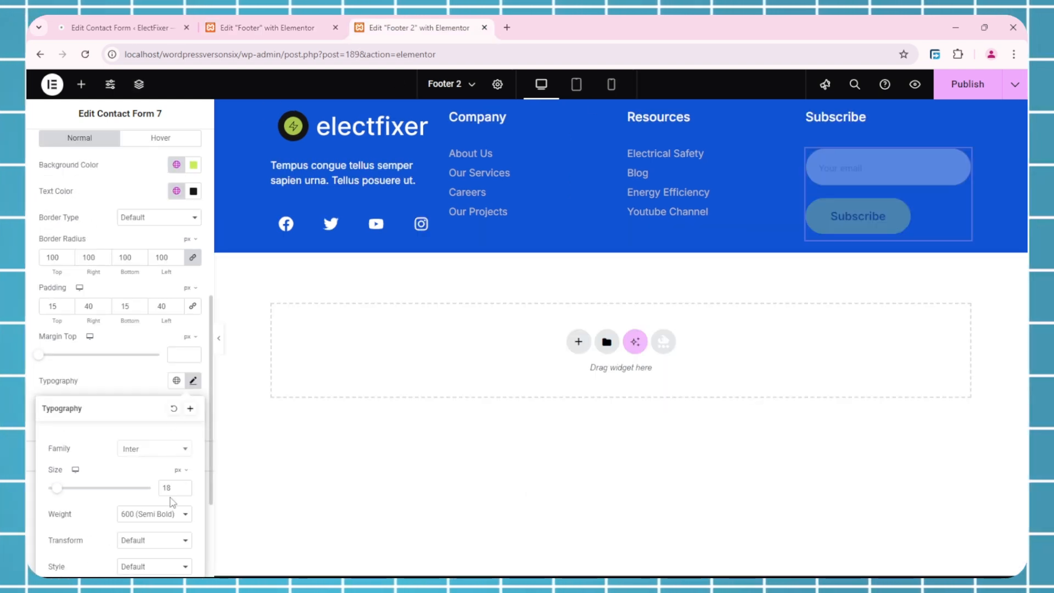
pyautogui.write('16')
pyautogui.click(280, 26)
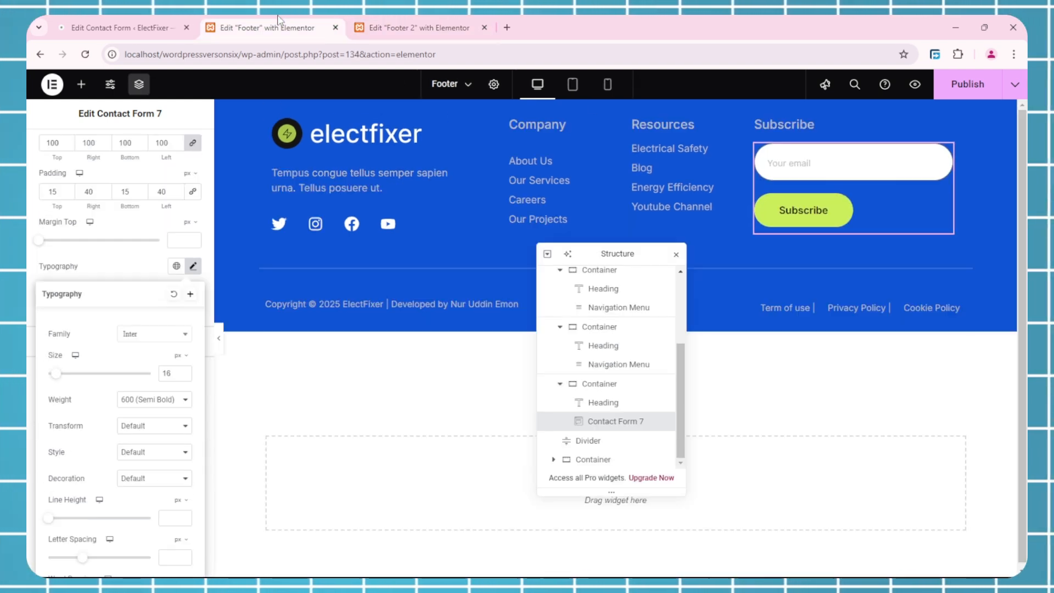
pyautogui.click(418, 25)
pyautogui.scroll(-2, 100, 458)
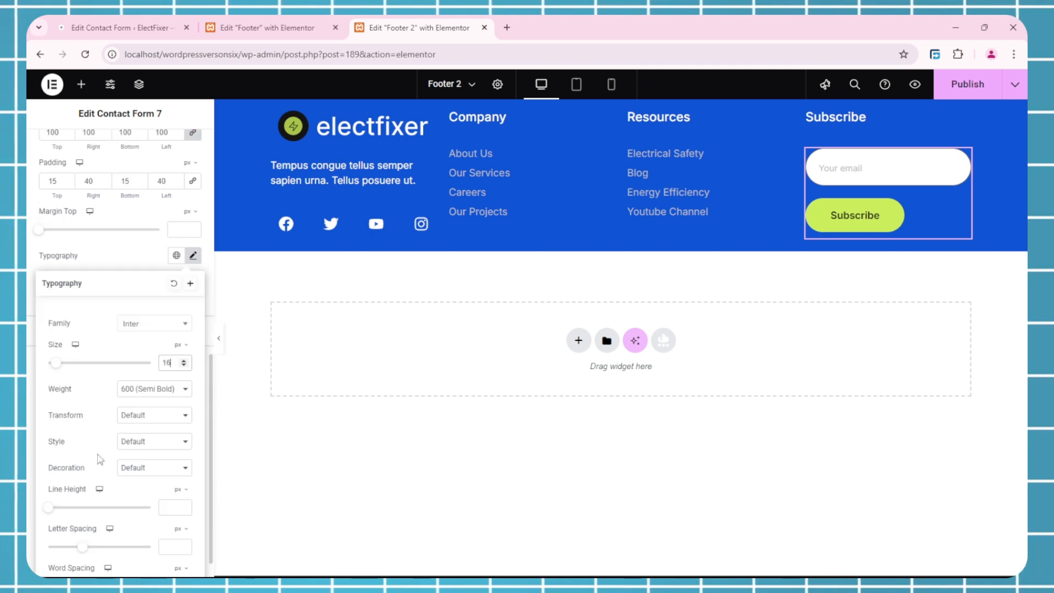
pyautogui.click(86, 260)
# Check the submit button's box shadow settings in the original Footer and compare the finished form in both footers.
pyautogui.click(267, 27)
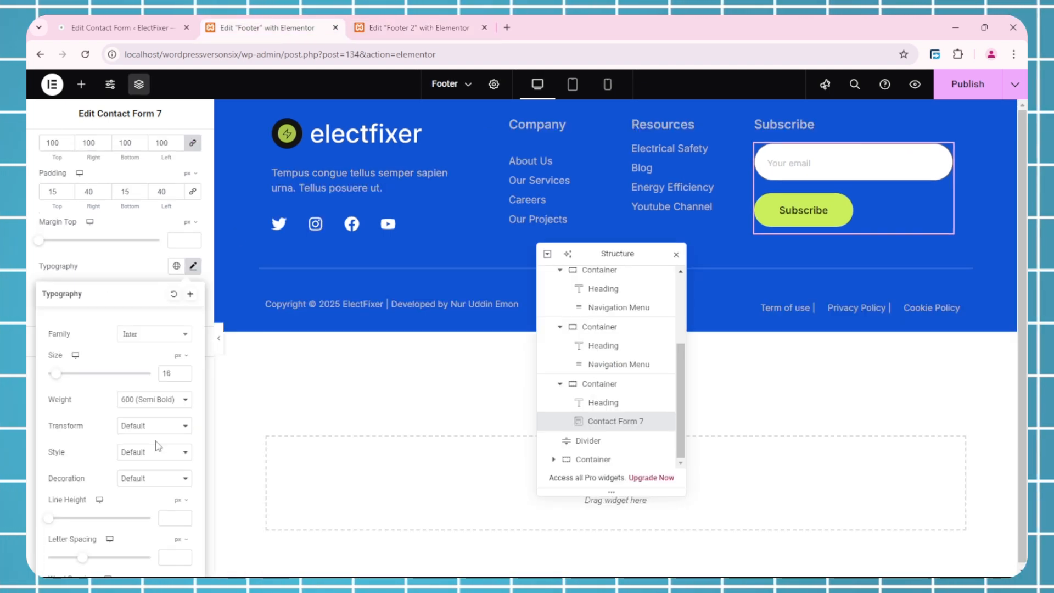
pyautogui.click(125, 239)
pyautogui.click(193, 254)
pyautogui.scroll(2, 193, 242)
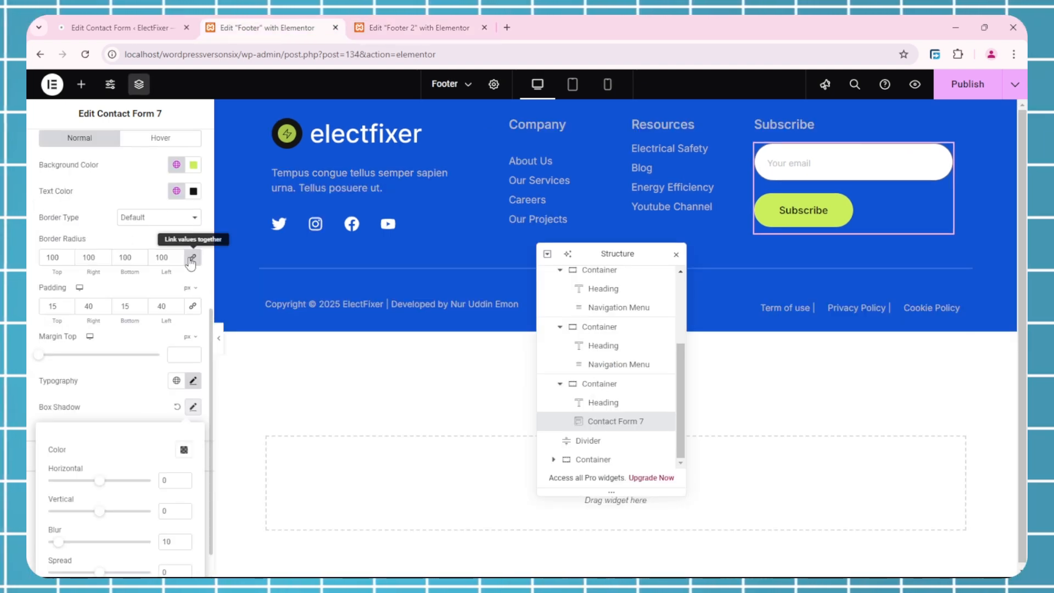
pyautogui.click(188, 411)
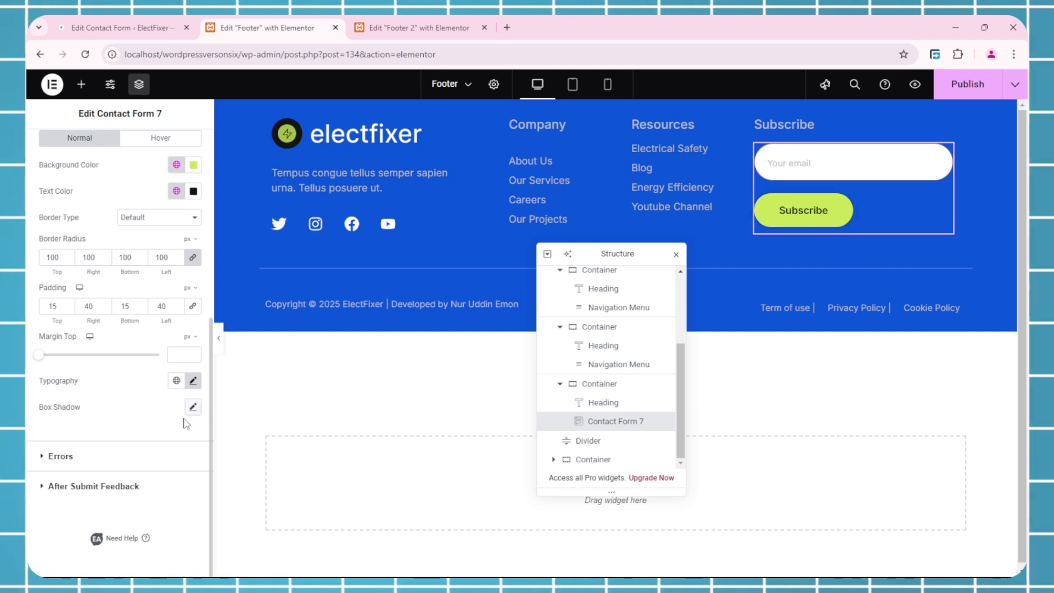
pyautogui.click(411, 27)
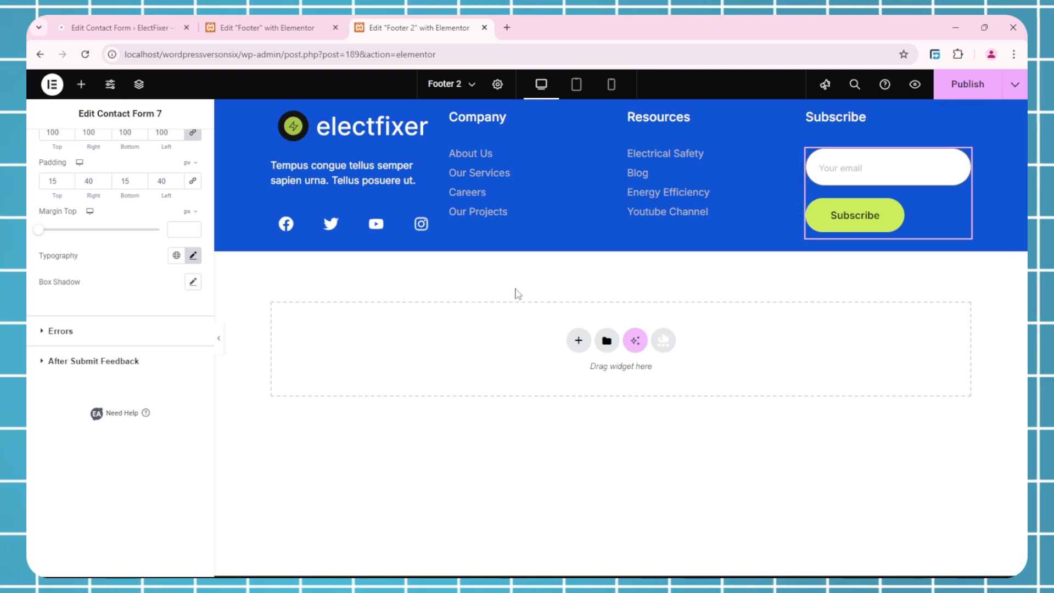
pyautogui.click(281, 23)
pyautogui.click(464, 23)
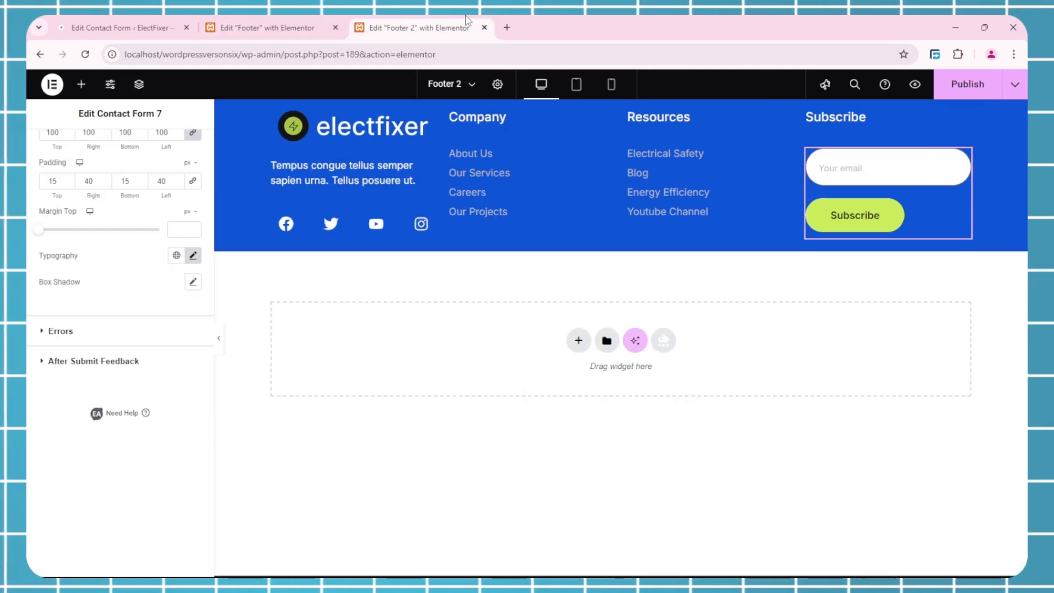
# Select Footer 2's logo column container and collapse the other column containers in the structure tree.
pyautogui.click(659, 211)
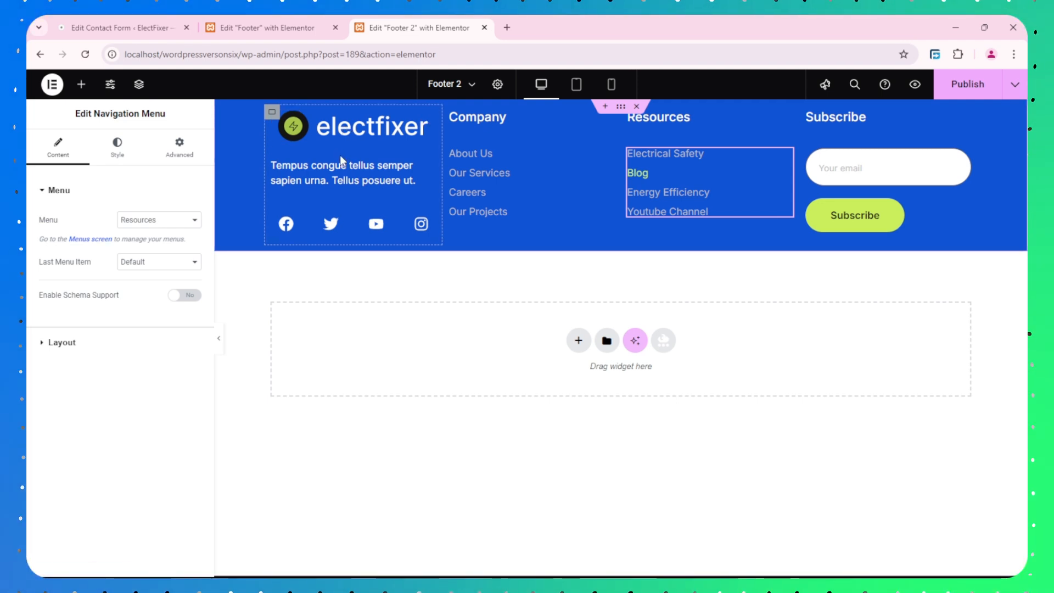
pyautogui.click(271, 114)
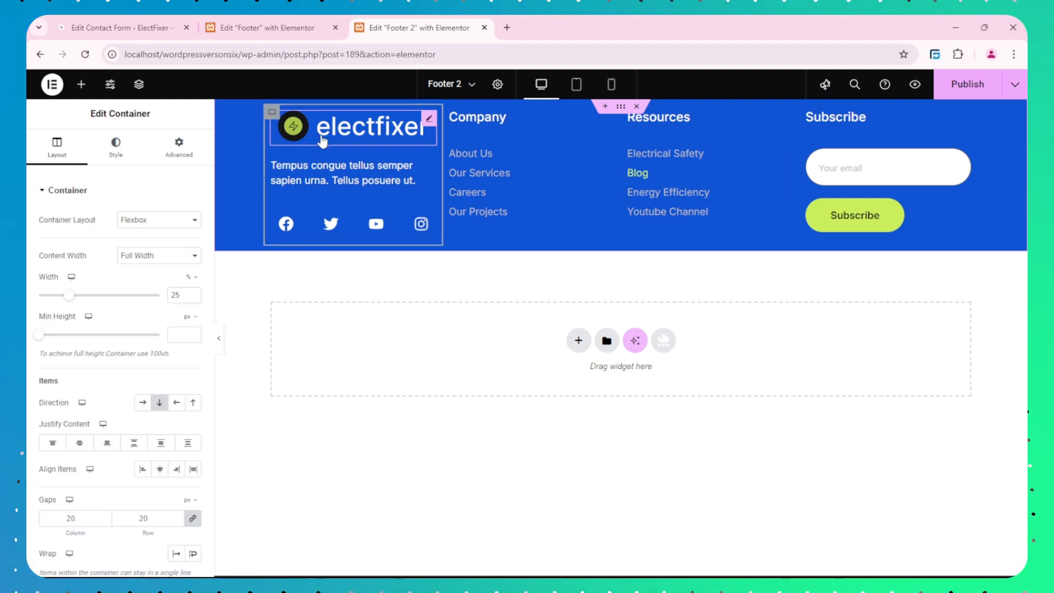
pyautogui.rightClick(390, 156)
pyautogui.click(435, 458)
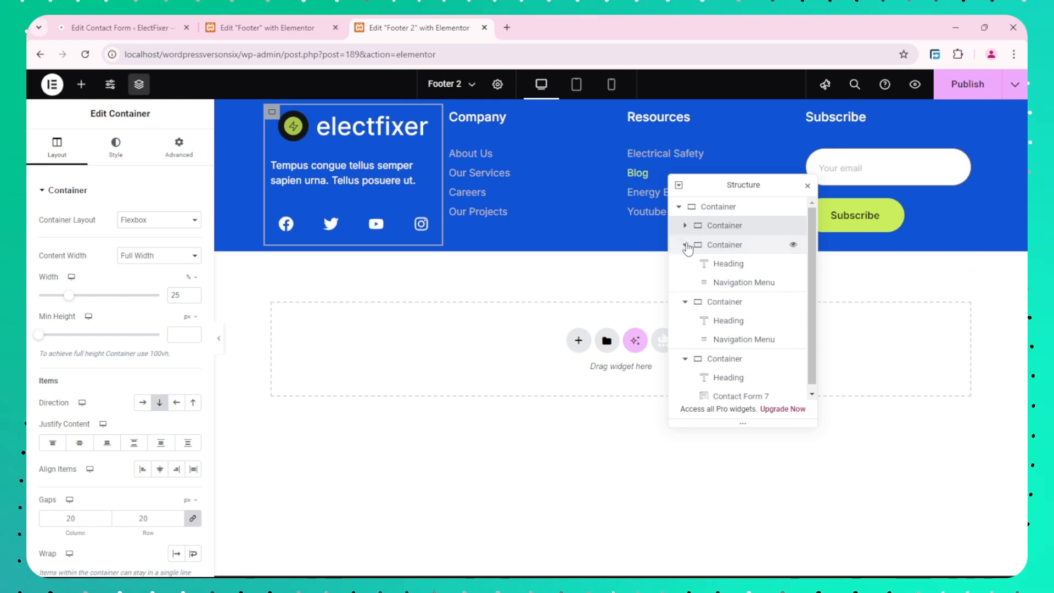
pyautogui.click(685, 244)
pyautogui.click(685, 264)
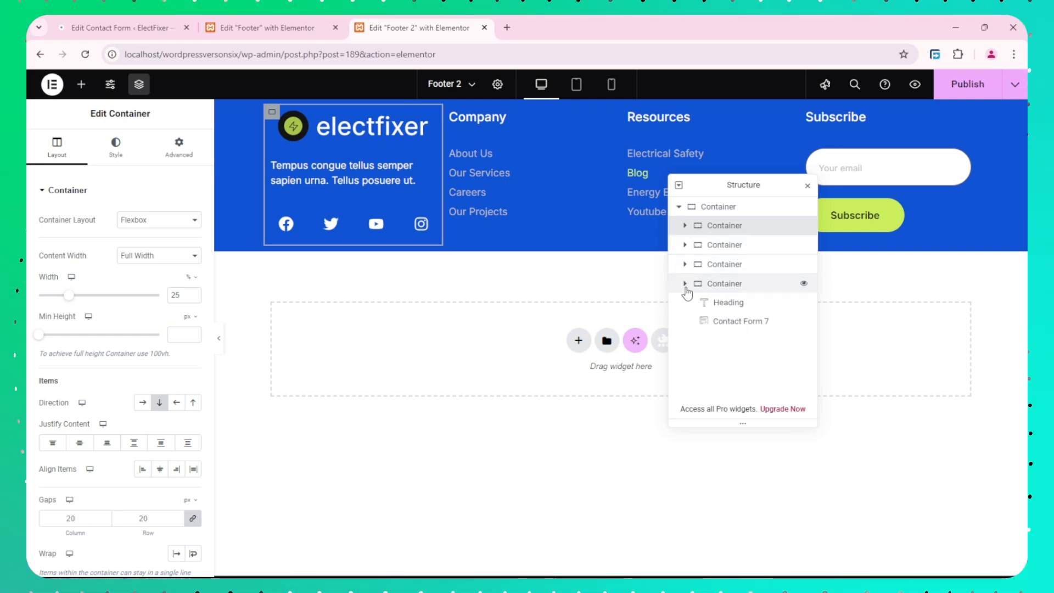
pyautogui.click(685, 283)
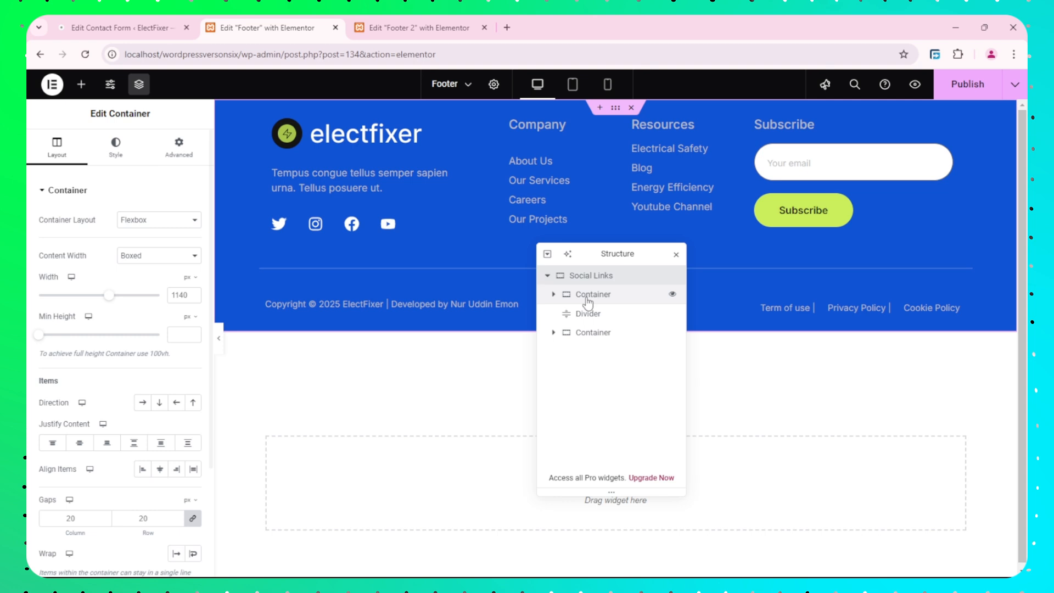
# Check the logo column container's layout width in the original Footer, then return to Footer 2.
pyautogui.click(558, 300)
pyautogui.click(554, 294)
pyautogui.click(560, 313)
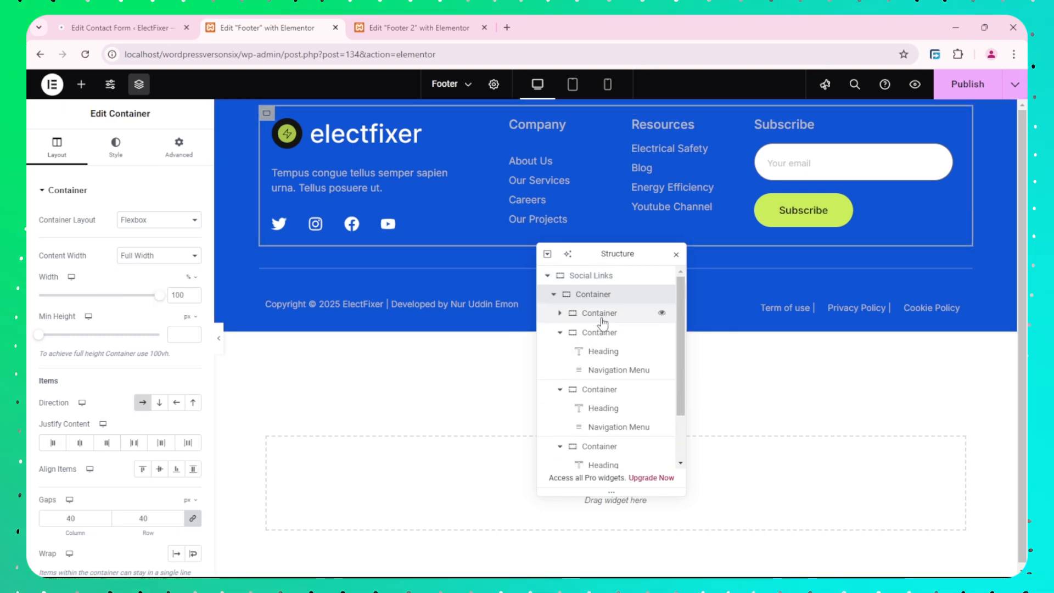
pyautogui.click(599, 331)
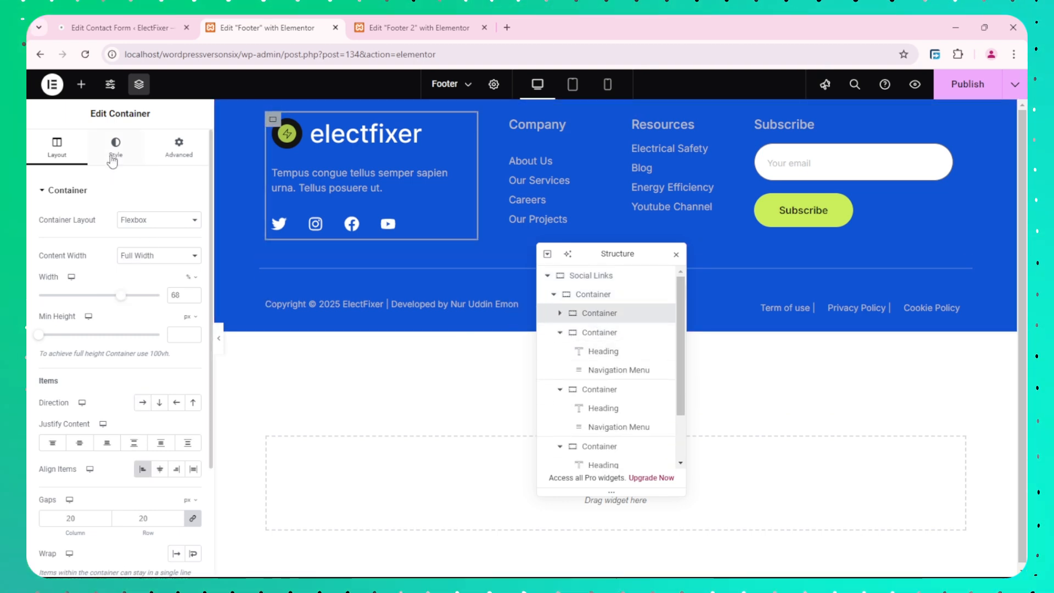
pyautogui.hotkey('ctrl', 'Tab')
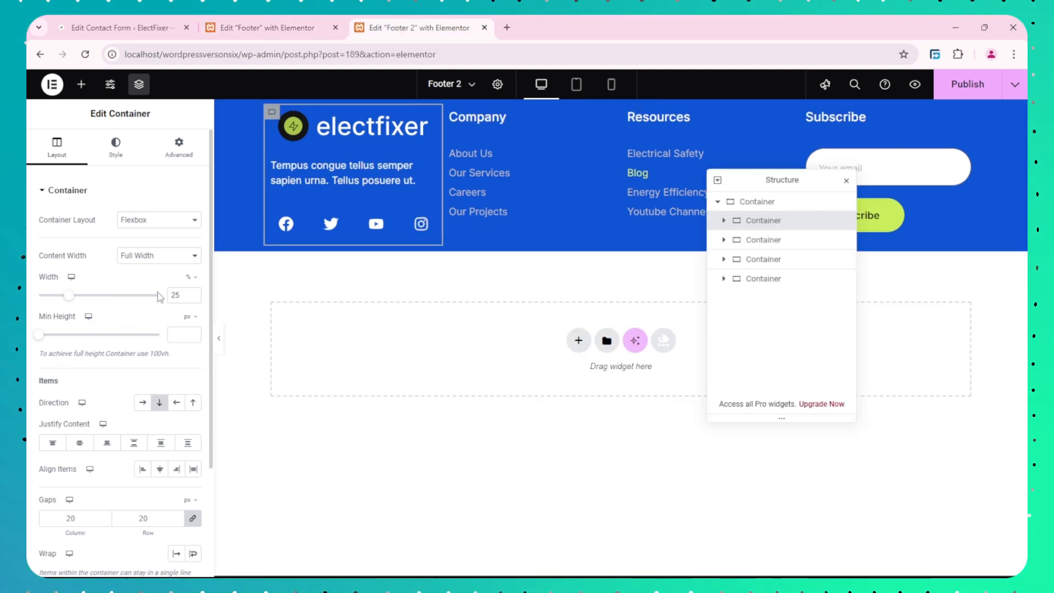
# Set the logo column container's width to 68% and align its items to the start.
pyautogui.write('68')
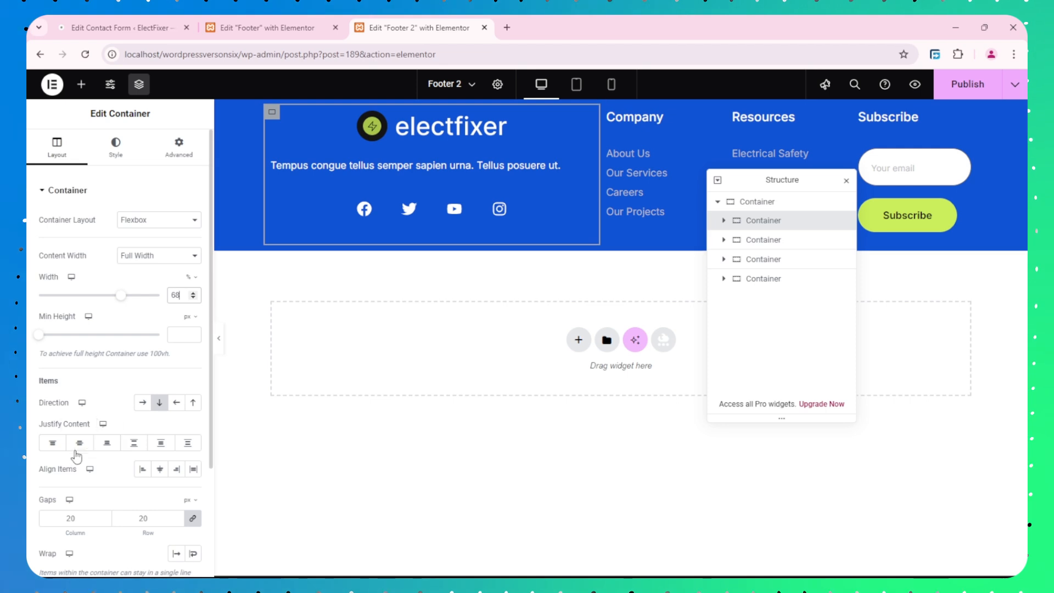
pyautogui.click(144, 470)
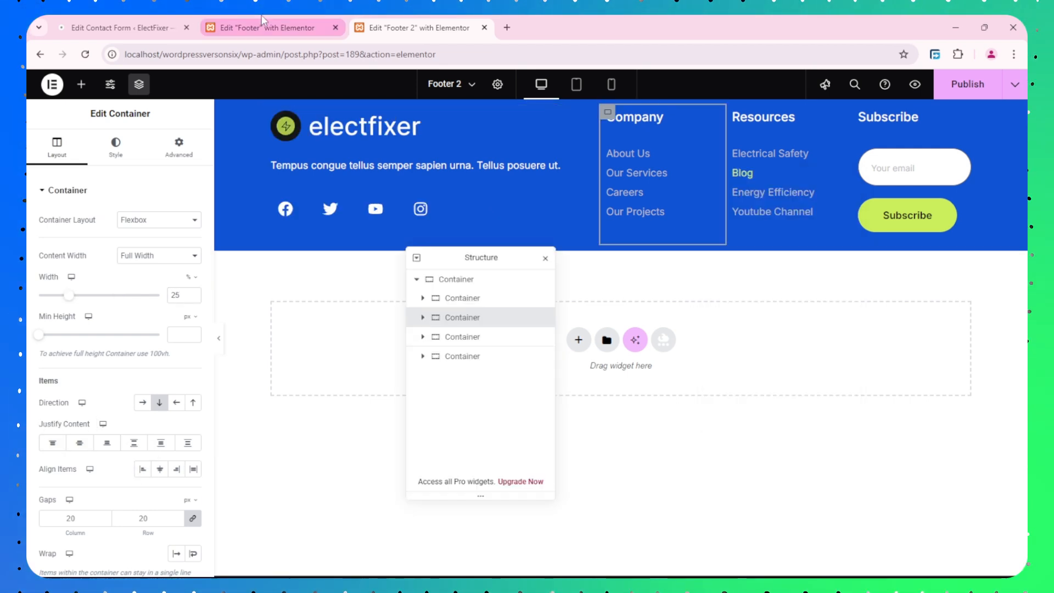
# Check the Company column's width in the original Footer, and set Footer 2's Company and Resources column containers to 30% width.
pyautogui.click(267, 28)
pyautogui.click(559, 313)
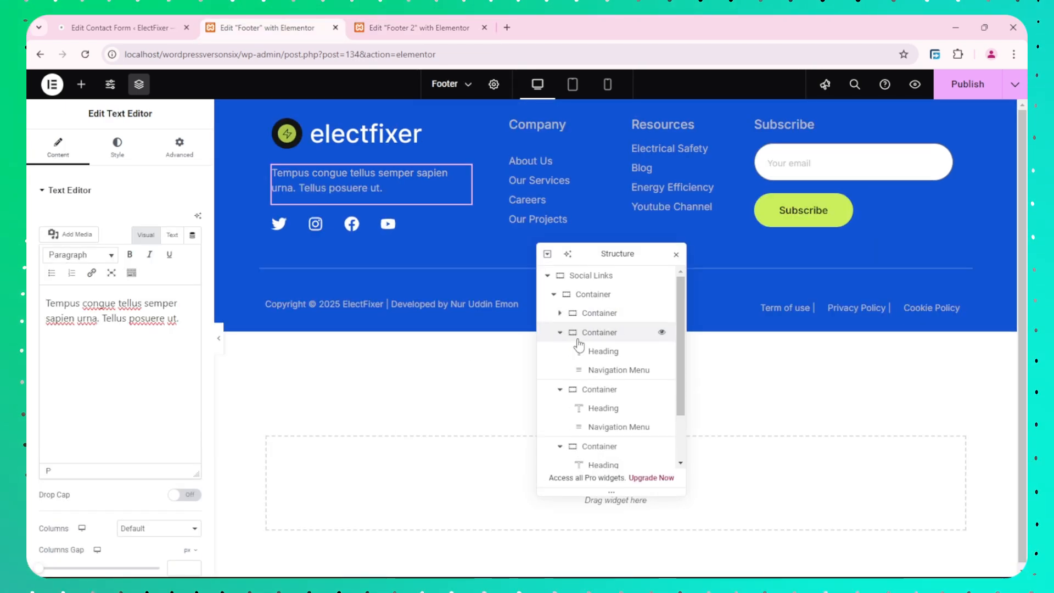
pyautogui.click(578, 340)
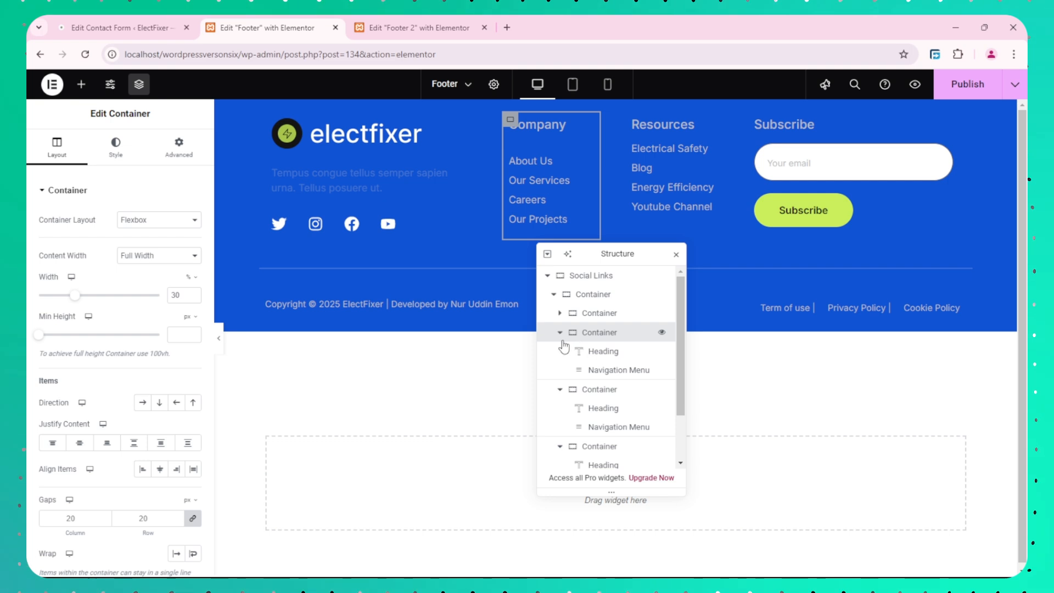
pyautogui.click(560, 335)
pyautogui.click(409, 28)
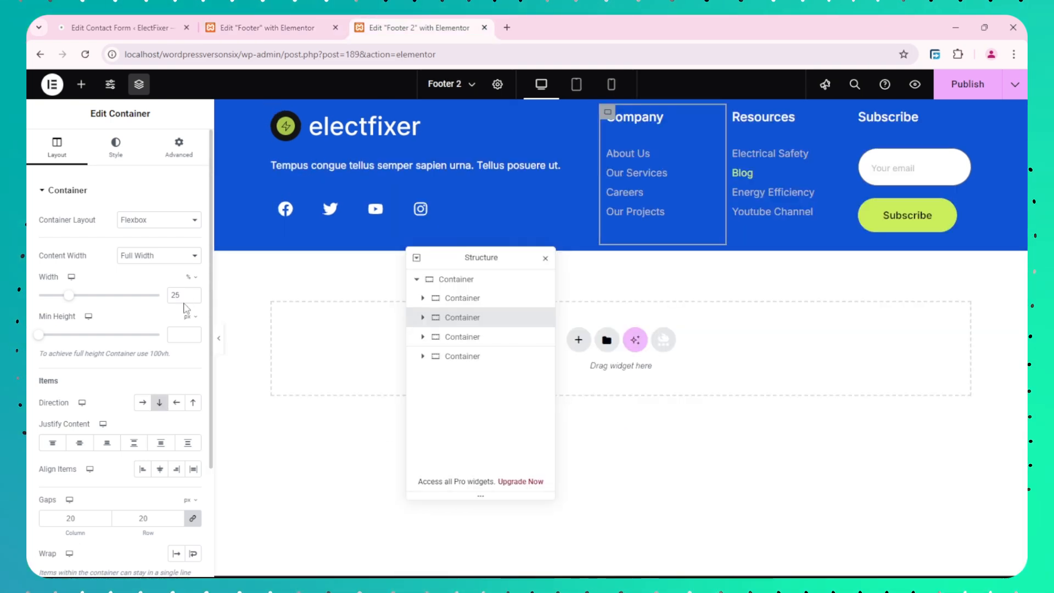
pyautogui.write('30')
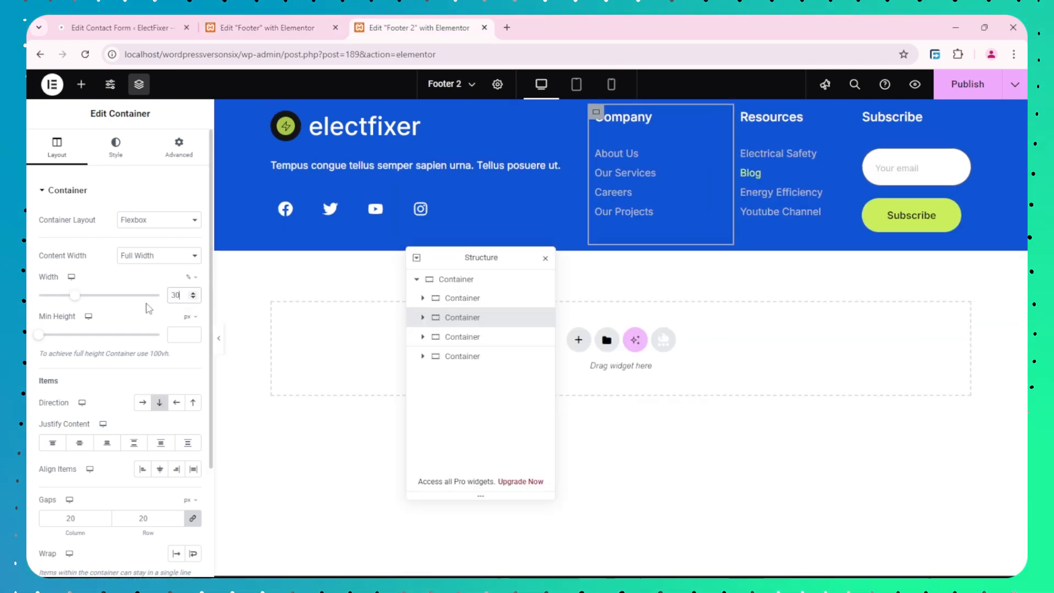
pyautogui.click(538, 337)
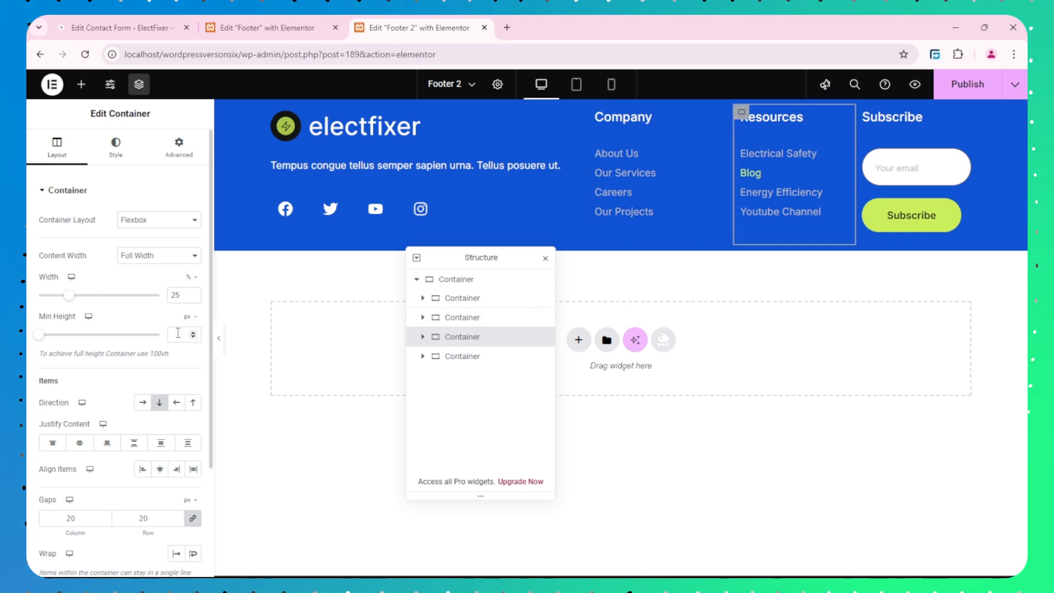
pyautogui.write('30')
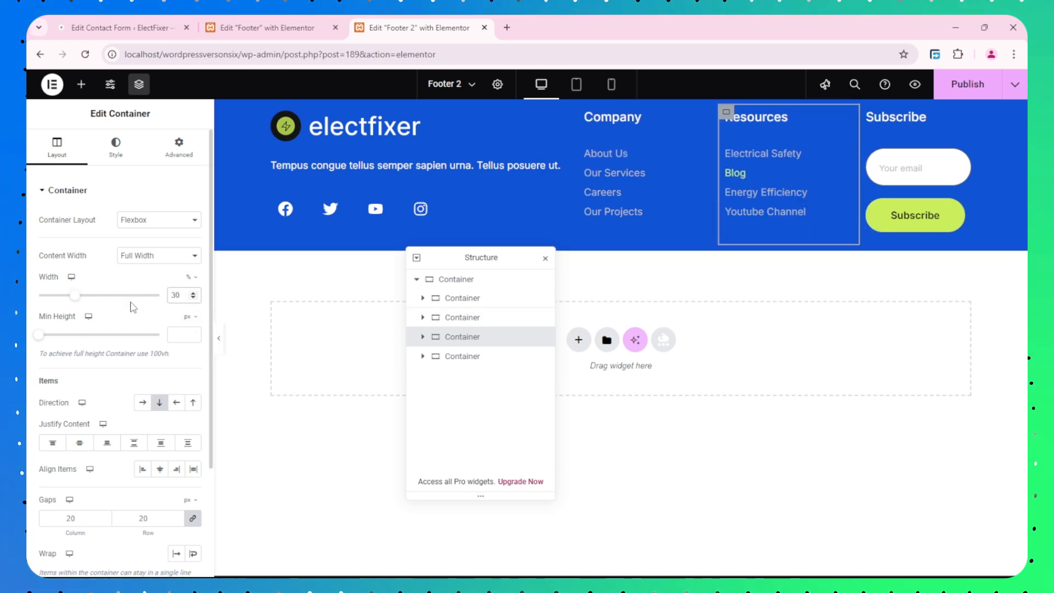
# Check the Subscribe column container's width in the original Footer and set the matching container in Footer 2 to 70%.
pyautogui.hotkey('ctrl', 'Tab')
pyautogui.hotkey('ctrl', 'Tab')
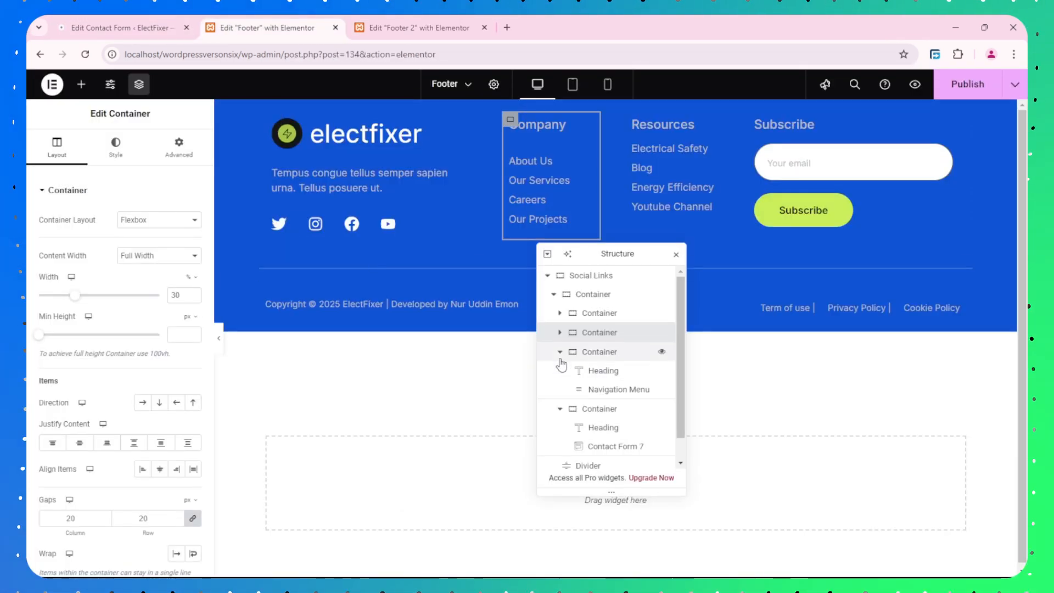
pyautogui.click(590, 412)
pyautogui.hotkey('ctrl', 'Tab')
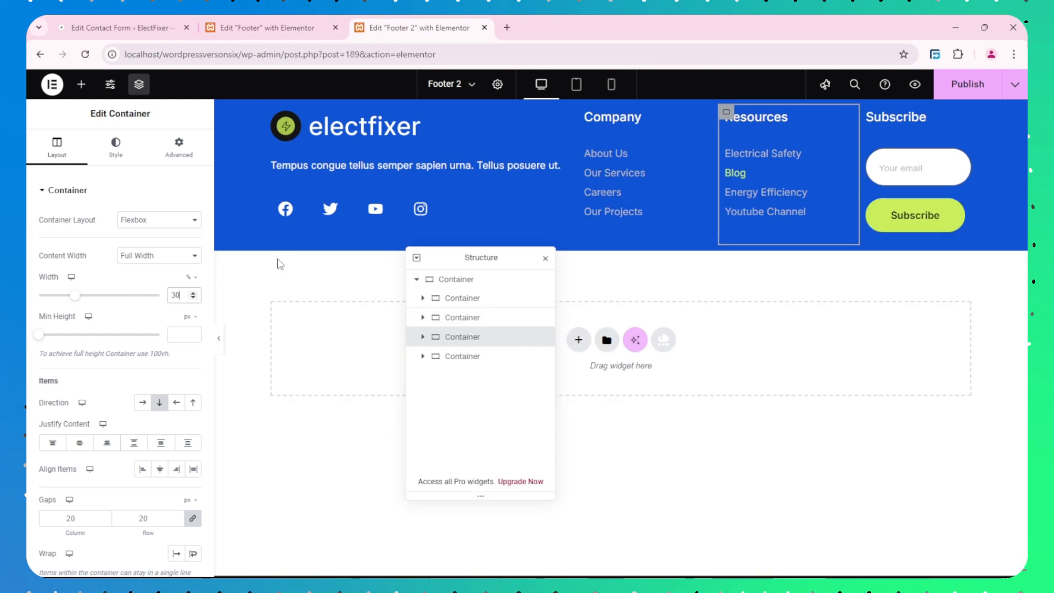
pyautogui.click(459, 357)
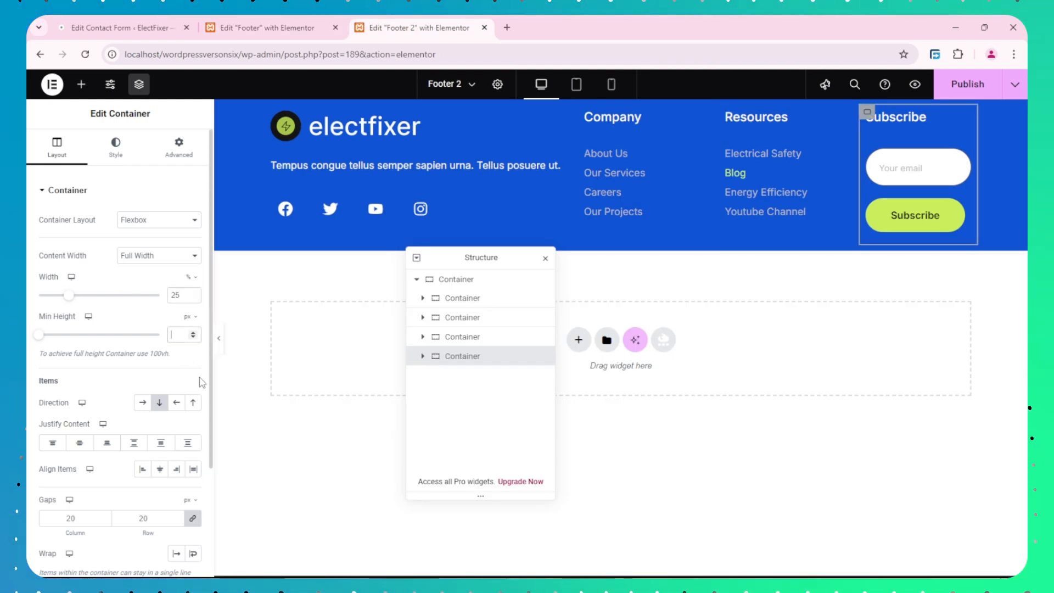
pyautogui.write('70')
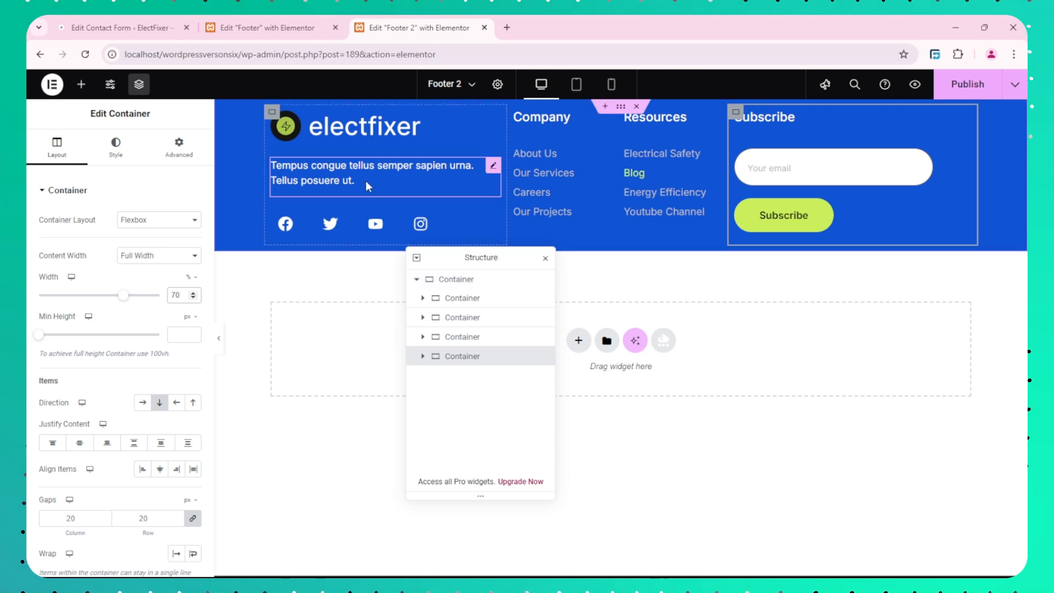
# Compare Footer 2 with the original Footer and examine how the original nests its columns inside a parent container.
pyautogui.click(247, 27)
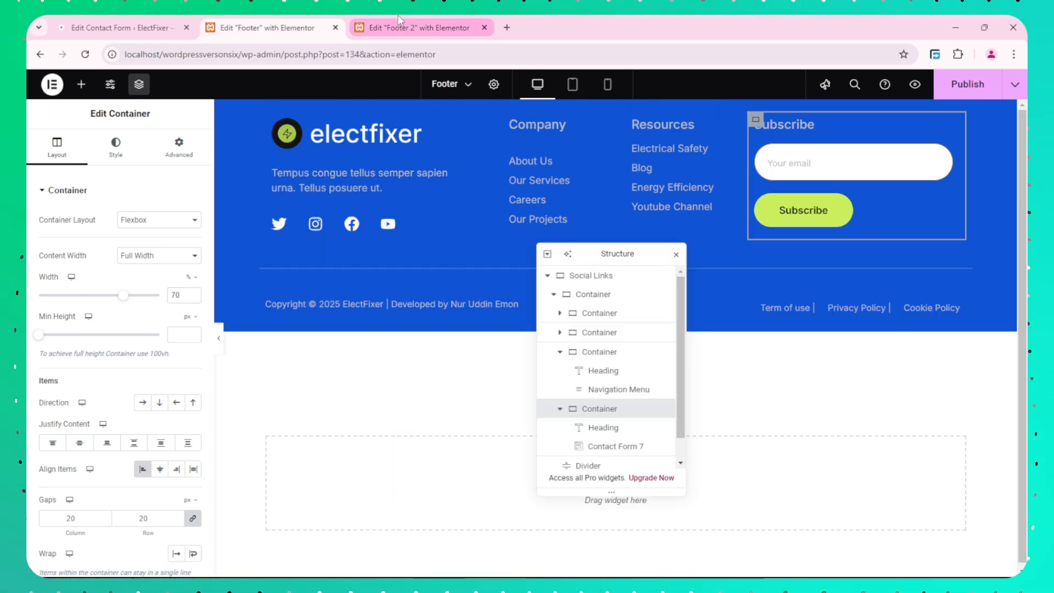
pyautogui.click(404, 25)
pyautogui.click(291, 25)
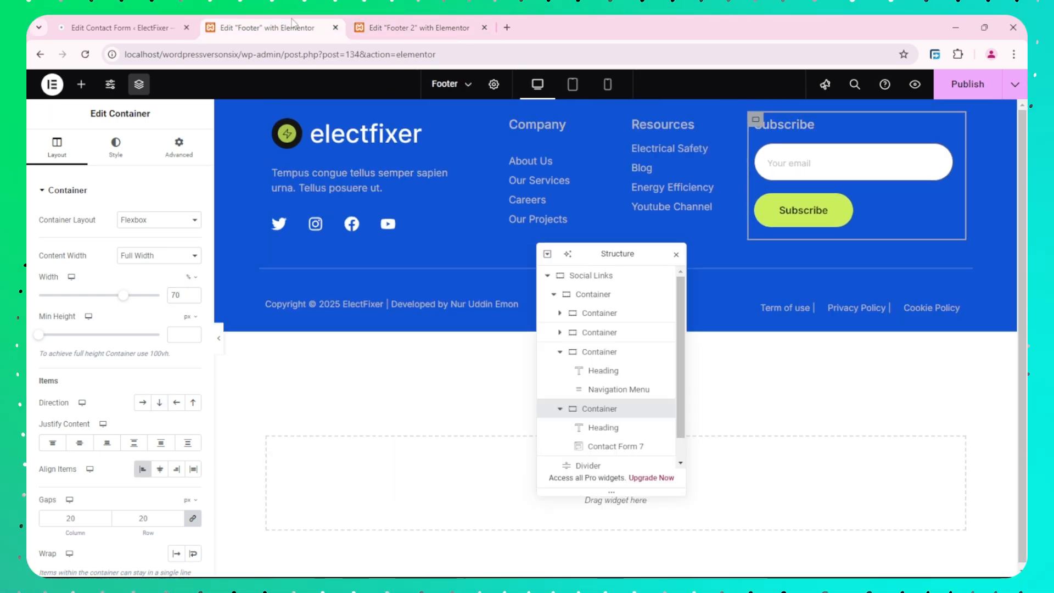
pyautogui.click(414, 22)
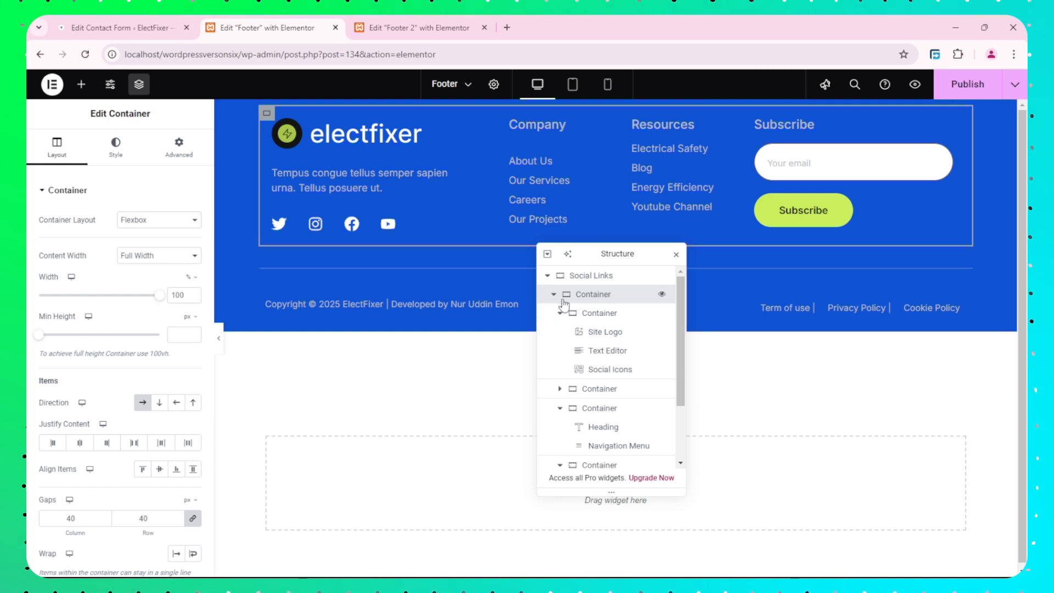
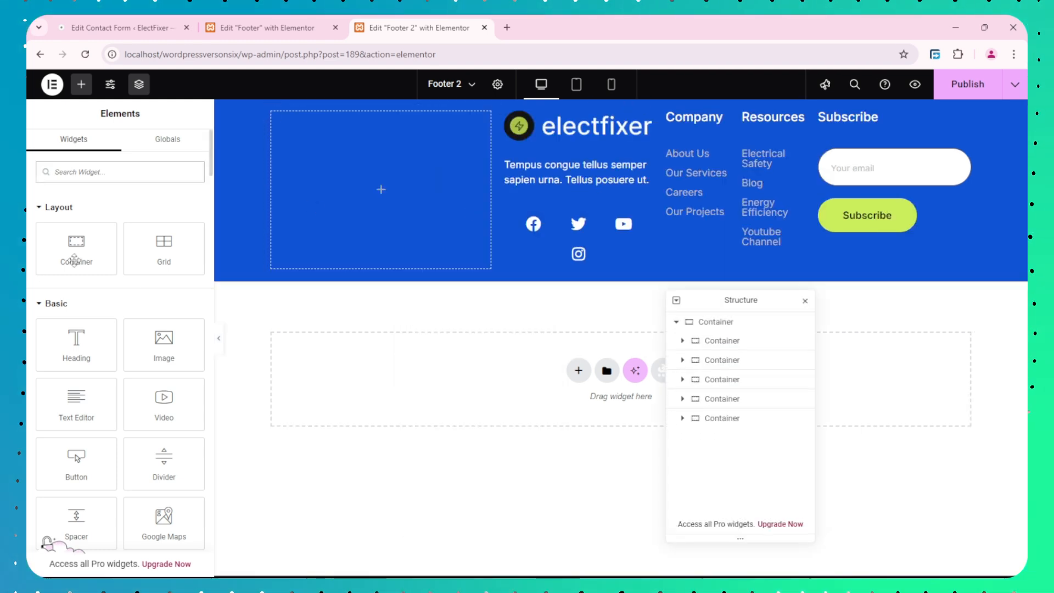
# Select the new empty container at the start of Footer 2's structure and set its direction to row.
pyautogui.click(682, 341)
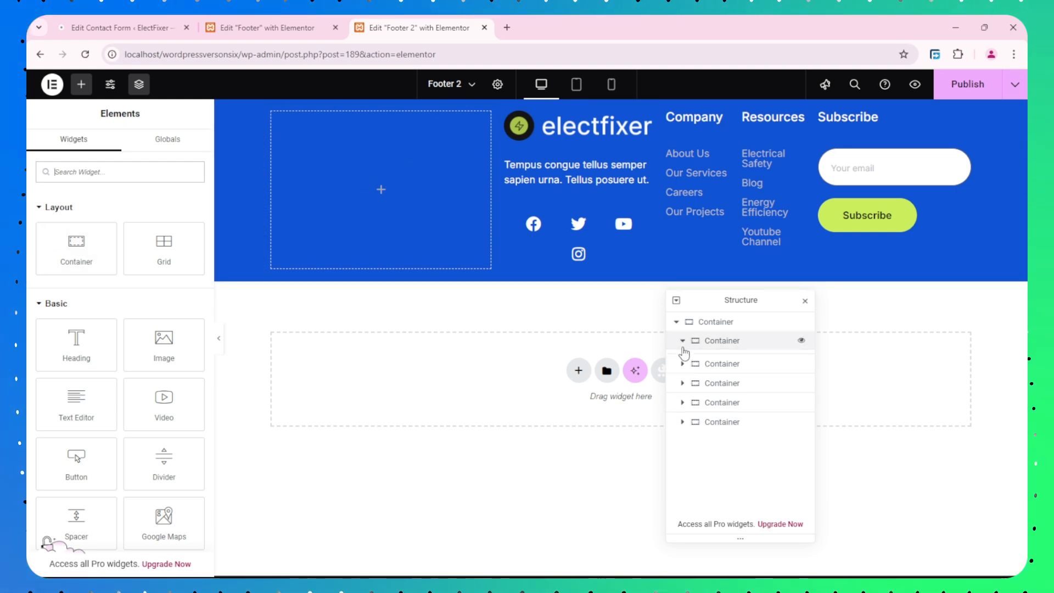
pyautogui.click(717, 341)
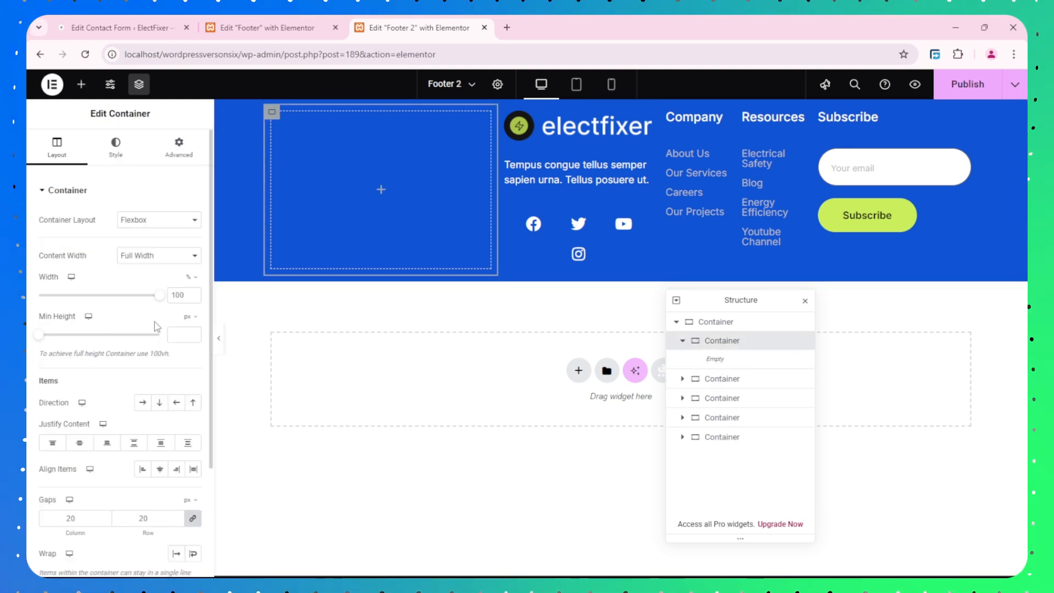
pyautogui.click(142, 403)
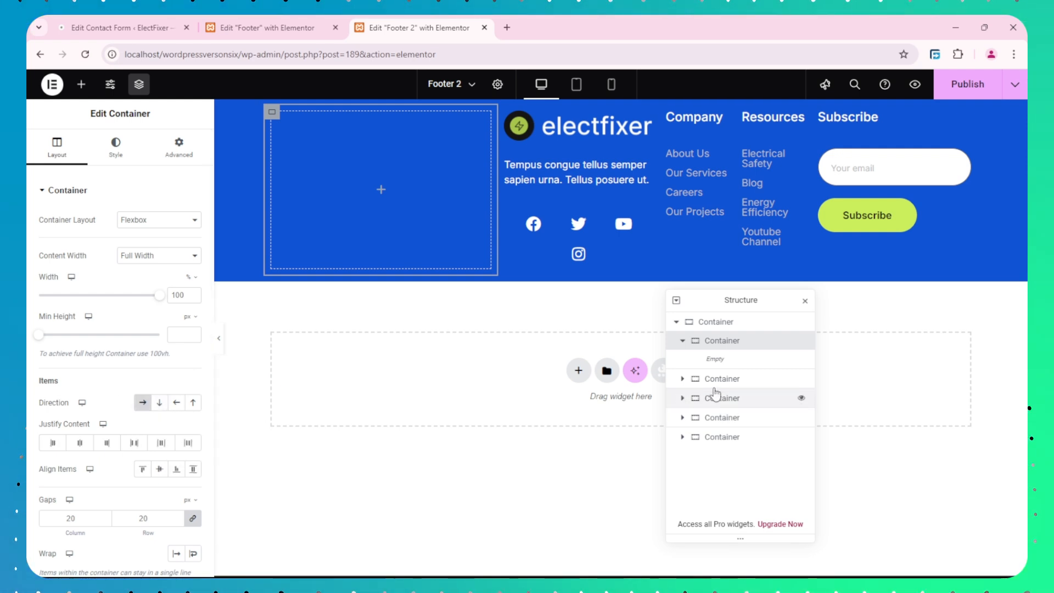
# Move the logo and Company column containers into the new row container in the structure tree.
pyautogui.moveTo(723, 379); pyautogui.dragTo(744, 362)
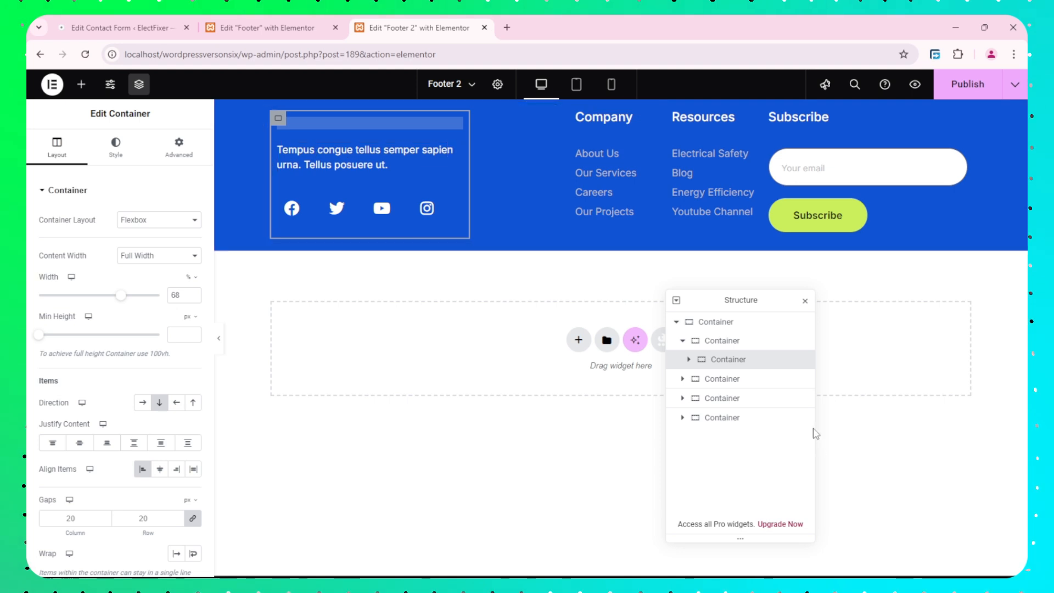
pyautogui.click(730, 379)
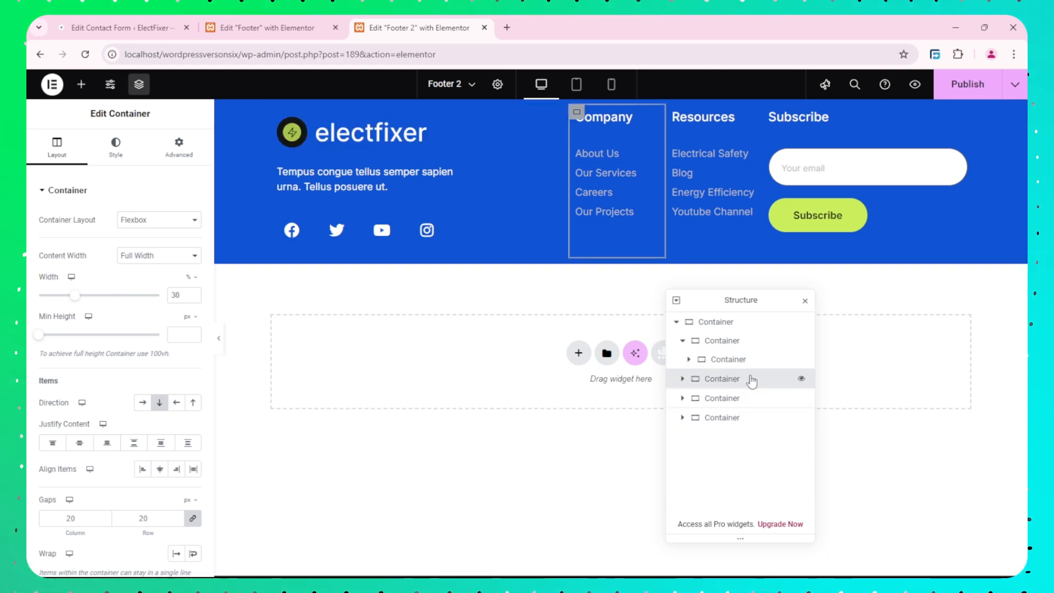
pyautogui.moveTo(700, 382); pyautogui.dragTo(716, 417)
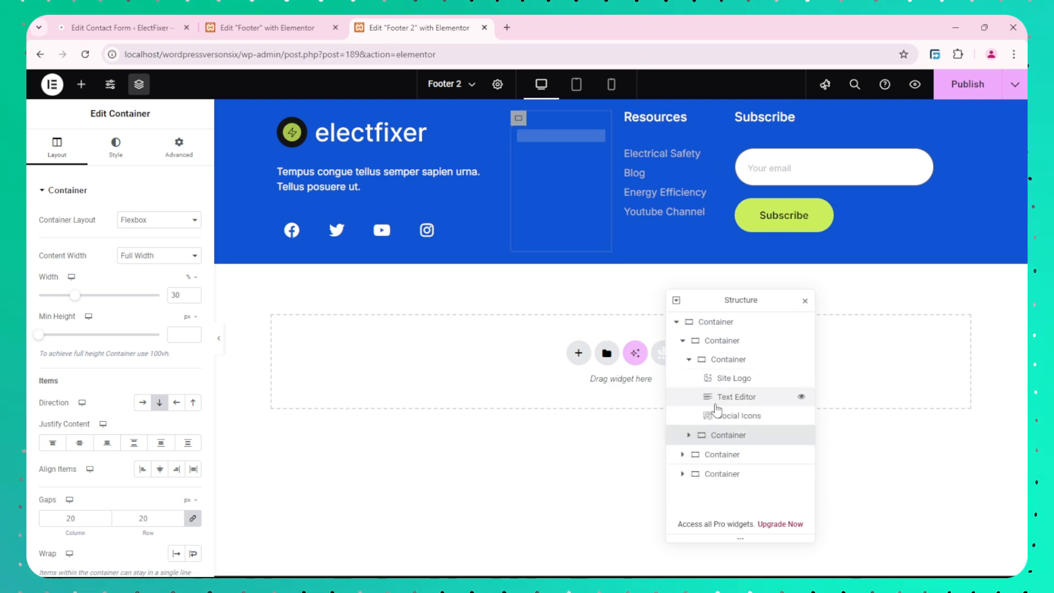
pyautogui.click(689, 362)
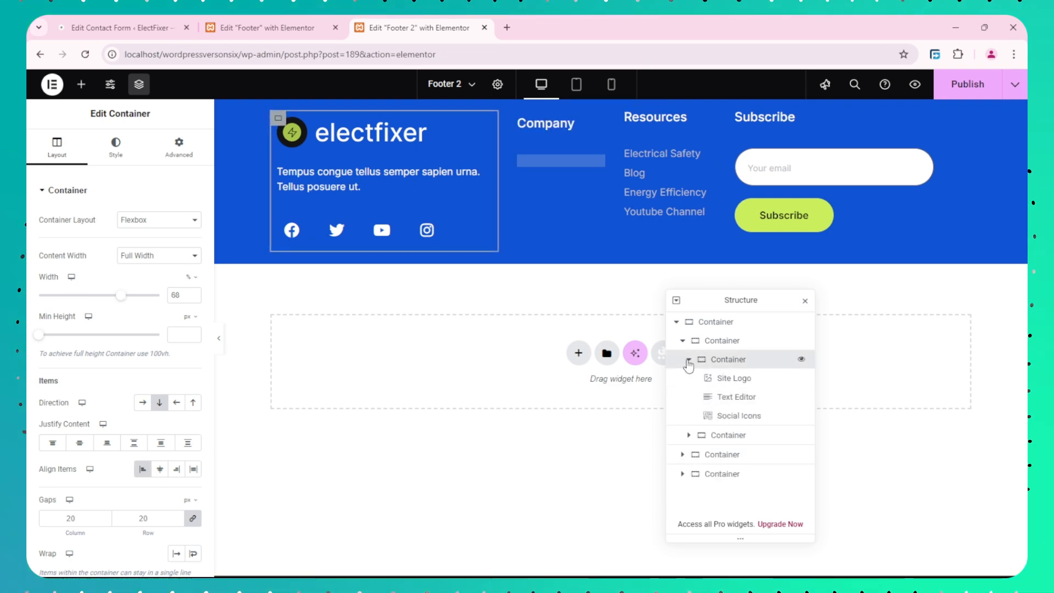
# Move the Resources and Subscribe column containers into the row container after the Company column, and collapse the row container.
pyautogui.click(705, 379)
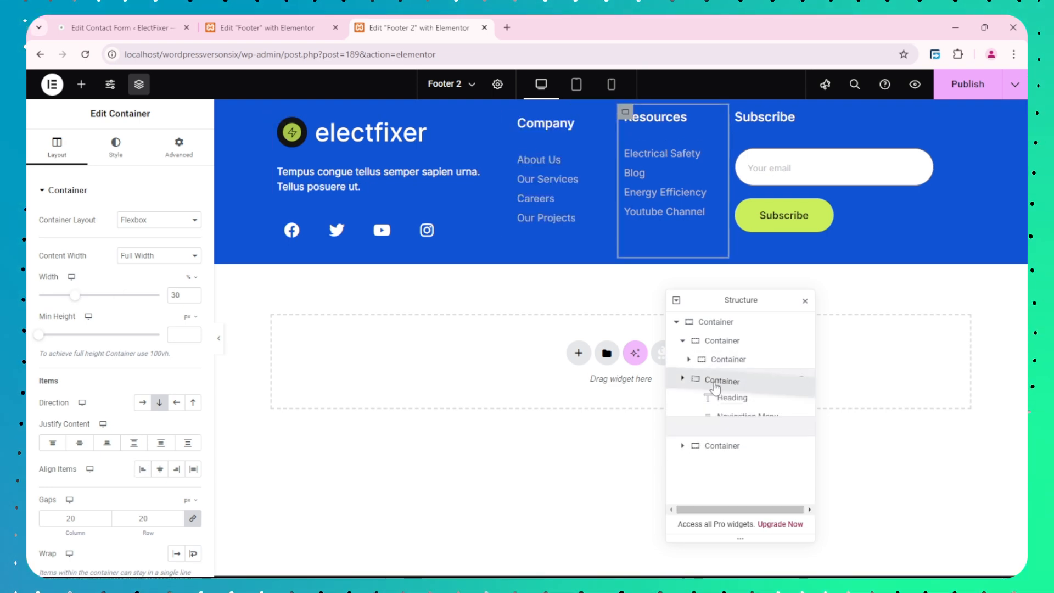
pyautogui.moveTo(715, 381); pyautogui.dragTo(728, 458)
pyautogui.click(689, 380)
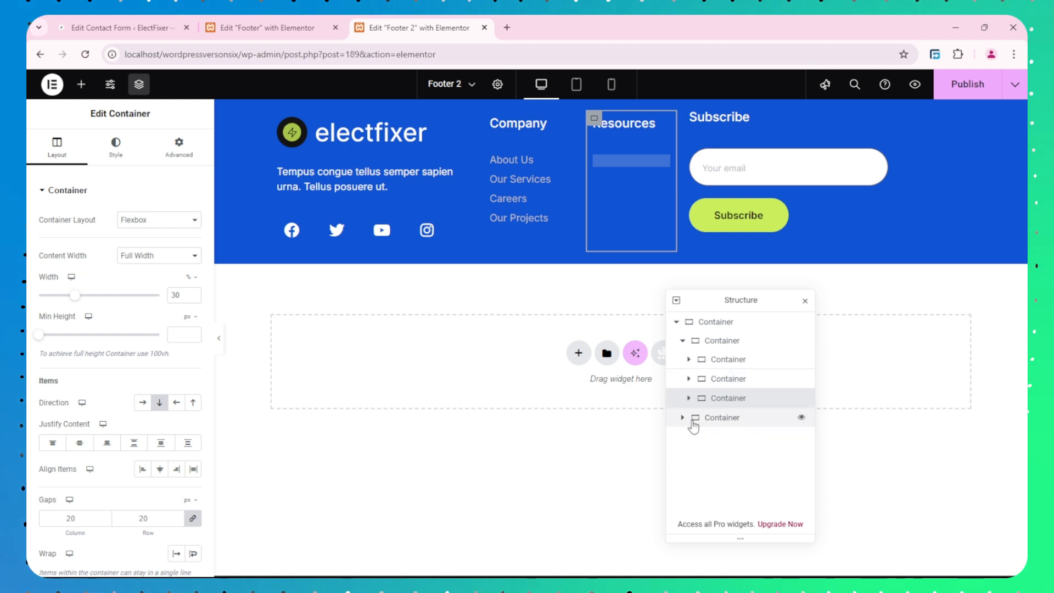
pyautogui.click(706, 399)
pyautogui.click(682, 340)
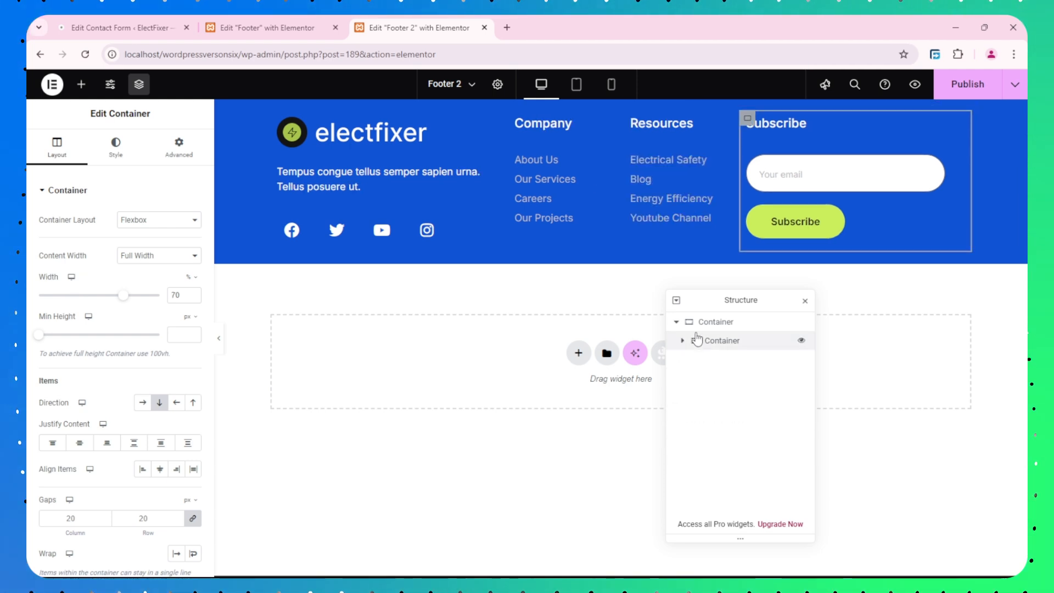
# Review the layout settings of the outer container and the style and layout settings of the inner row container.
pyautogui.click(697, 325)
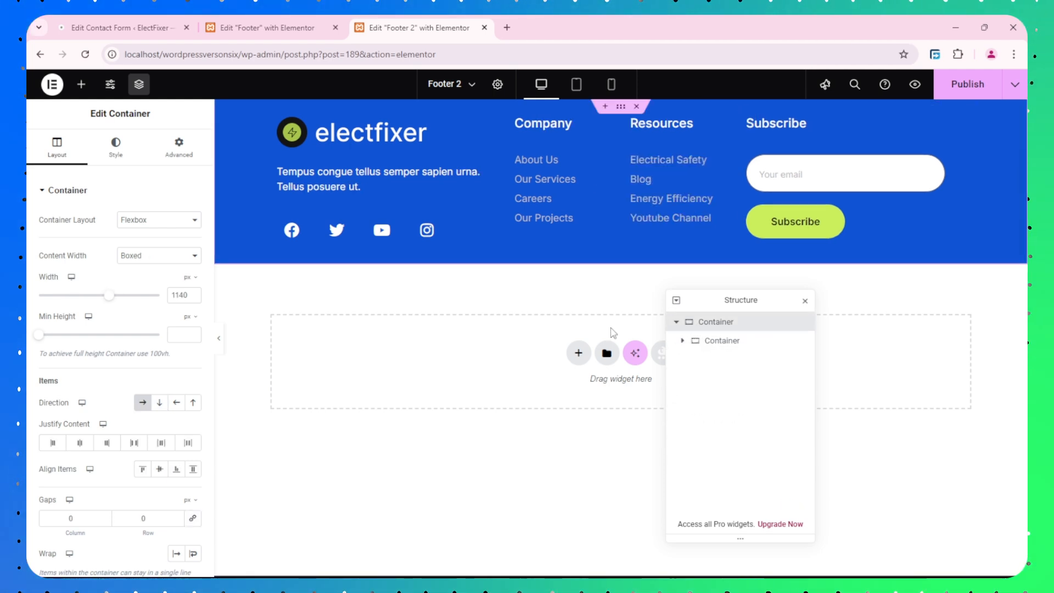
pyautogui.click(713, 341)
pyautogui.click(115, 147)
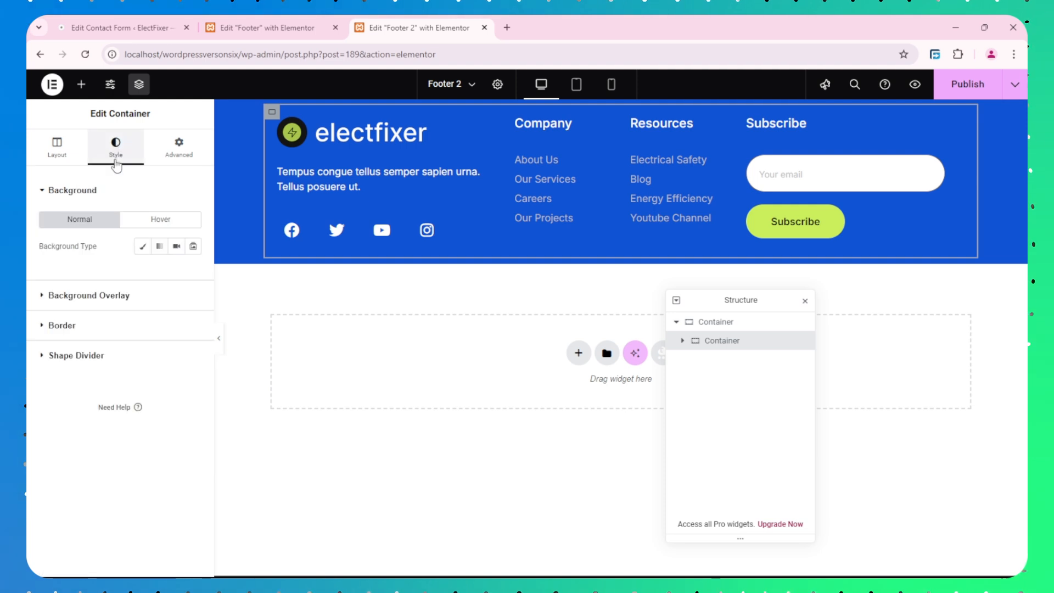
pyautogui.click(55, 144)
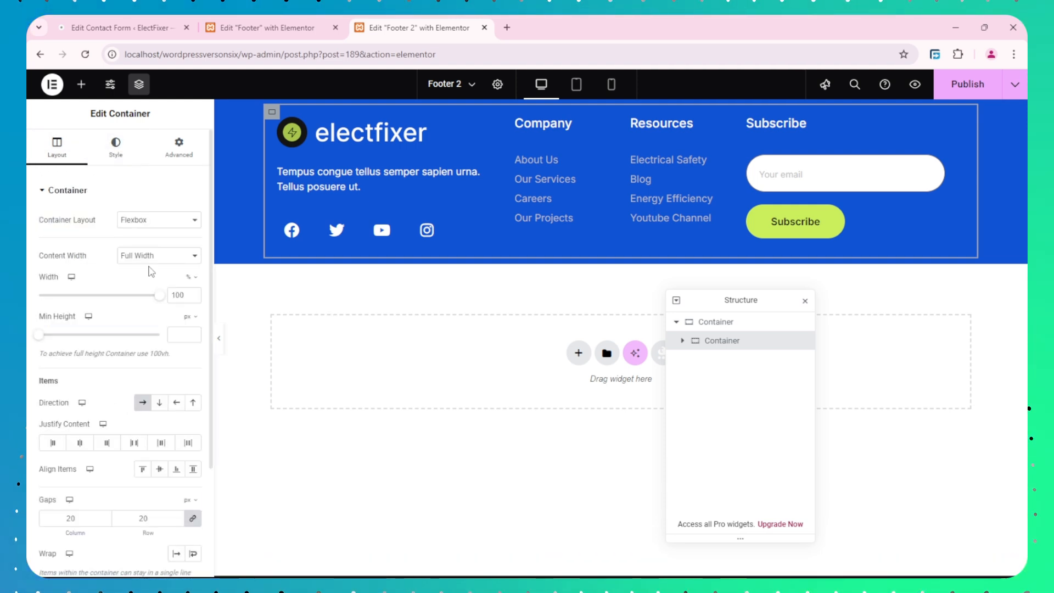
# Rename the outer container to Footer and the inner row container to First Row in the structure tree.
pyautogui.click(703, 324)
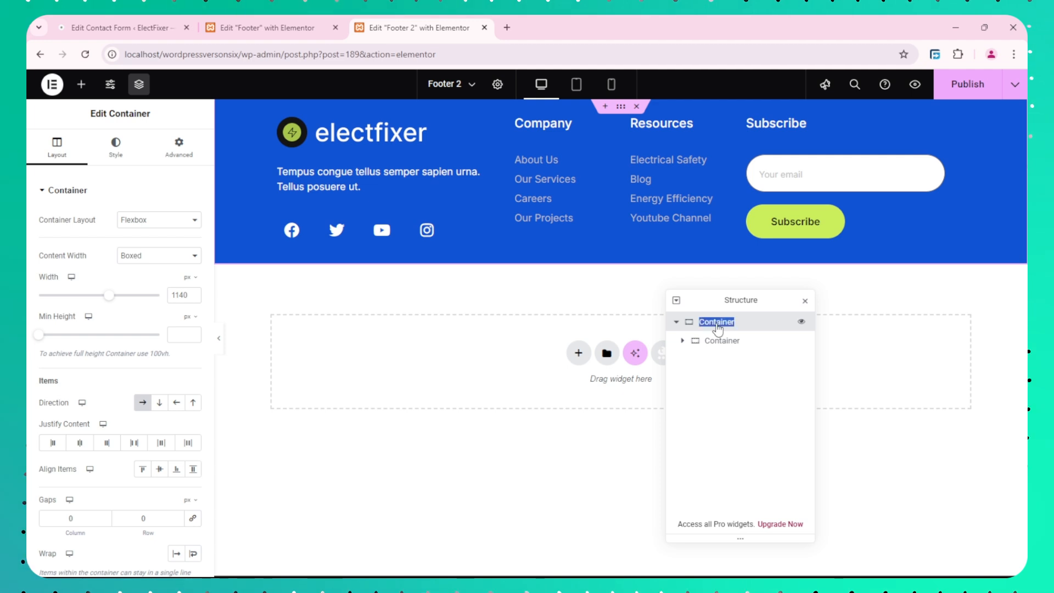
pyautogui.doubleClick(717, 324)
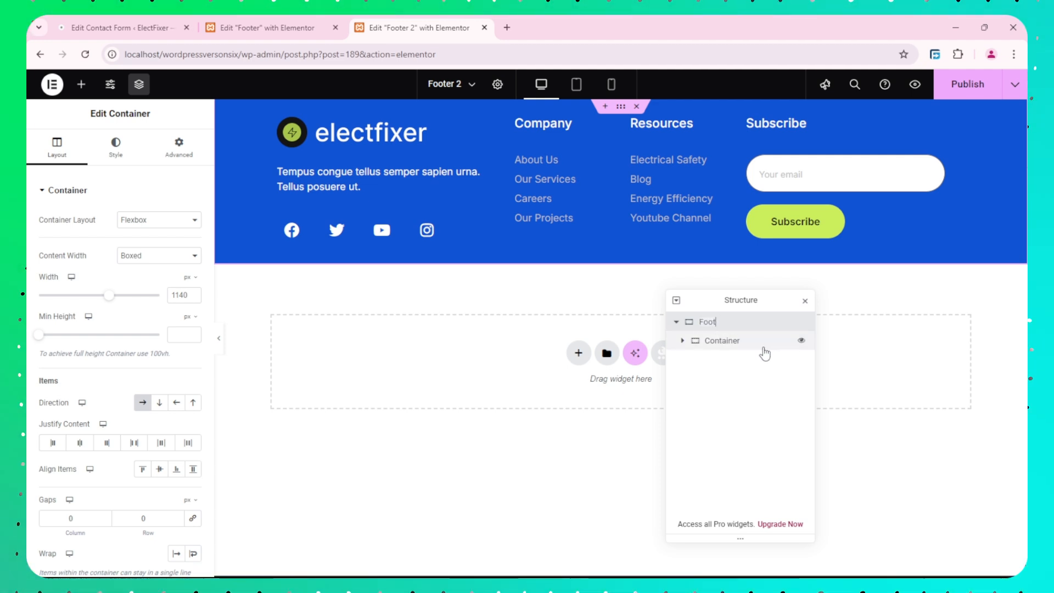
pyautogui.doubleClick(719, 344)
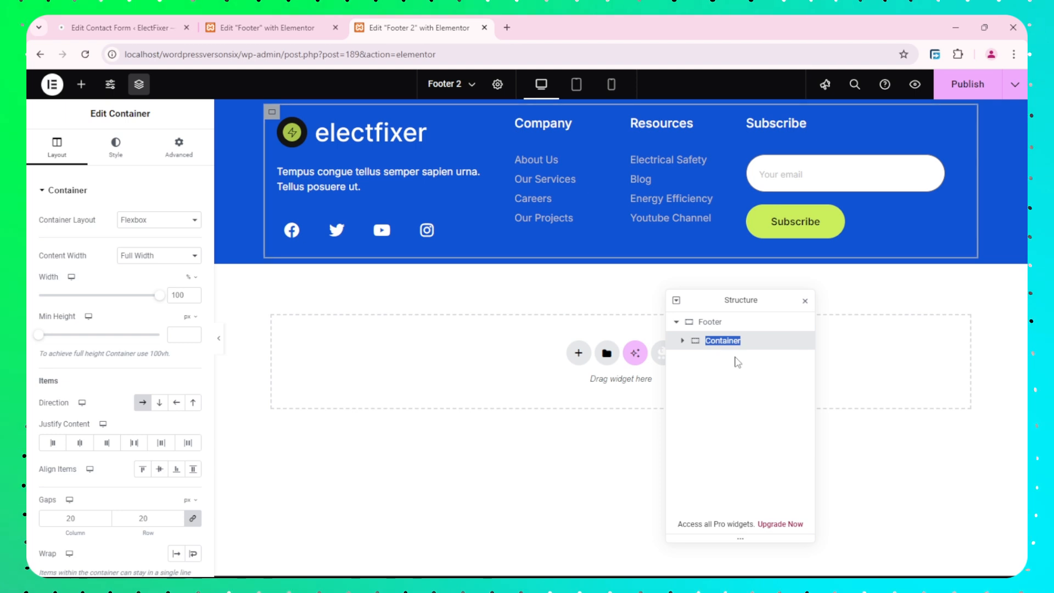
pyautogui.write('First Row')
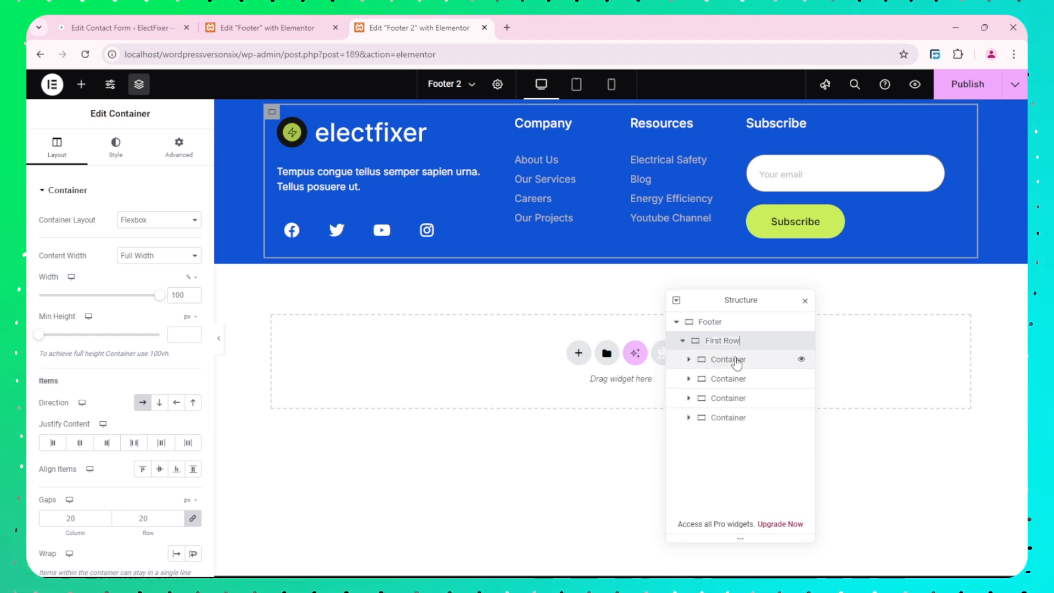
pyautogui.click(683, 341)
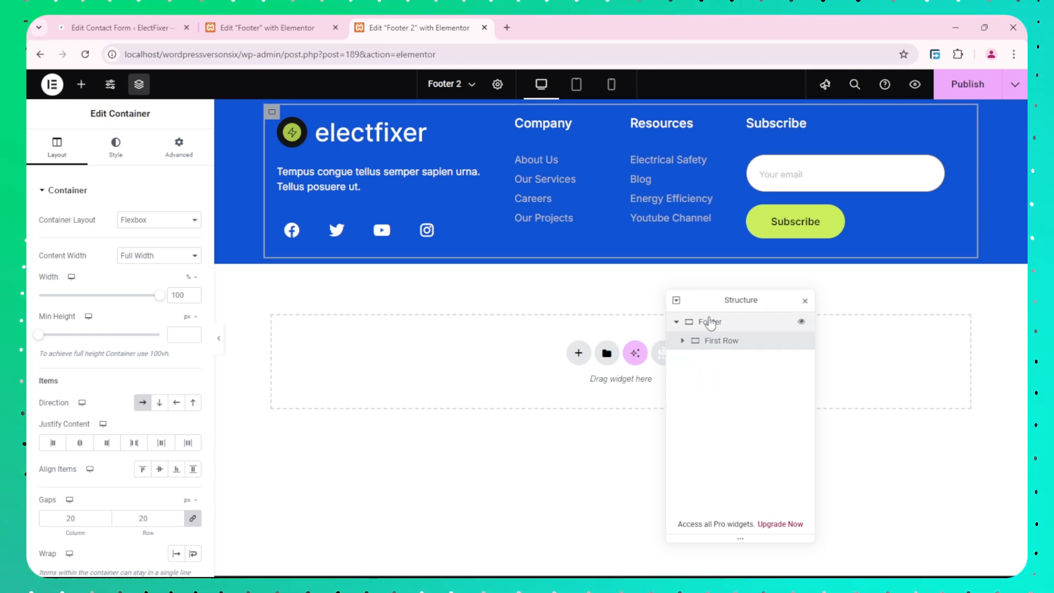
pyautogui.moveTo(693, 301); pyautogui.dragTo(693, 264)
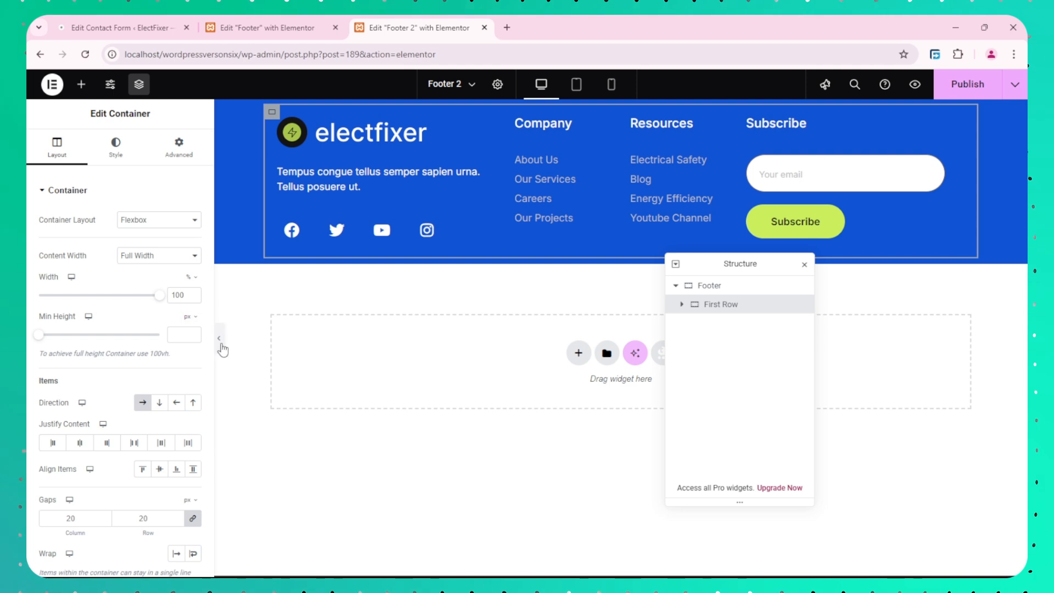
# Check the row container's gaps in the original Footer and set First Row's column and row gaps to 40 px in Footer 2.
pyautogui.click(215, 22)
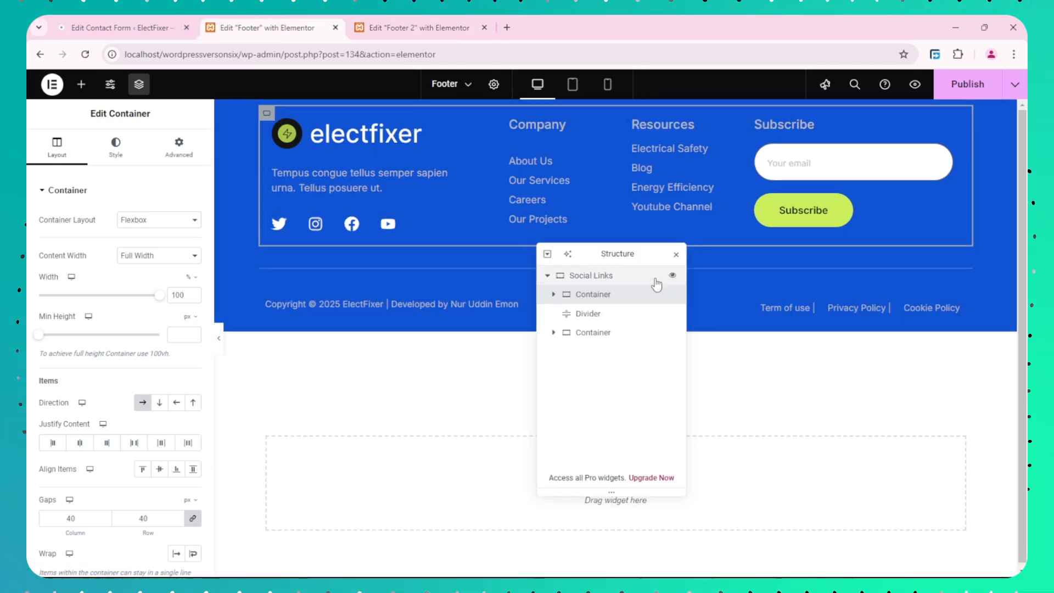
pyautogui.moveTo(592, 252); pyautogui.dragTo(443, 286)
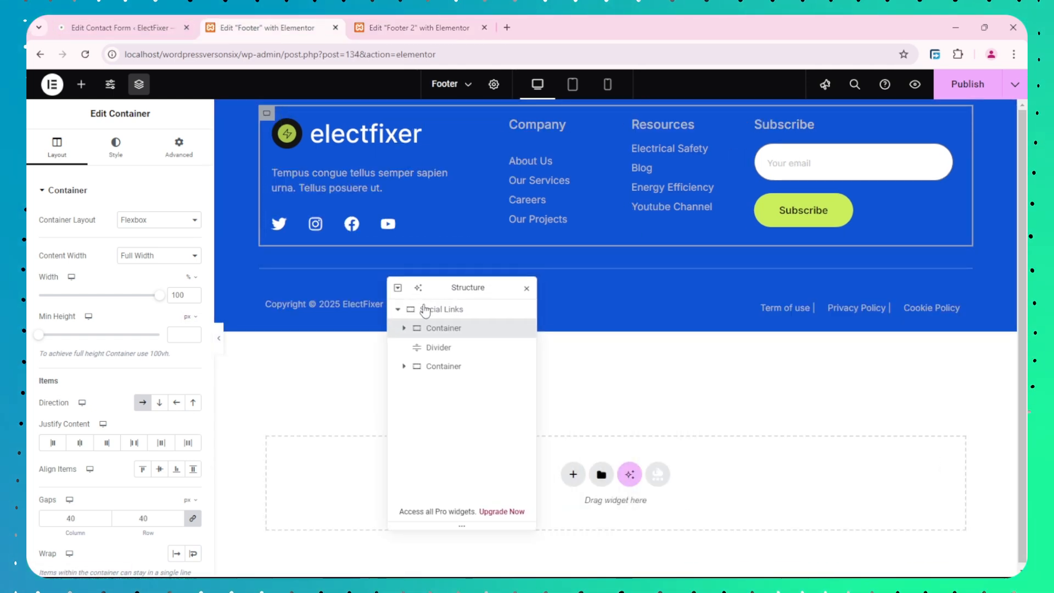
pyautogui.scroll(-3, 129, 446)
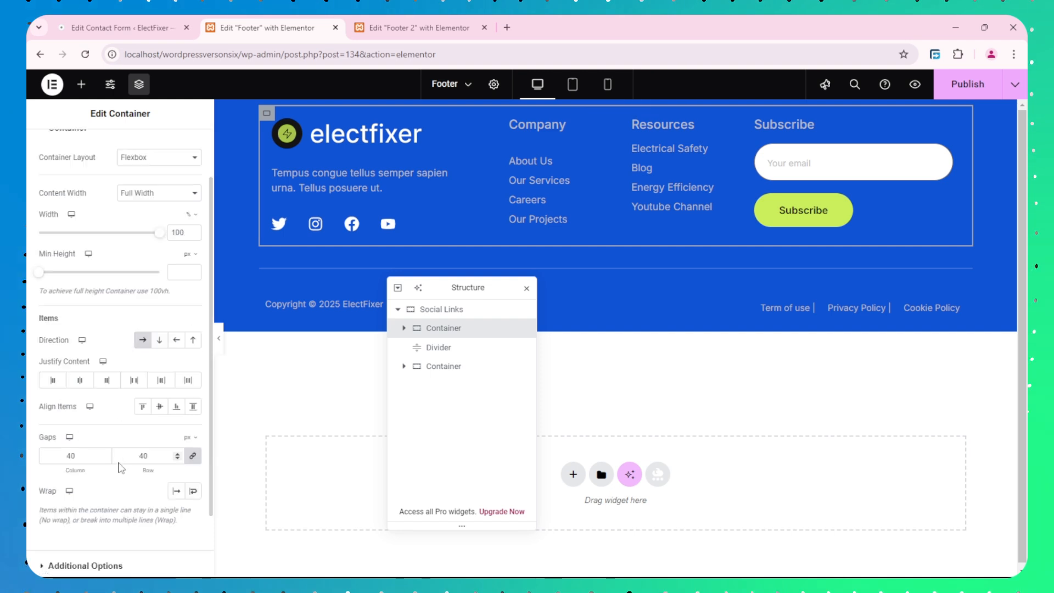
pyautogui.click(409, 22)
pyautogui.scroll(-3, 125, 504)
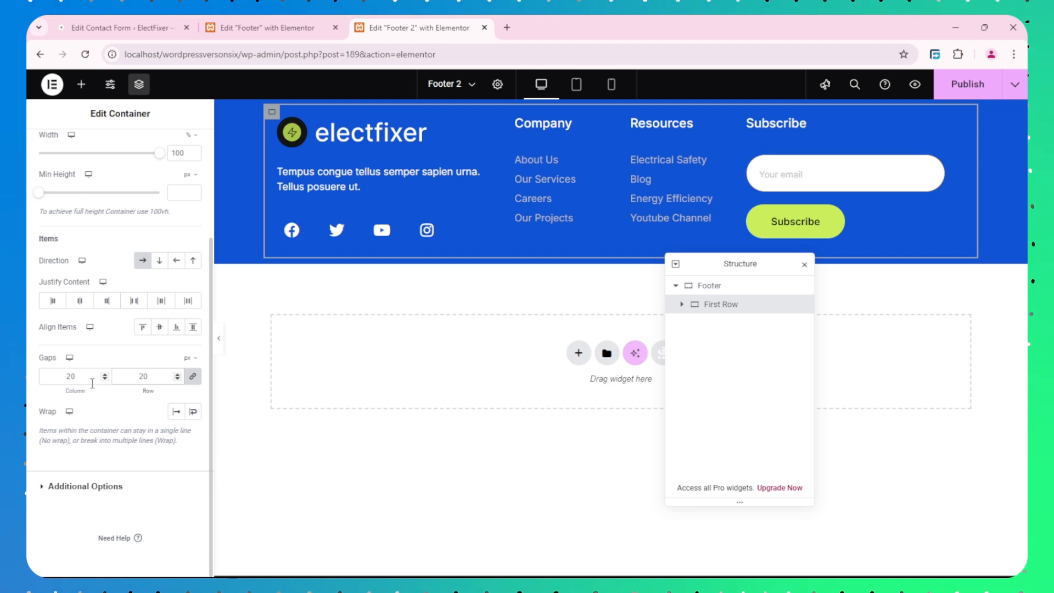
pyautogui.write('40')
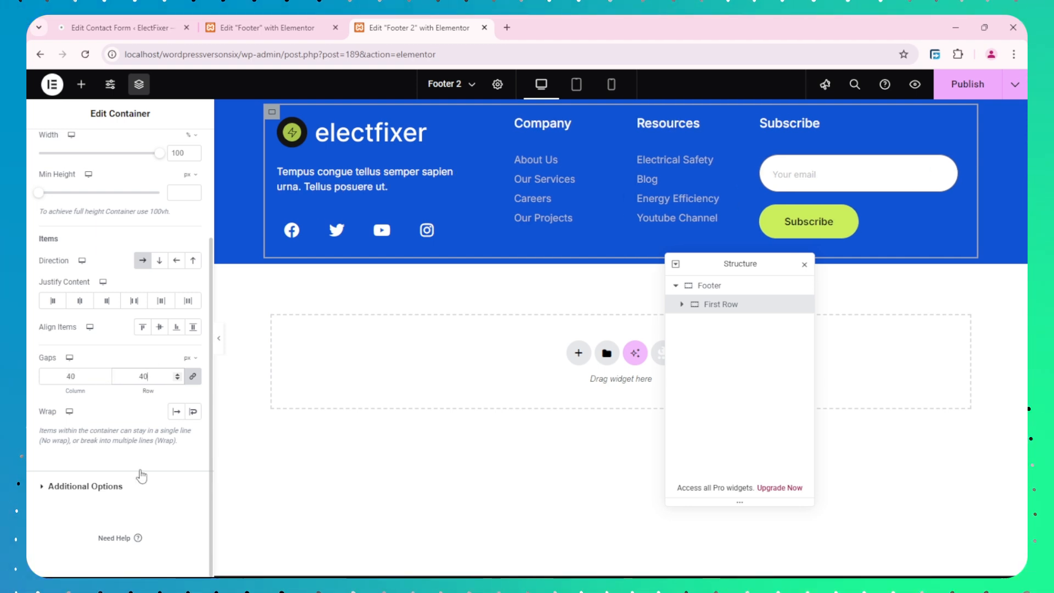
# Compare the Footer 2 layout without the editing panel against the Figma footer design and the original Footer.
pyautogui.click(219, 339)
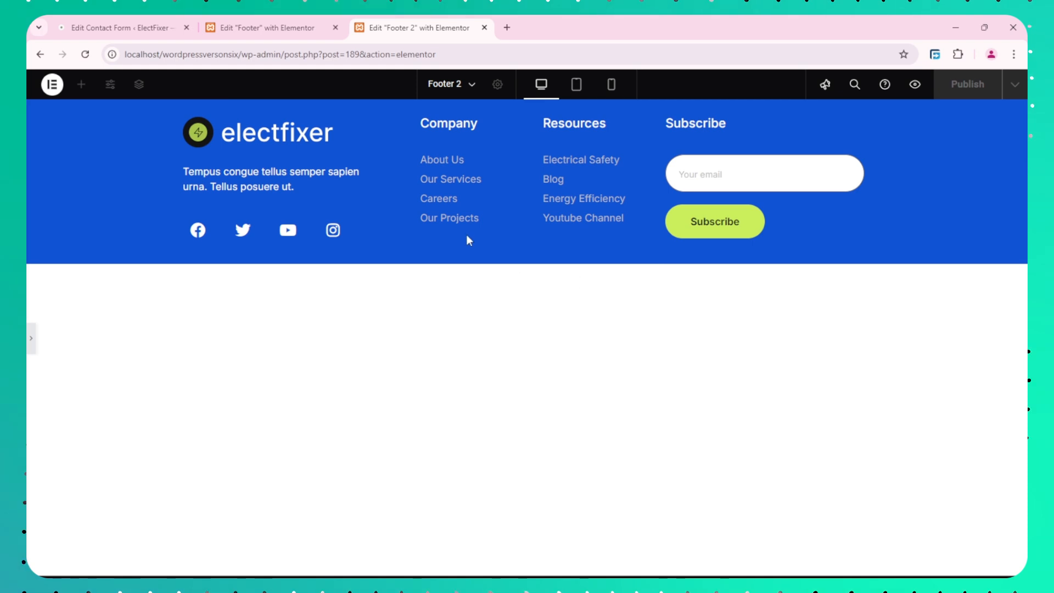
pyautogui.press('super+Tab')
pyautogui.click(713, 209)
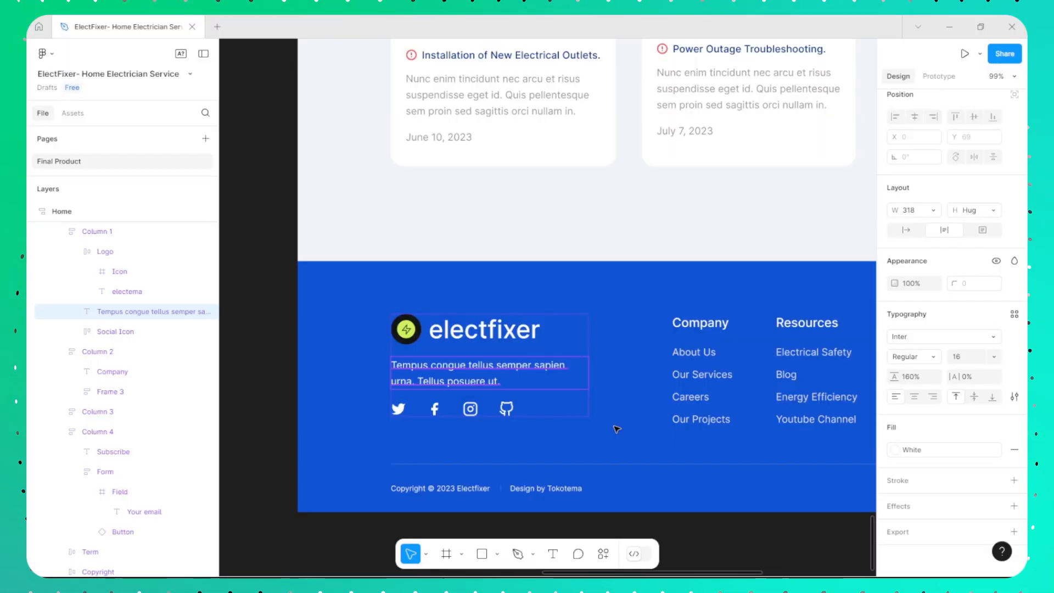
pyautogui.hscroll(5, 617, 429)
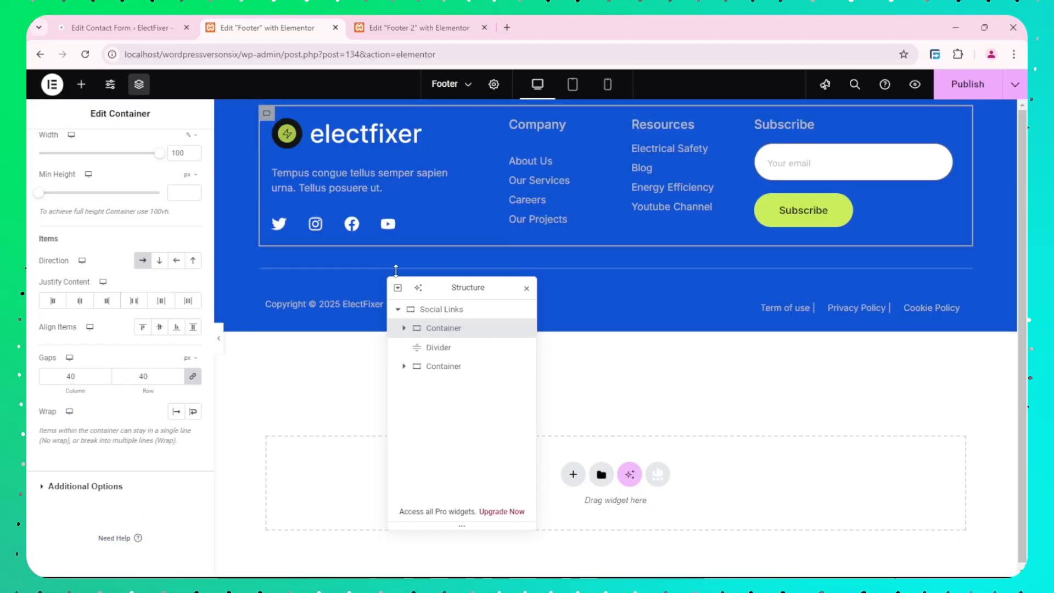
pyautogui.click(406, 25)
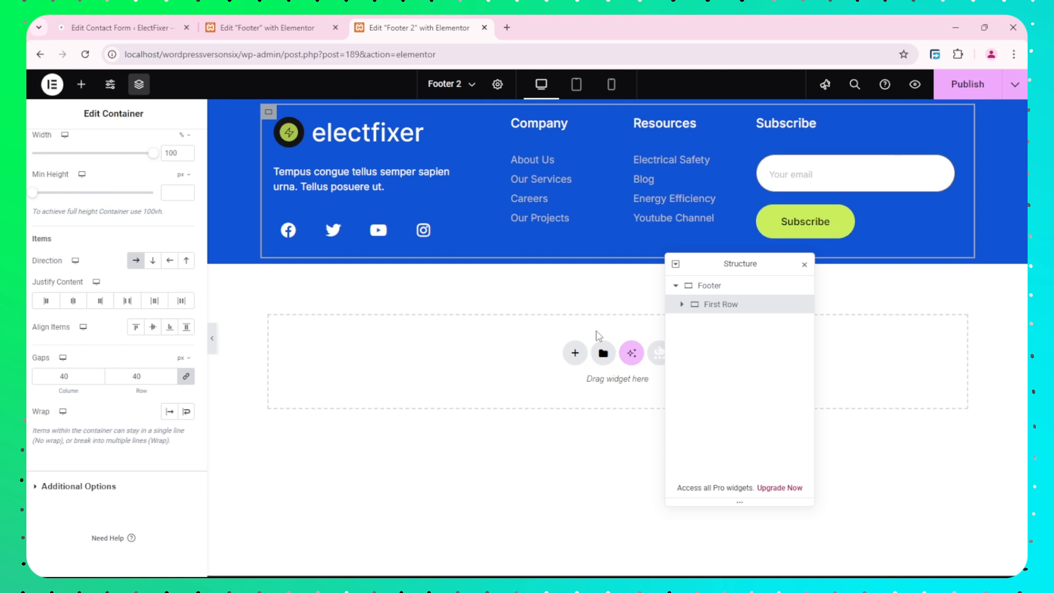
# Select the Social Icons widget in First Row's first column and inspect the Social Icon group's spacing in the Figma design.
pyautogui.click(681, 305)
pyautogui.click(719, 322)
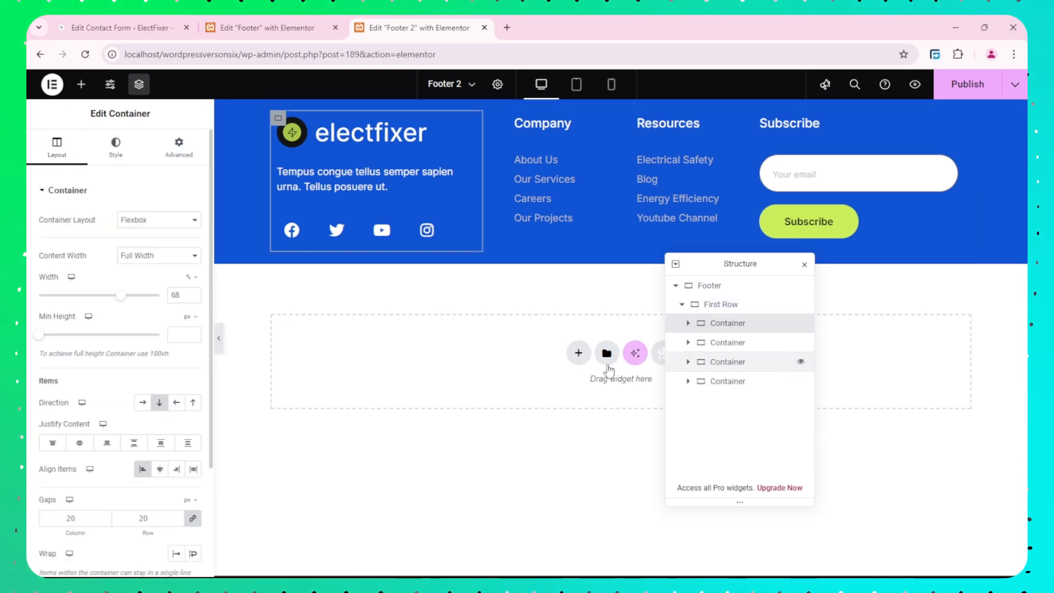
pyautogui.click(688, 323)
pyautogui.click(712, 386)
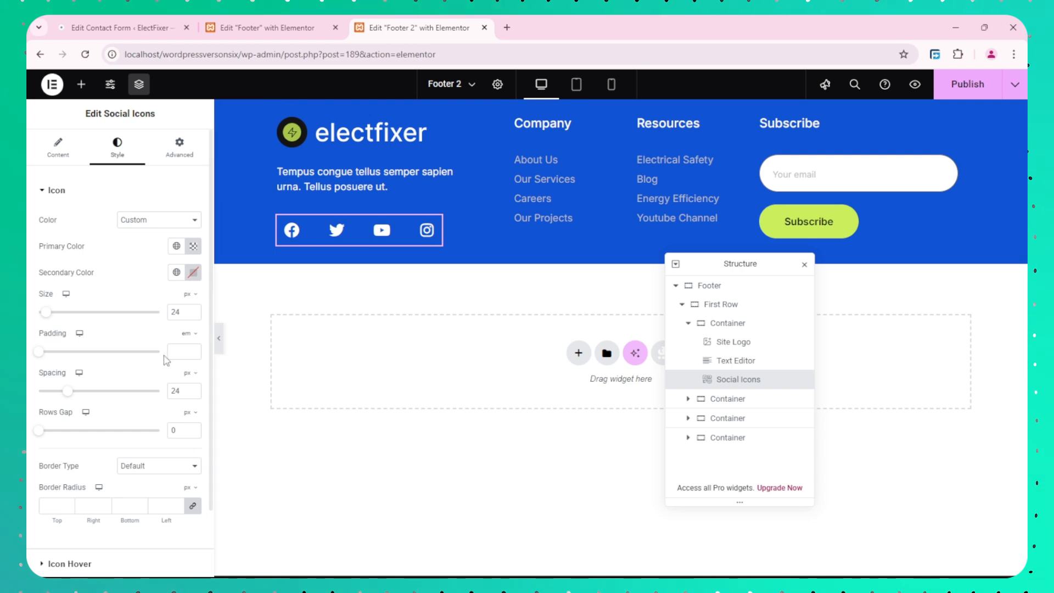
pyautogui.press('super+Tab')
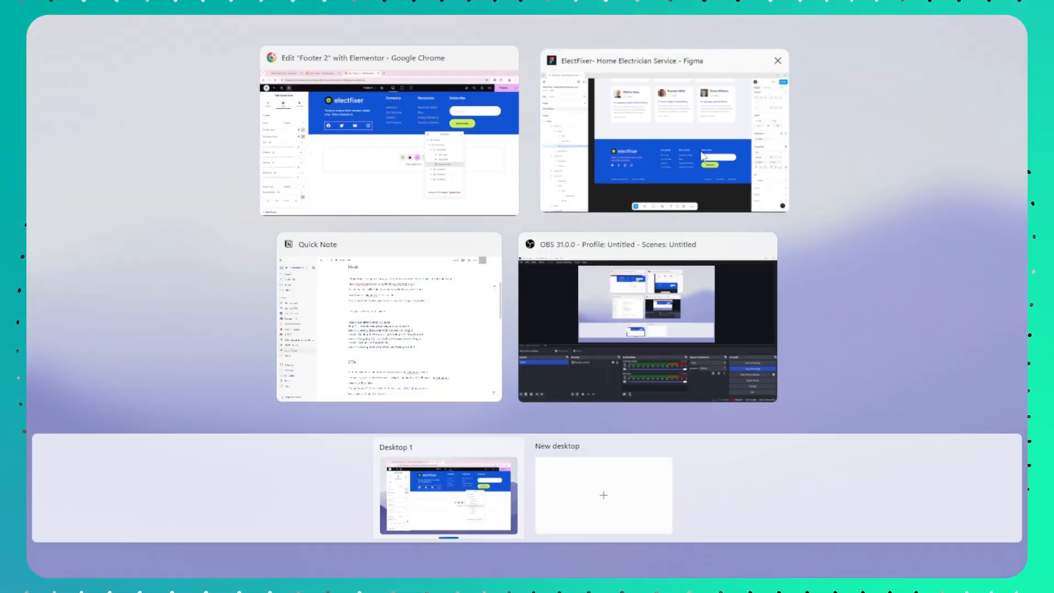
pyautogui.click(703, 156)
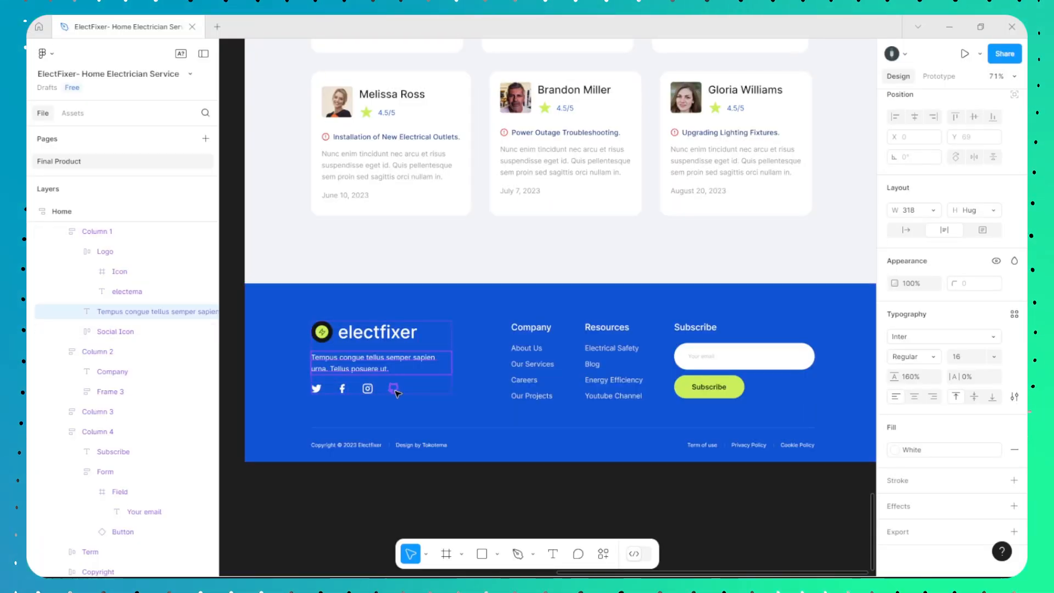
pyautogui.click(393, 388)
pyautogui.click(141, 332)
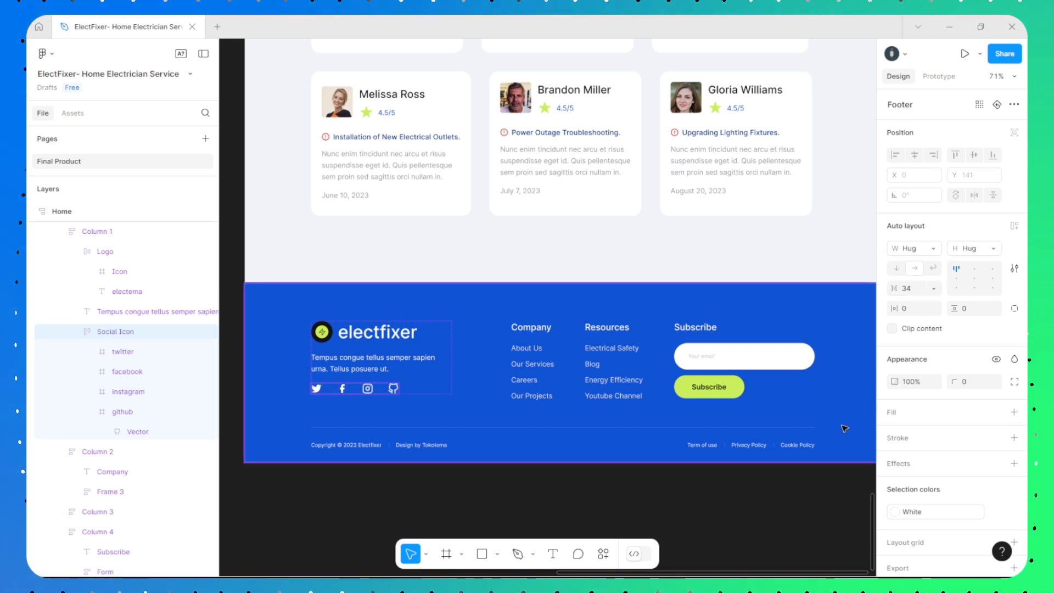
# Return to Footer 2 in the browser and set the social icons' spacing to 34 px and padding to 0.
pyautogui.press('super+Tab')
pyautogui.click(702, 136)
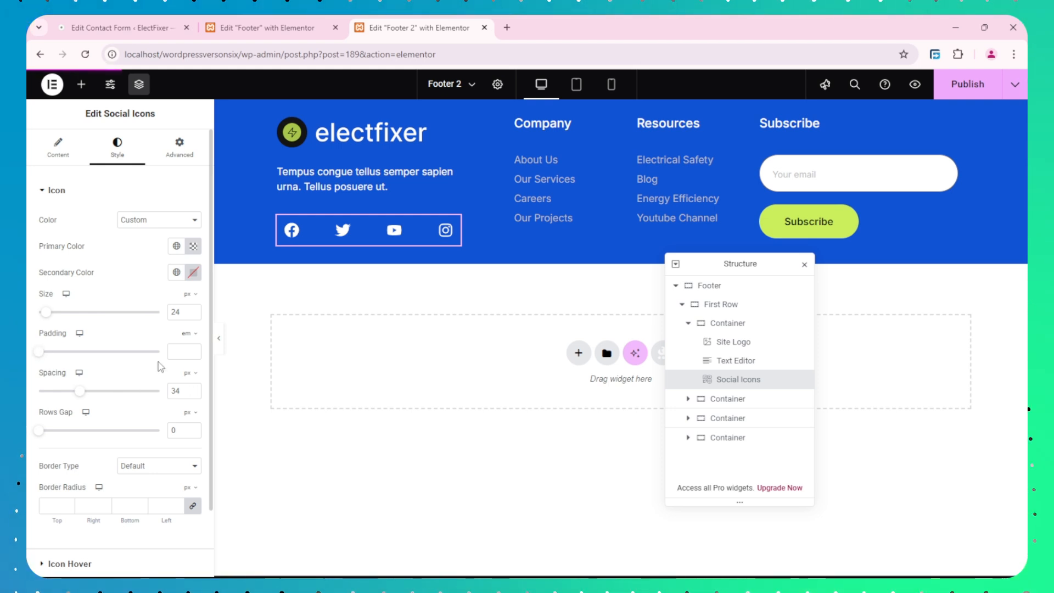
pyautogui.write('0')
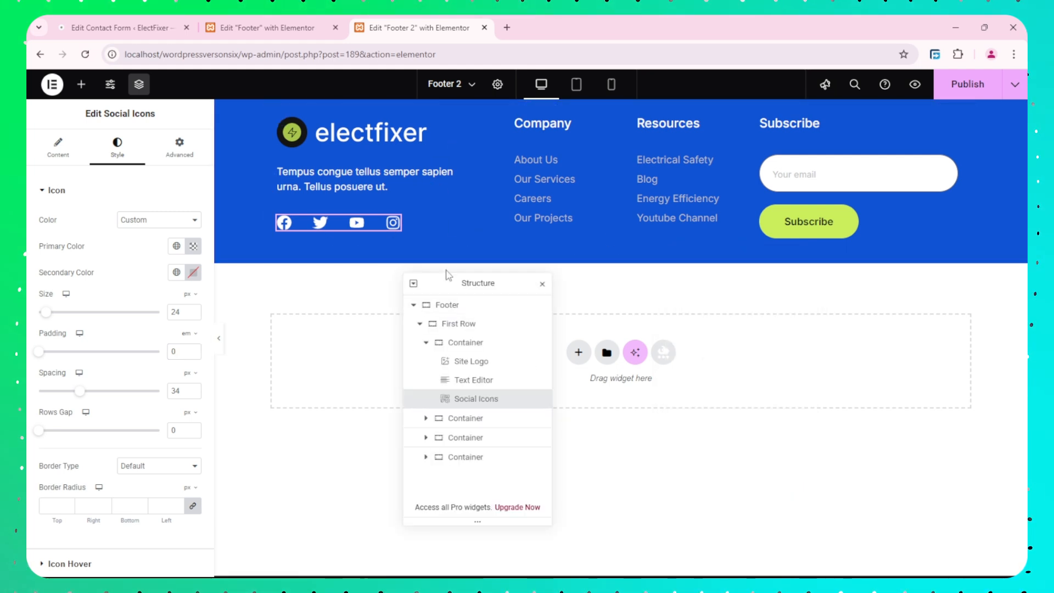
# Add a Divider widget after First Row inside the Footer container and set the Footer container's direction to column.
pyautogui.moveTo(481, 279); pyautogui.dragTo(699, 308)
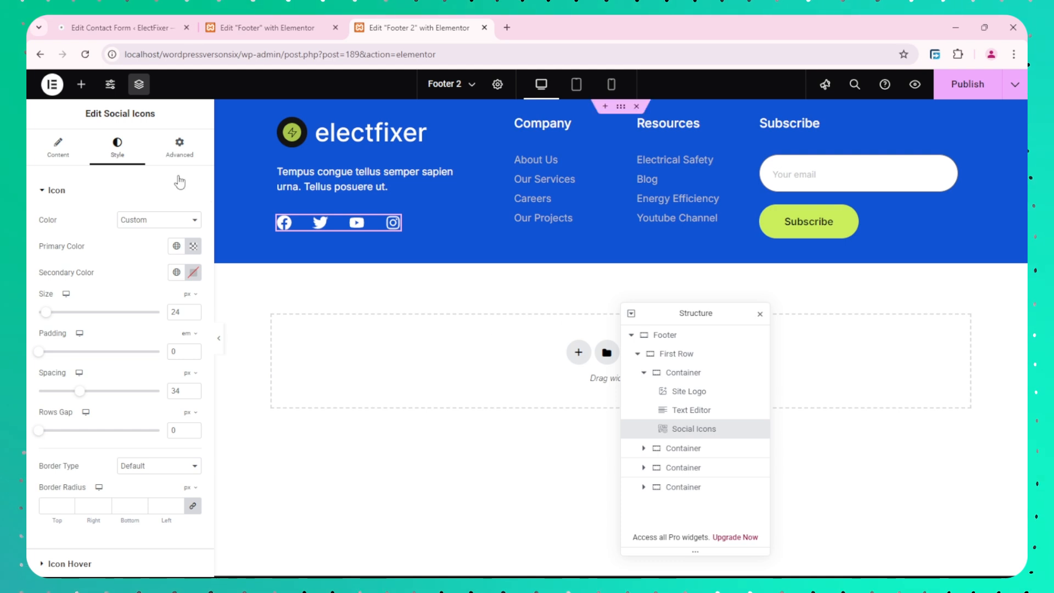
pyautogui.click(82, 85)
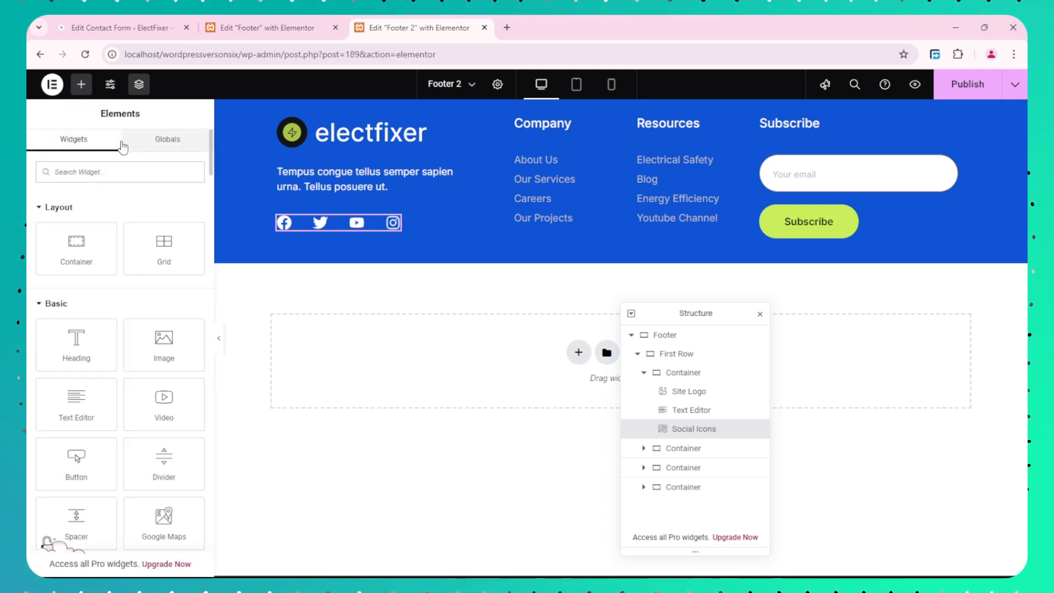
pyautogui.click(121, 171)
pyautogui.write('div')
pyautogui.moveTo(77, 218); pyautogui.dragTo(977, 222)
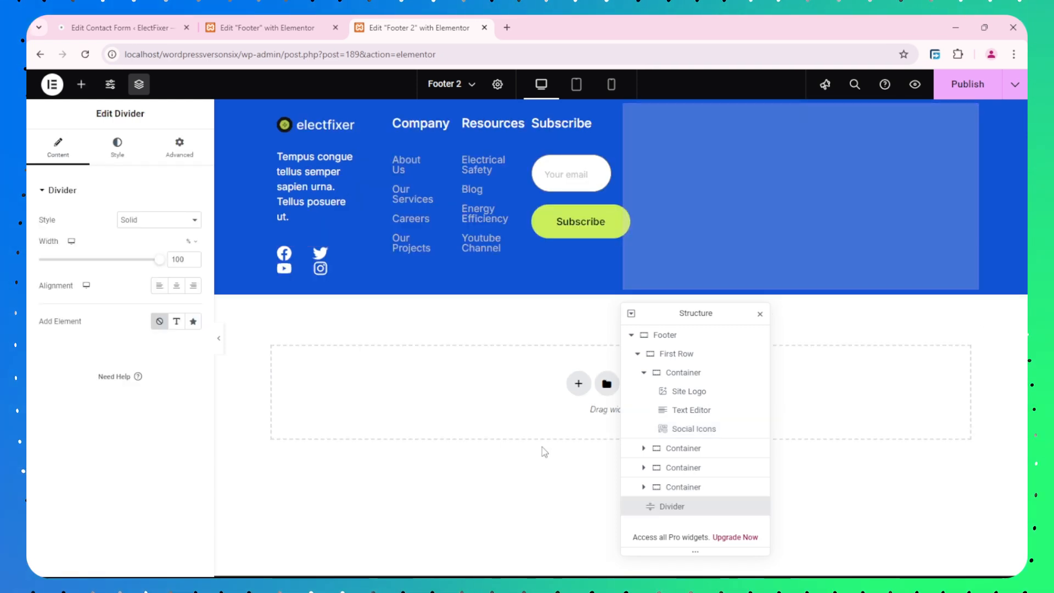
pyautogui.click(669, 336)
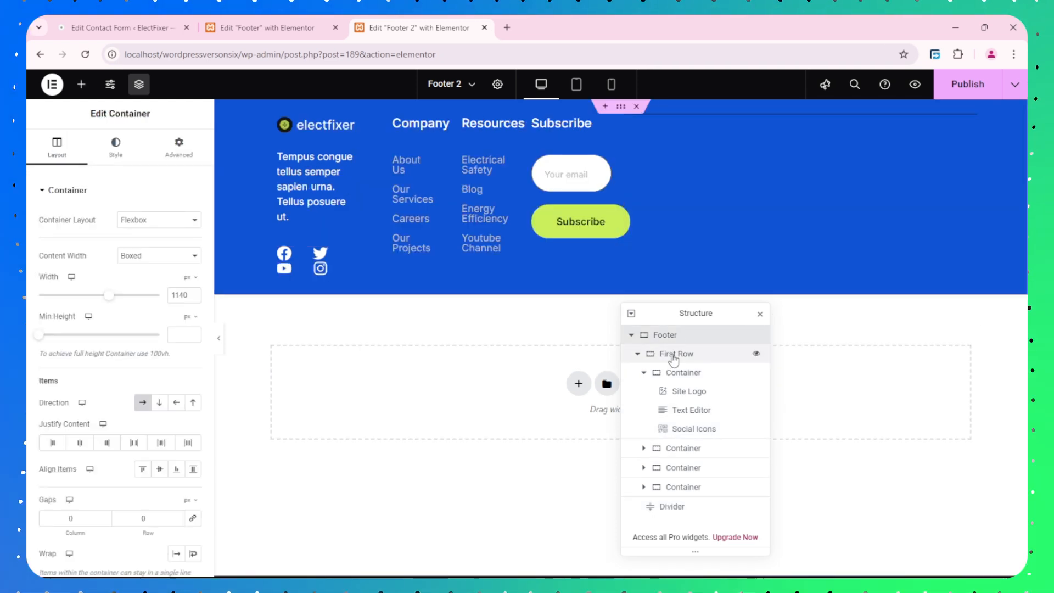
pyautogui.click(160, 403)
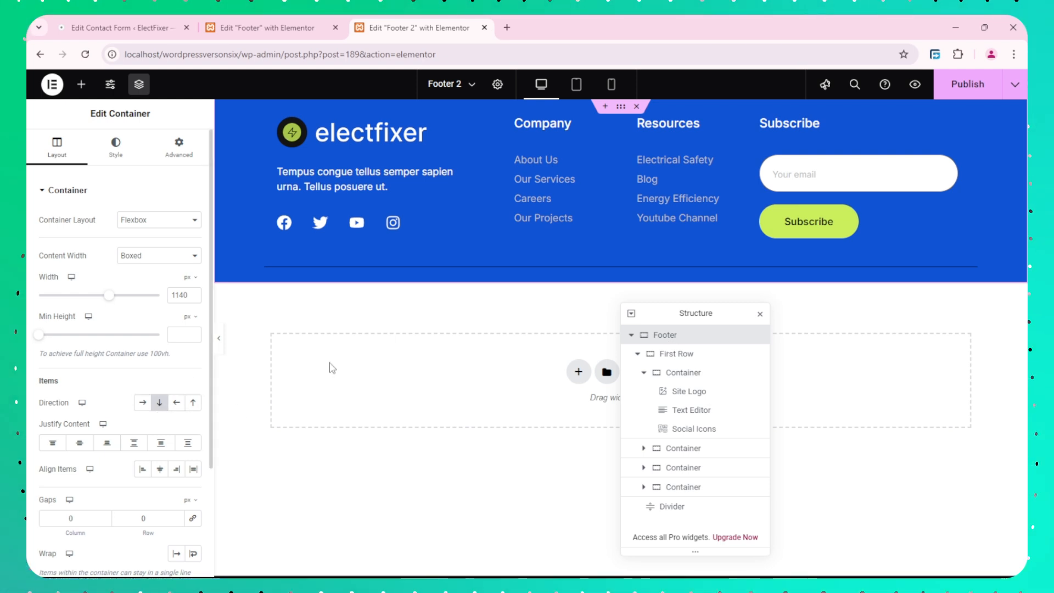
# Select the new divider in Footer 2, and copy the colour code of the original Footer's divider.
pyautogui.click(618, 266)
pyautogui.click(291, 28)
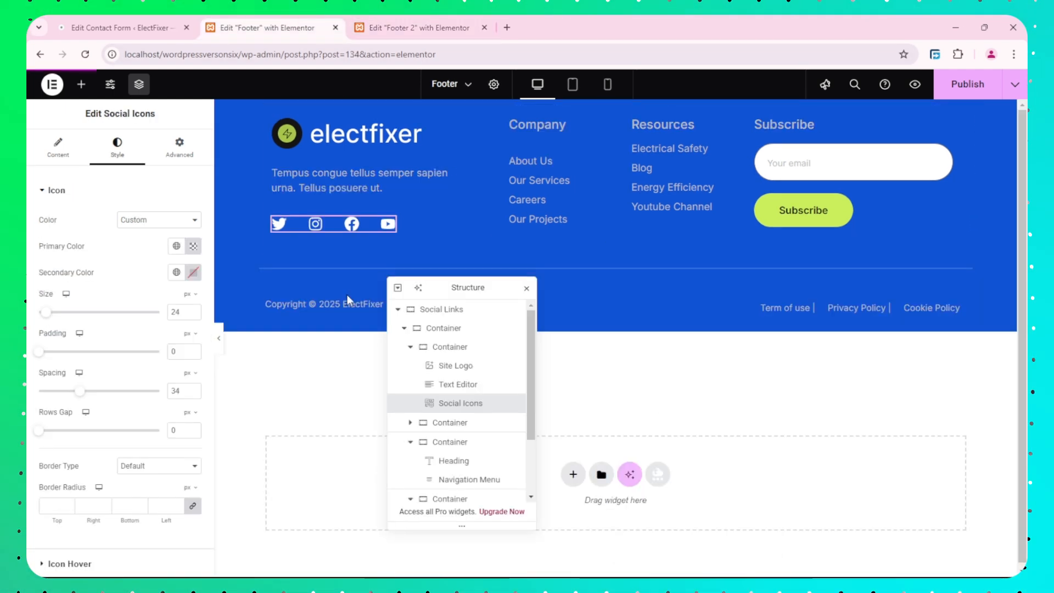
pyautogui.click(306, 272)
pyautogui.click(118, 157)
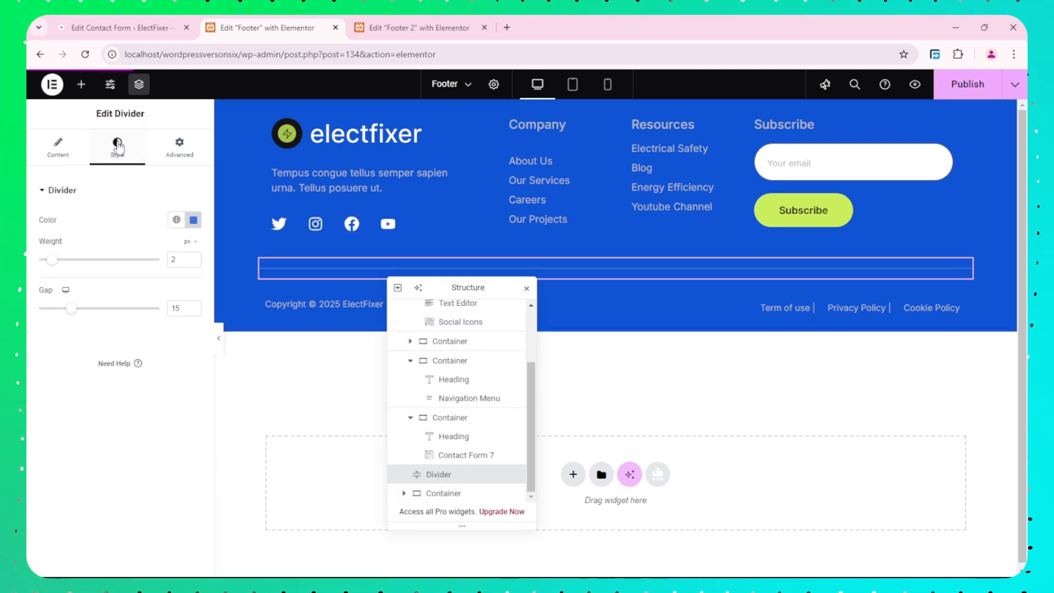
pyautogui.click(193, 221)
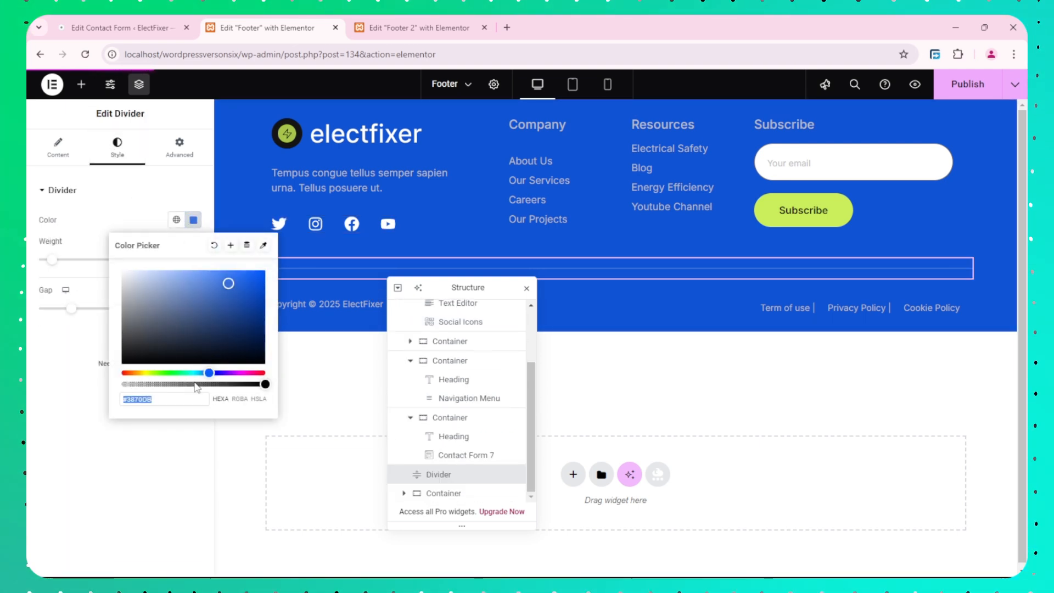
pyautogui.click(29, 398)
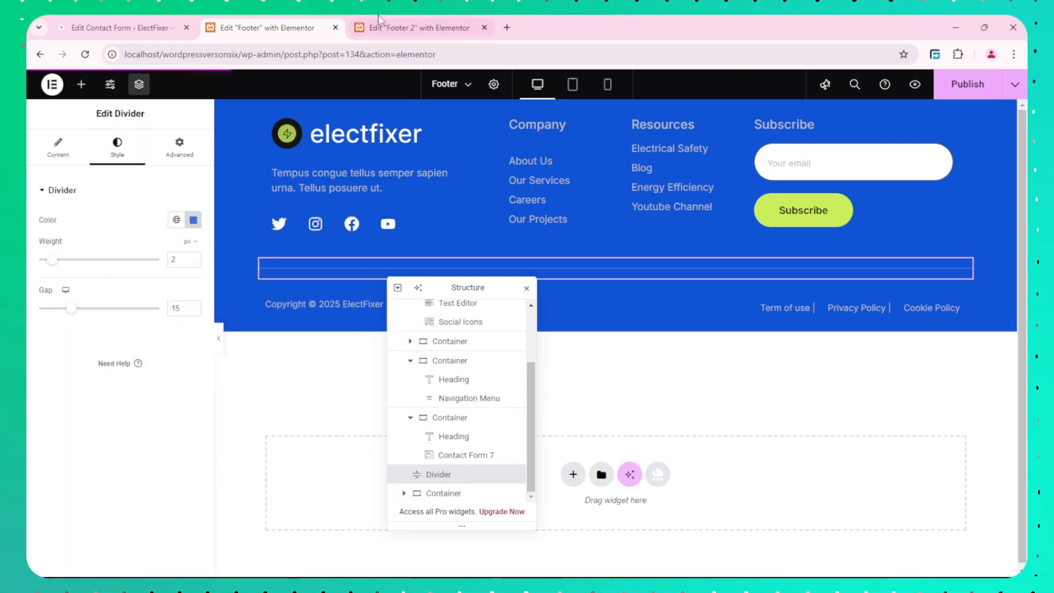
# Set the Footer 2 divider's colour to #3870DB and its weight to 2 px.
pyautogui.click(117, 146)
pyautogui.click(193, 220)
pyautogui.click(210, 373)
pyautogui.click(228, 283)
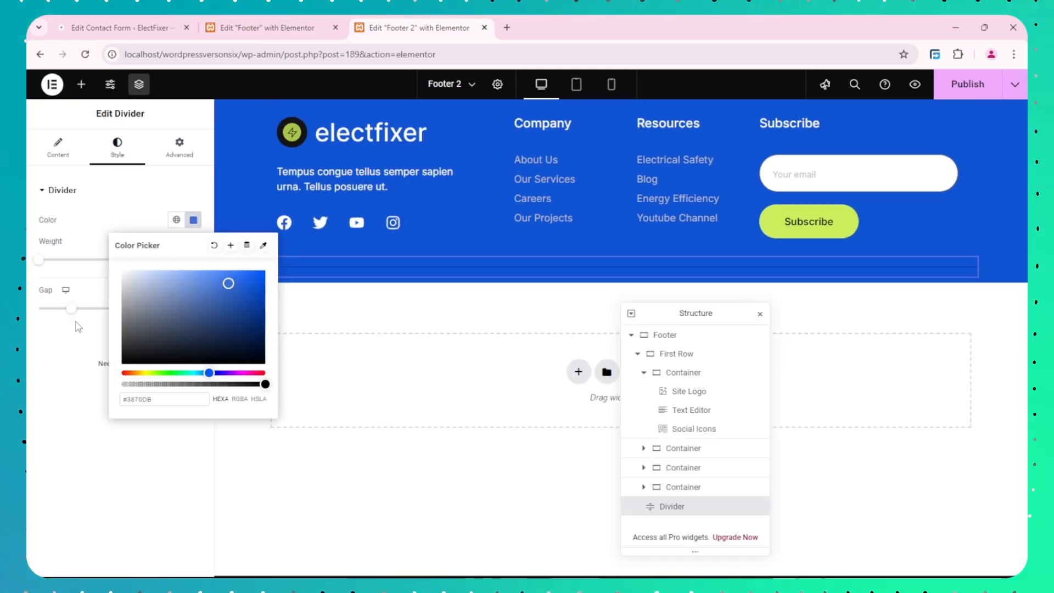
pyautogui.click(79, 327)
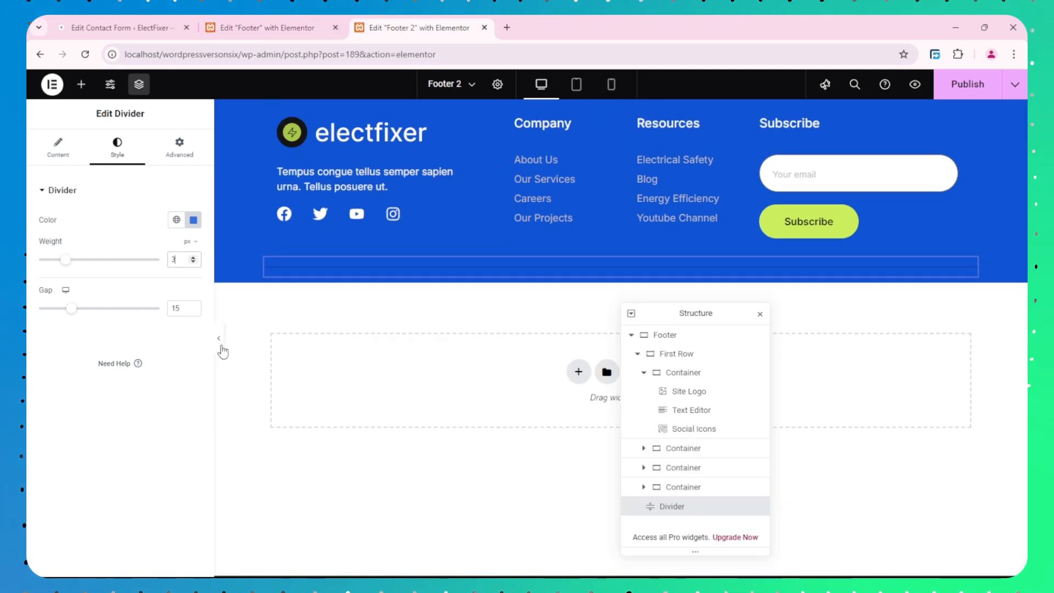
pyautogui.press('BackSpace')
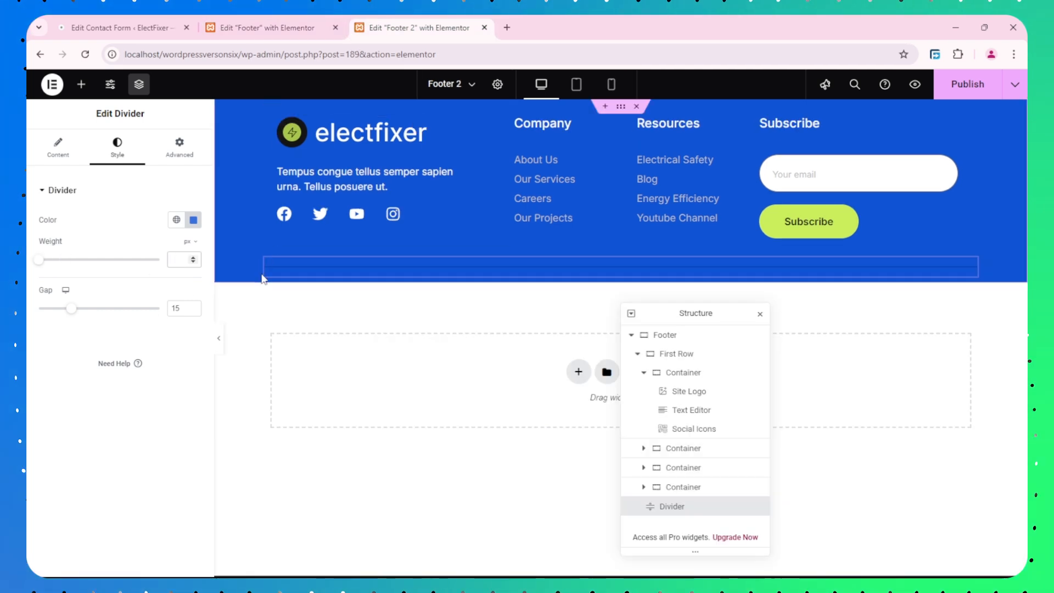
pyautogui.write('2')
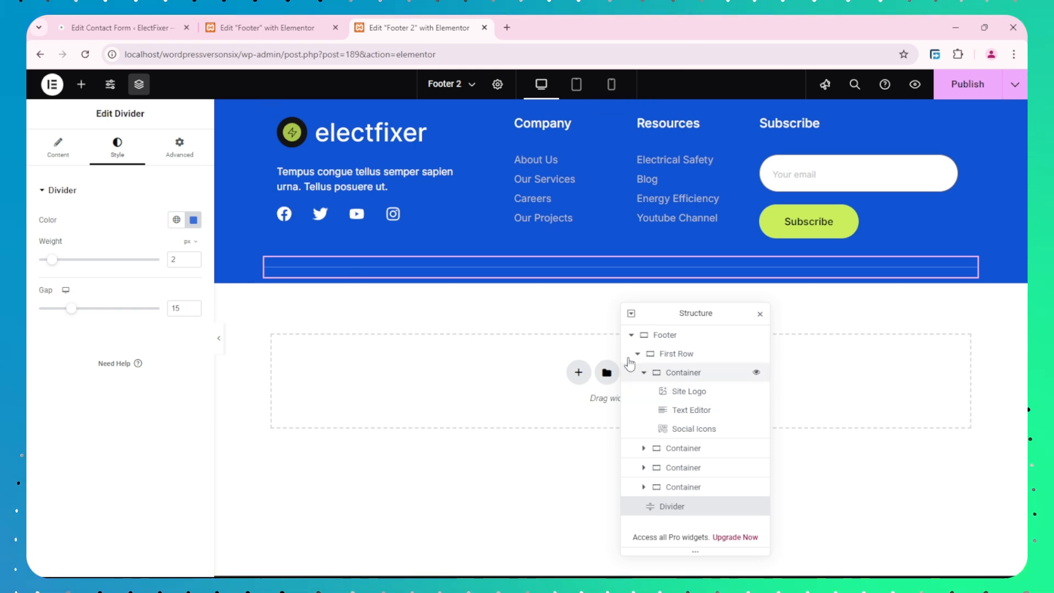
# Add a container below the divider in the Footer container and place another container inside it.
pyautogui.click(81, 84)
pyautogui.moveTo(69, 241); pyautogui.dragTo(448, 279)
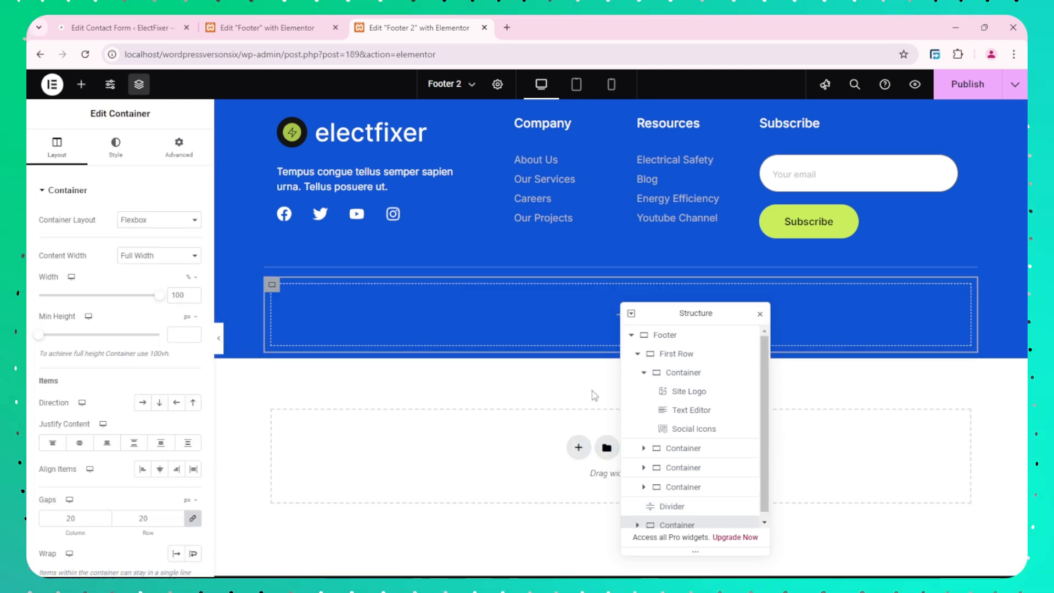
pyautogui.click(639, 356)
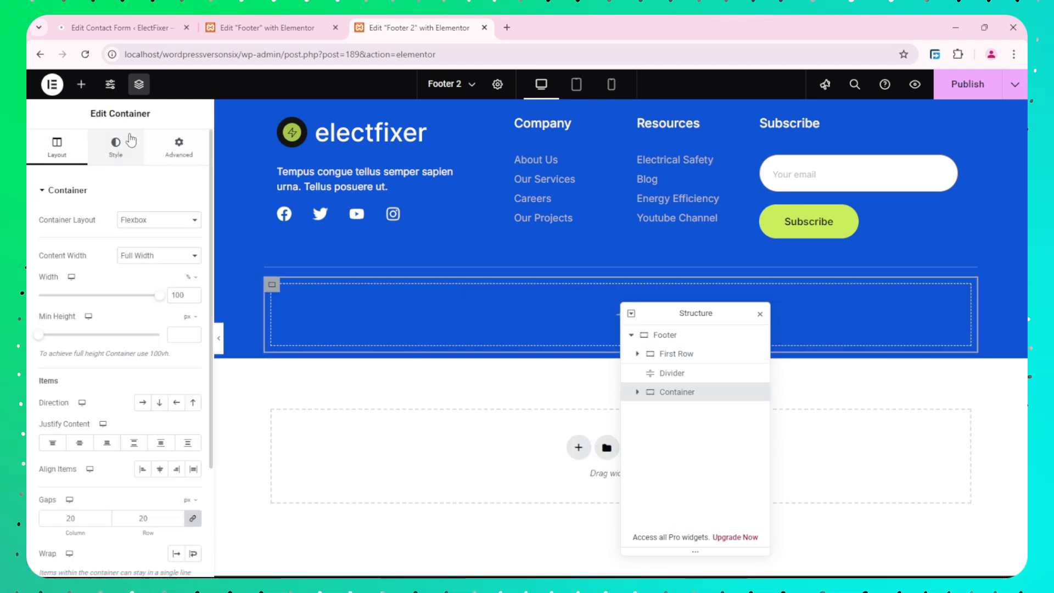
pyautogui.click(129, 157)
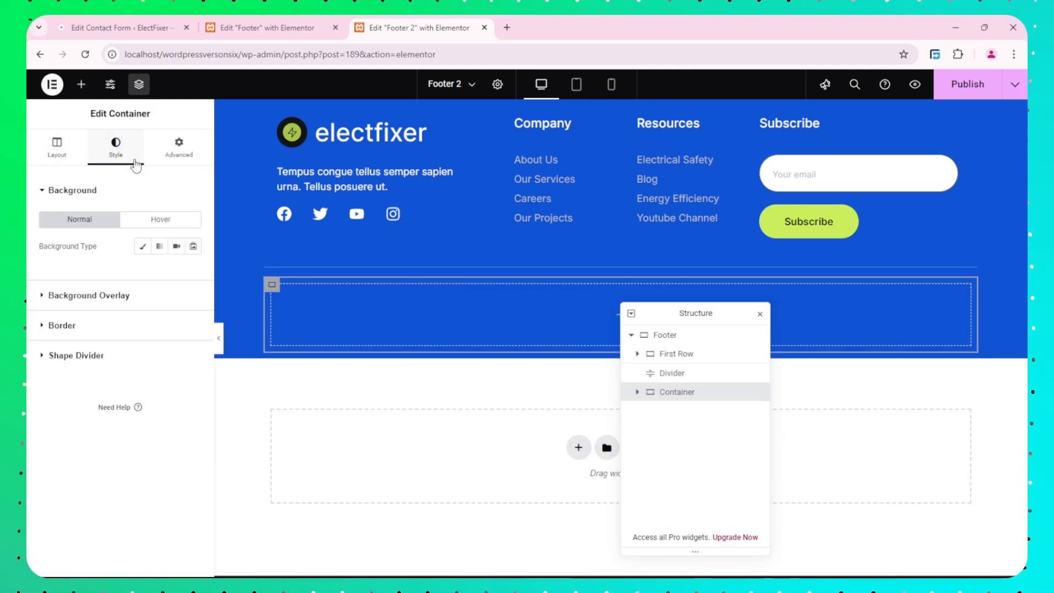
pyautogui.click(82, 84)
pyautogui.moveTo(79, 249); pyautogui.dragTo(327, 288)
# Copy the full copyright text of the Copyright widget in the original Footer.
pyautogui.click(274, 26)
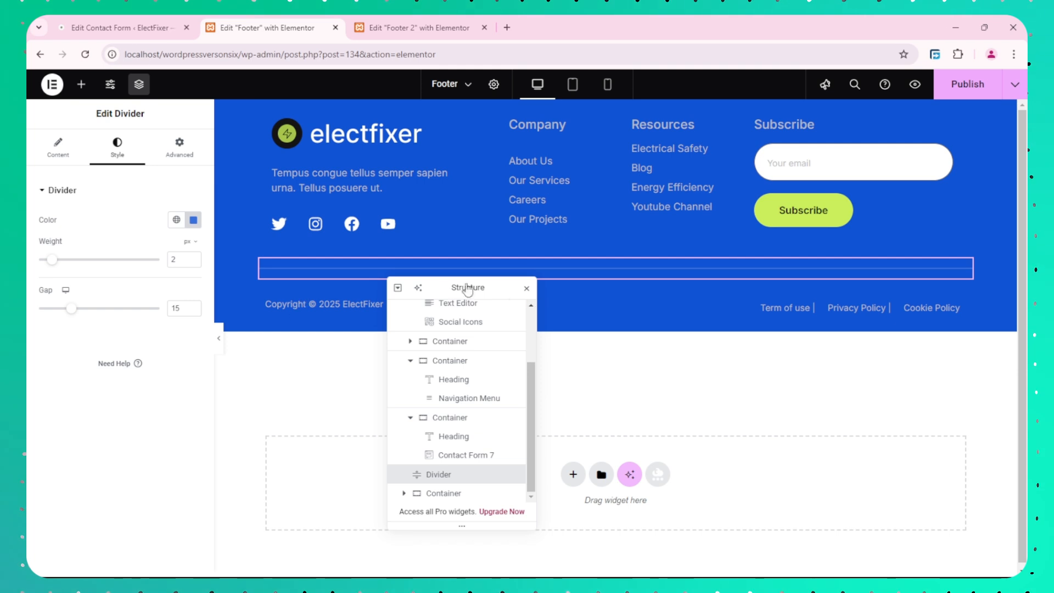
pyautogui.moveTo(472, 277); pyautogui.dragTo(439, 276)
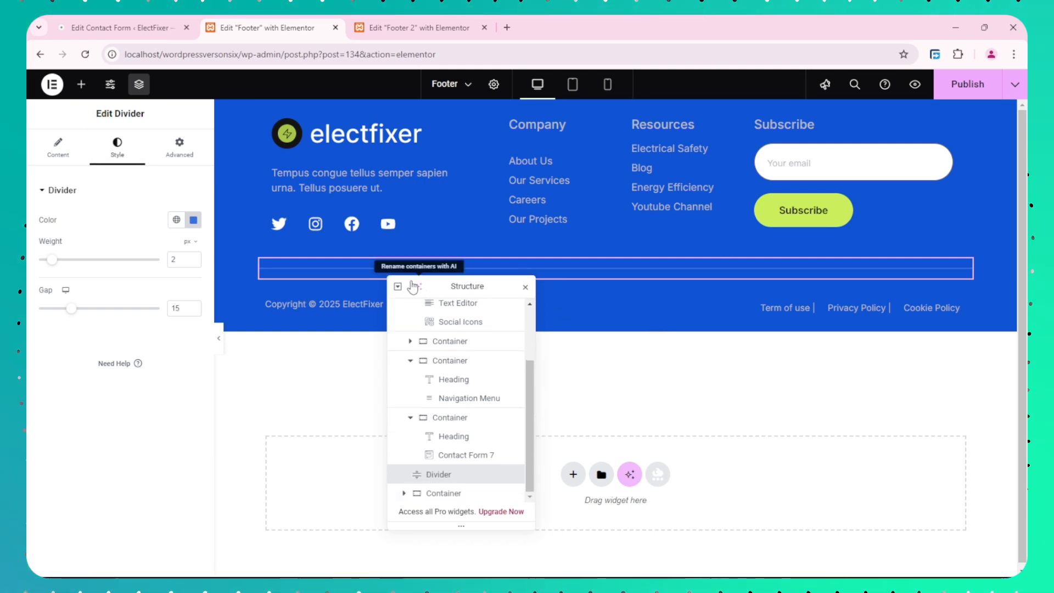
pyautogui.moveTo(505, 290); pyautogui.dragTo(764, 296)
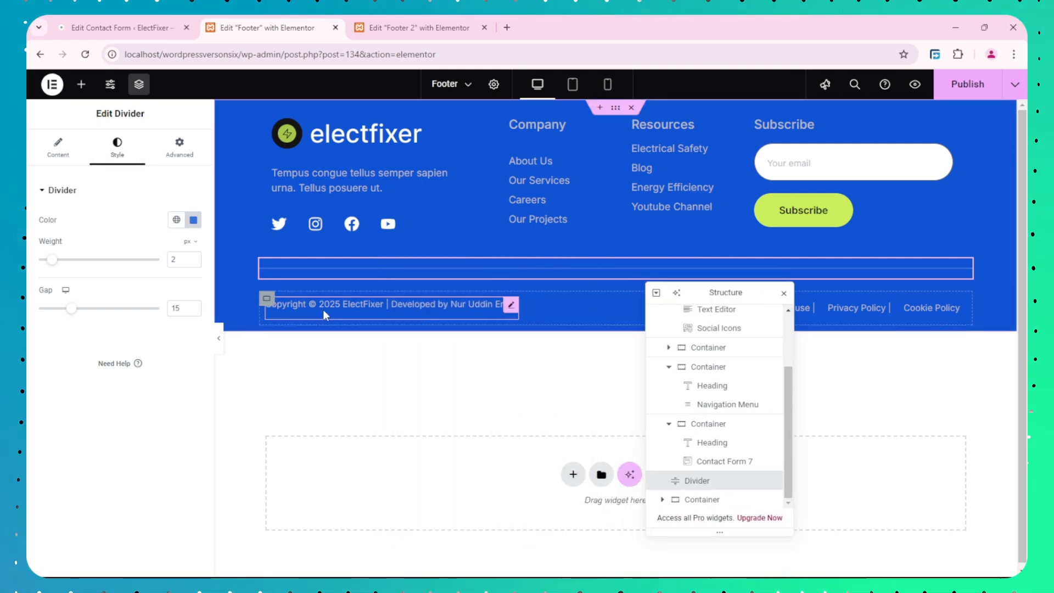
pyautogui.moveTo(172, 260); pyautogui.dragTo(28, 236)
pyautogui.hotkey('ctrl', 'c')
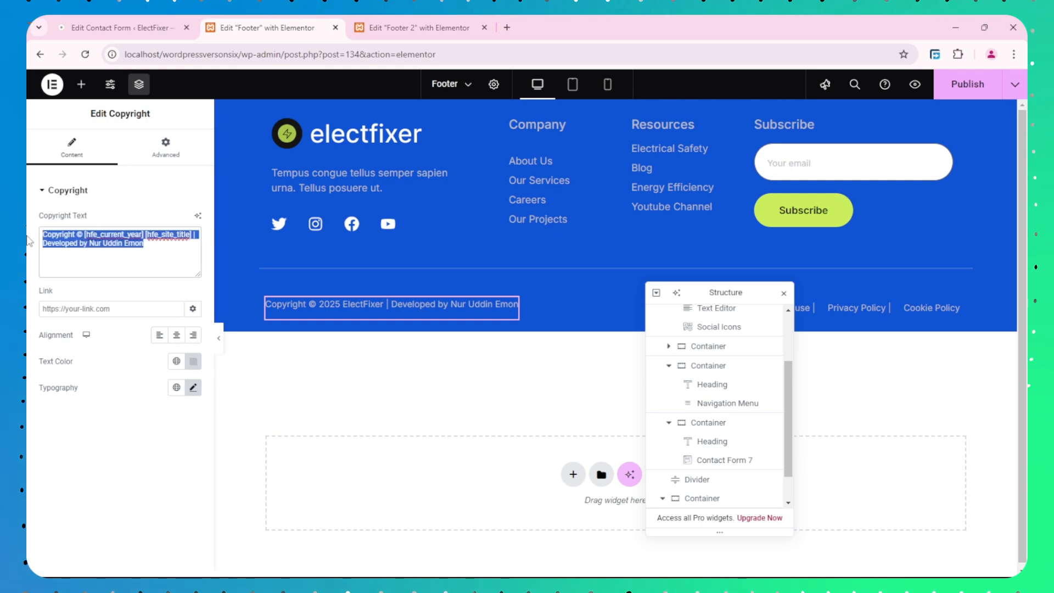
# Add a Copyright widget to the inner container in Footer 2 and replace its text with the copied copyright text.
pyautogui.click(365, 20)
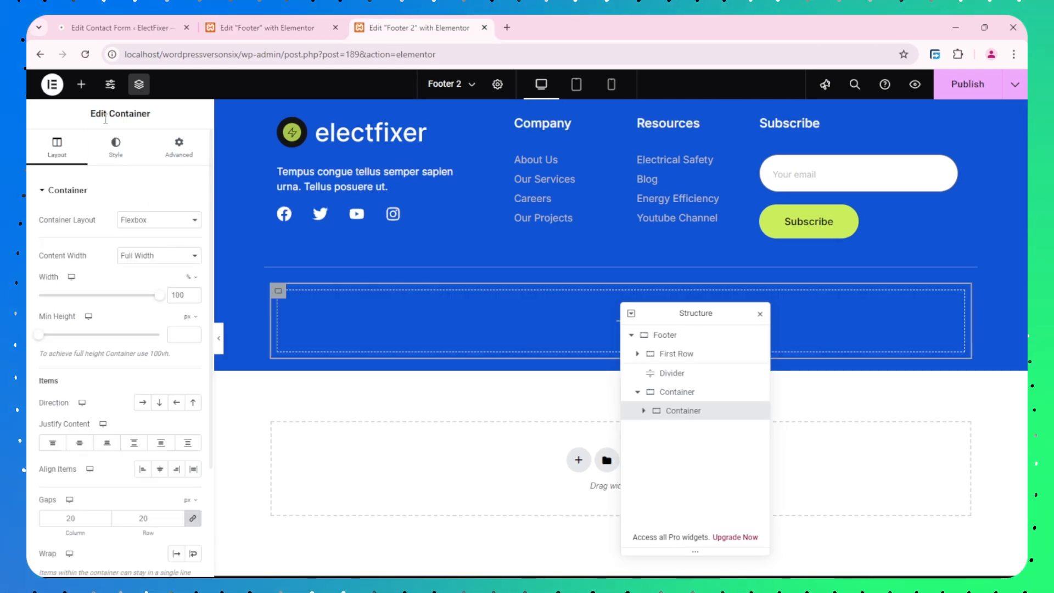
pyautogui.click(81, 84)
pyautogui.write('copy')
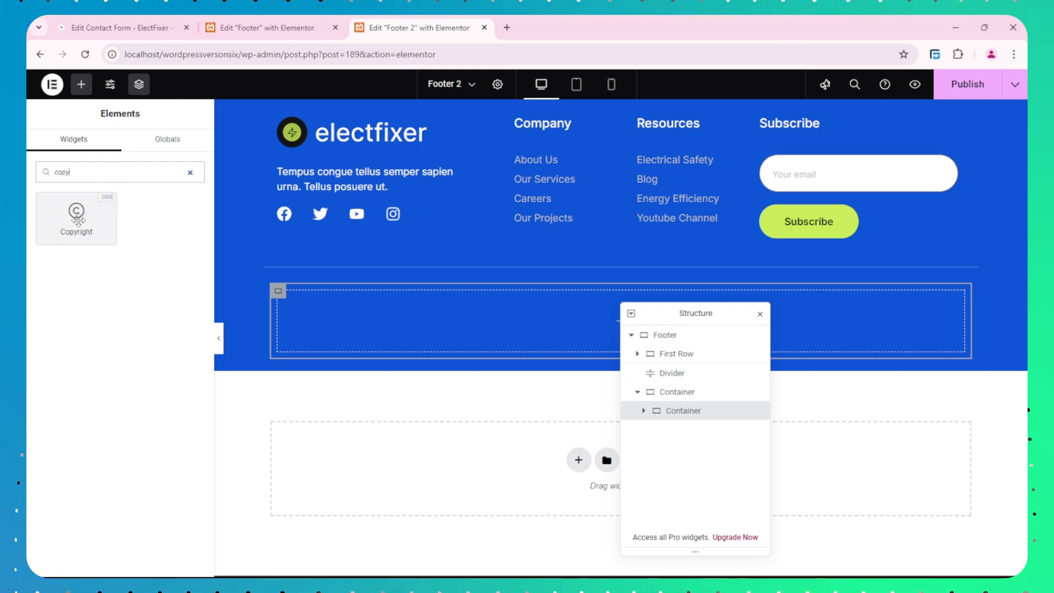
pyautogui.moveTo(78, 220); pyautogui.dragTo(352, 323)
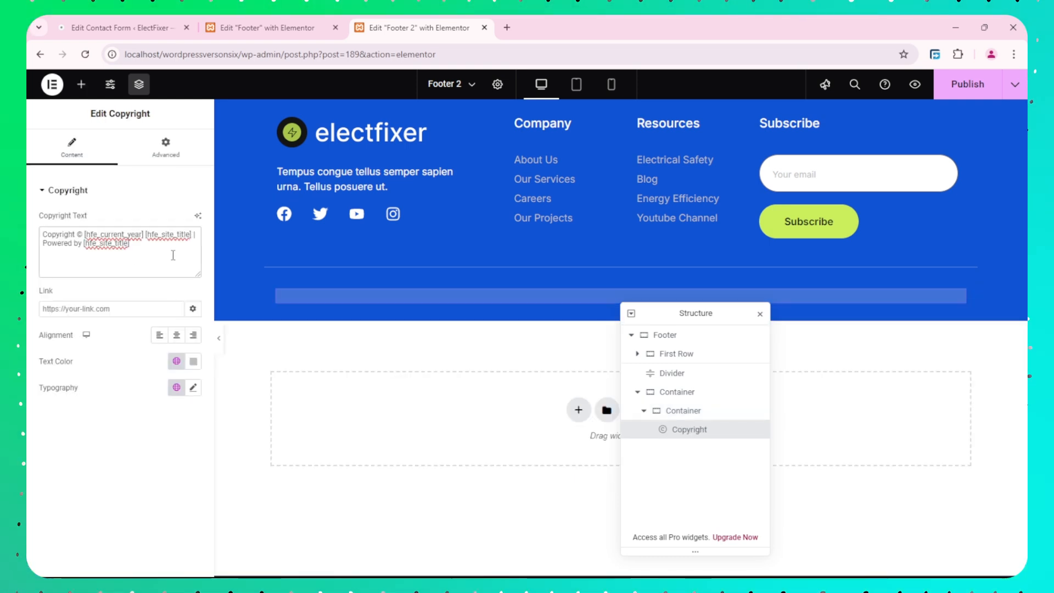
pyautogui.moveTo(173, 255); pyautogui.dragTo(32, 240)
pyautogui.hotkey('ctrl', 'v')
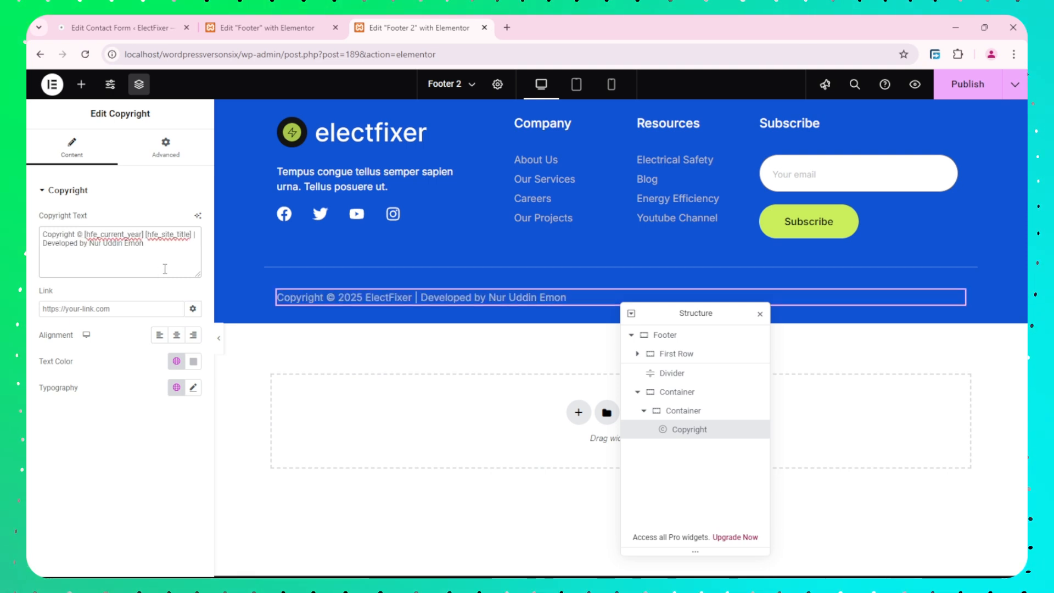
pyautogui.moveTo(84, 236); pyautogui.dragTo(151, 256)
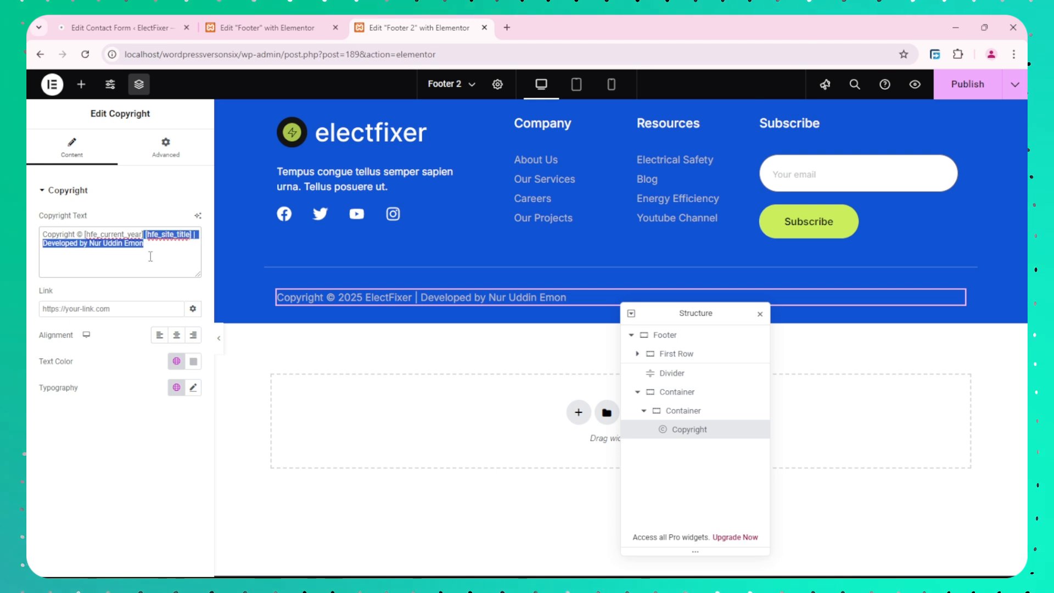
pyautogui.click(157, 254)
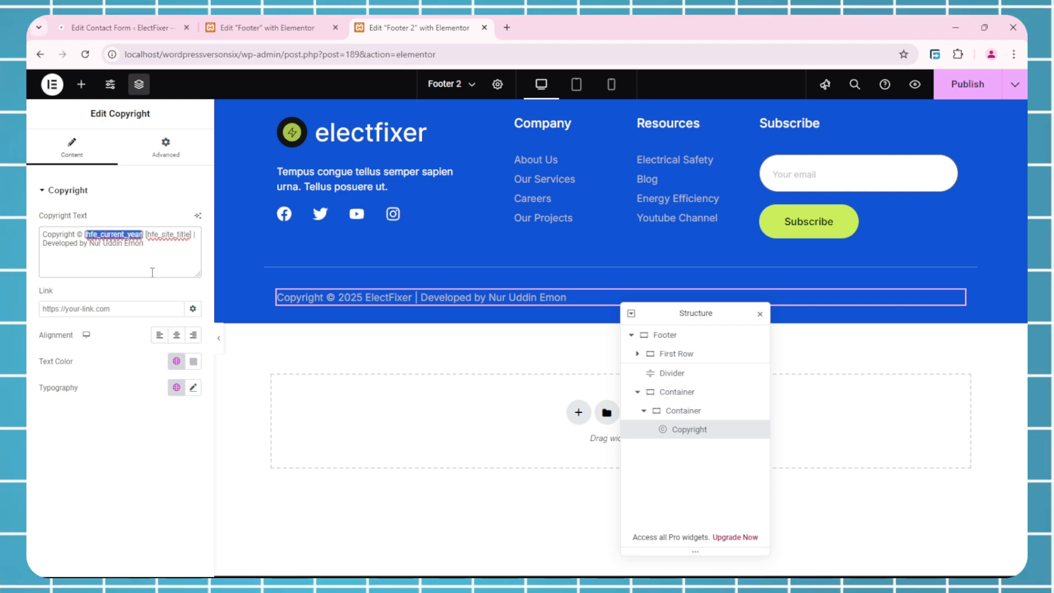
pyautogui.moveTo(165, 245); pyautogui.dragTo(38, 252)
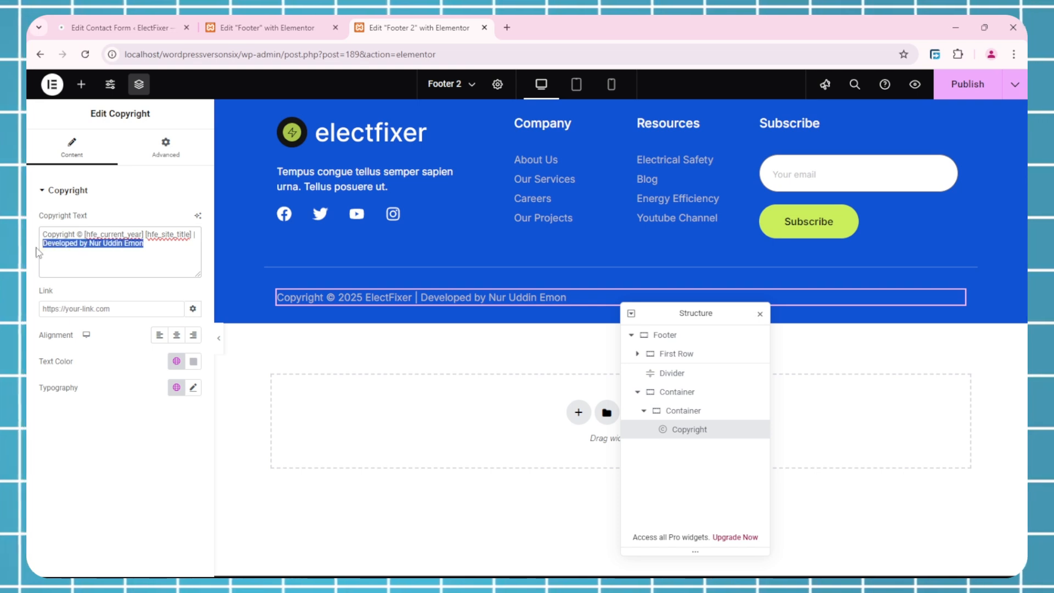
pyautogui.click(154, 260)
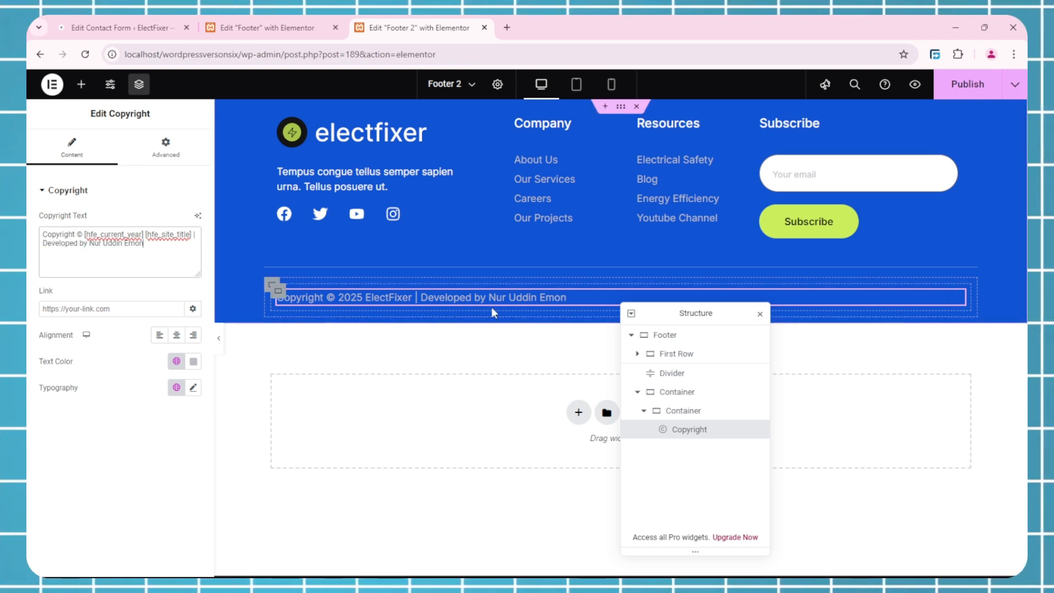
# Check the bottom container's structure in the original Footer, and move Footer 2's Copyright widget out of the inner container into the outer one.
pyautogui.moveTo(658, 310); pyautogui.dragTo(423, 189)
pyautogui.click(293, 21)
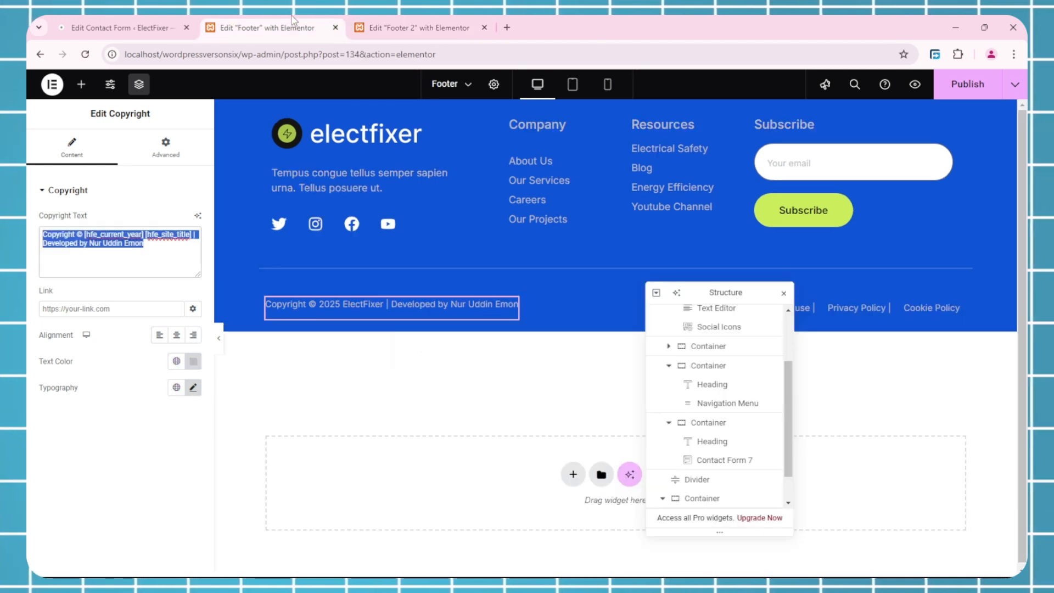
pyautogui.moveTo(743, 288); pyautogui.dragTo(409, 213)
pyautogui.scroll(-1, 506, 494)
pyautogui.click(505, 503)
pyautogui.click(390, 27)
pyautogui.click(462, 374)
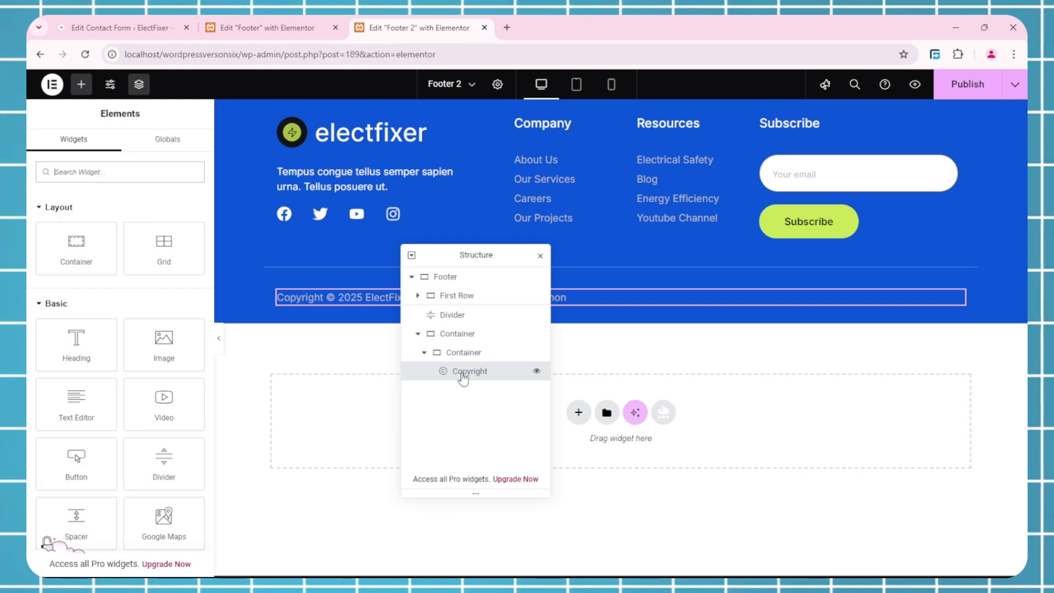
pyautogui.moveTo(463, 374); pyautogui.dragTo(464, 350)
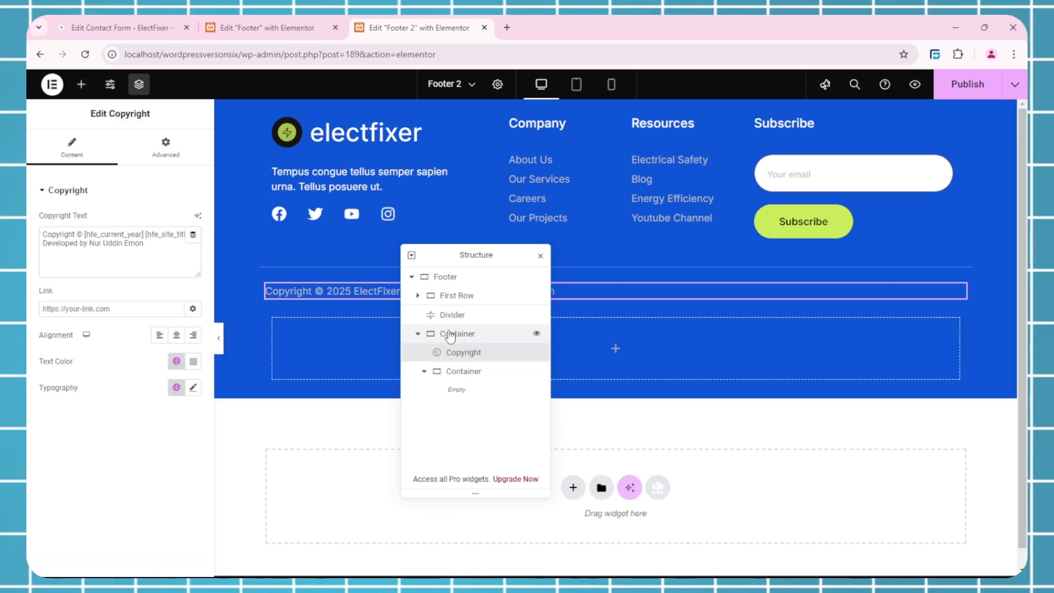
# Delete the empty inner container and add a new container below the Copyright widget in the same parent container.
pyautogui.click(445, 378)
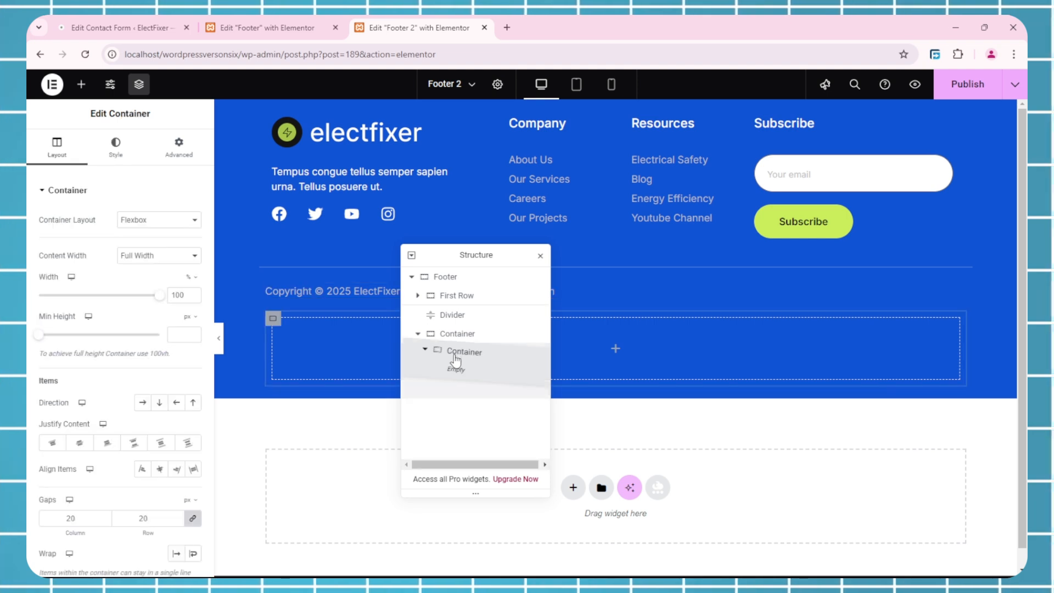
pyautogui.moveTo(476, 255); pyautogui.dragTo(659, 270)
pyautogui.click(647, 369)
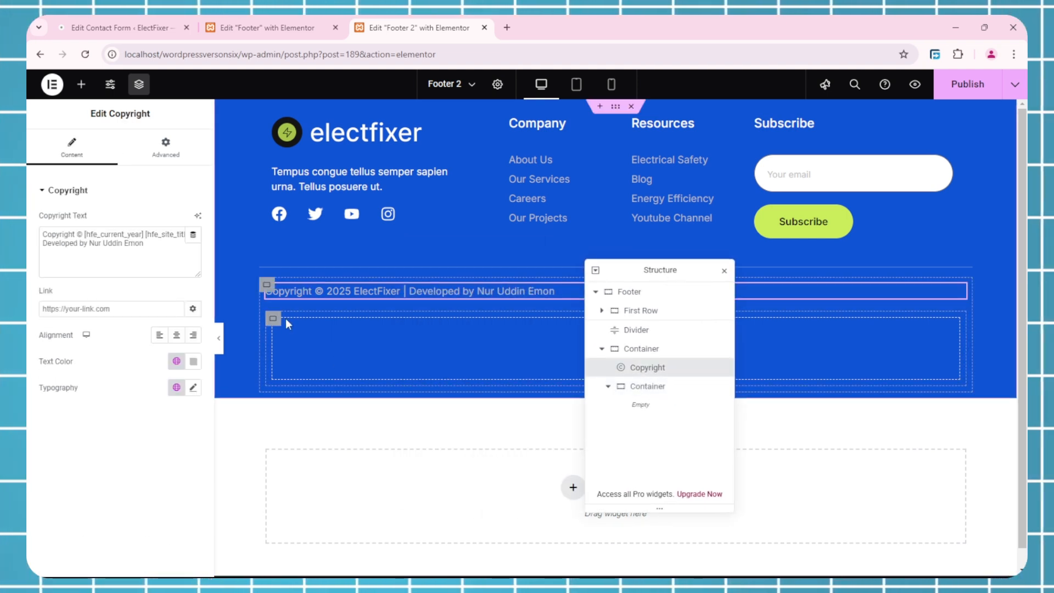
pyautogui.click(646, 389)
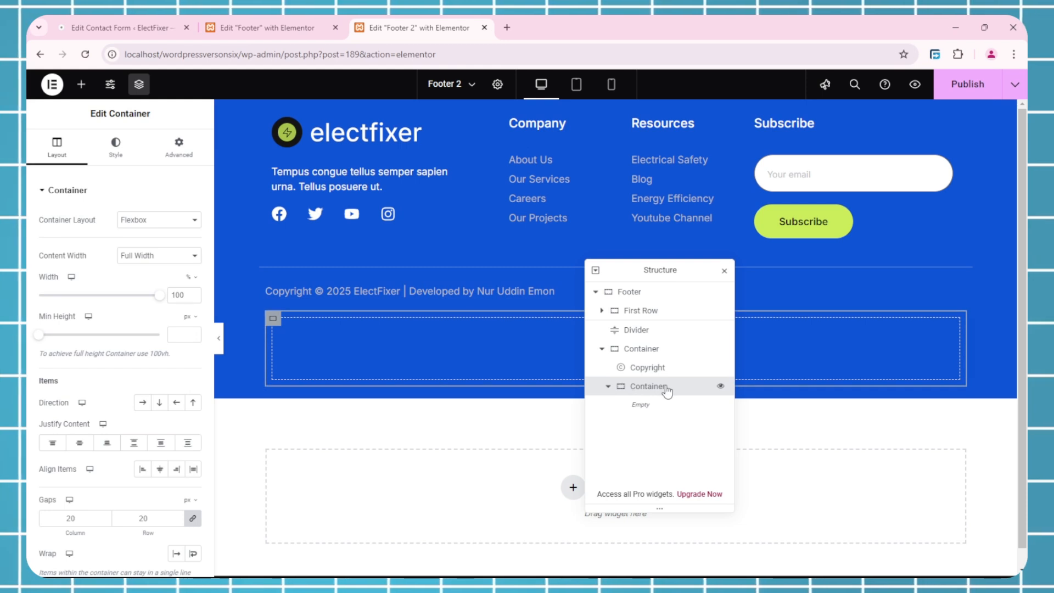
pyautogui.press('Delete')
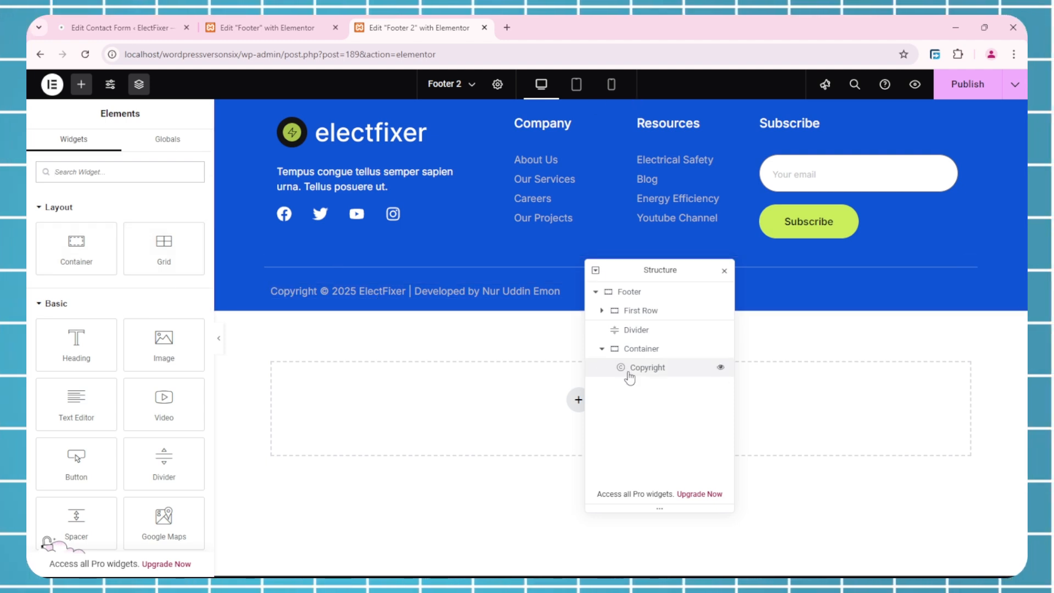
pyautogui.moveTo(76, 247); pyautogui.dragTo(596, 366)
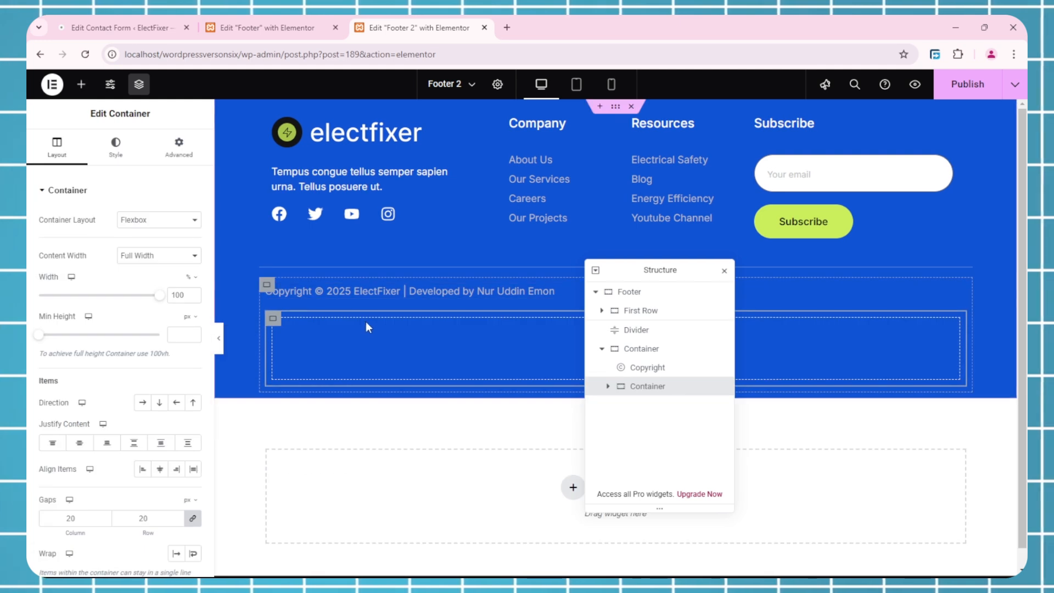
# Rename the container holding the Copyright widget as Bottom Row and set its direction to row.
pyautogui.click(667, 347)
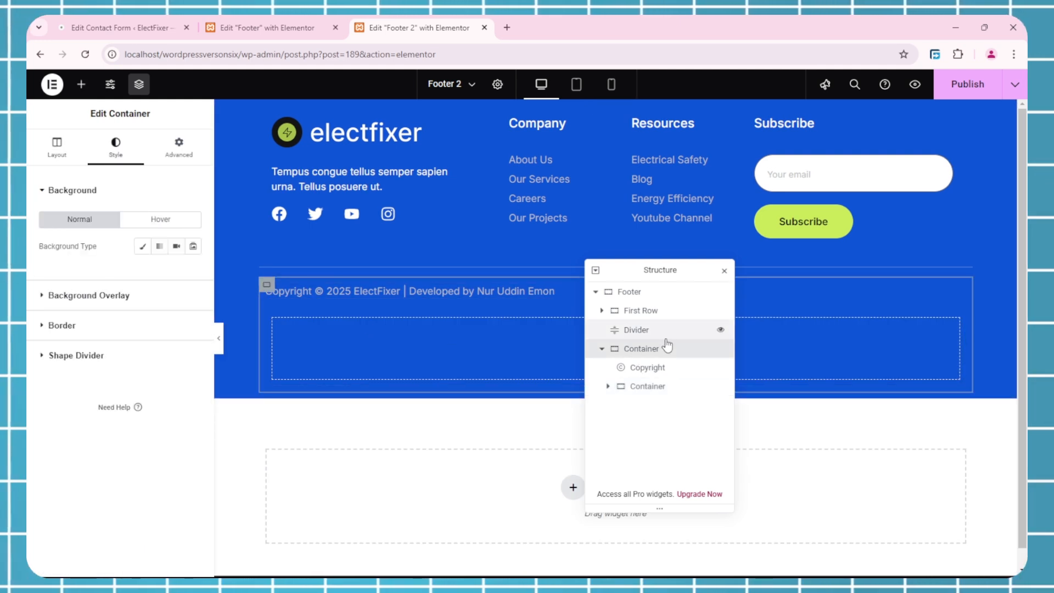
pyautogui.doubleClick(636, 351)
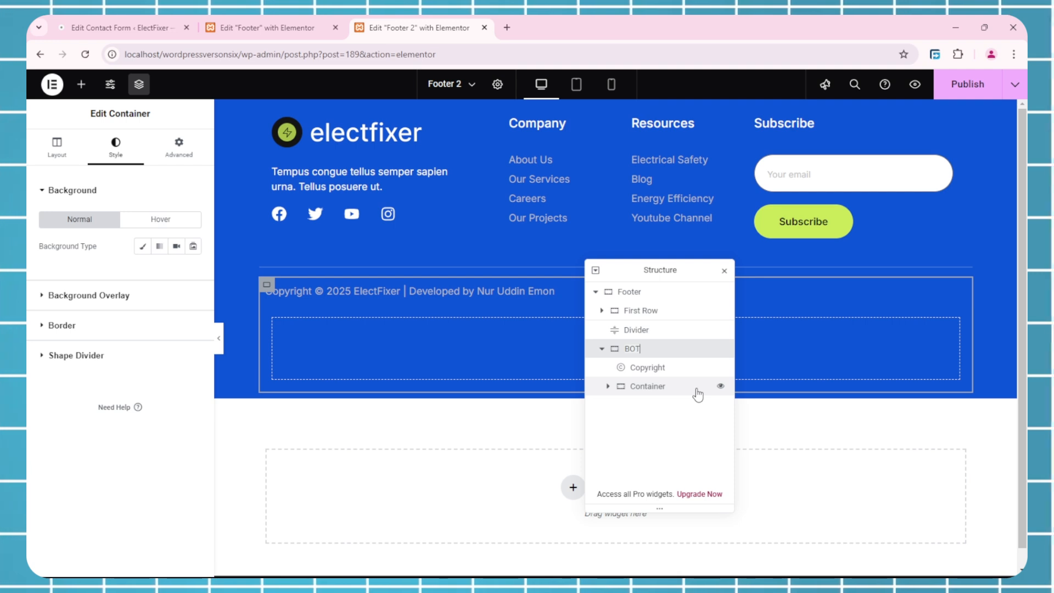
pyautogui.write('Bottom Row')
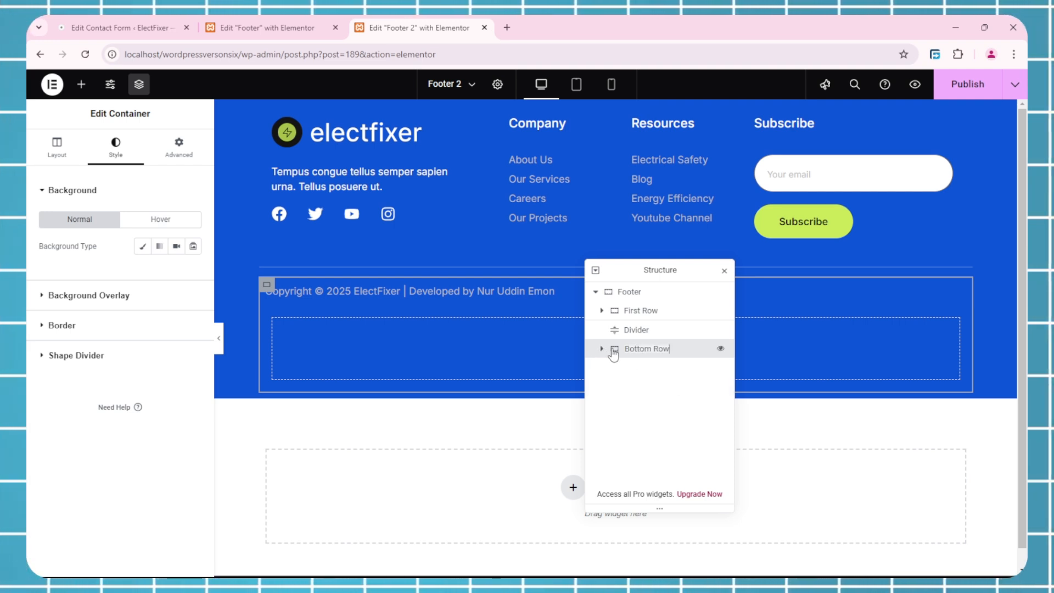
pyautogui.press('Return')
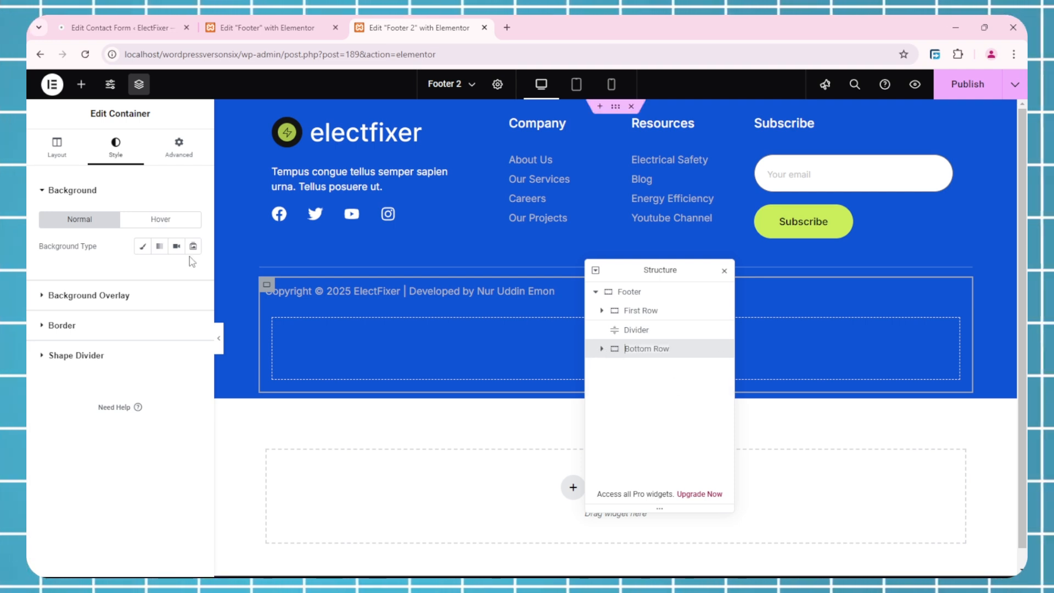
pyautogui.click(57, 147)
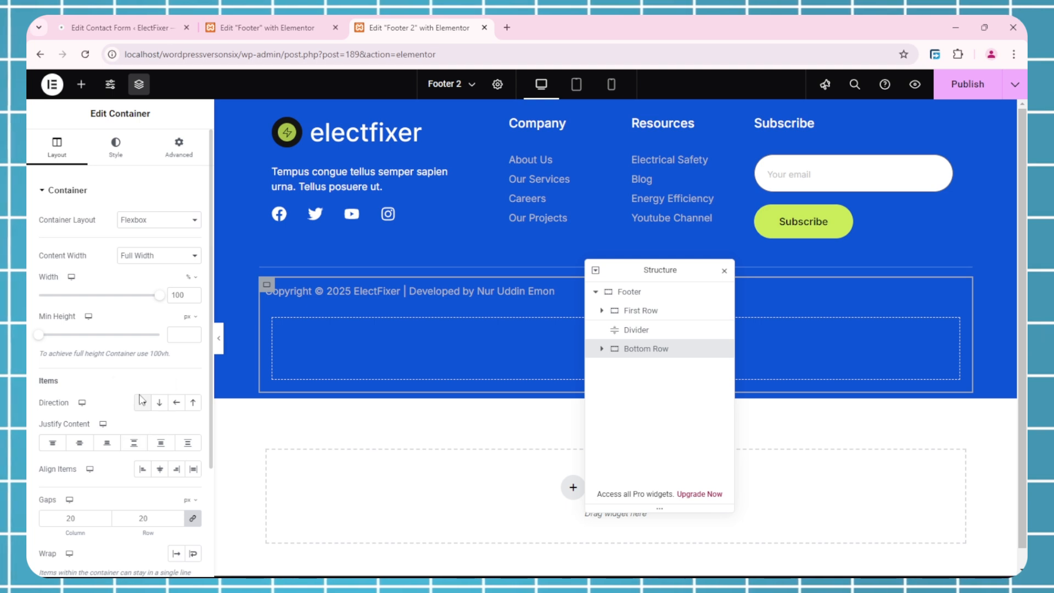
pyautogui.click(142, 402)
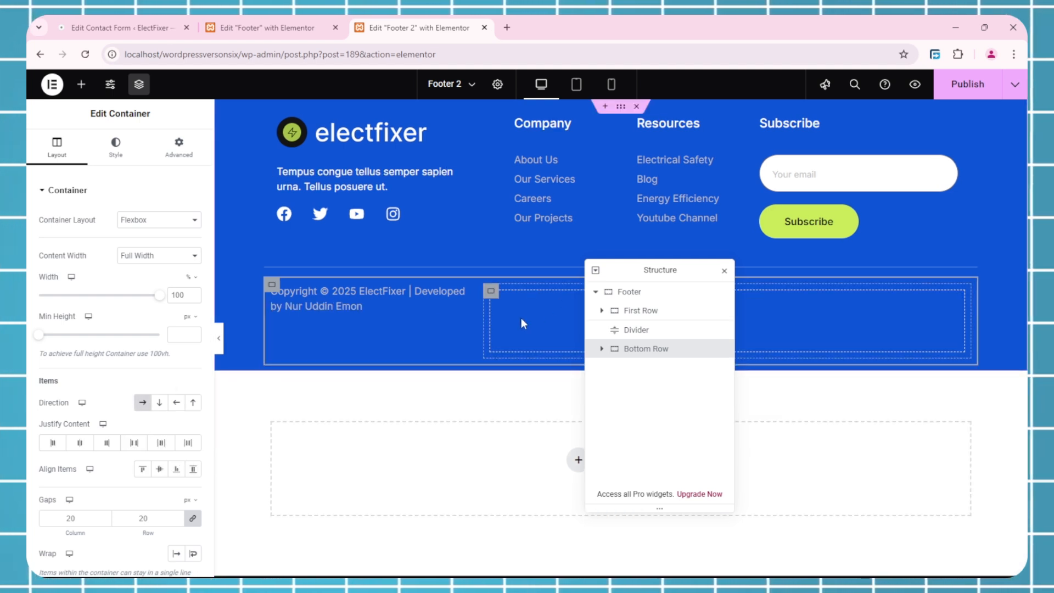
# Check the headings in the original Footer's bottom container, and add a Heading widget to the inner container of Bottom Row in Footer 2.
pyautogui.click(602, 350)
pyautogui.click(614, 387)
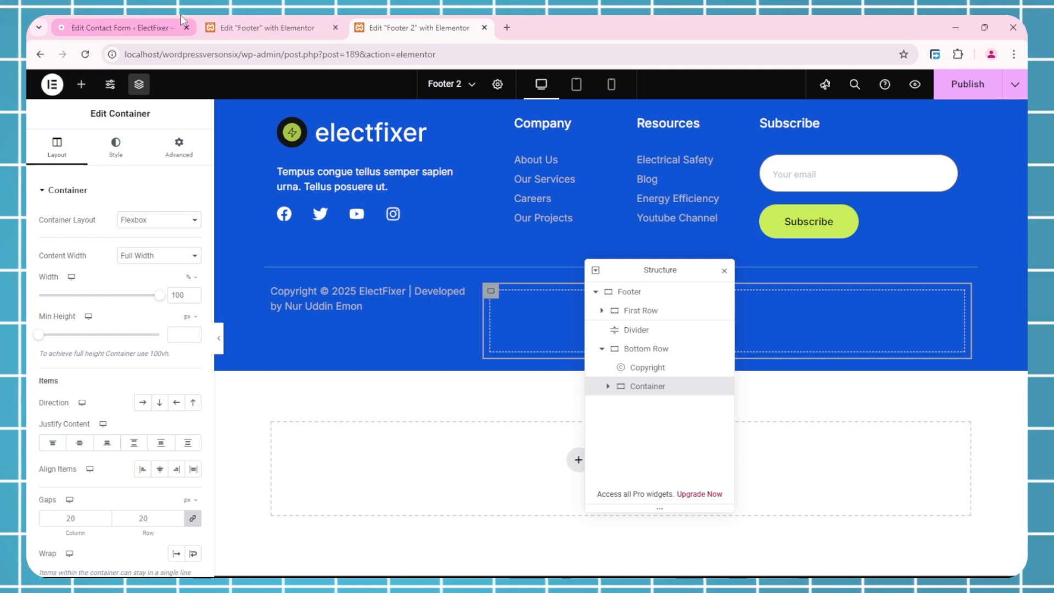
pyautogui.click(232, 22)
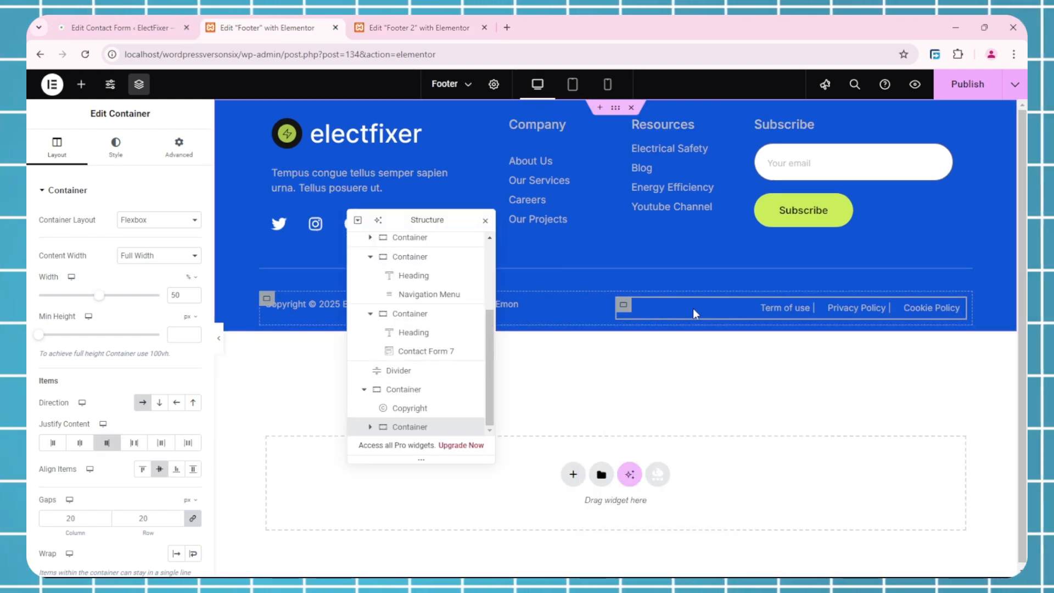
pyautogui.click(370, 426)
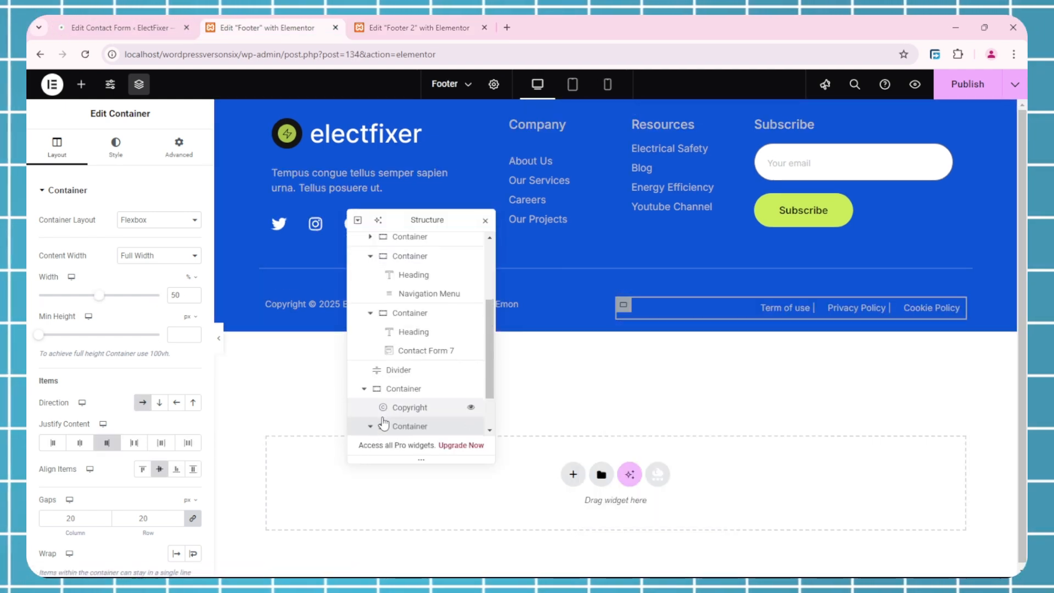
pyautogui.scroll(-1, 404, 395)
pyautogui.click(405, 391)
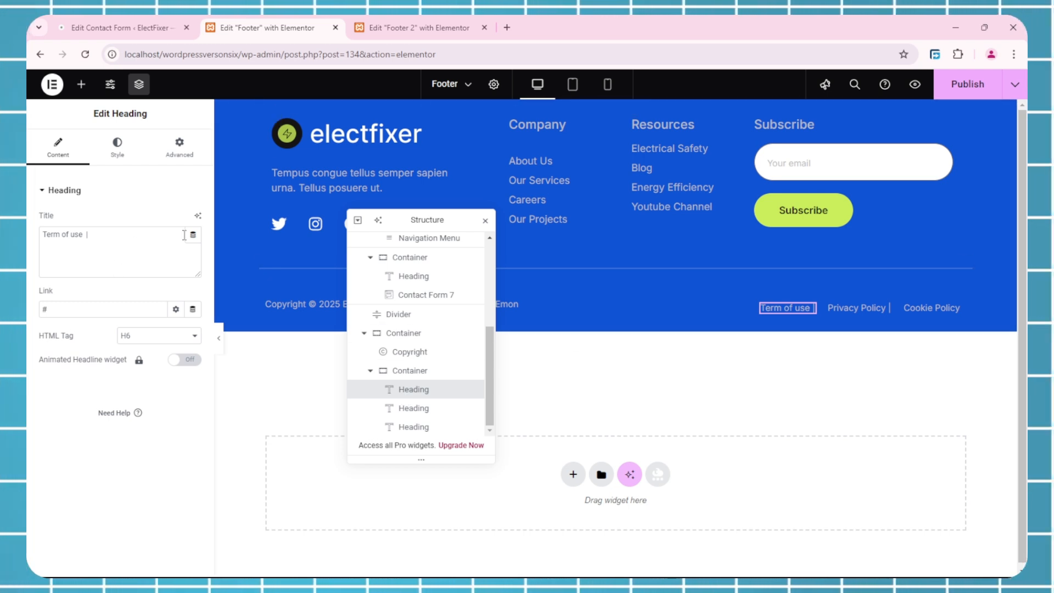
pyautogui.click(407, 29)
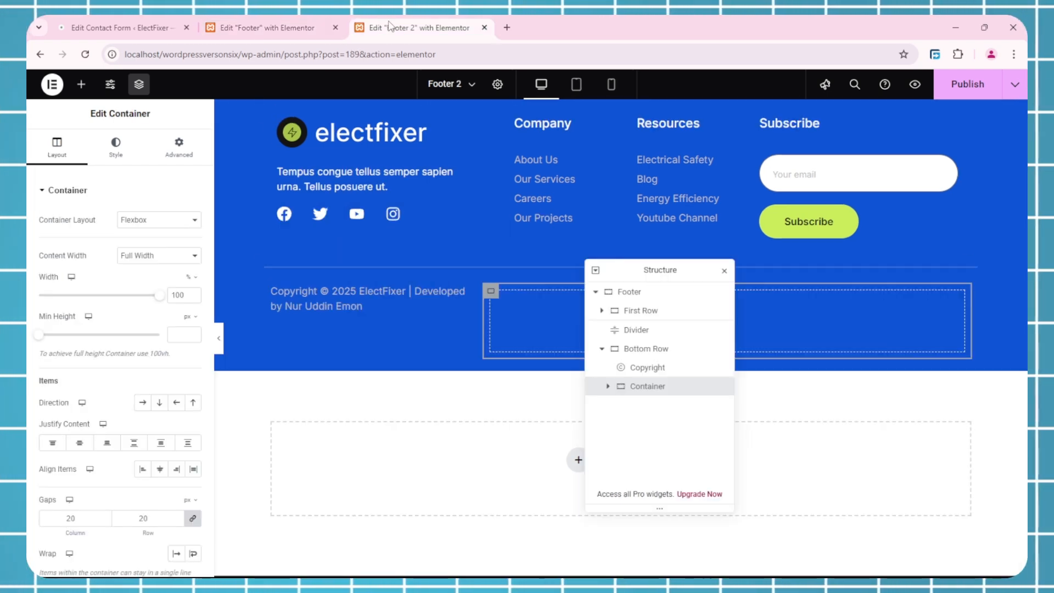
pyautogui.click(286, 27)
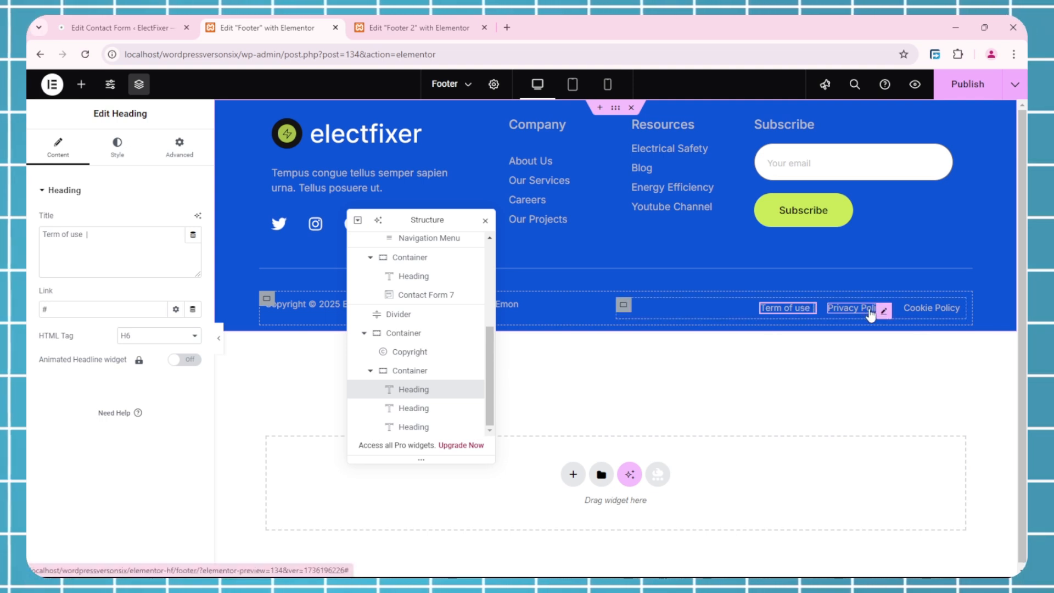
pyautogui.click(410, 28)
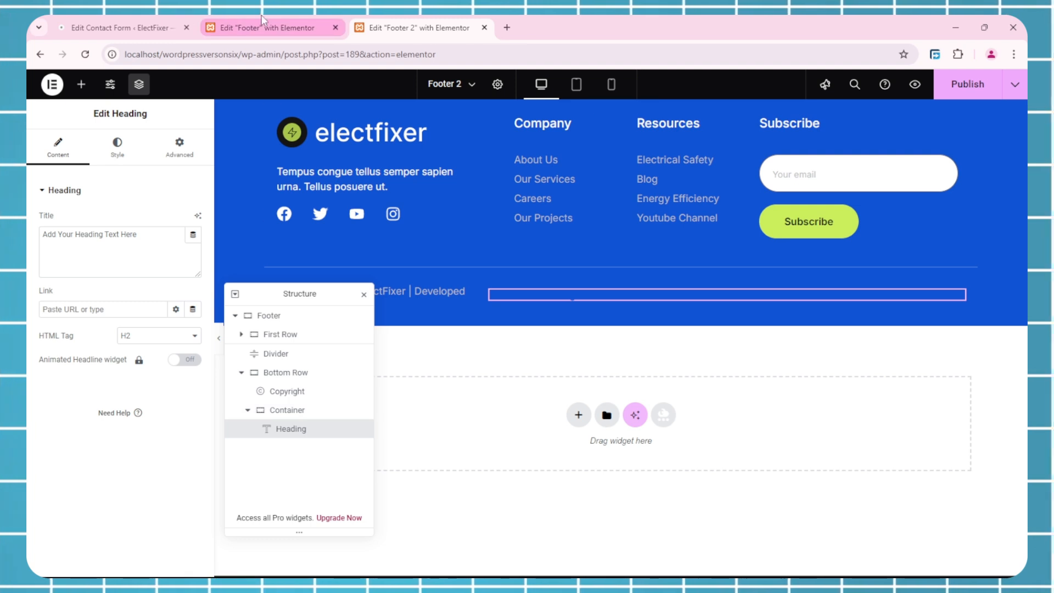
# Copy the first bottom heading's title from the original Footer and set the new Footer 2 heading's title to "Term of use |".
pyautogui.click(262, 23)
pyautogui.click(113, 256)
pyautogui.hotkey('ctrl', 'a')
pyautogui.click(411, 27)
pyautogui.click(164, 252)
pyautogui.hotkey('ctrl', 'a')
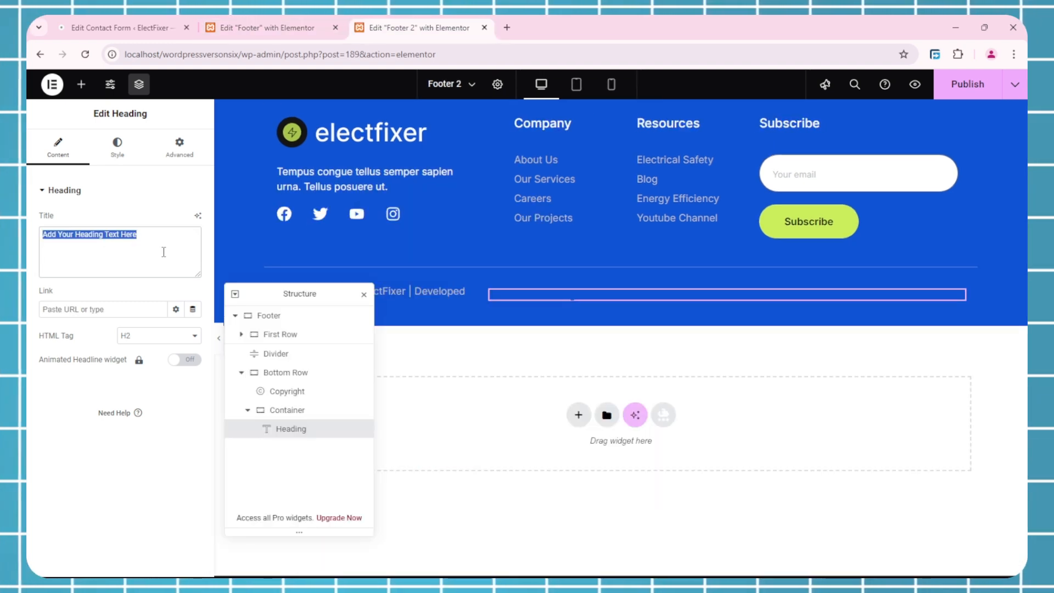
pyautogui.write('Term of use')
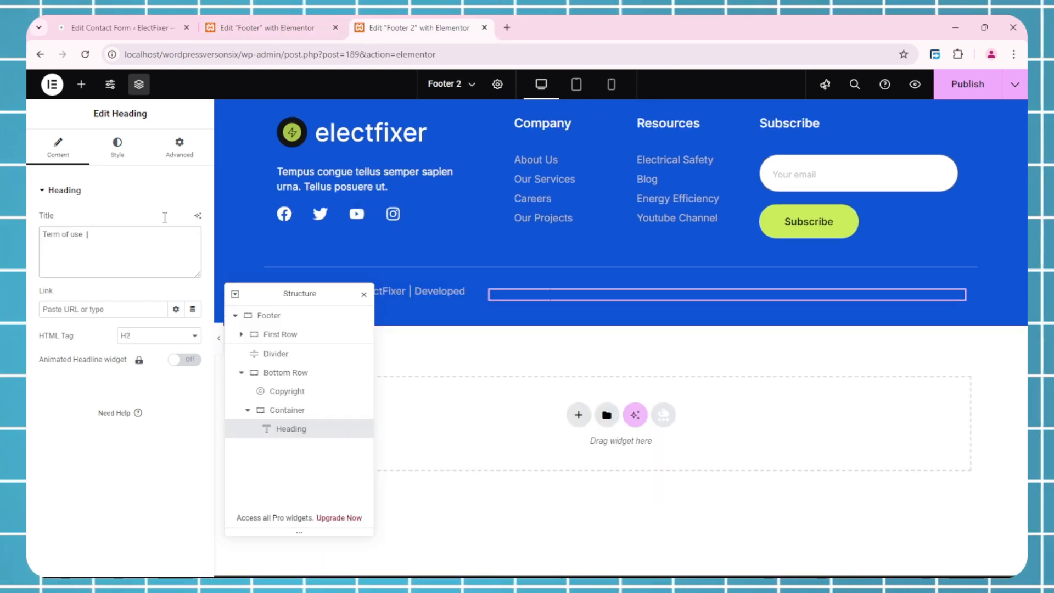
# Set the link of the "Term of use |" heading in Footer 2 to "#".
pyautogui.click(310, 23)
pyautogui.click(424, 28)
pyautogui.click(111, 314)
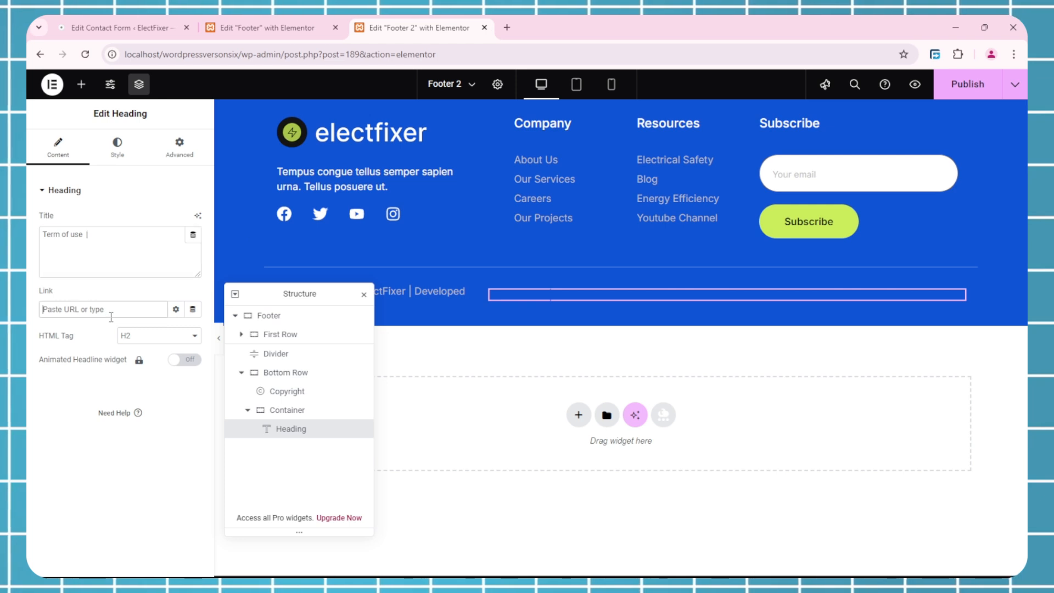
# Check the typography of the original Footer's "Term of use |" heading and set the Footer 2 heading's font size to 14 px.
pyautogui.click(117, 149)
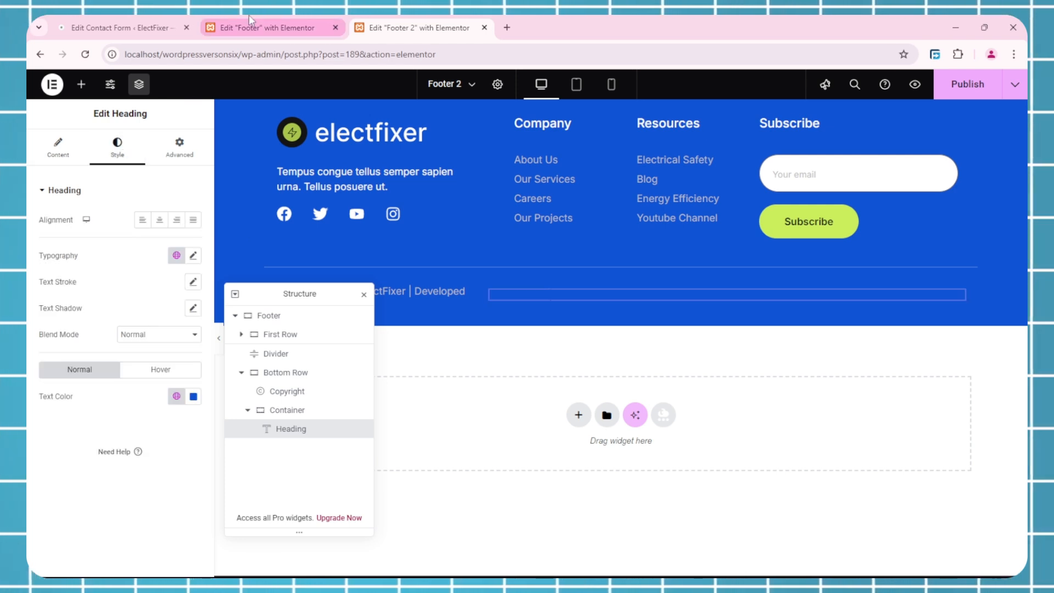
pyautogui.click(192, 255)
pyautogui.click(257, 28)
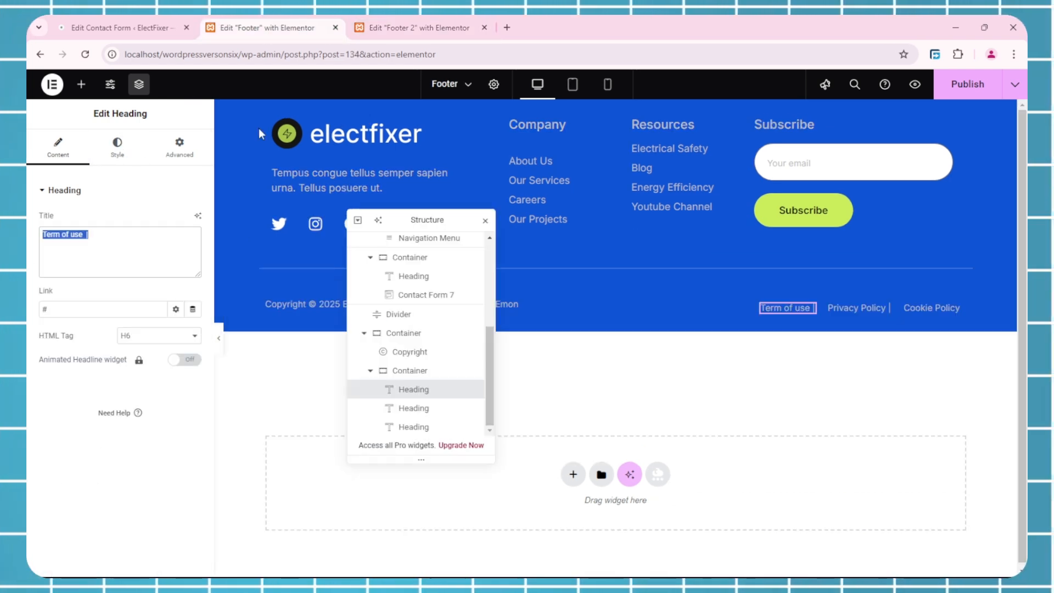
pyautogui.click(122, 150)
pyautogui.click(193, 255)
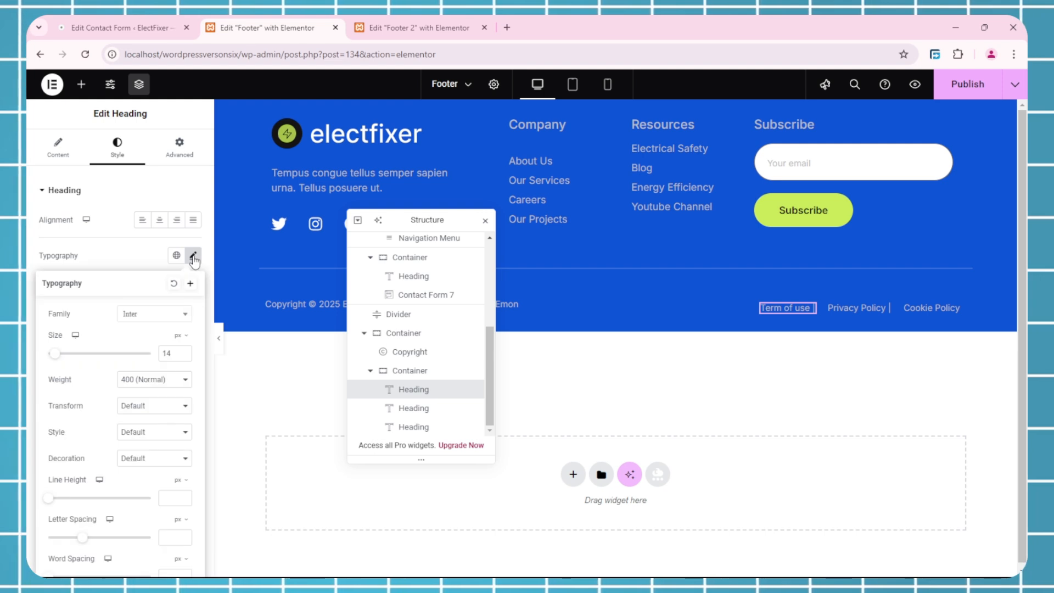
pyautogui.click(398, 18)
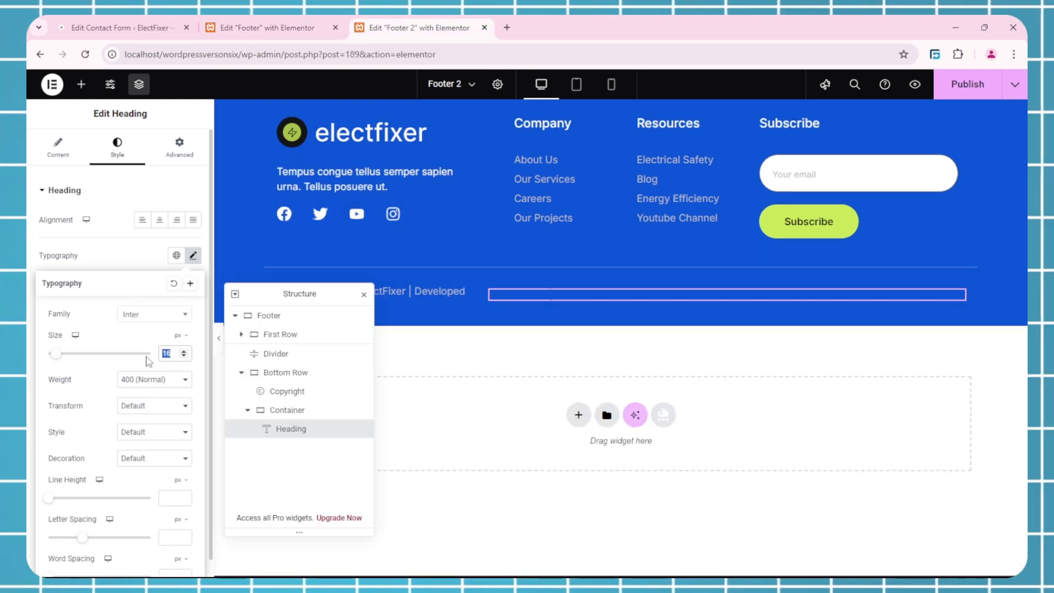
pyautogui.write('14')
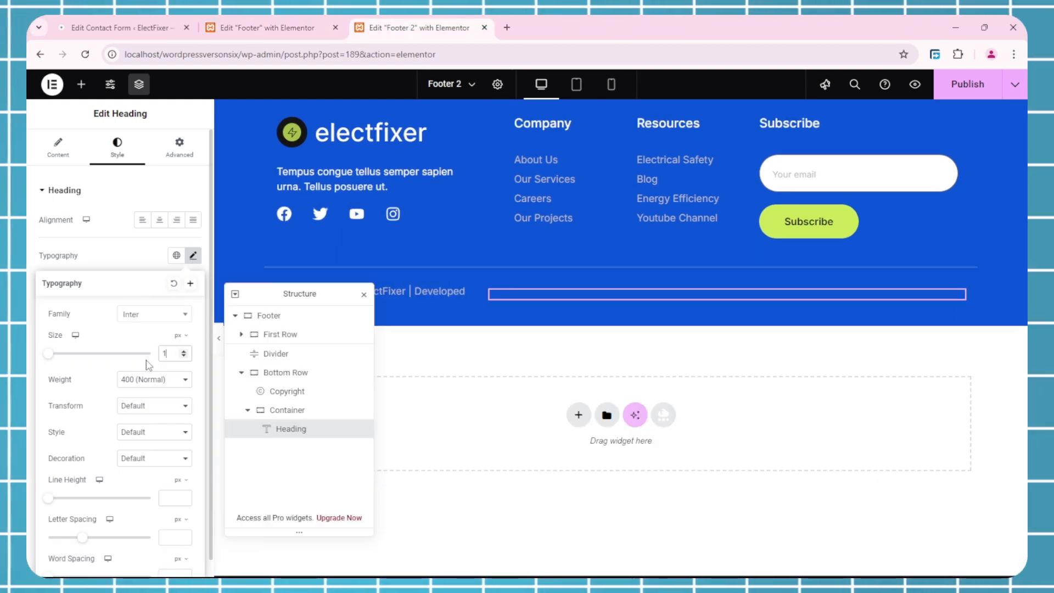
# Check the original heading's text color and apply the matching global light color to the "Term of use |" heading in Footer 2.
pyautogui.click(296, 27)
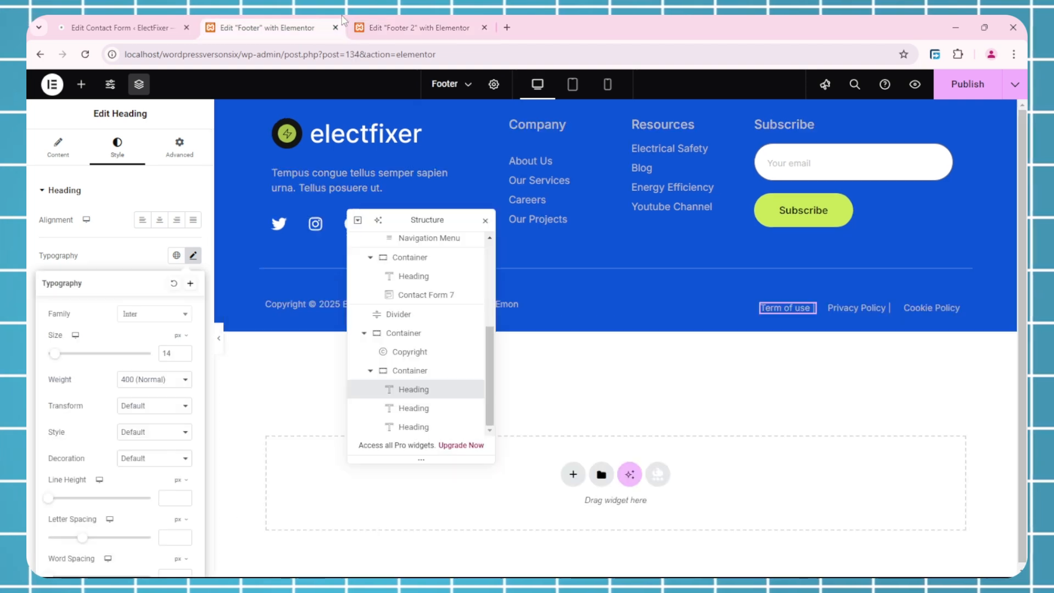
pyautogui.click(154, 242)
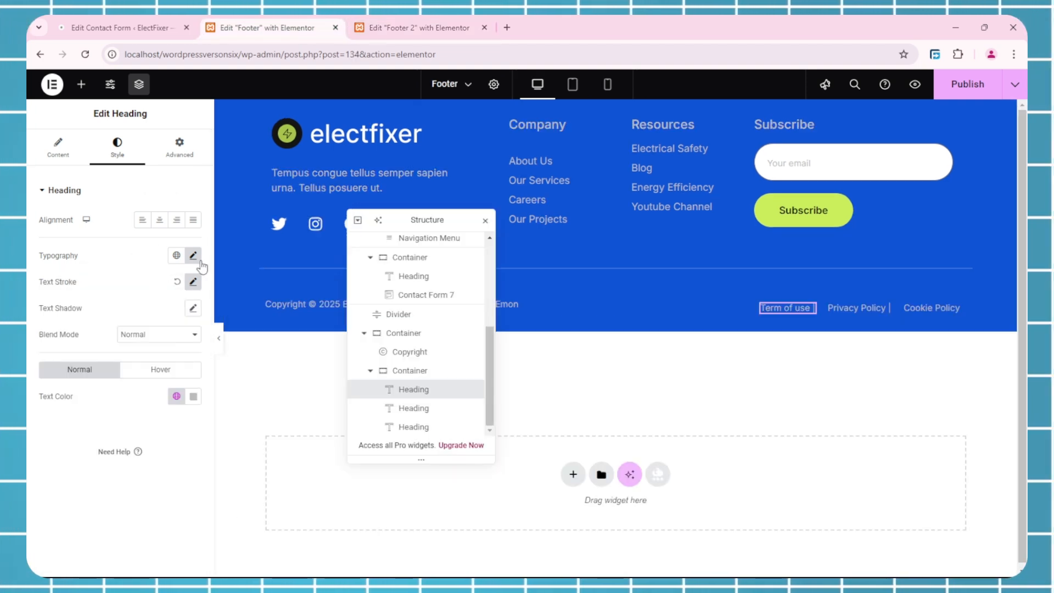
pyautogui.hotkey('ctrl', 'Tab')
pyautogui.click(178, 401)
pyautogui.click(127, 409)
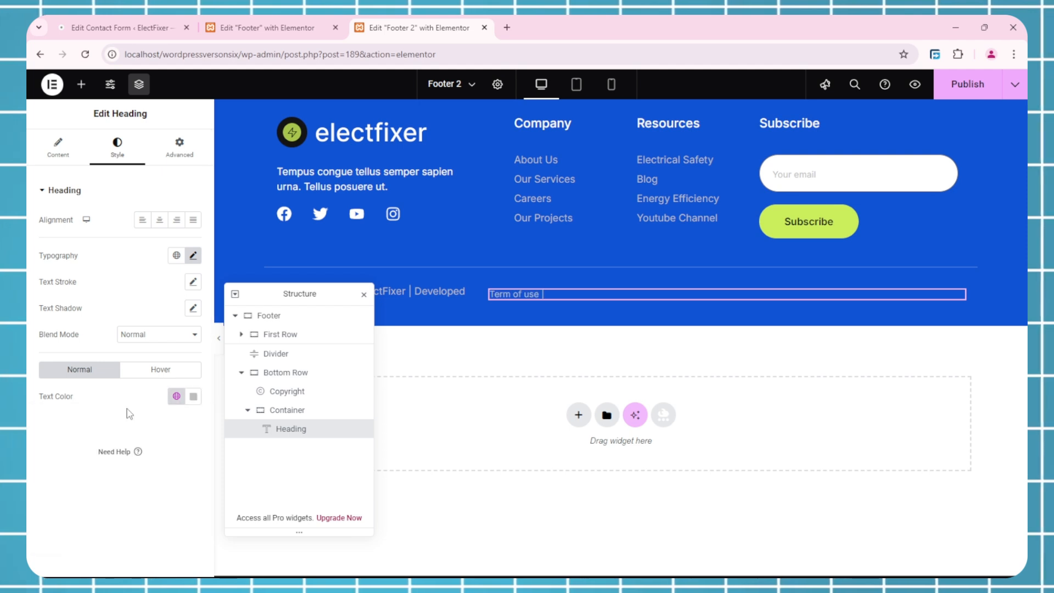
pyautogui.click(59, 147)
# Copy the "Privacy Policy |" heading from the original Footer and paste it twice into Bottom Row's inner container in Footer 2.
pyautogui.click(263, 27)
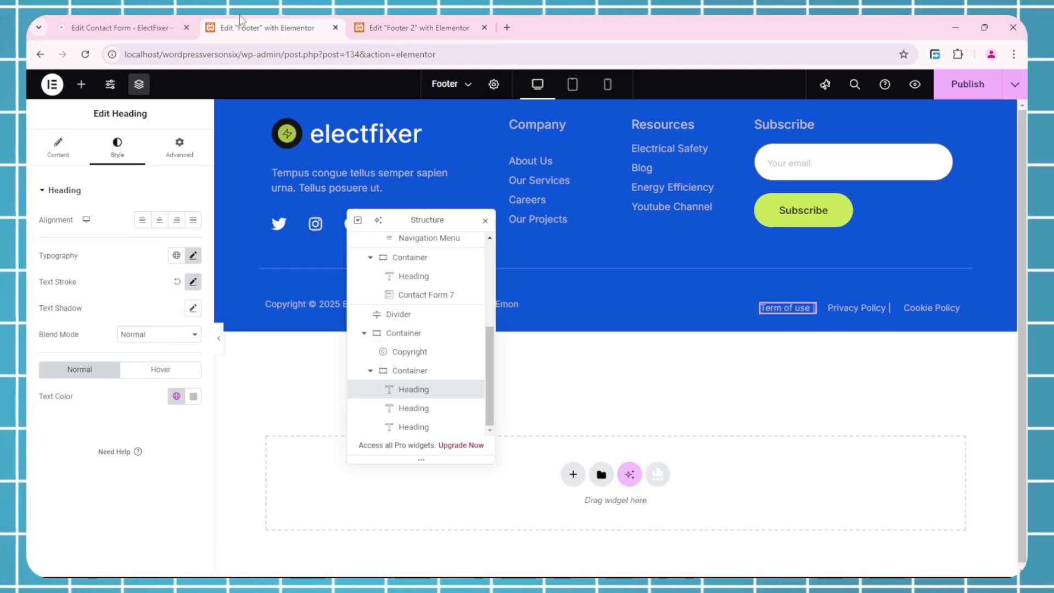
pyautogui.click(404, 408)
pyautogui.rightClick(419, 408)
pyautogui.click(440, 340)
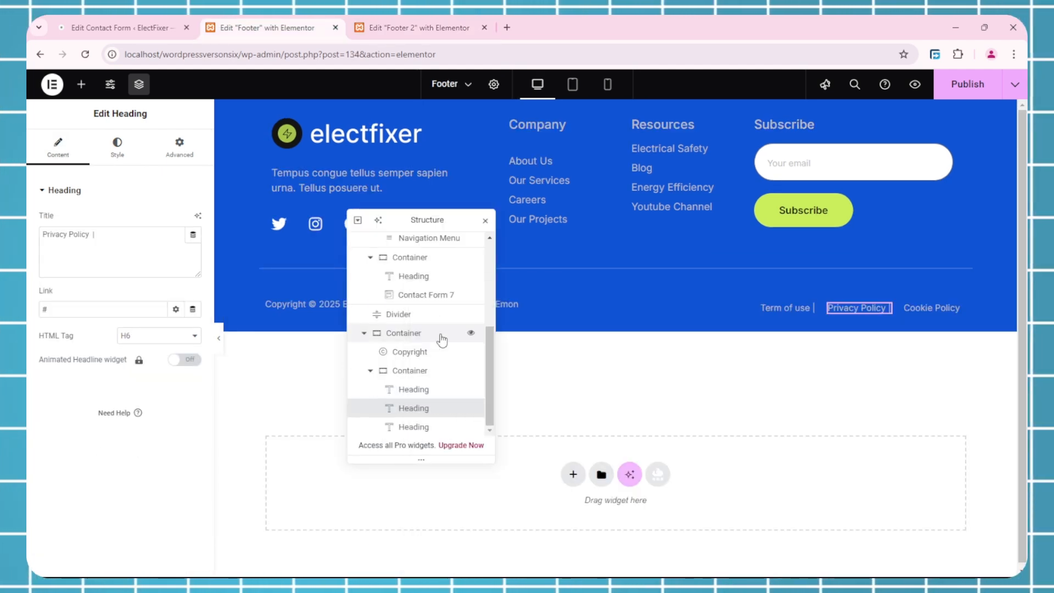
pyautogui.click(424, 25)
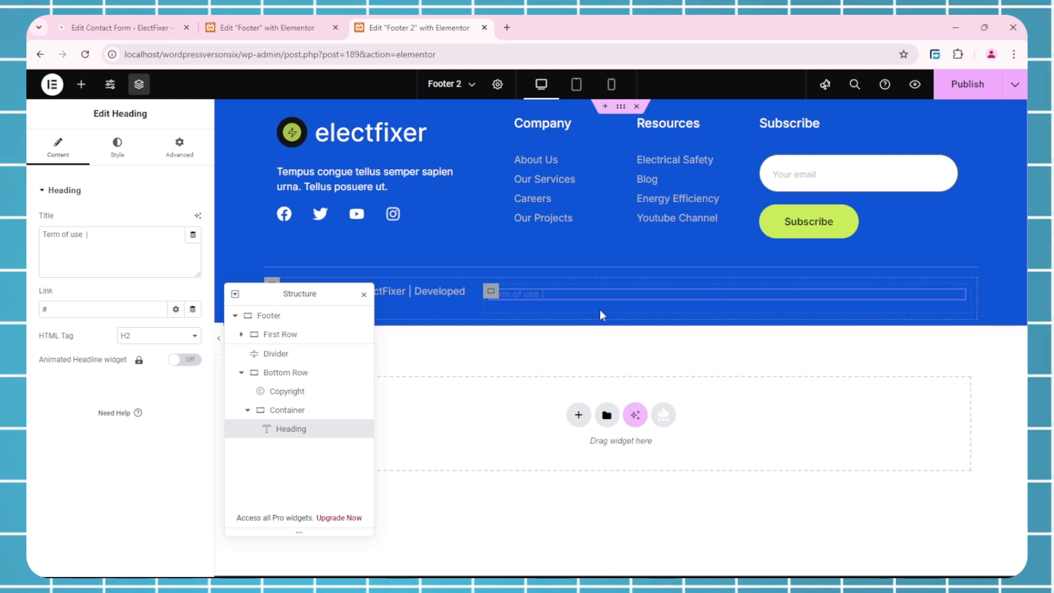
pyautogui.rightClick(304, 448)
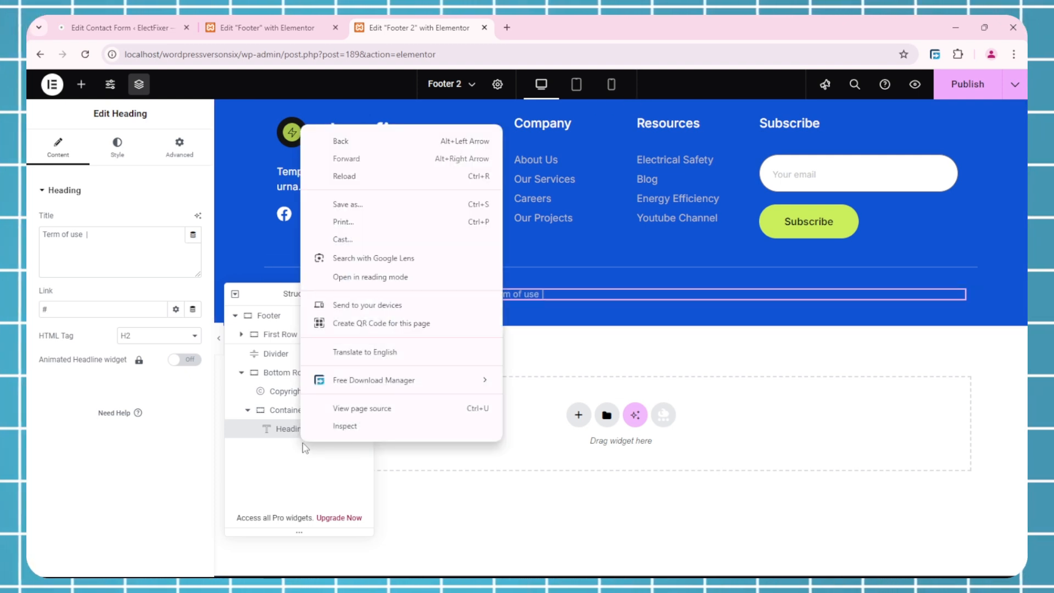
pyautogui.press('Escape')
pyautogui.hotkey('ctrl', 'v')
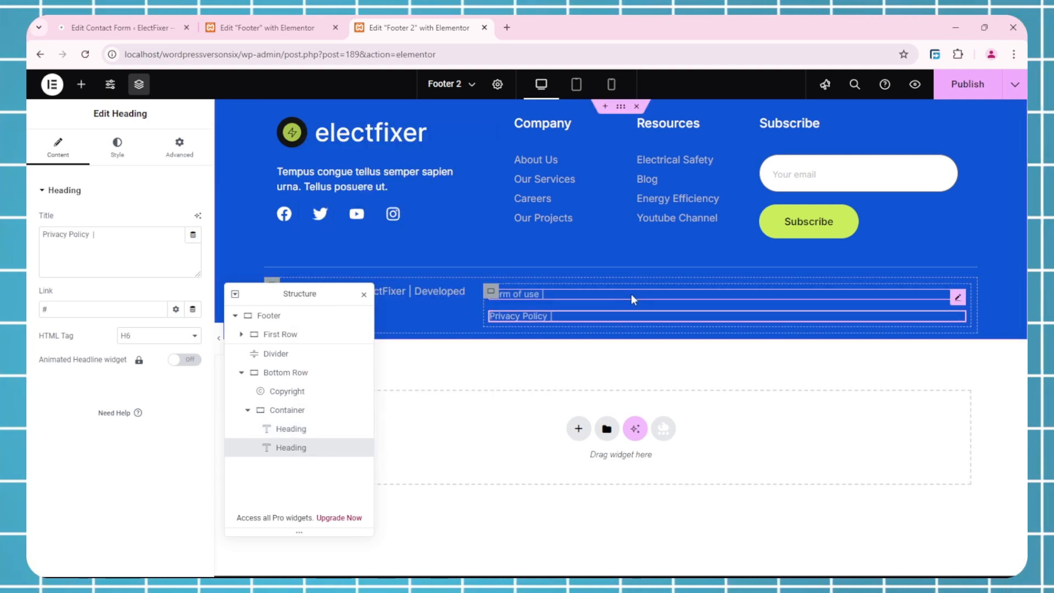
pyautogui.hotkey('ctrl', 'v')
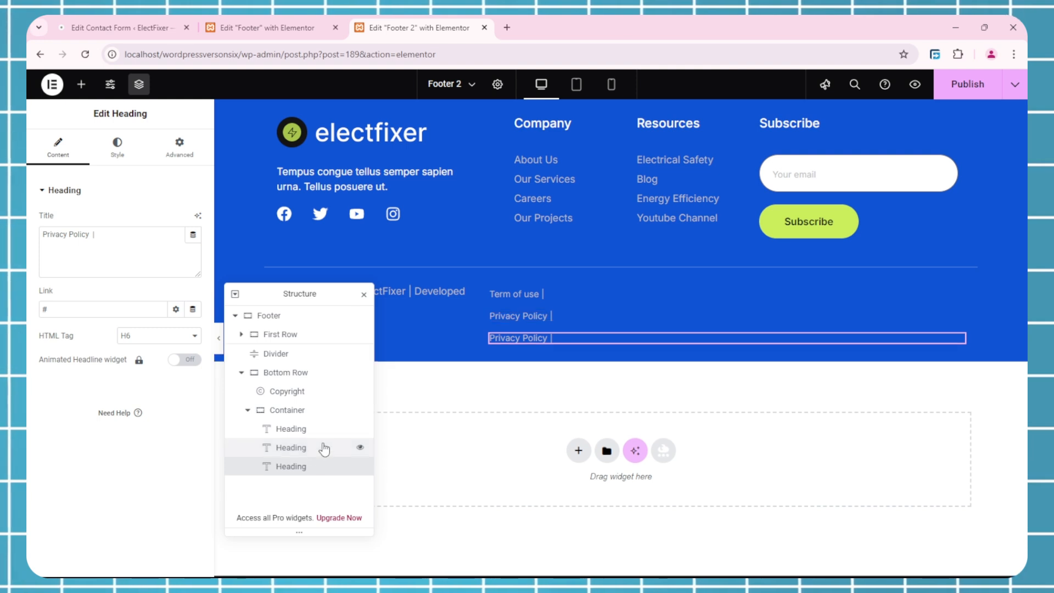
# Copy the last bottom heading's title from the original Footer and set the second Footer 2 bottom heading's title to "Cookie Policy".
pyautogui.click(203, 21)
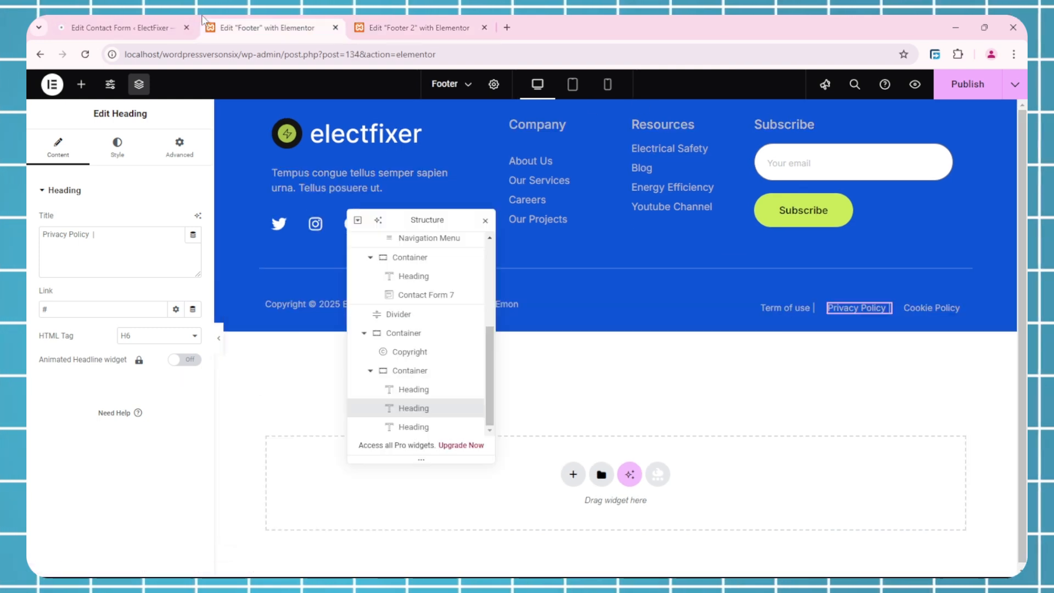
pyautogui.tripleClick(148, 232)
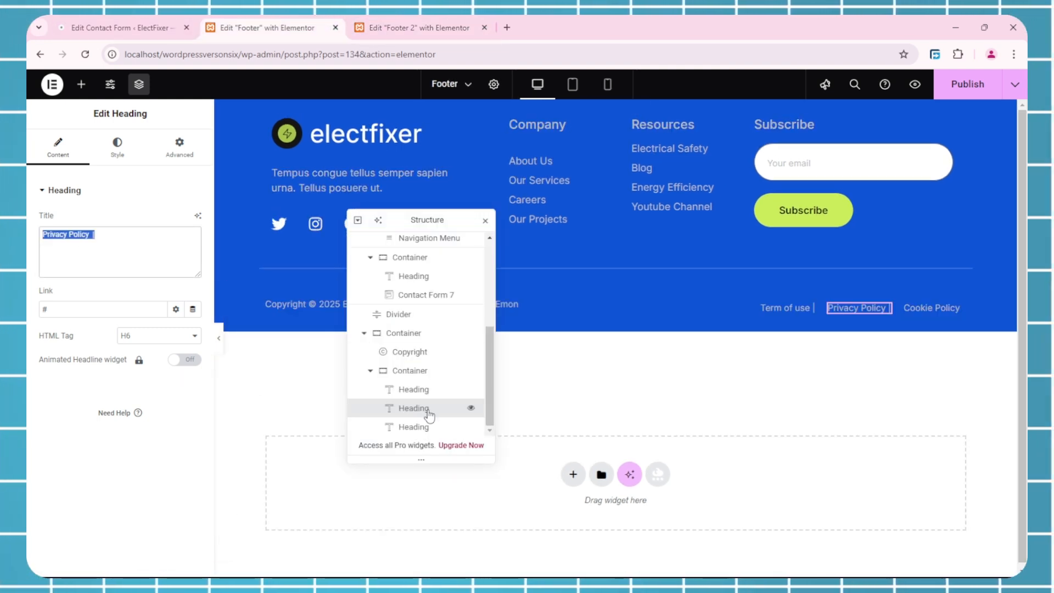
pyautogui.click(414, 427)
pyautogui.click(417, 28)
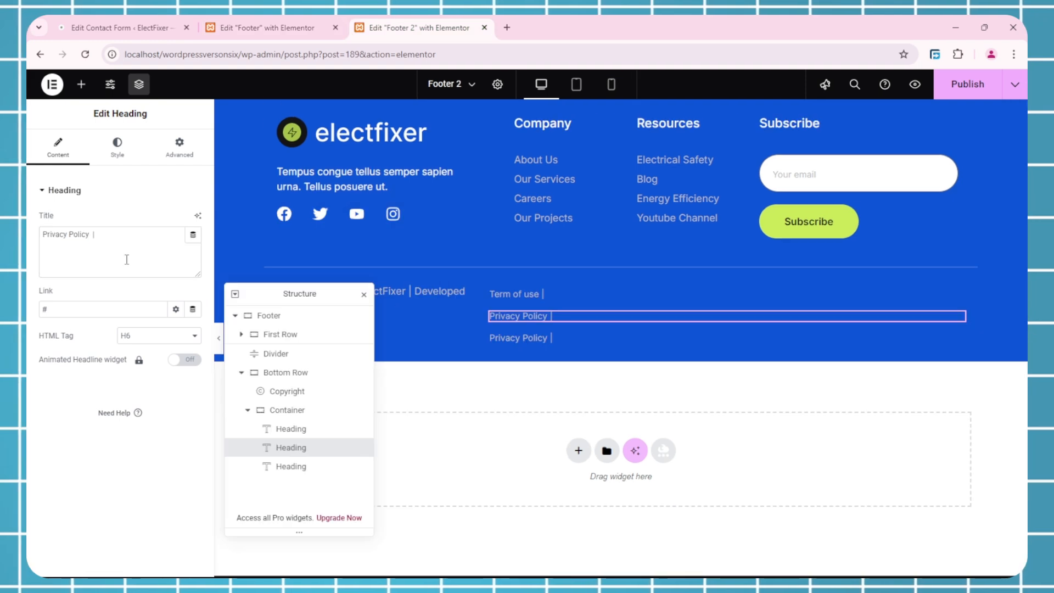
pyautogui.moveTo(127, 259); pyautogui.dragTo(29, 249)
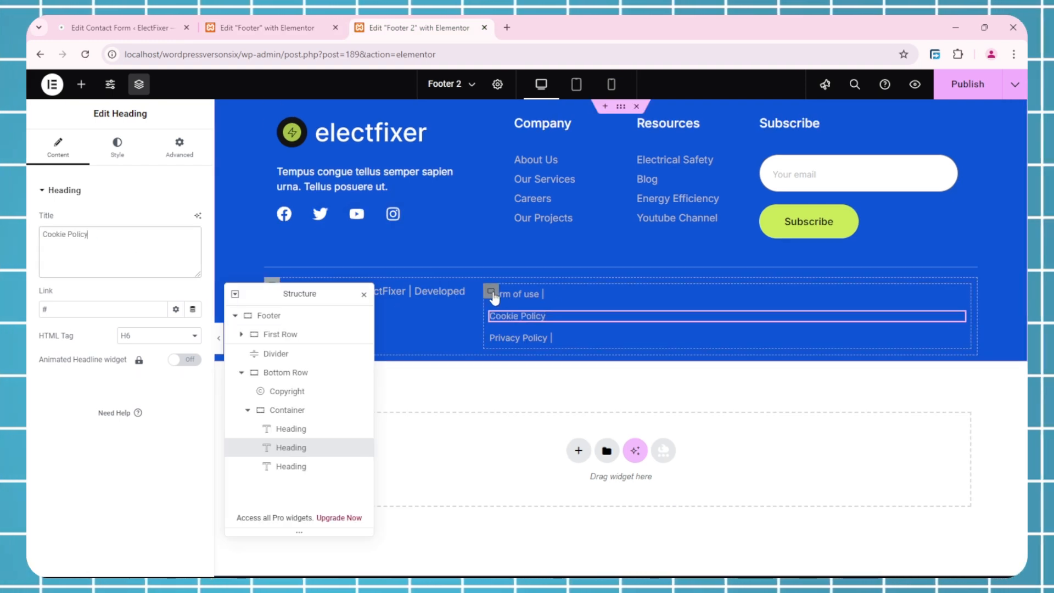
# Set the inner container of Bottom Row to row direction with its content justified to the end.
pyautogui.click(347, 408)
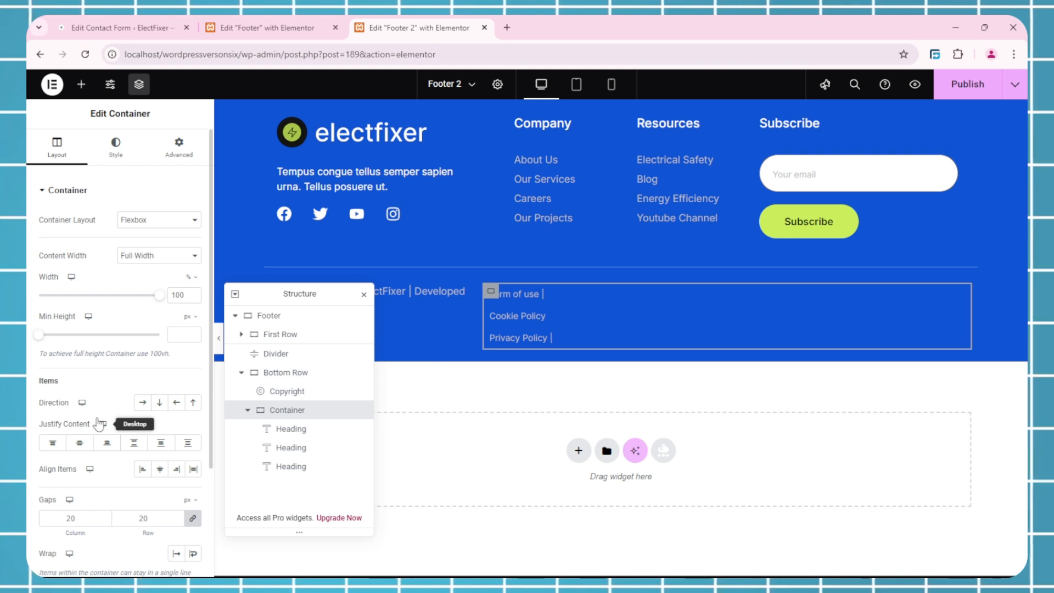
pyautogui.click(142, 403)
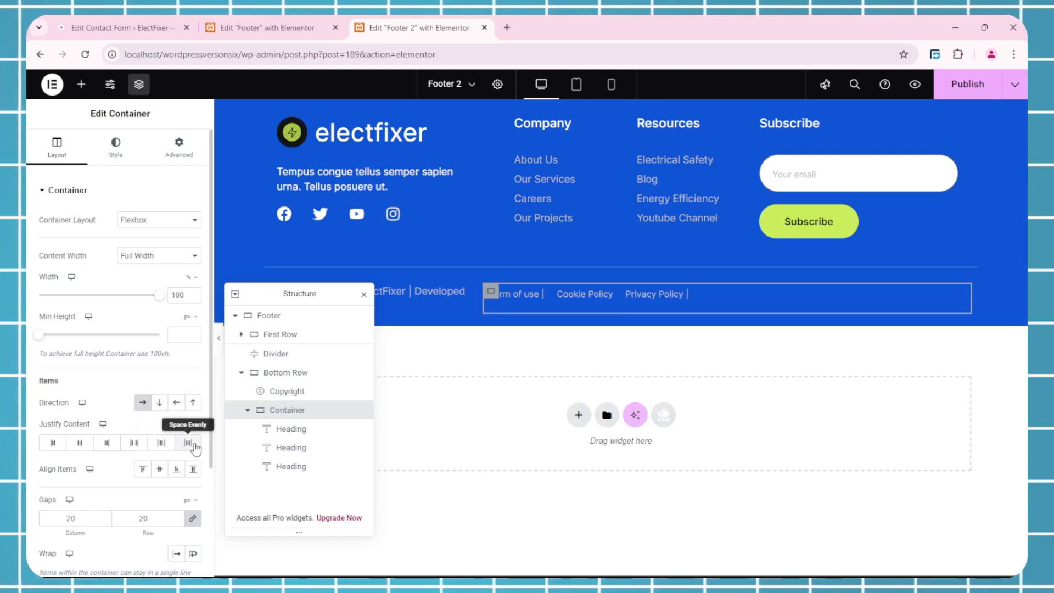
pyautogui.click(80, 442)
pyautogui.click(107, 442)
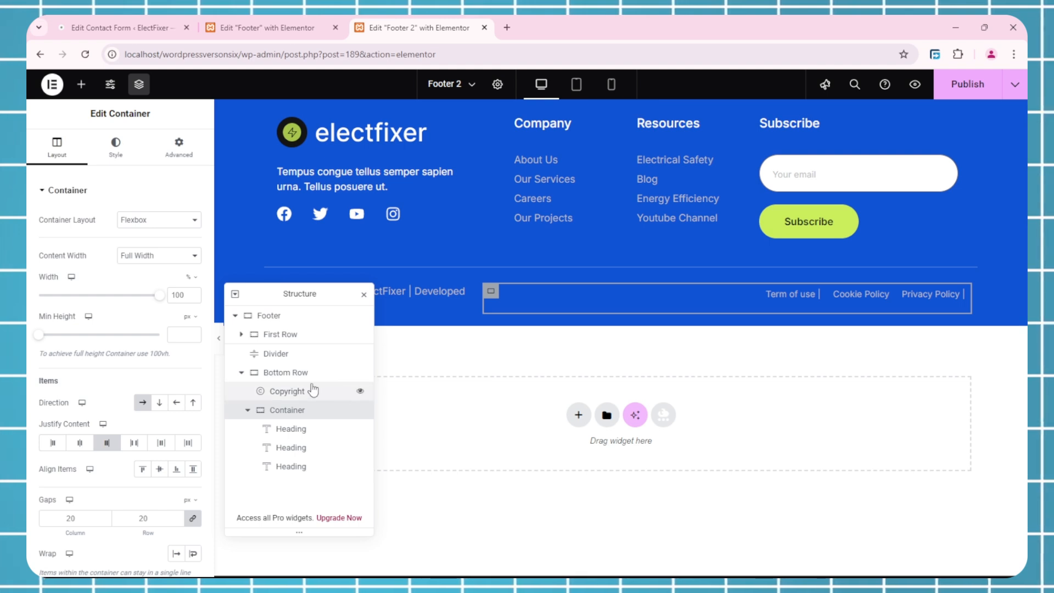
# Shorten the last bottom heading's title to "Privacy Policy" and move that heading above the Cookie Policy heading in the structure.
pyautogui.click(307, 467)
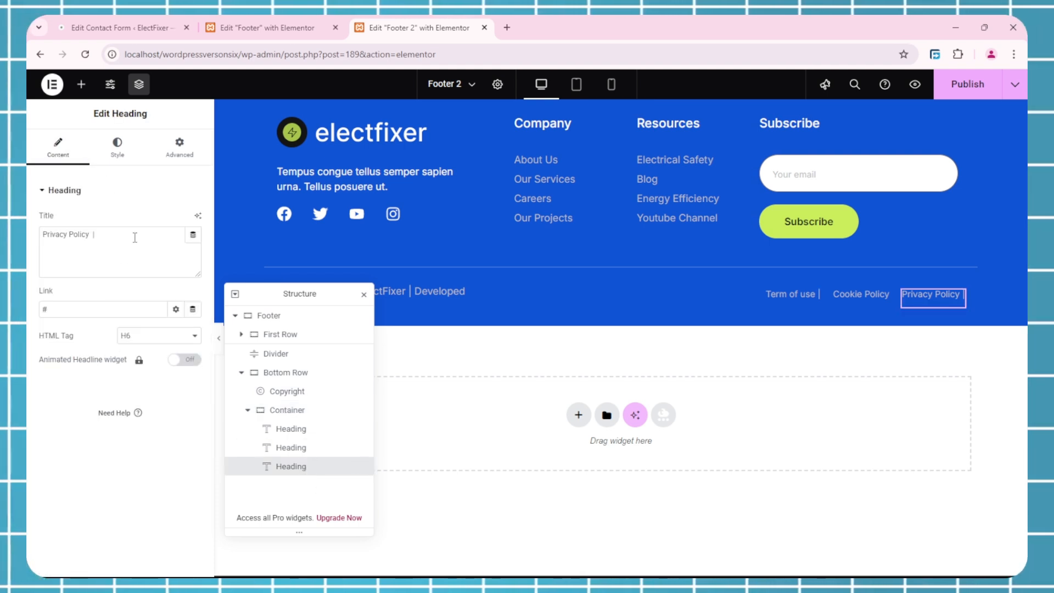
pyautogui.press('BackSpace')
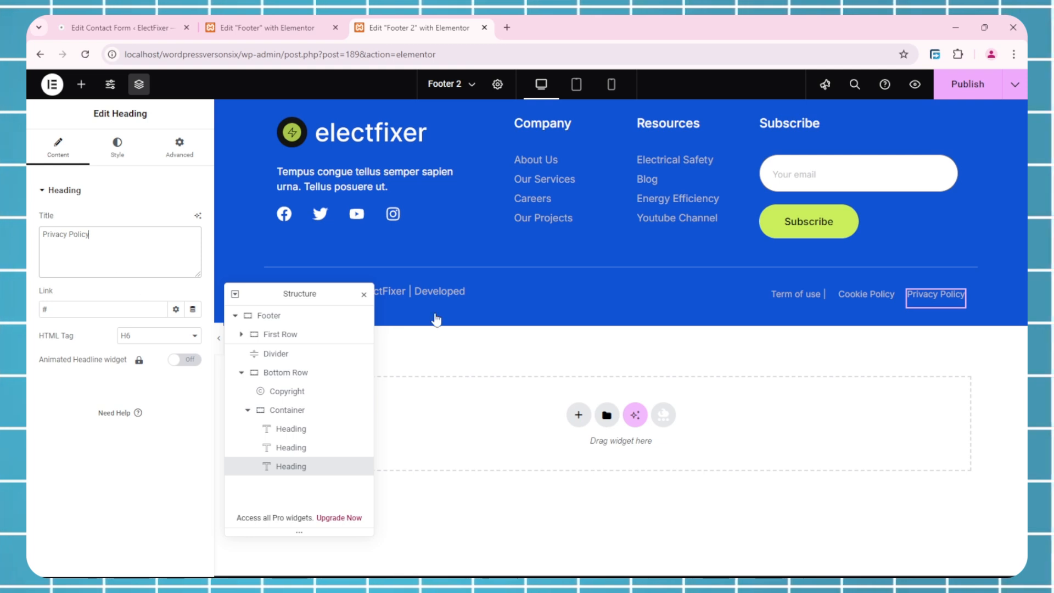
pyautogui.moveTo(248, 303); pyautogui.dragTo(469, 350)
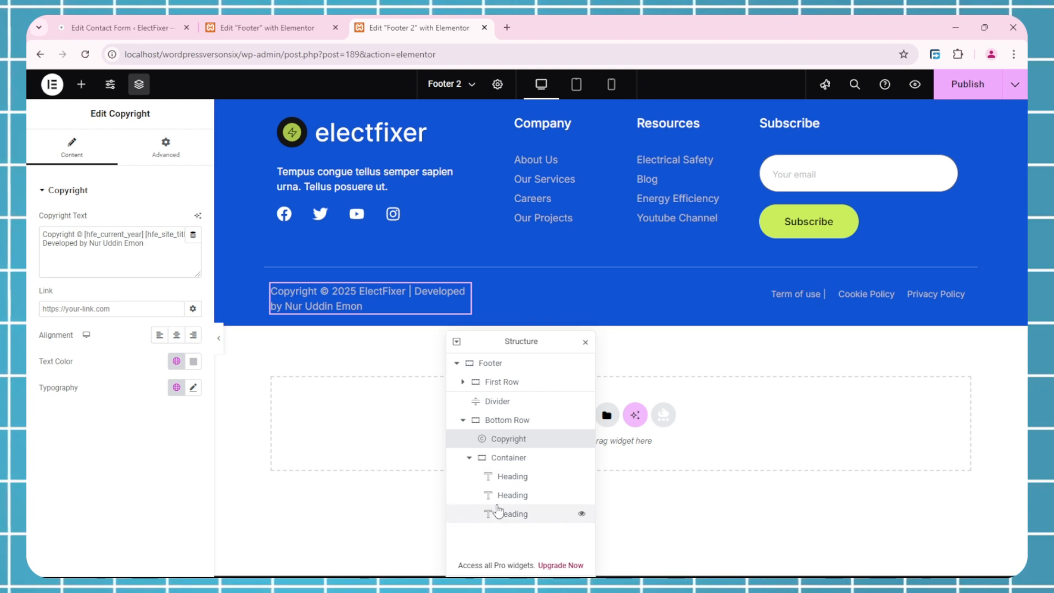
pyautogui.click(512, 496)
pyautogui.moveTo(511, 515); pyautogui.dragTo(512, 488)
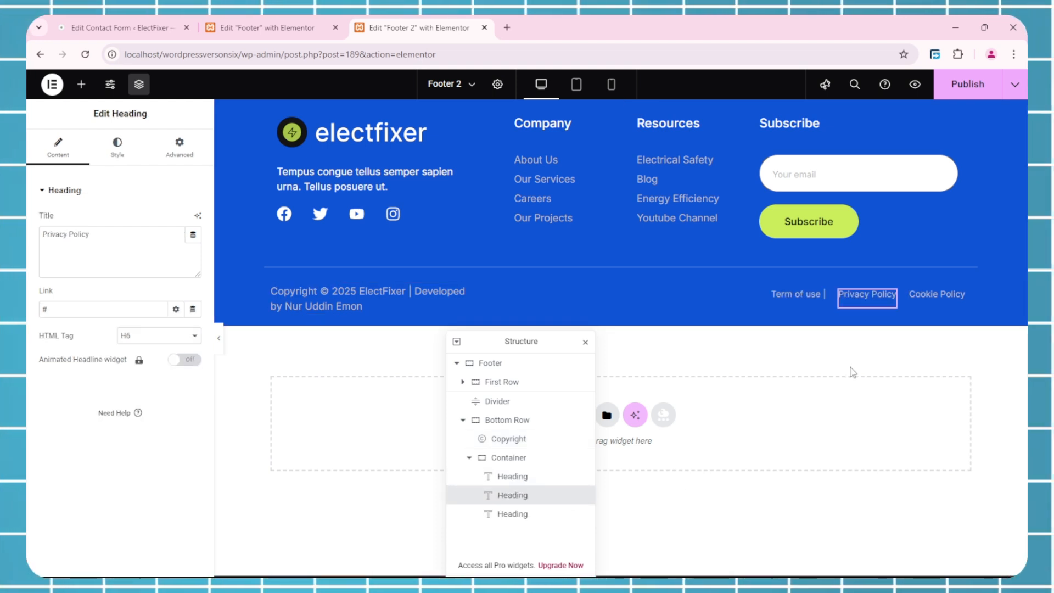
# Check the bottom headings in the original Footer and set the middle Footer 2 heading's title to "Privacy Policy |".
pyautogui.click(323, 26)
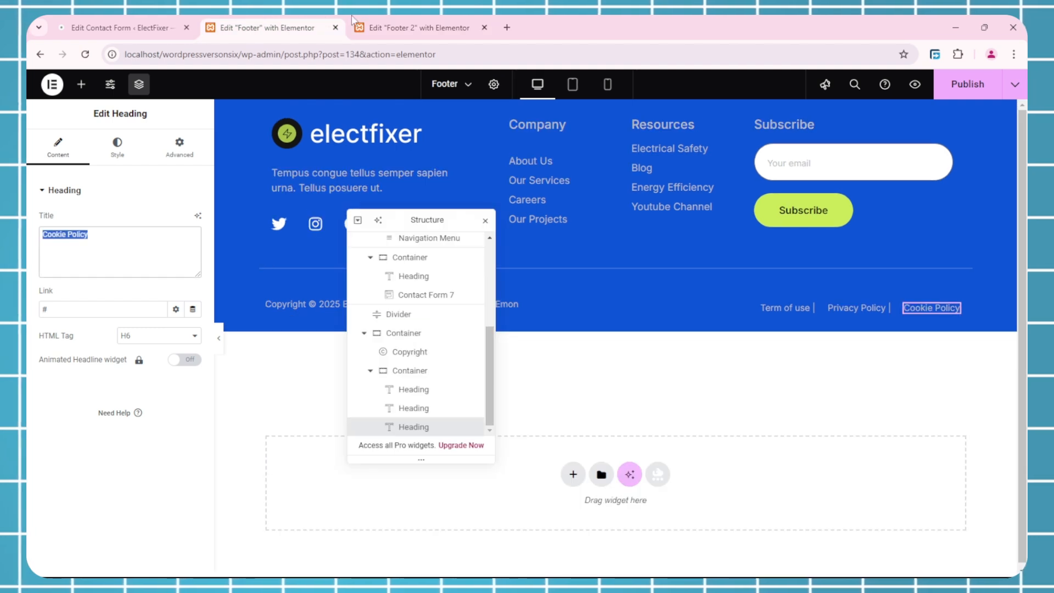
pyautogui.click(354, 25)
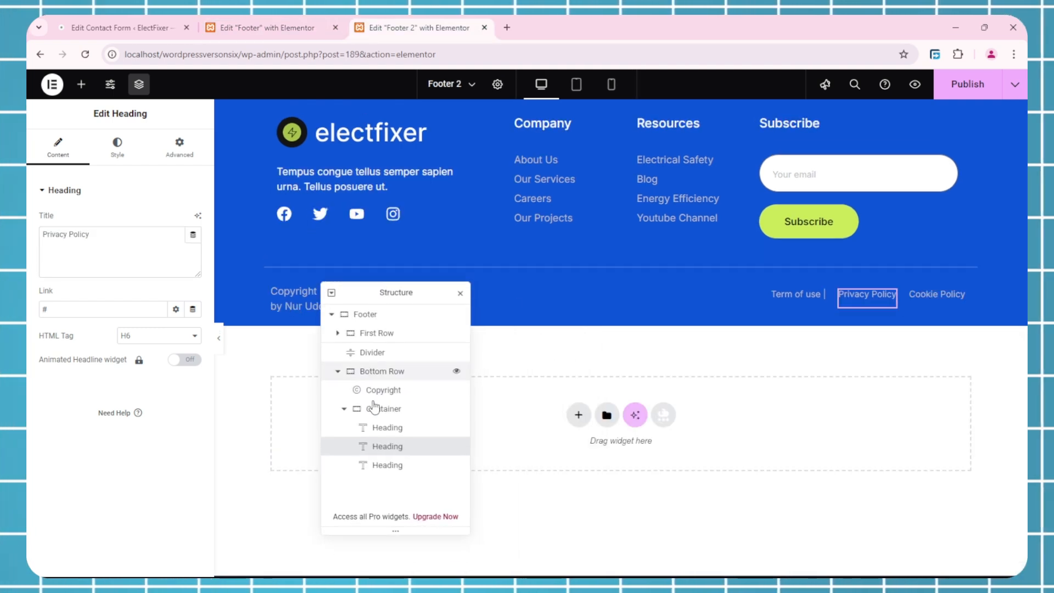
pyautogui.moveTo(408, 292); pyautogui.dragTo(376, 327)
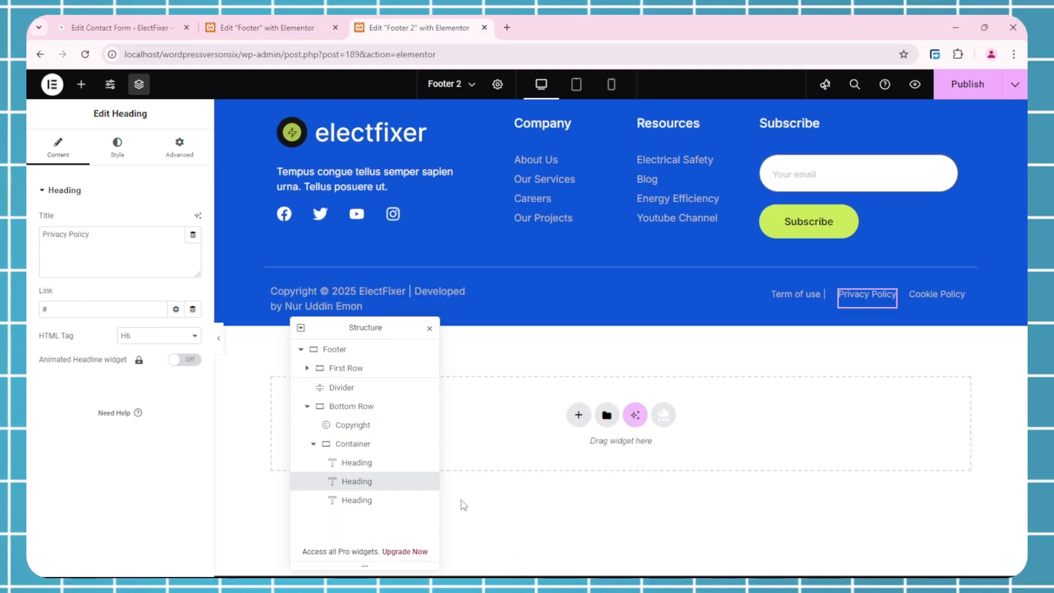
pyautogui.click(405, 305)
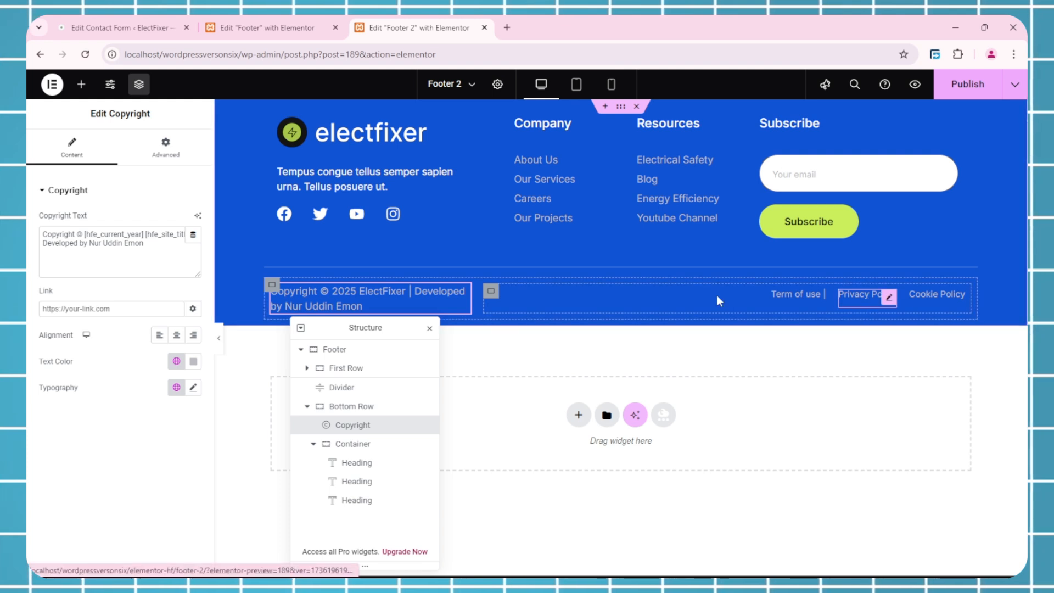
pyautogui.click(867, 294)
pyautogui.write('|')
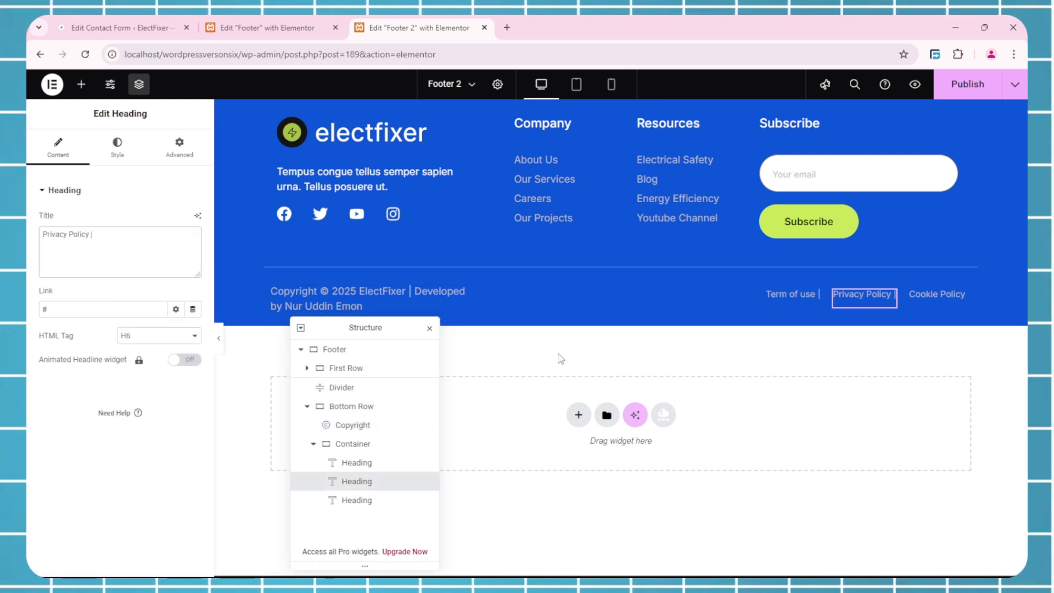
# Check the width of the policy headings container in the original Footer and set the matching Footer 2 container's width to 50%.
pyautogui.moveTo(382, 330); pyautogui.dragTo(696, 357)
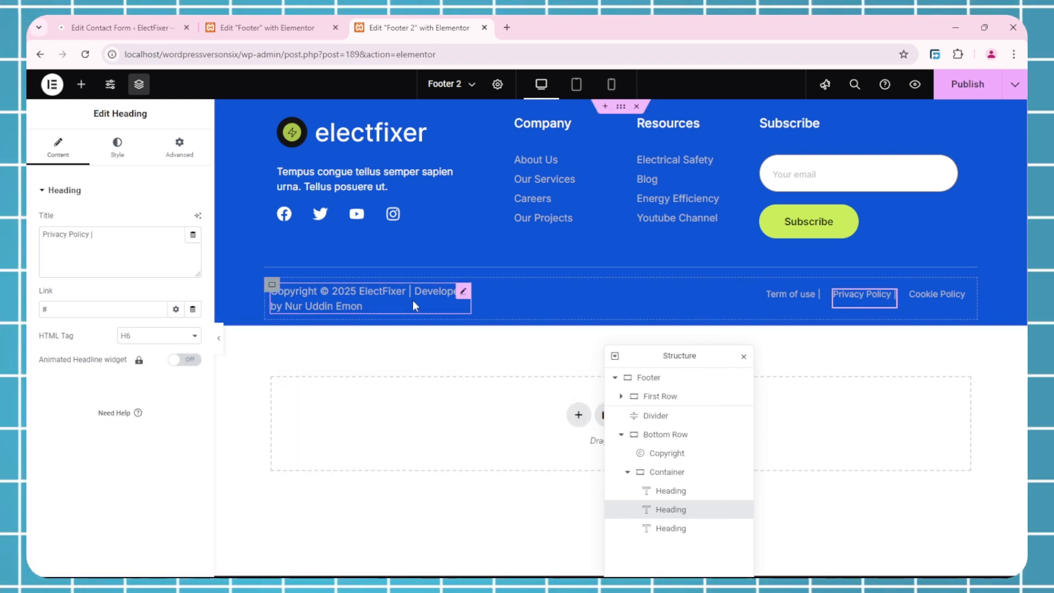
pyautogui.click(336, 311)
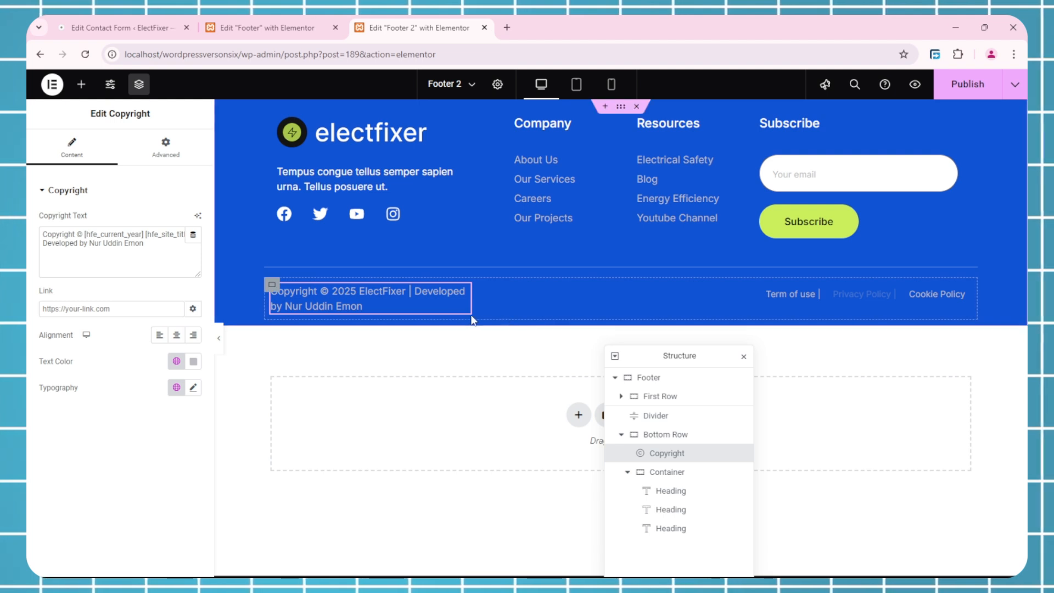
pyautogui.click(268, 28)
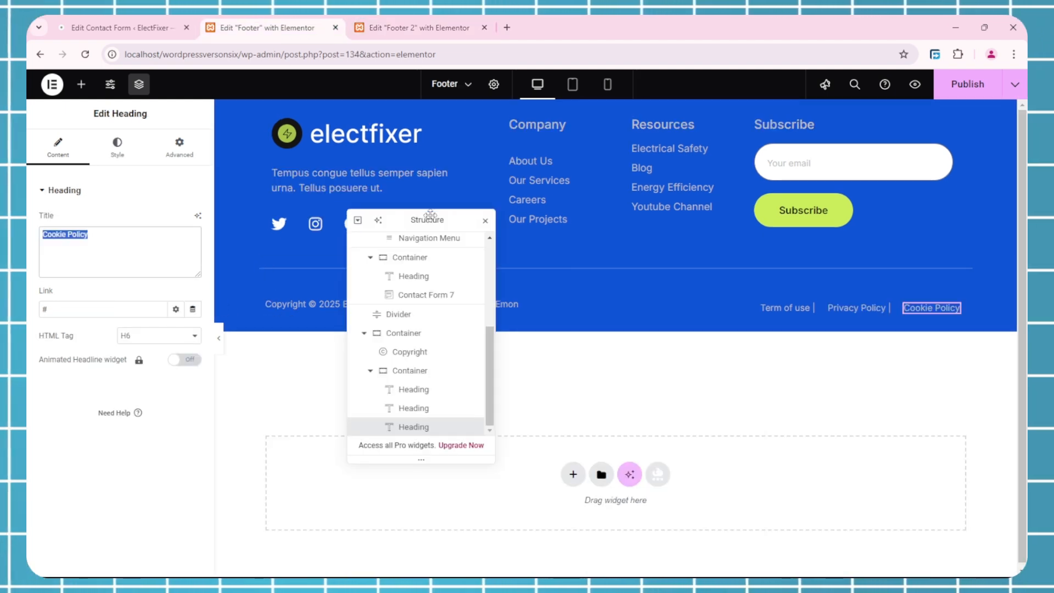
pyautogui.moveTo(430, 220); pyautogui.dragTo(521, 247)
pyautogui.click(492, 405)
pyautogui.click(418, 27)
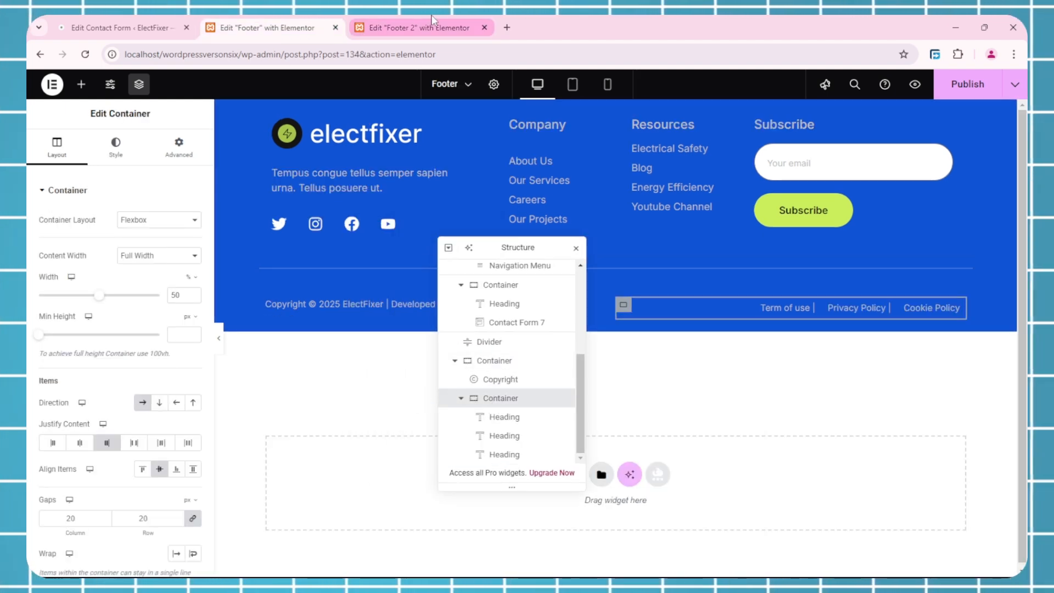
pyautogui.click(665, 472)
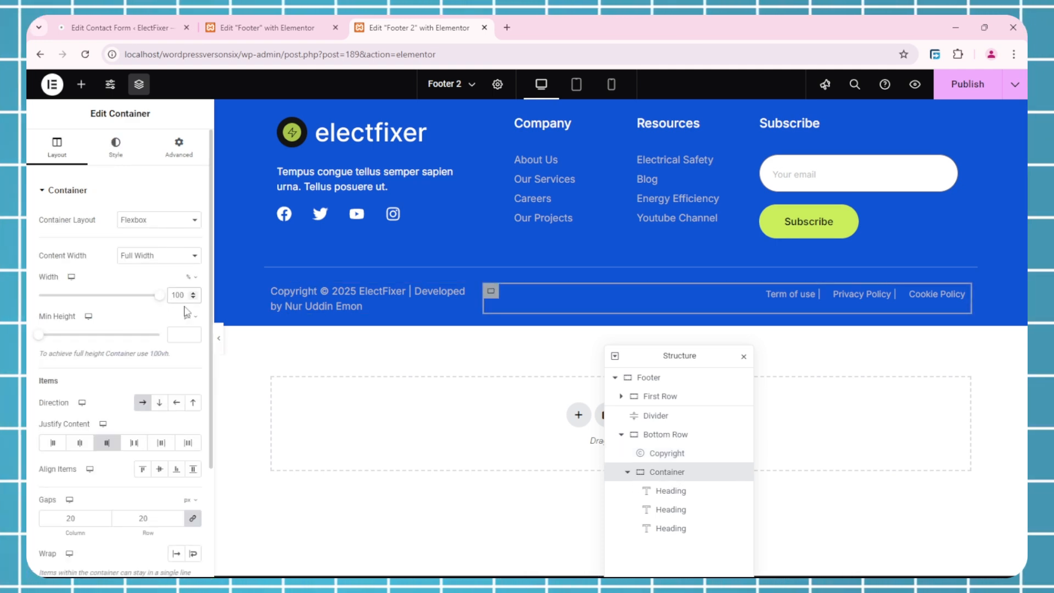
pyautogui.write('50')
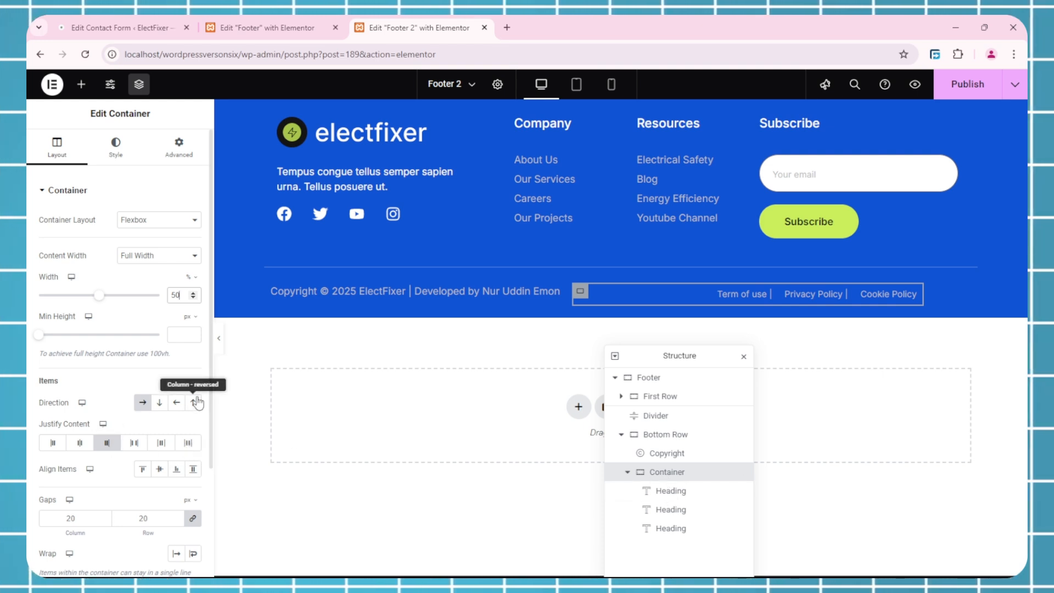
# Set Bottom Row in Footer 2 to 100% width with its content justified as space between.
pyautogui.click(385, 295)
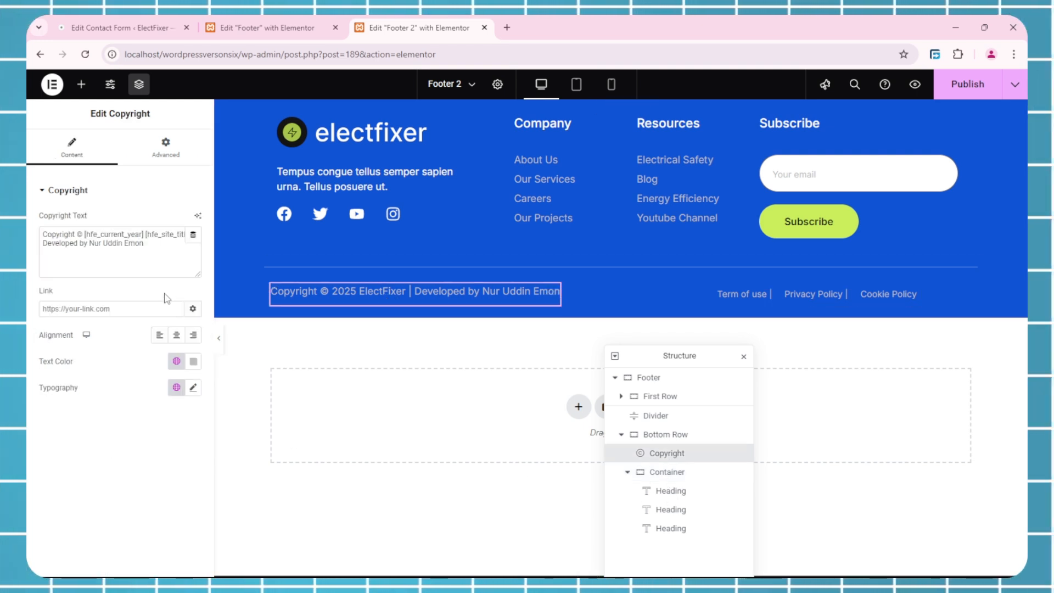
pyautogui.click(166, 149)
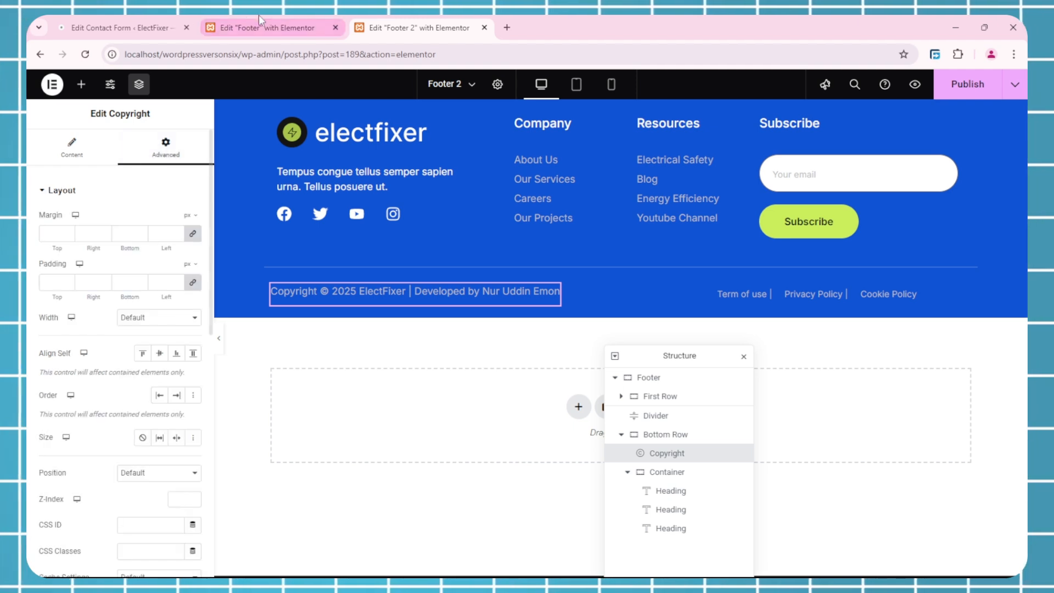
pyautogui.click(272, 285)
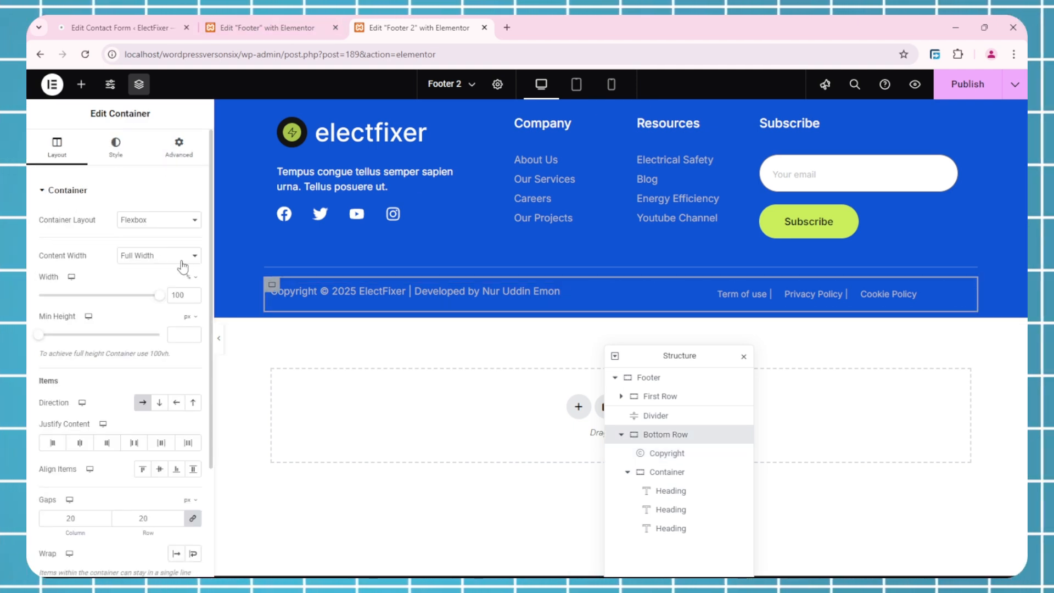
pyautogui.write('100')
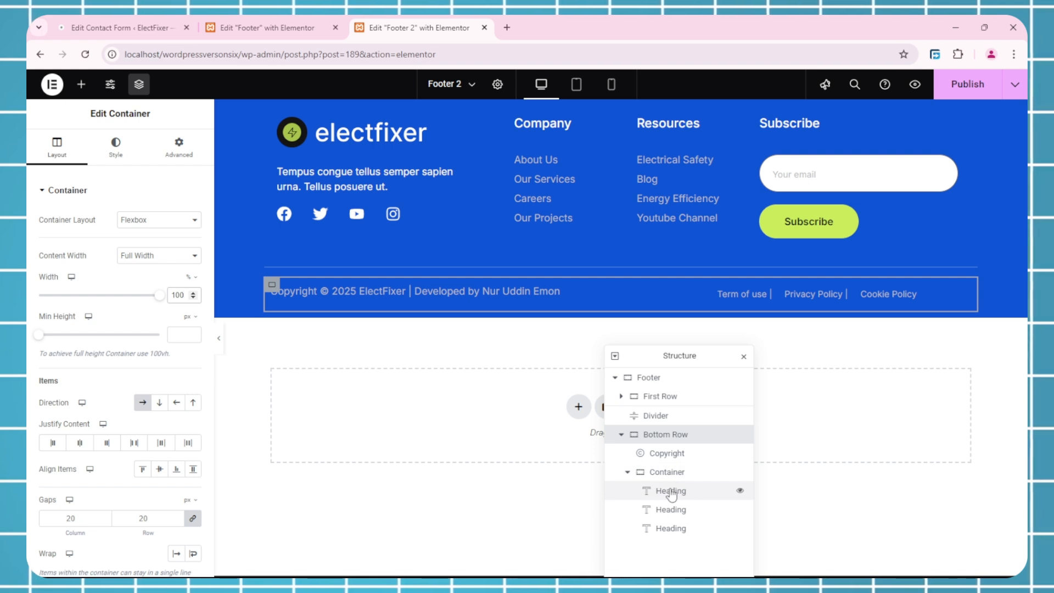
pyautogui.click(676, 472)
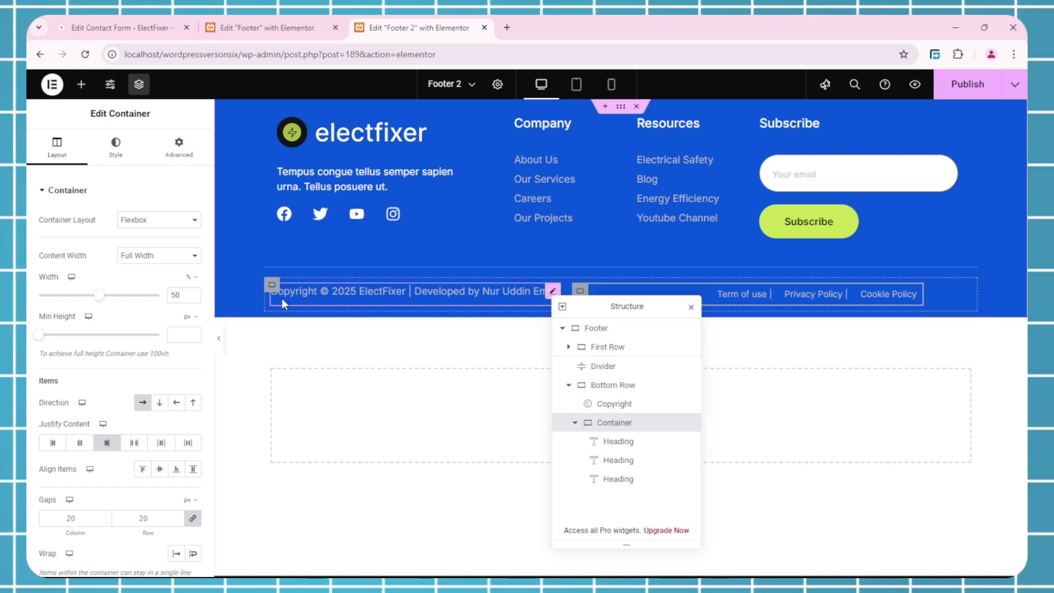
pyautogui.click(613, 385)
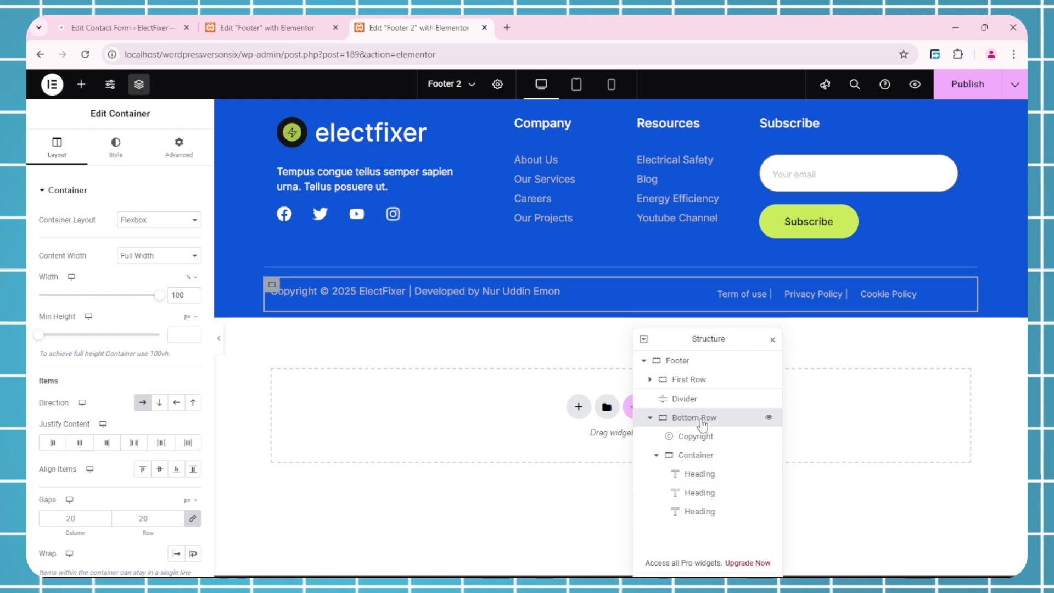
pyautogui.click(134, 442)
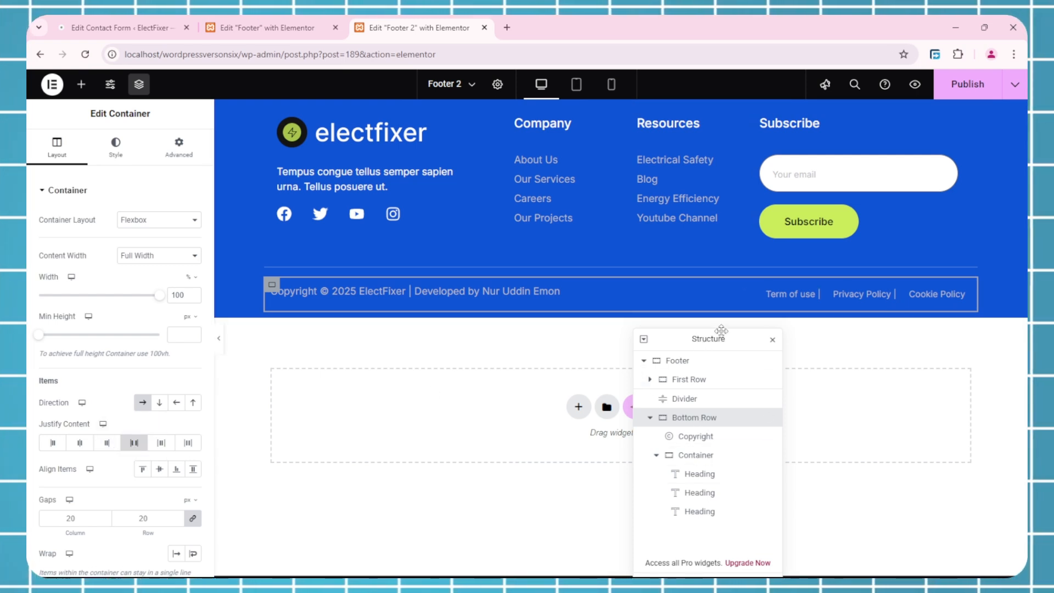
# Examine the advanced settings of the original Footer's policy headings container, then view Footer 2 with the editing panel hidden.
pyautogui.hotkey('ctrl', 'shift', 'Tab')
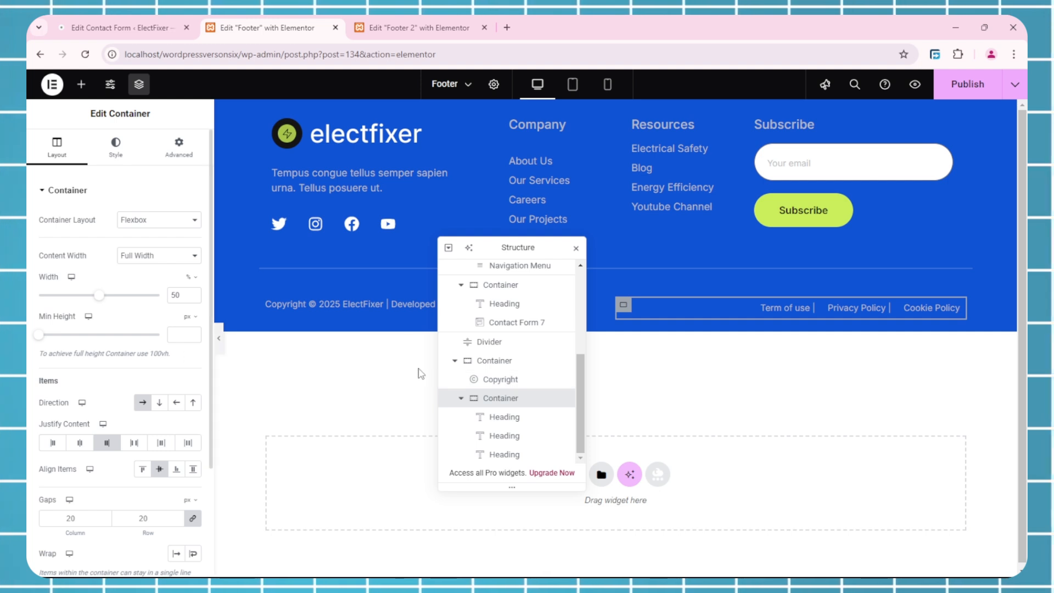
pyautogui.click(176, 152)
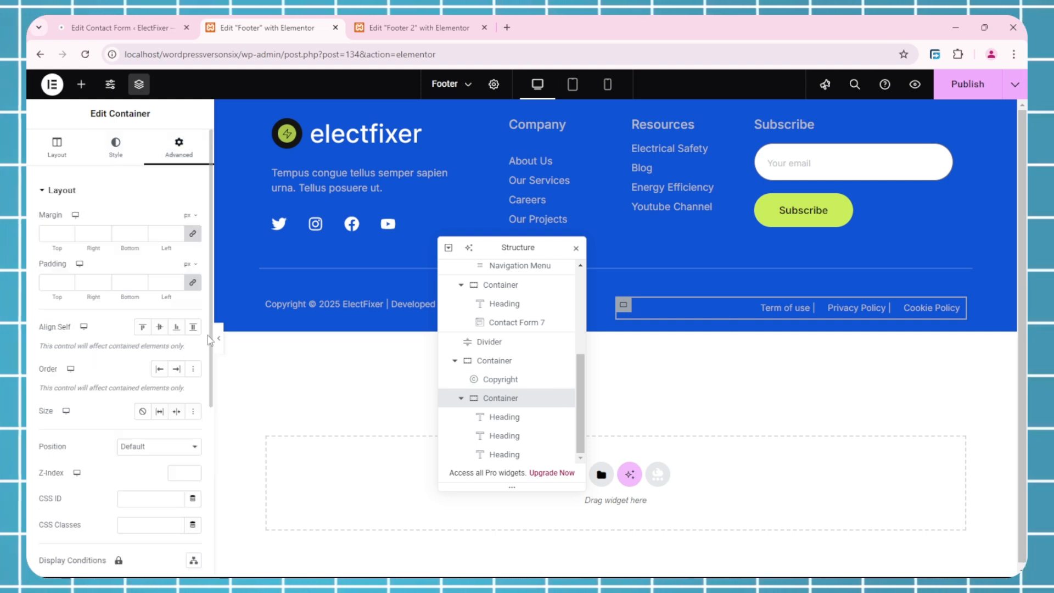
pyautogui.click(116, 147)
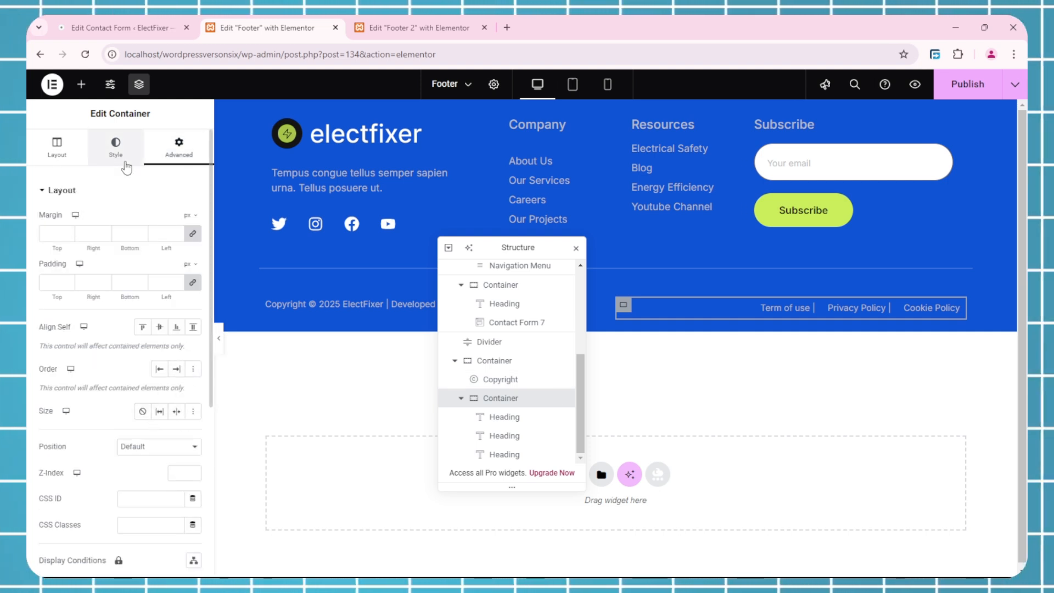
pyautogui.hotkey('ctrl', 'Tab')
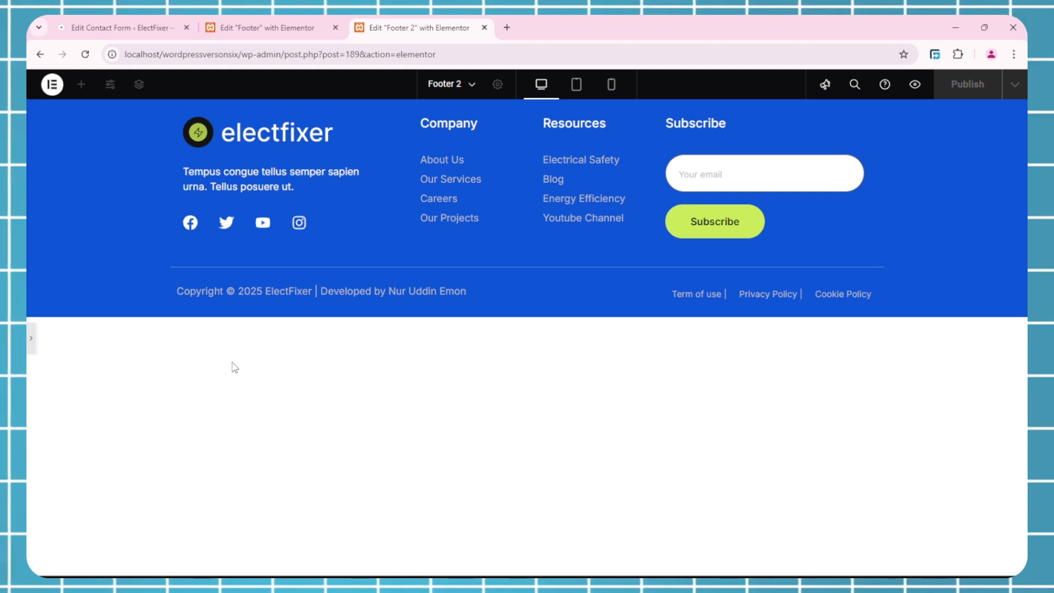